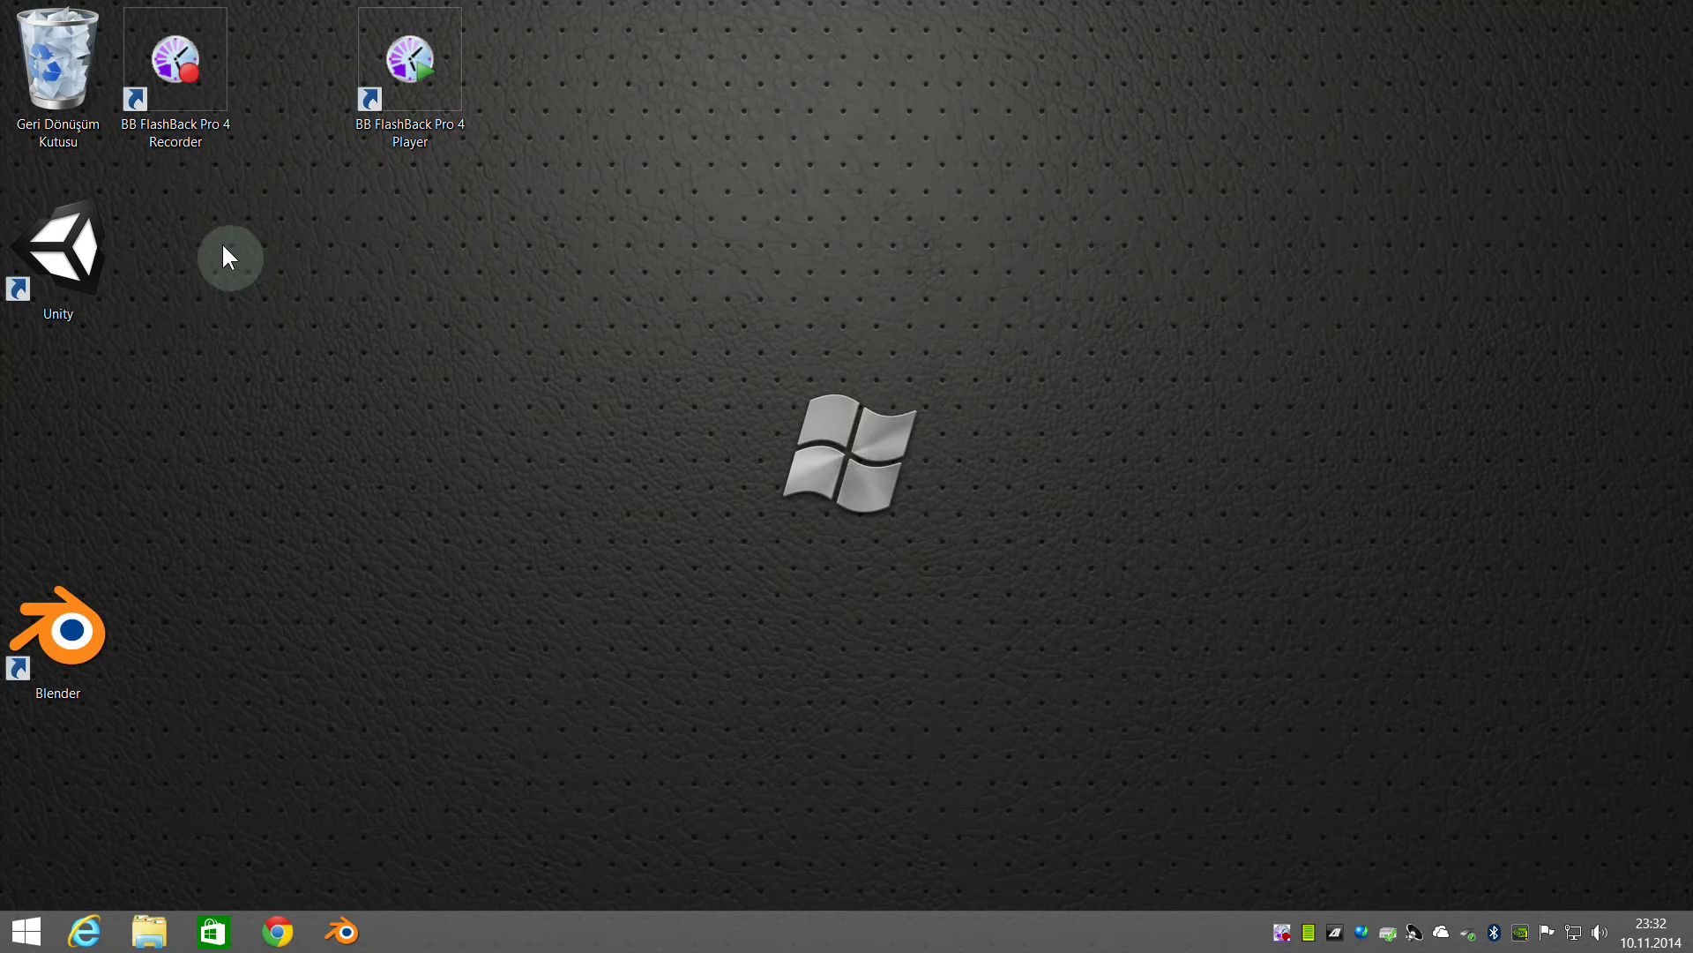
Launch Unity and start setting up a new project in the project wizard
{"action": "double_click", "coordinate": [78, 261]}
{"action": "left_click", "coordinate": [327, 404]}
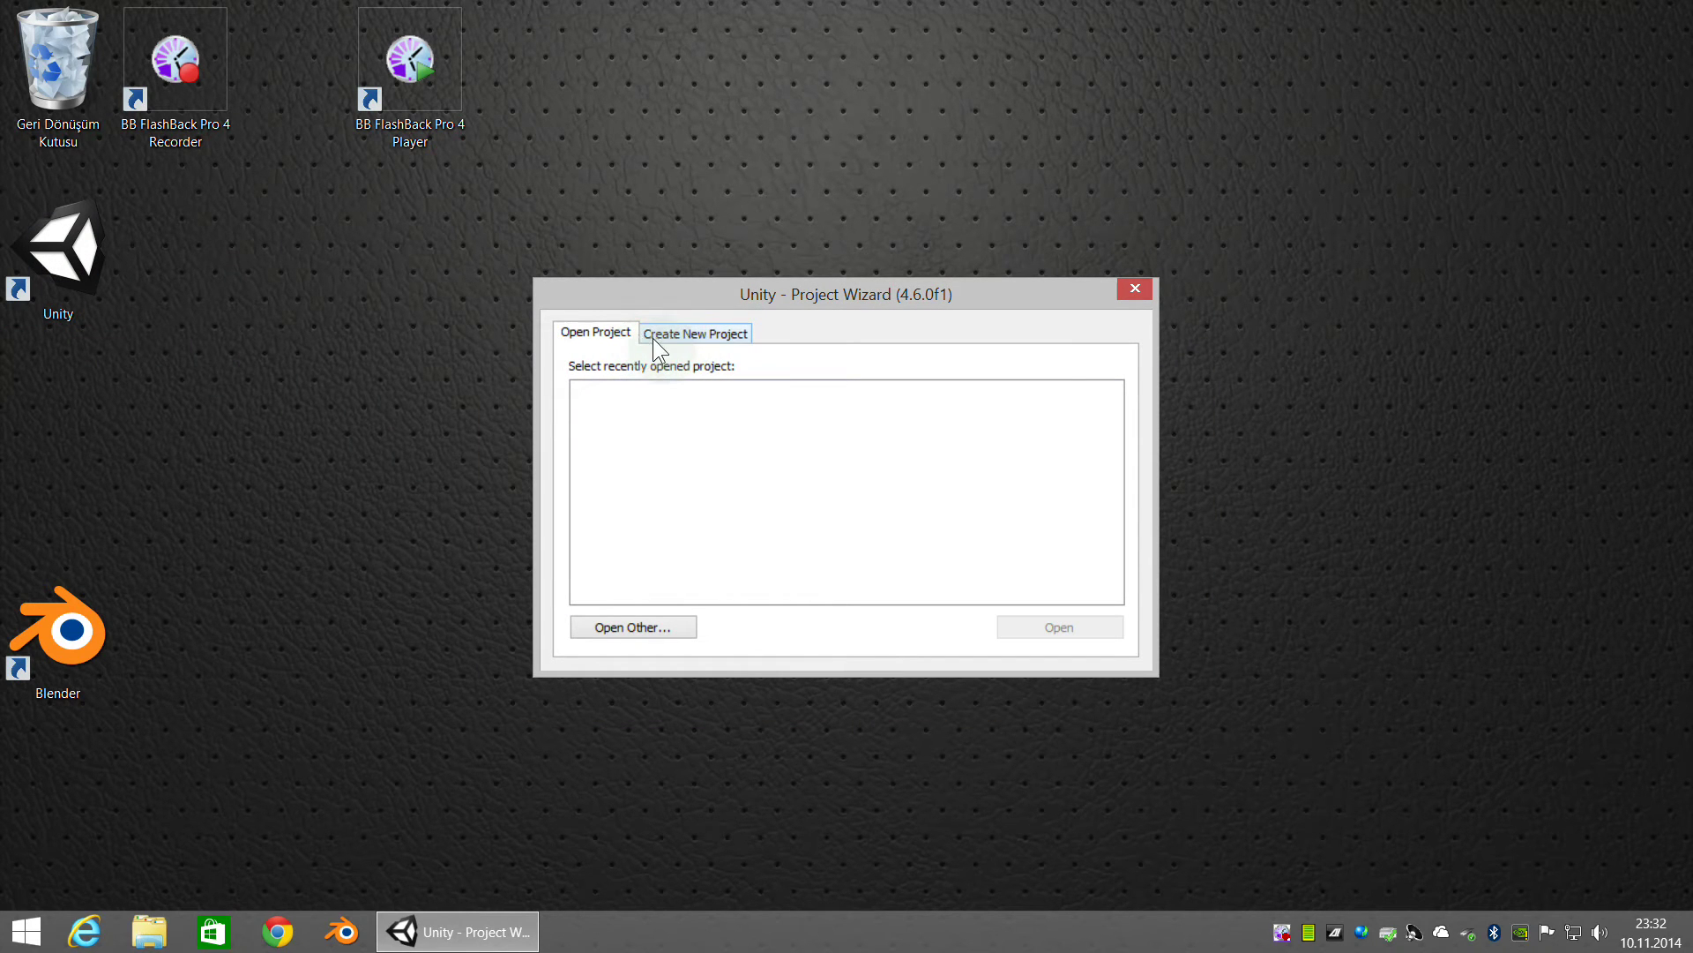
{"action": "left_click", "coordinate": [681, 334]}
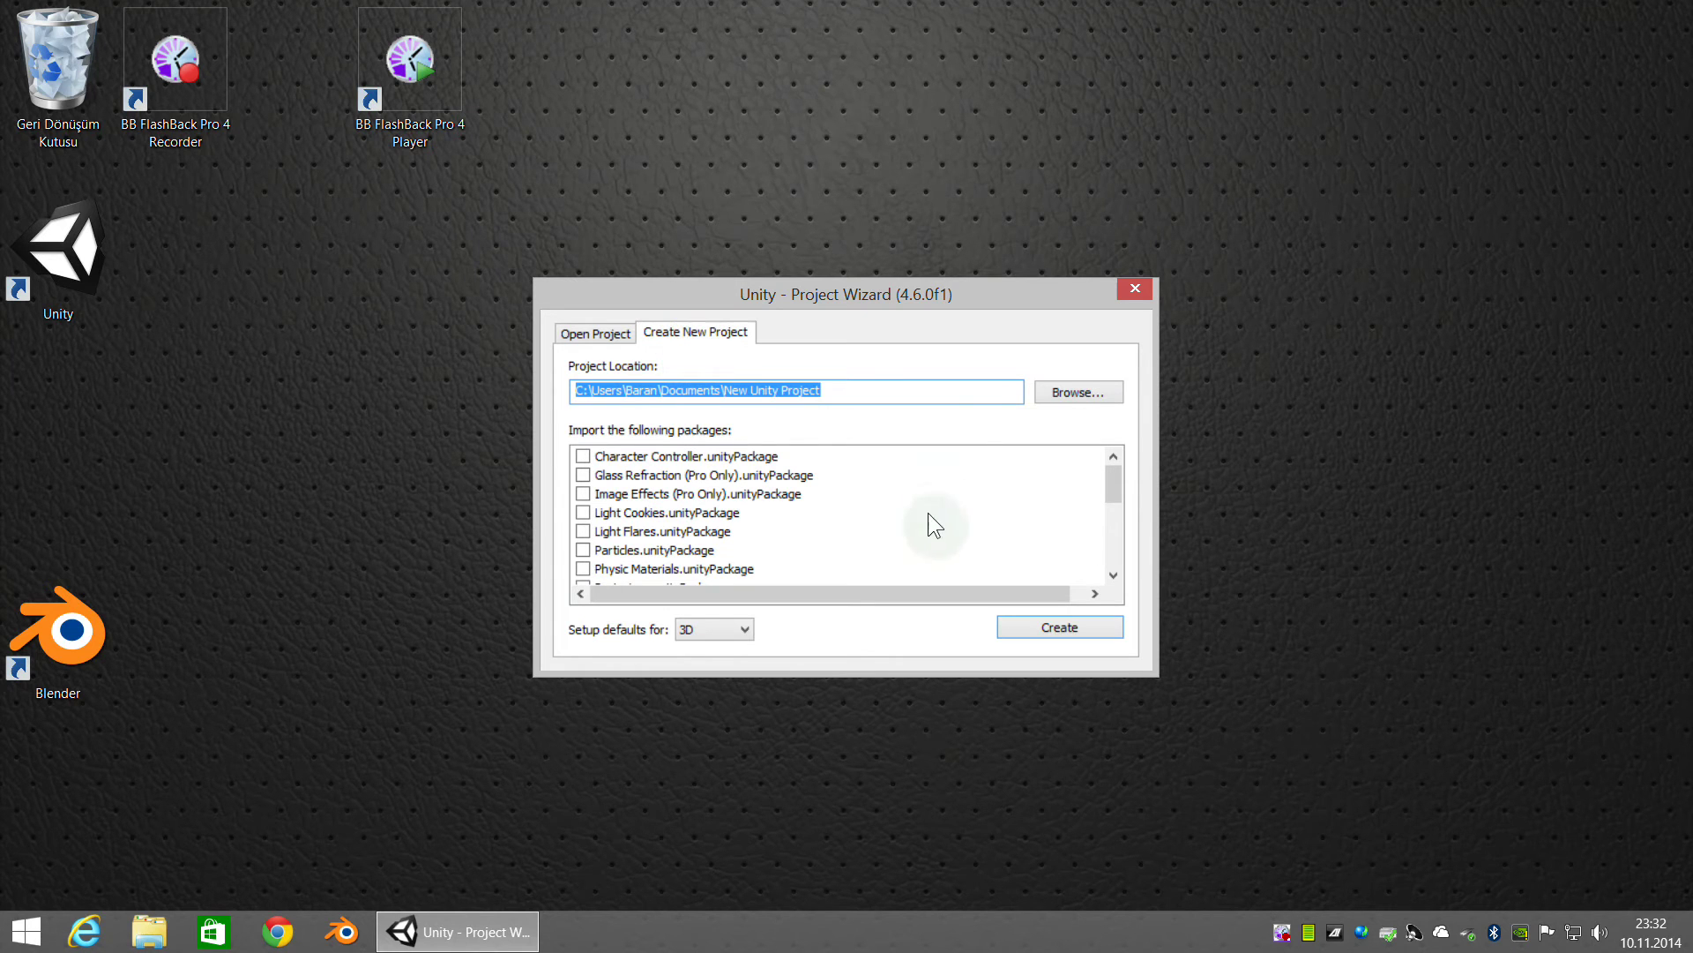
Make a new desktop folder named deneme as the location and create the 3D project
{"action": "left_click", "coordinate": [1072, 395]}
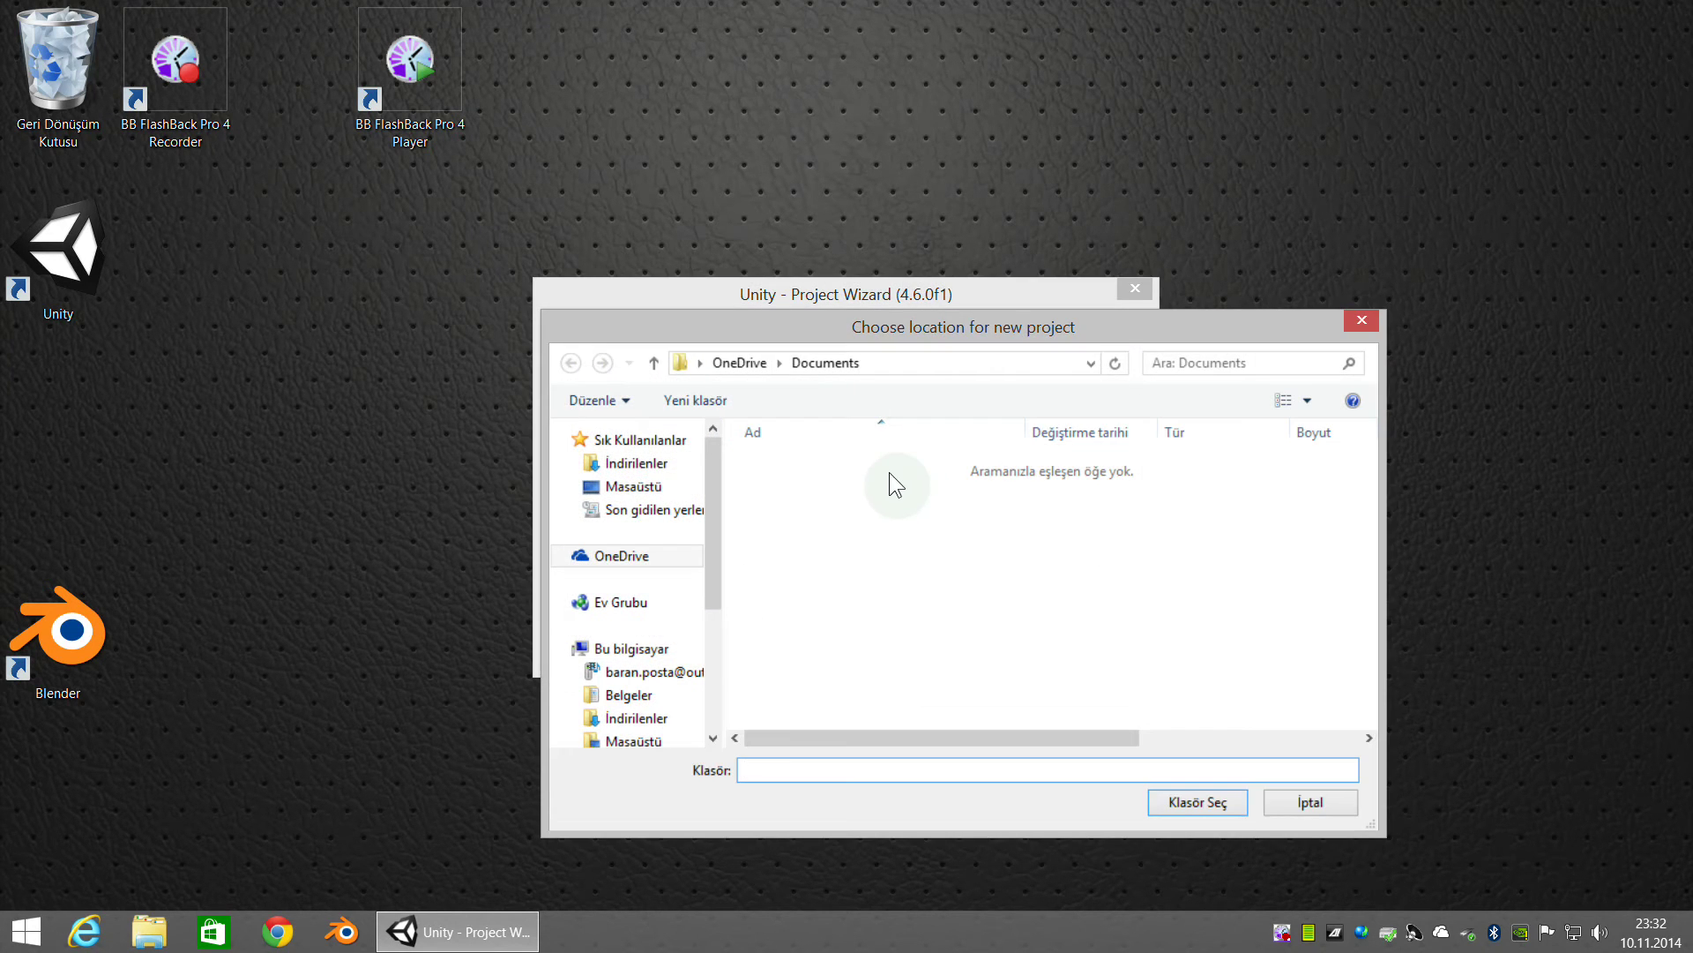
{"action": "left_click", "coordinate": [632, 487]}
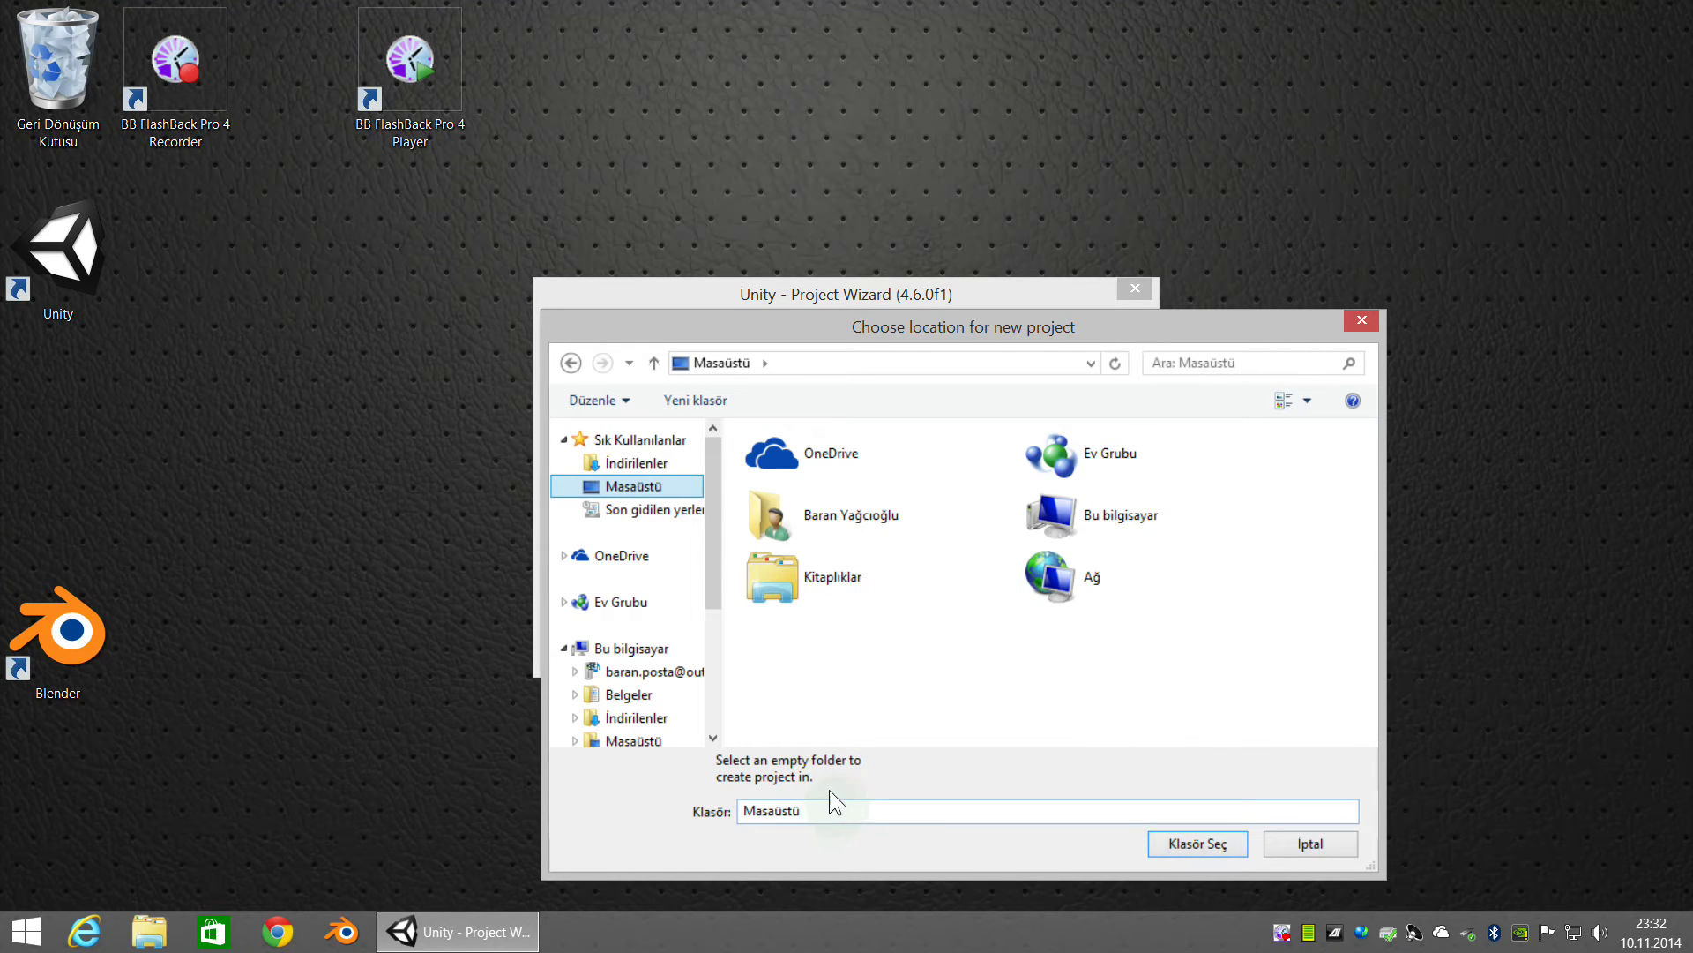
{"action": "left_click", "coordinate": [697, 403]}
{"action": "type", "text": "deneme"}
{"action": "key", "text": "Return"}
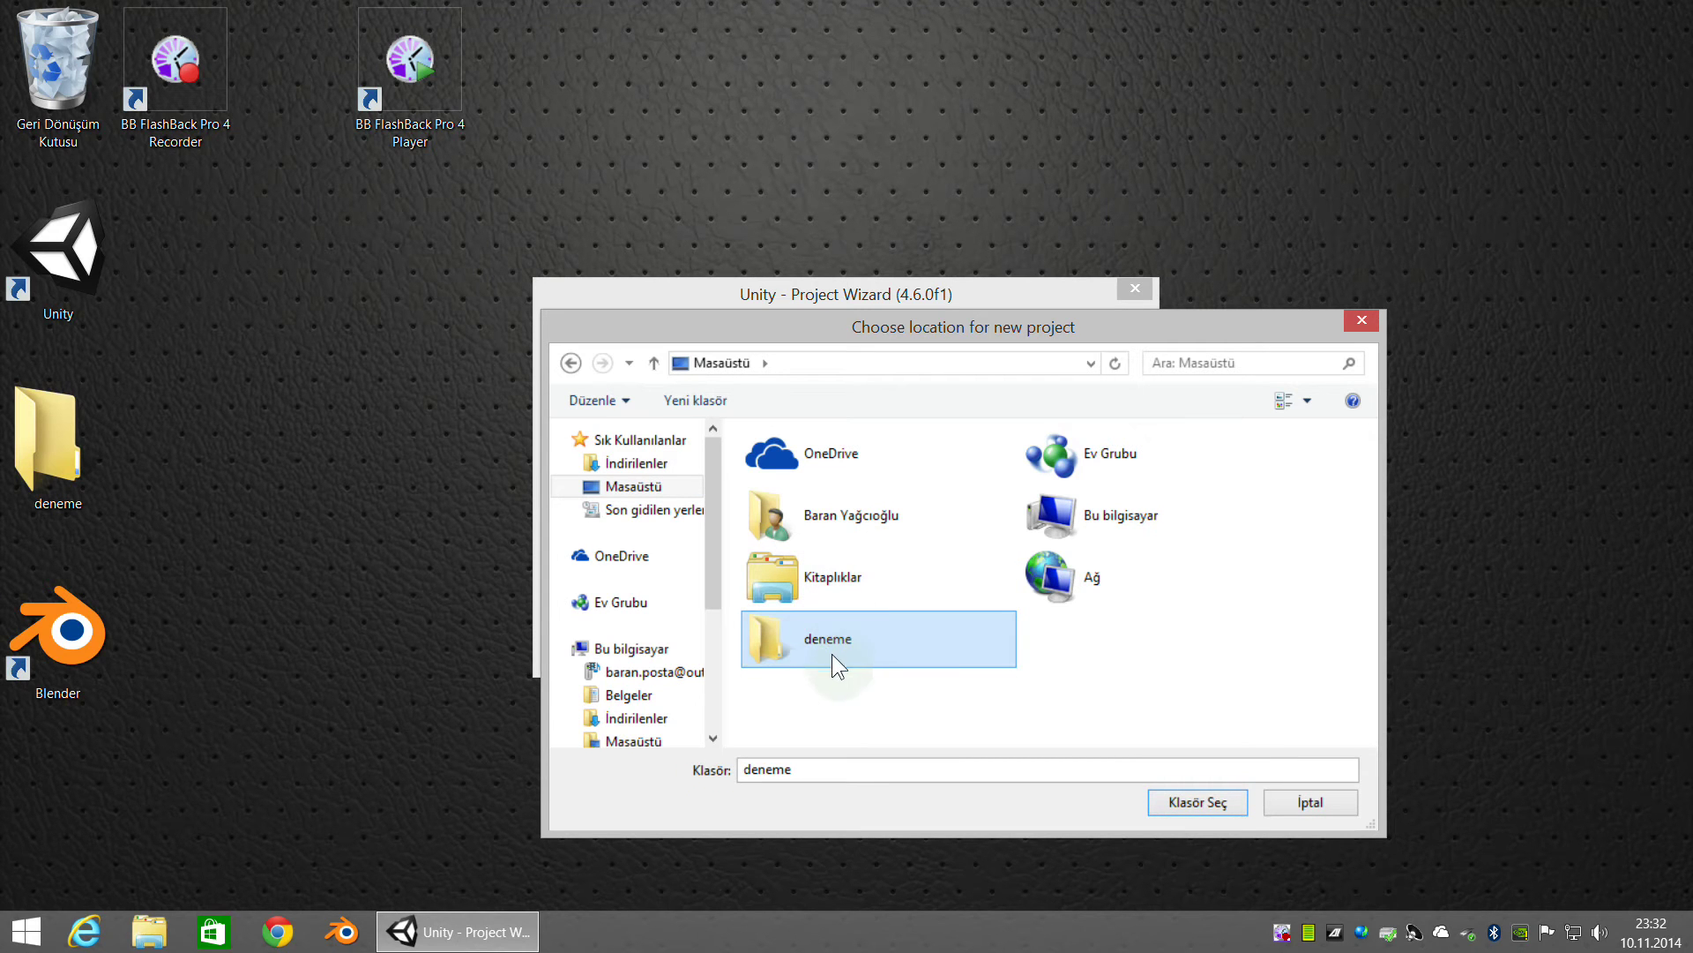
{"action": "left_click", "coordinate": [1184, 803]}
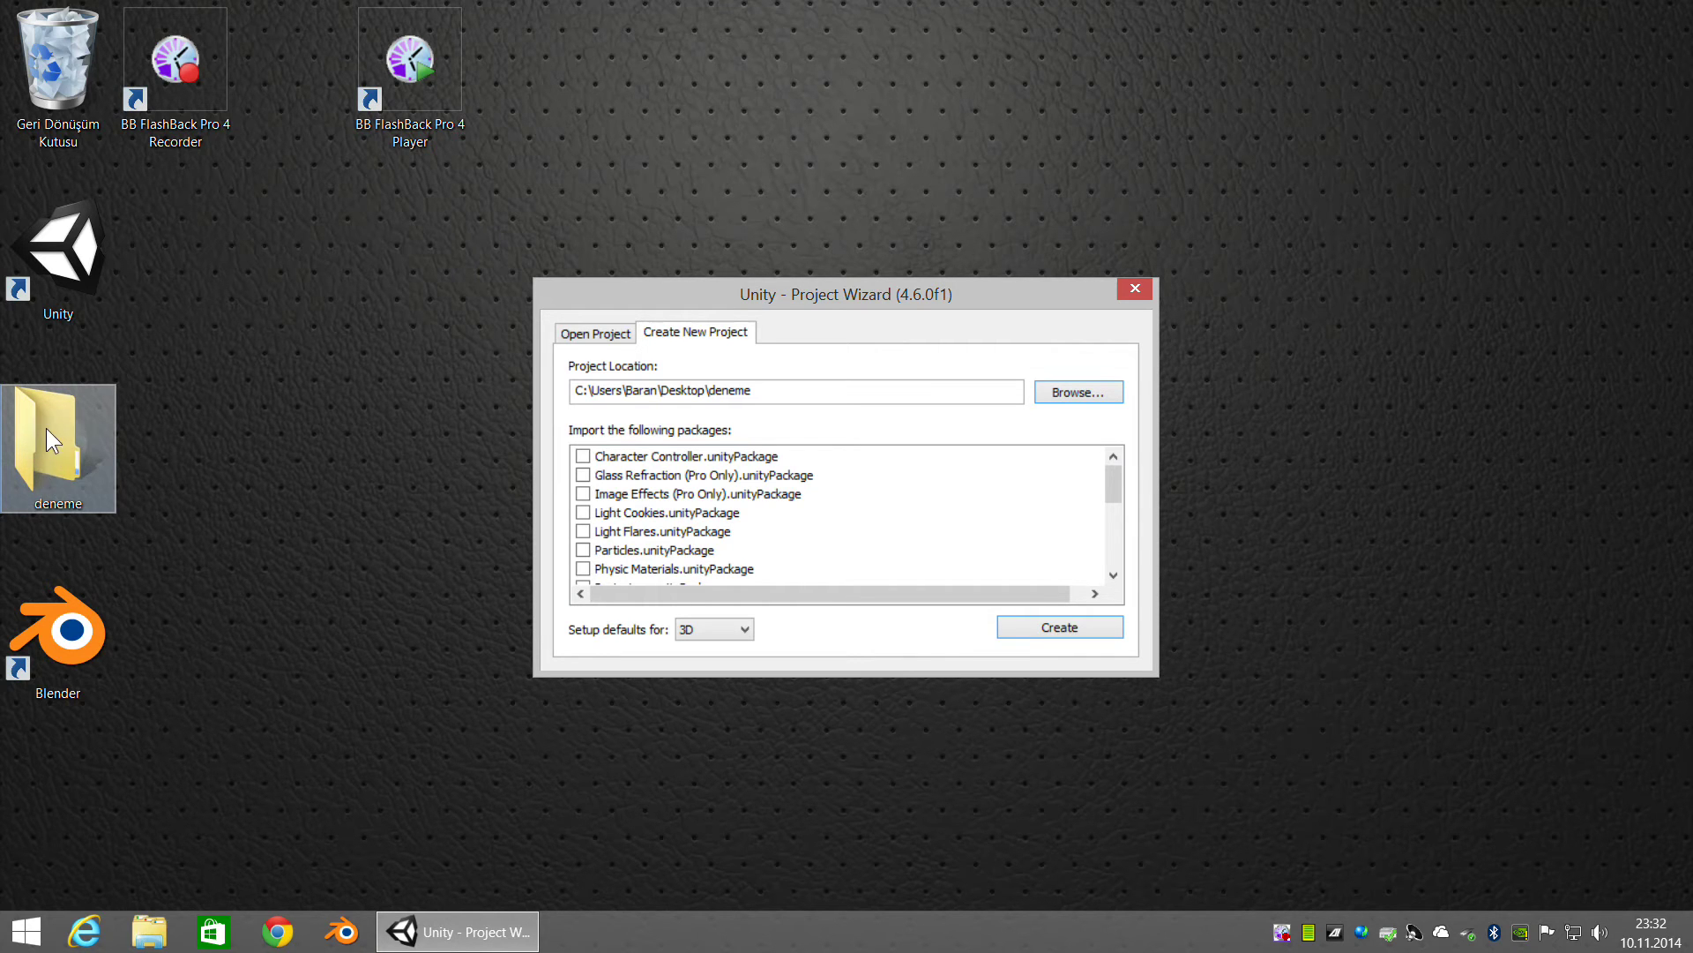
{"action": "left_click", "coordinate": [1034, 627]}
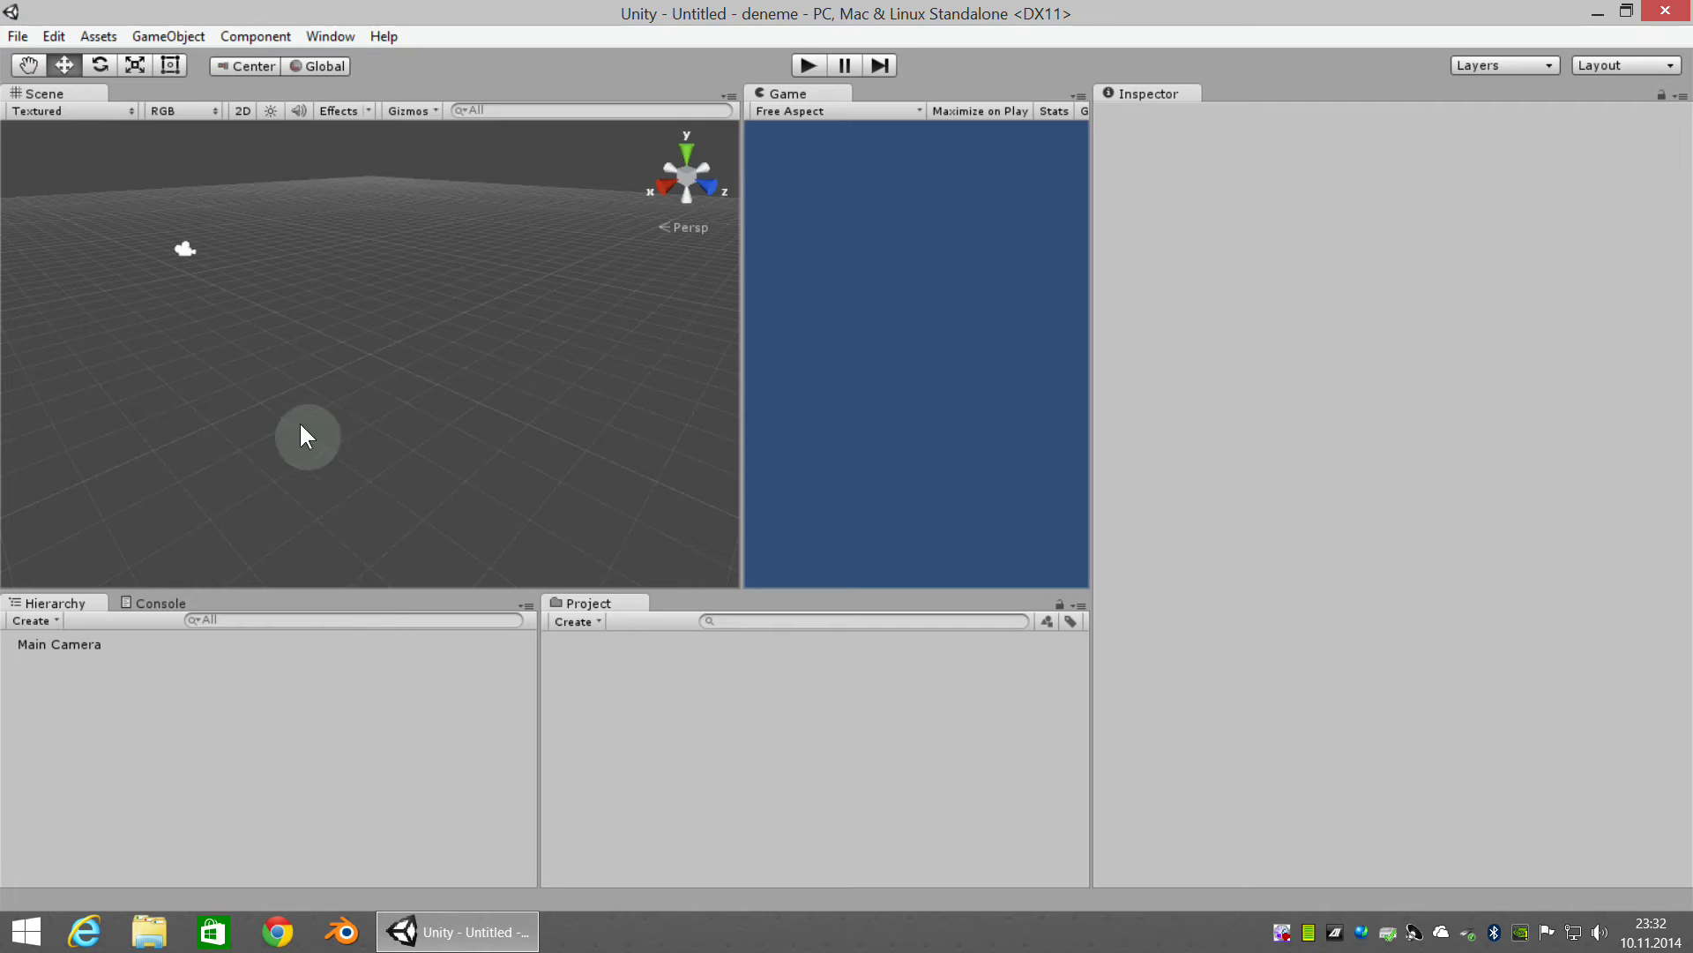
Minimize Unity and look through the deneme project's Assets and Library folders in File Explorer
{"action": "left_click", "coordinate": [1597, 13]}
{"action": "double_click", "coordinate": [83, 503]}
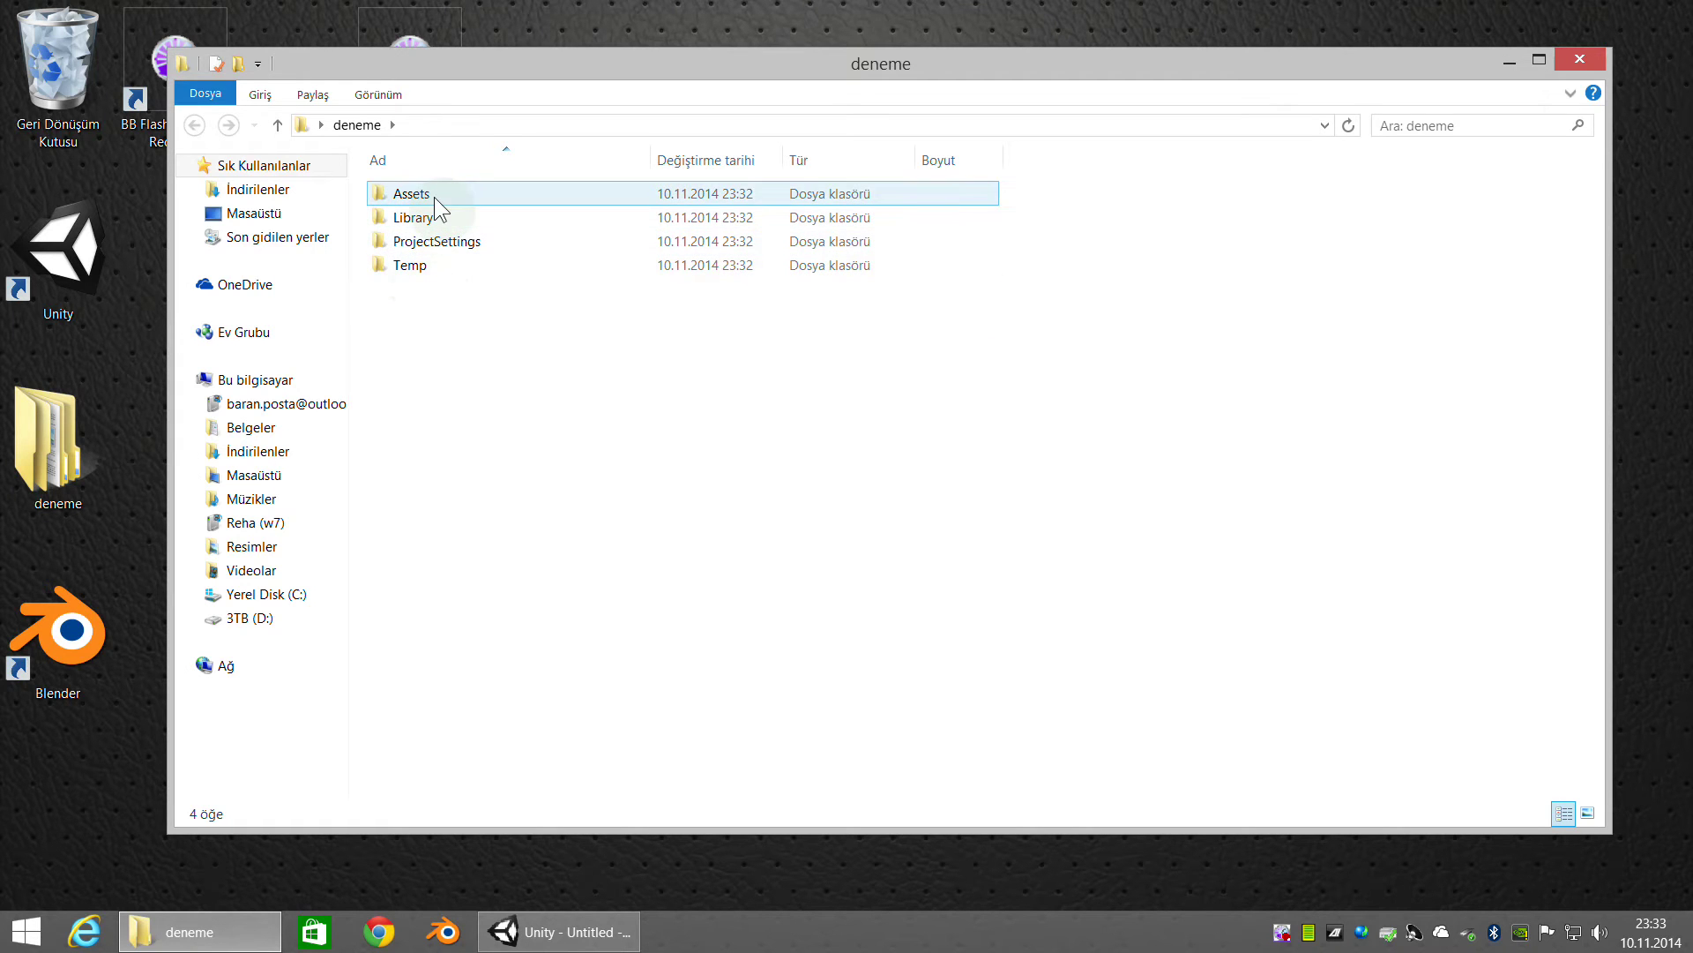
{"action": "double_click", "coordinate": [403, 198]}
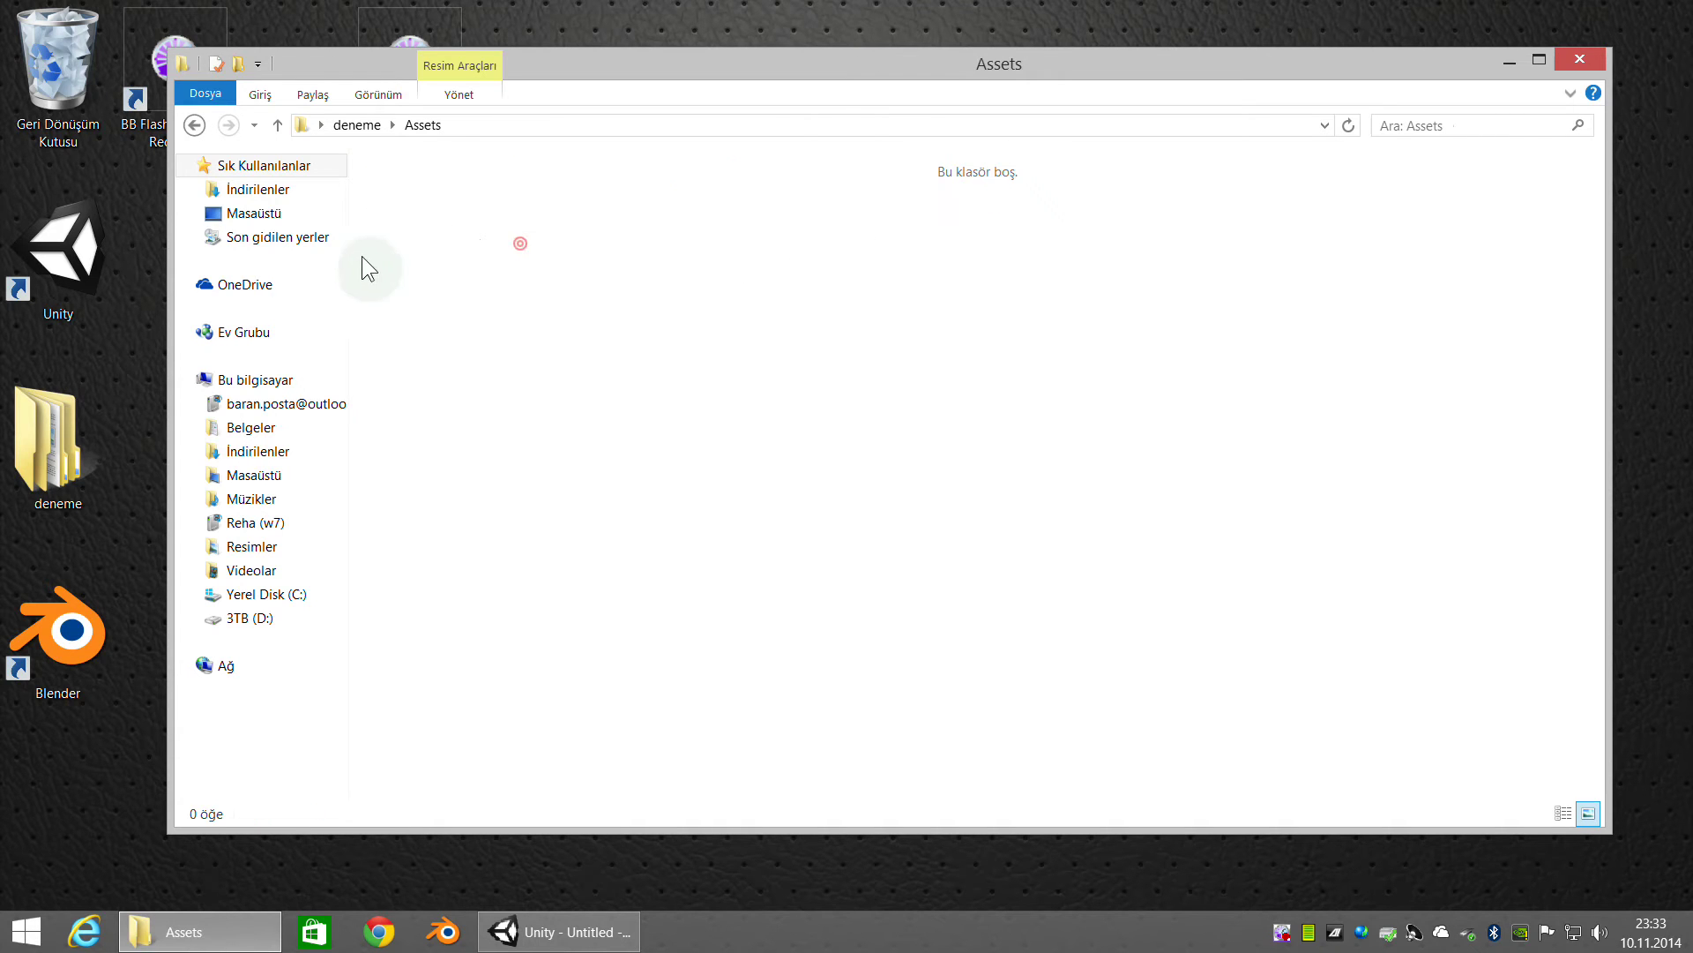
{"action": "left_click", "coordinate": [195, 124]}
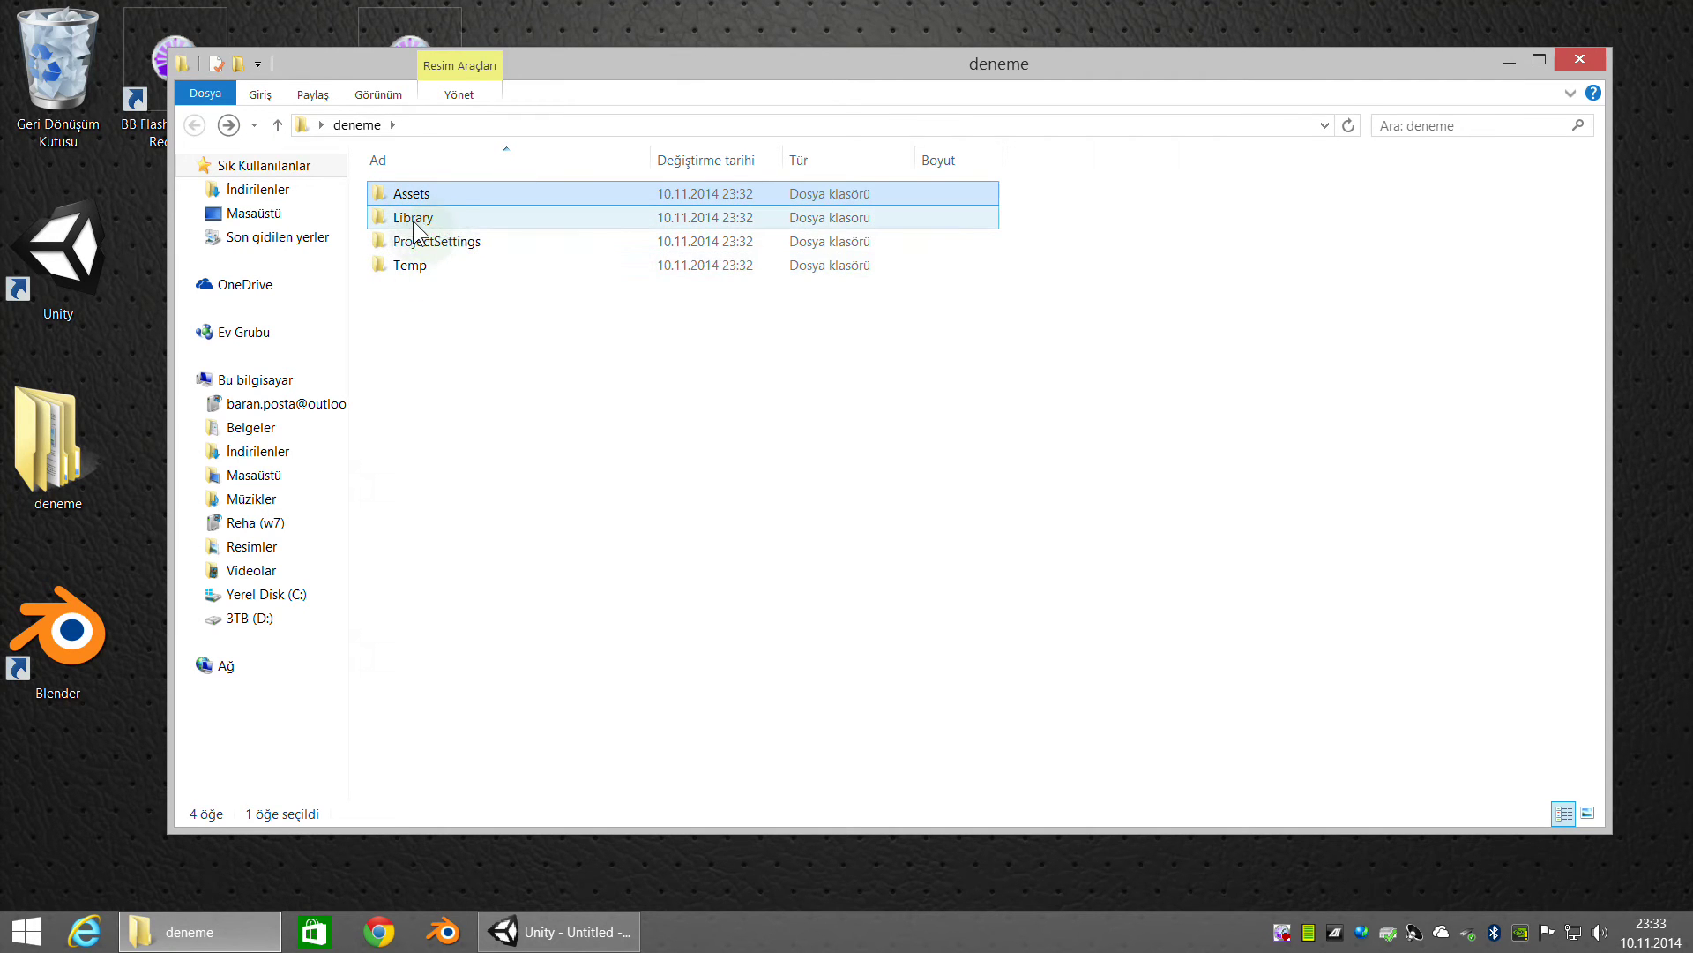
{"action": "double_click", "coordinate": [425, 220]}
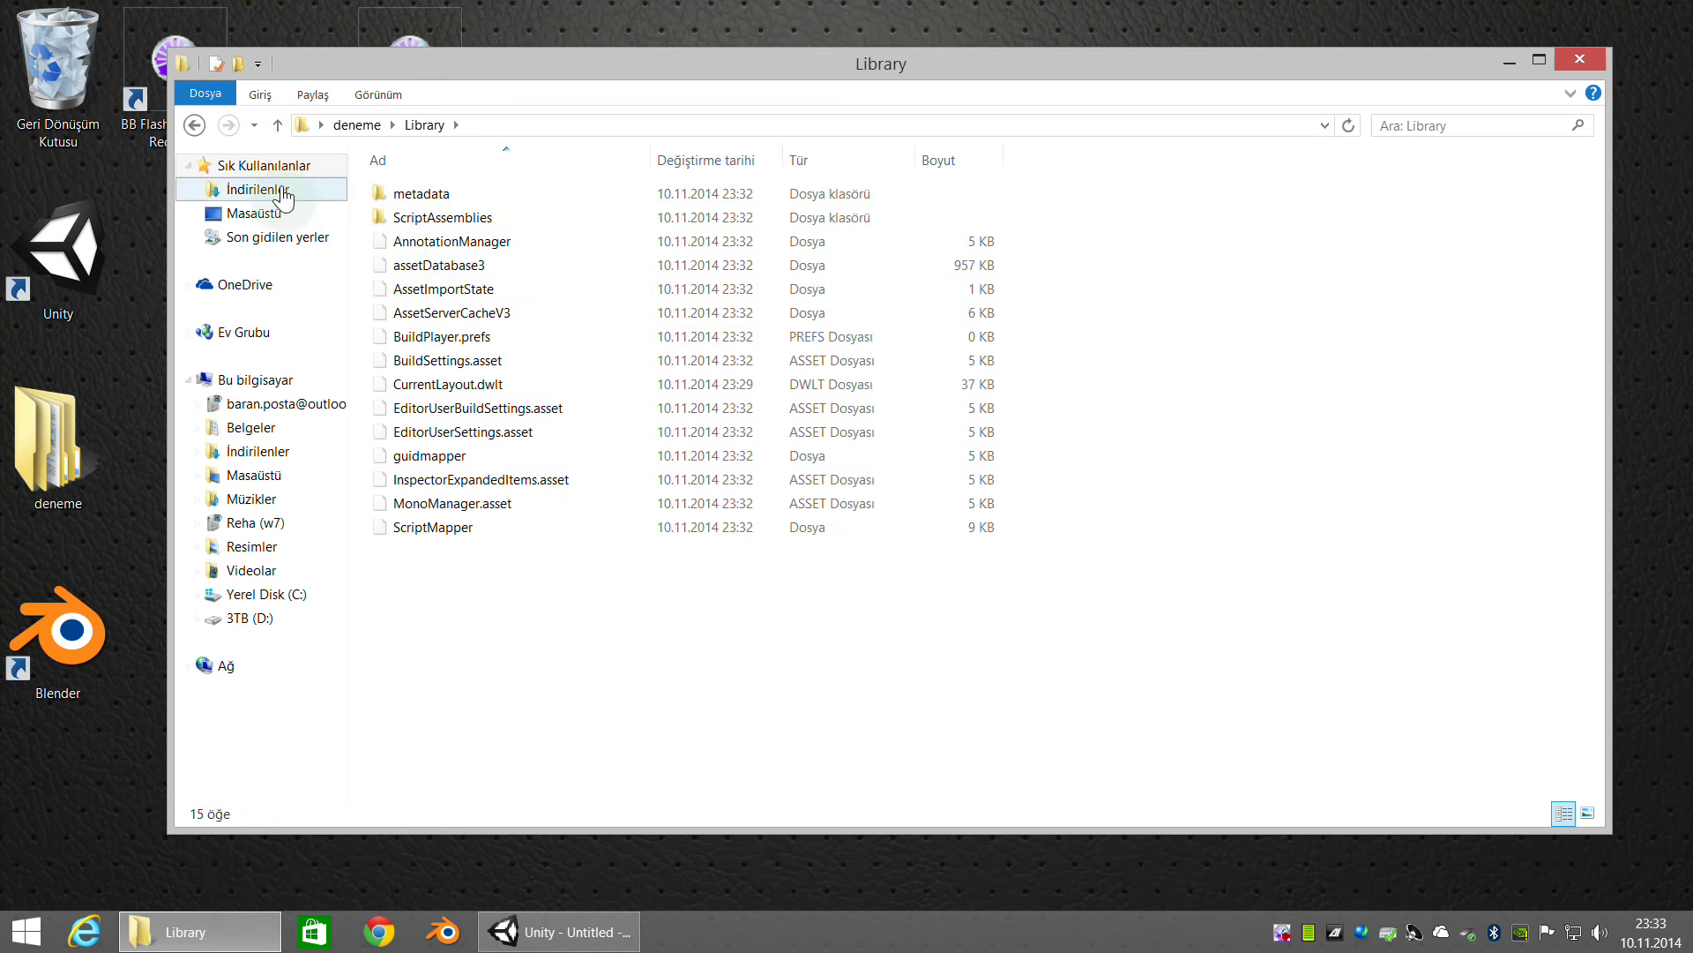
{"action": "left_click", "coordinate": [194, 125]}
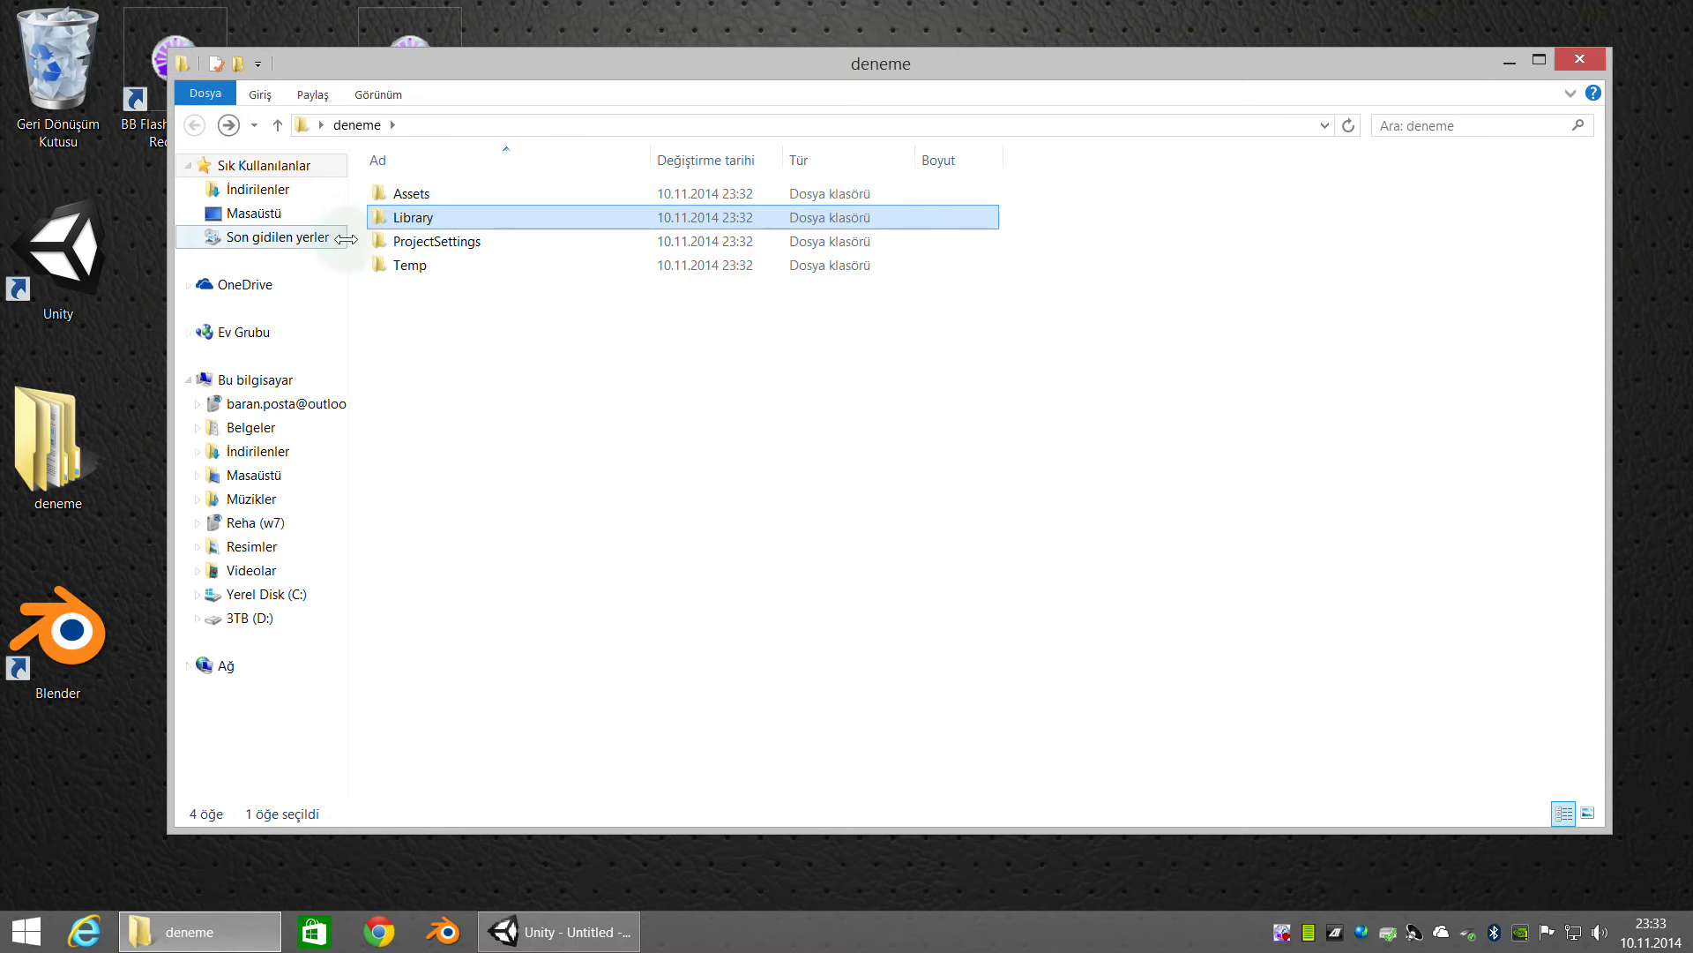
Open deneme's empty Assets folder, then bring the Unity editor back
{"action": "left_click", "coordinate": [432, 195]}
{"action": "double_click", "coordinate": [436, 195]}
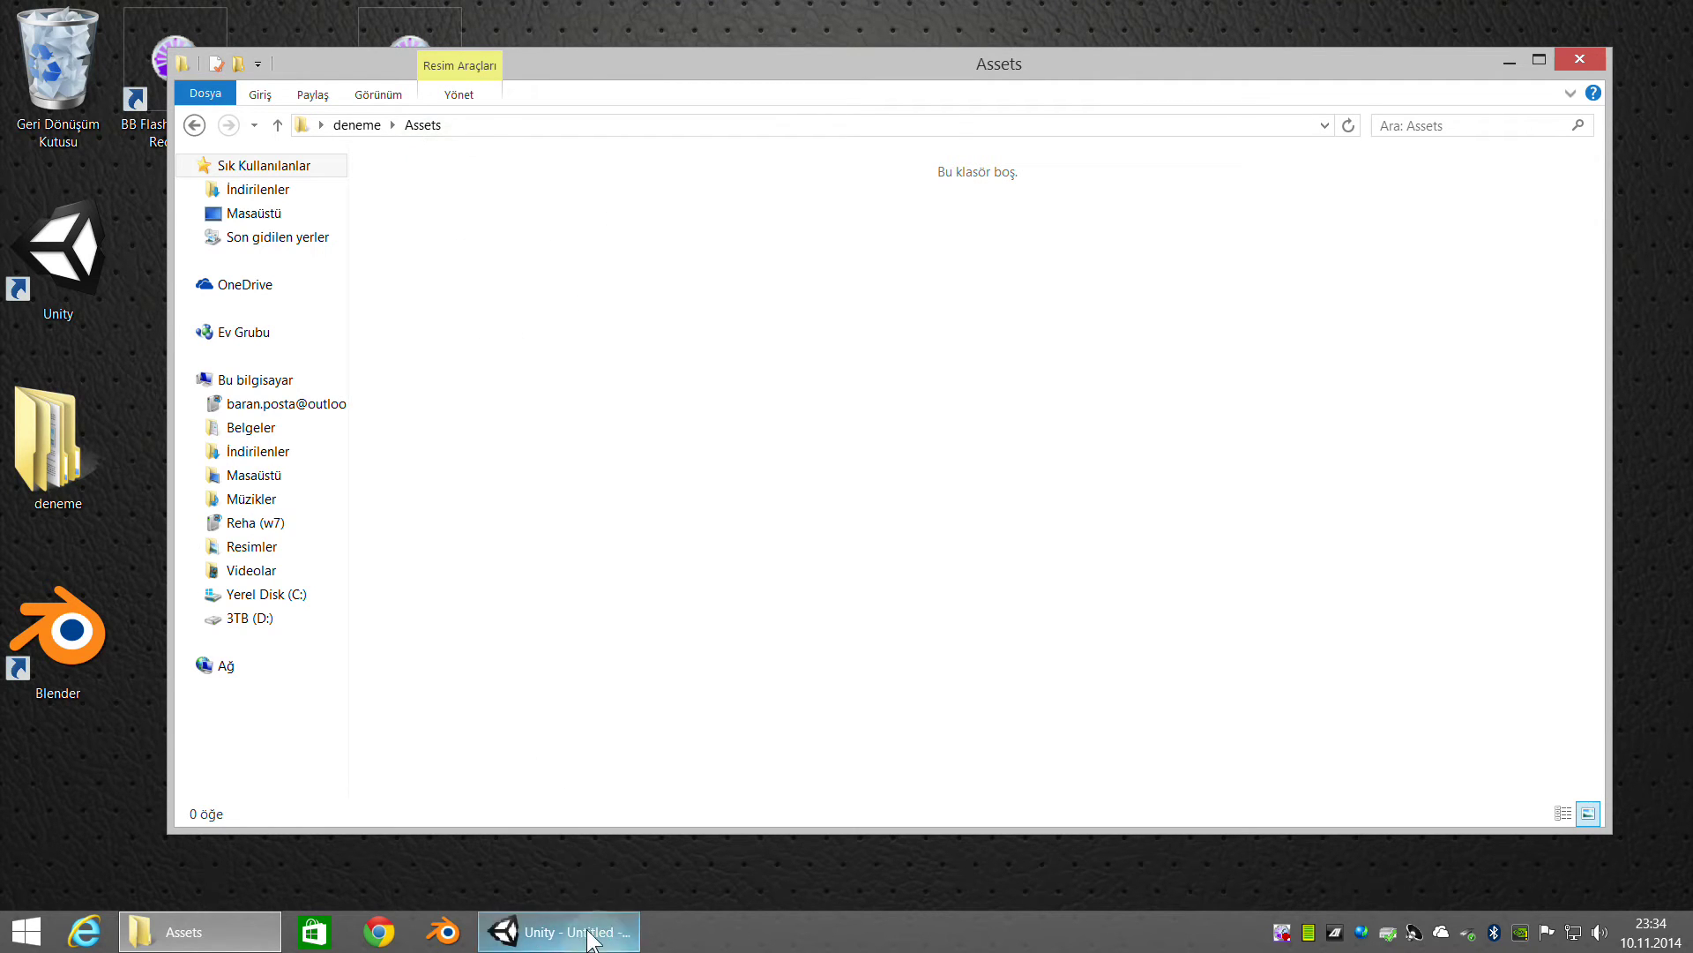
{"action": "left_click", "coordinate": [558, 931]}
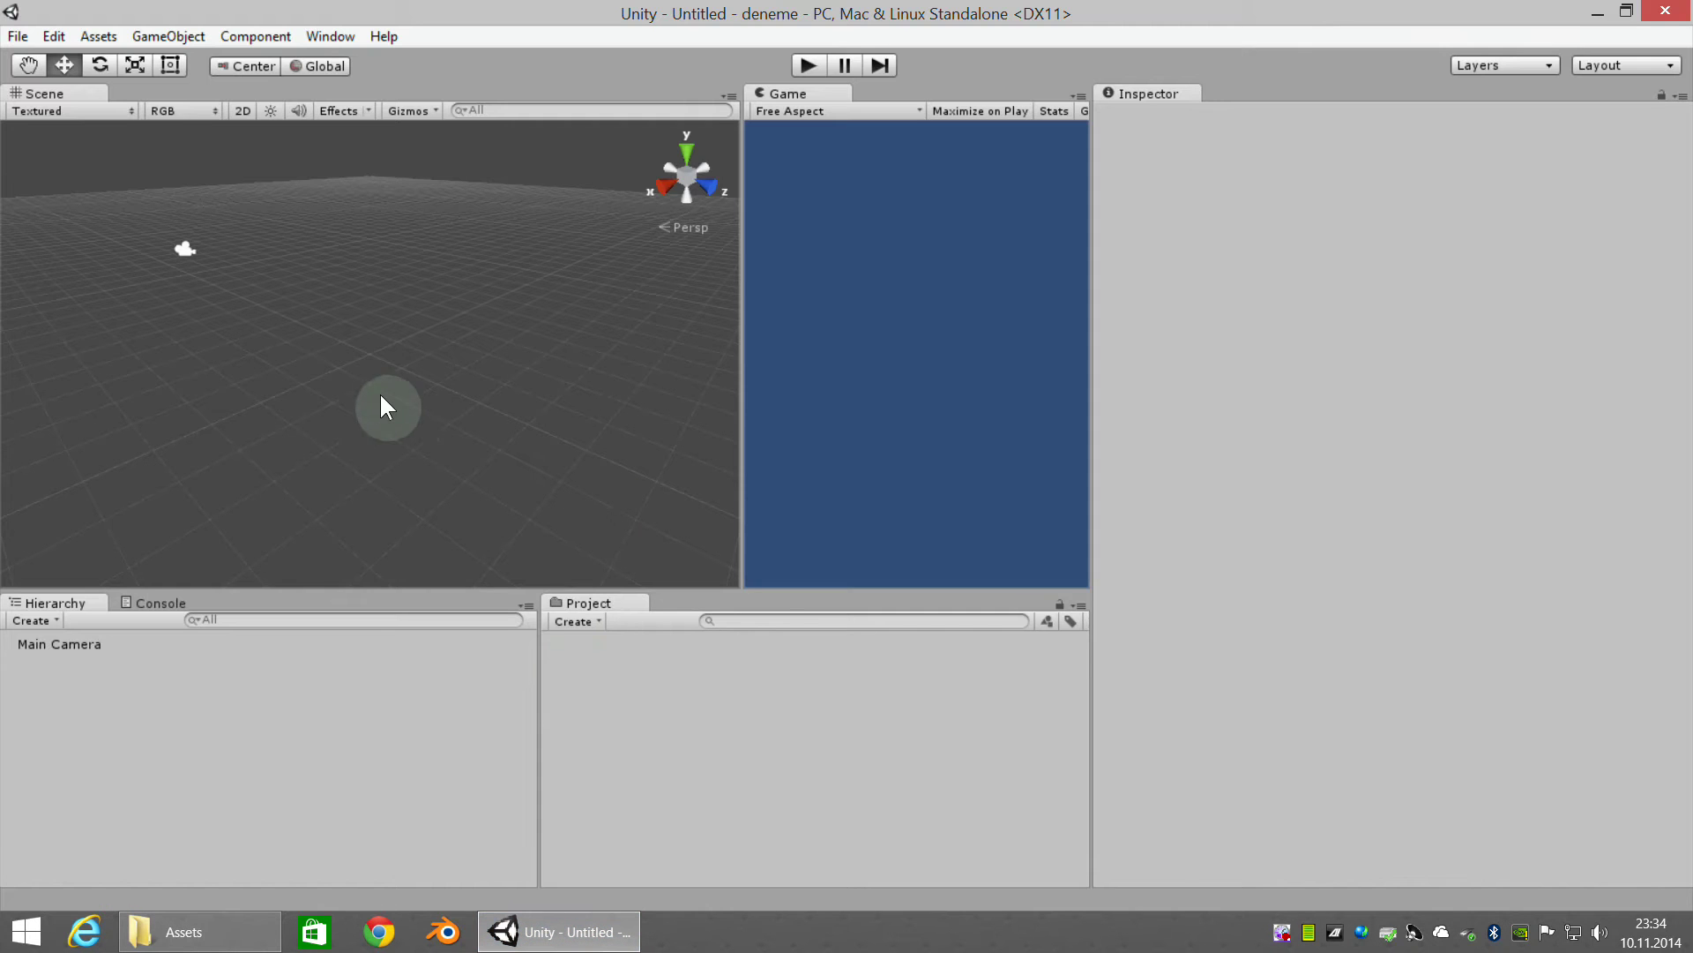
Create a myScripts folder in the Project panel's assets, then bring the Explorer Assets window forward
{"action": "left_click", "coordinate": [102, 642]}
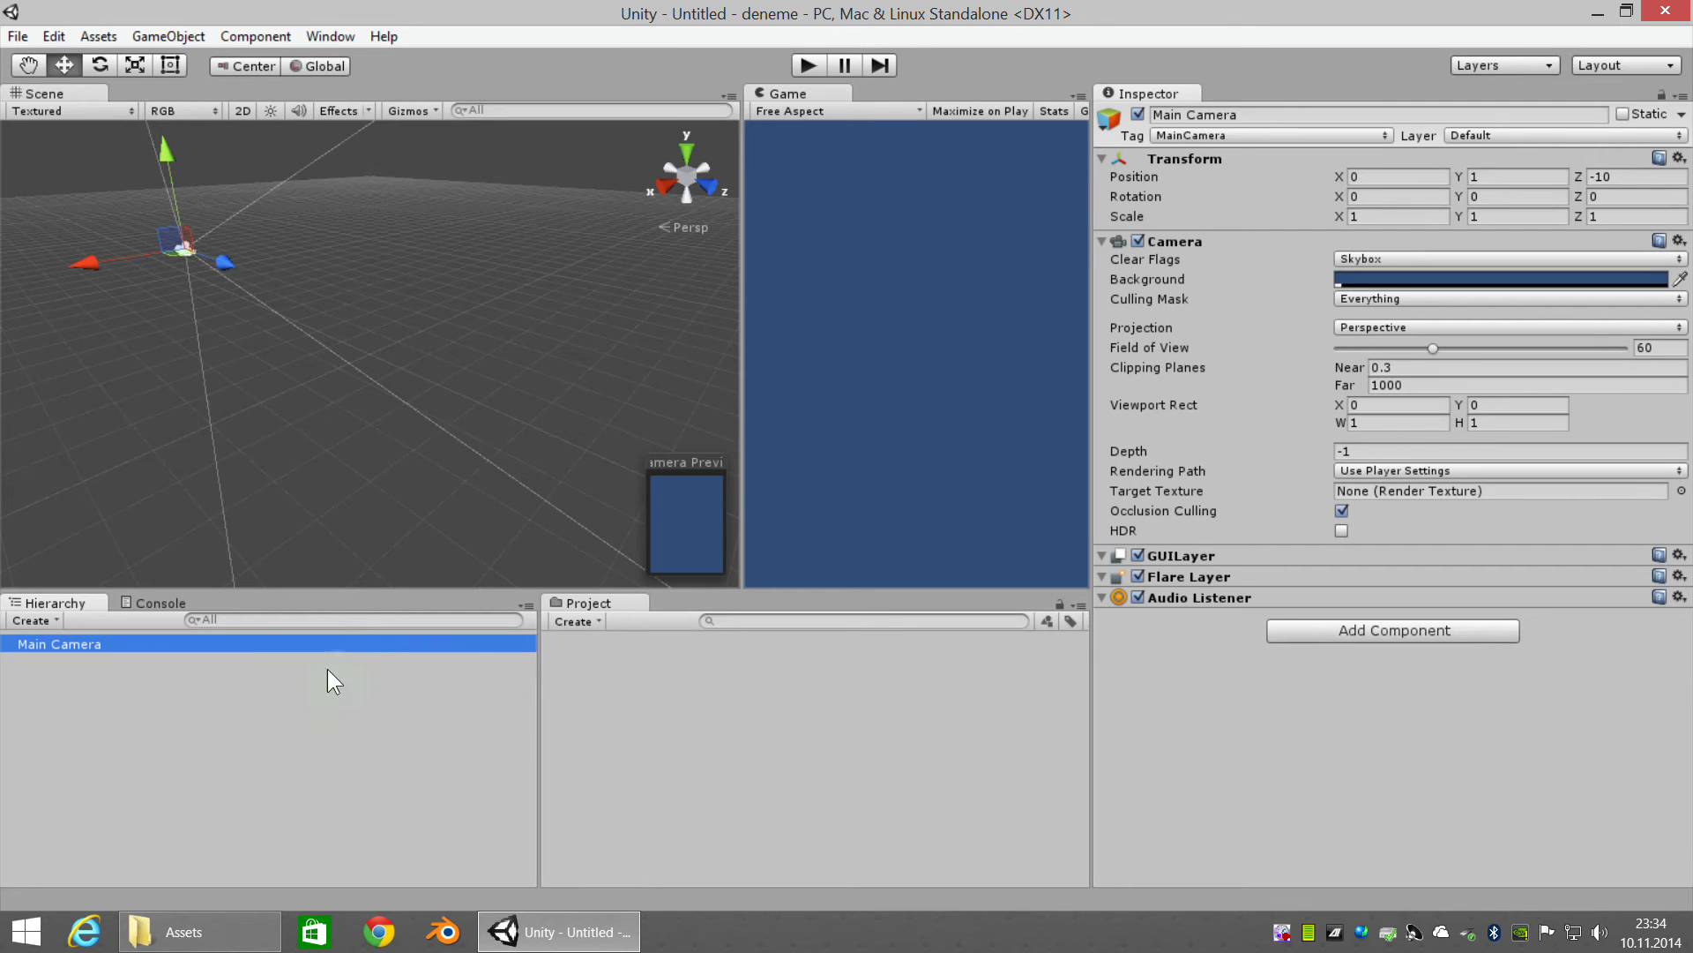
{"action": "left_click", "coordinate": [579, 622]}
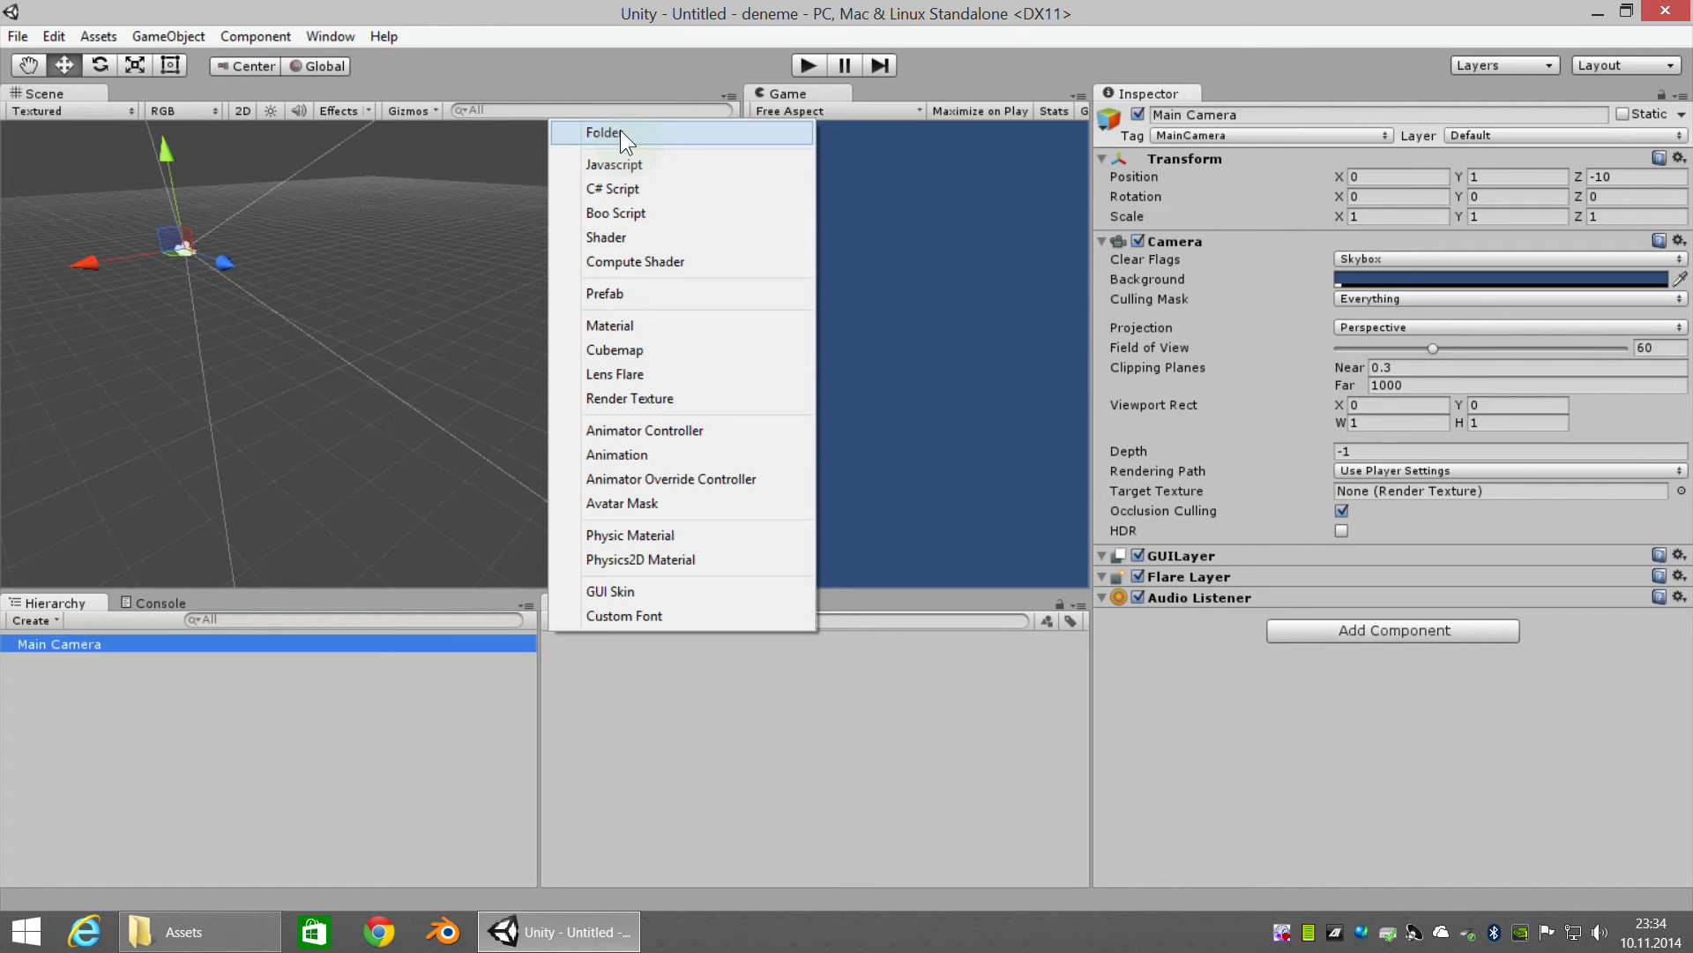
{"action": "left_click", "coordinate": [620, 132]}
{"action": "type", "text": "myScri"}
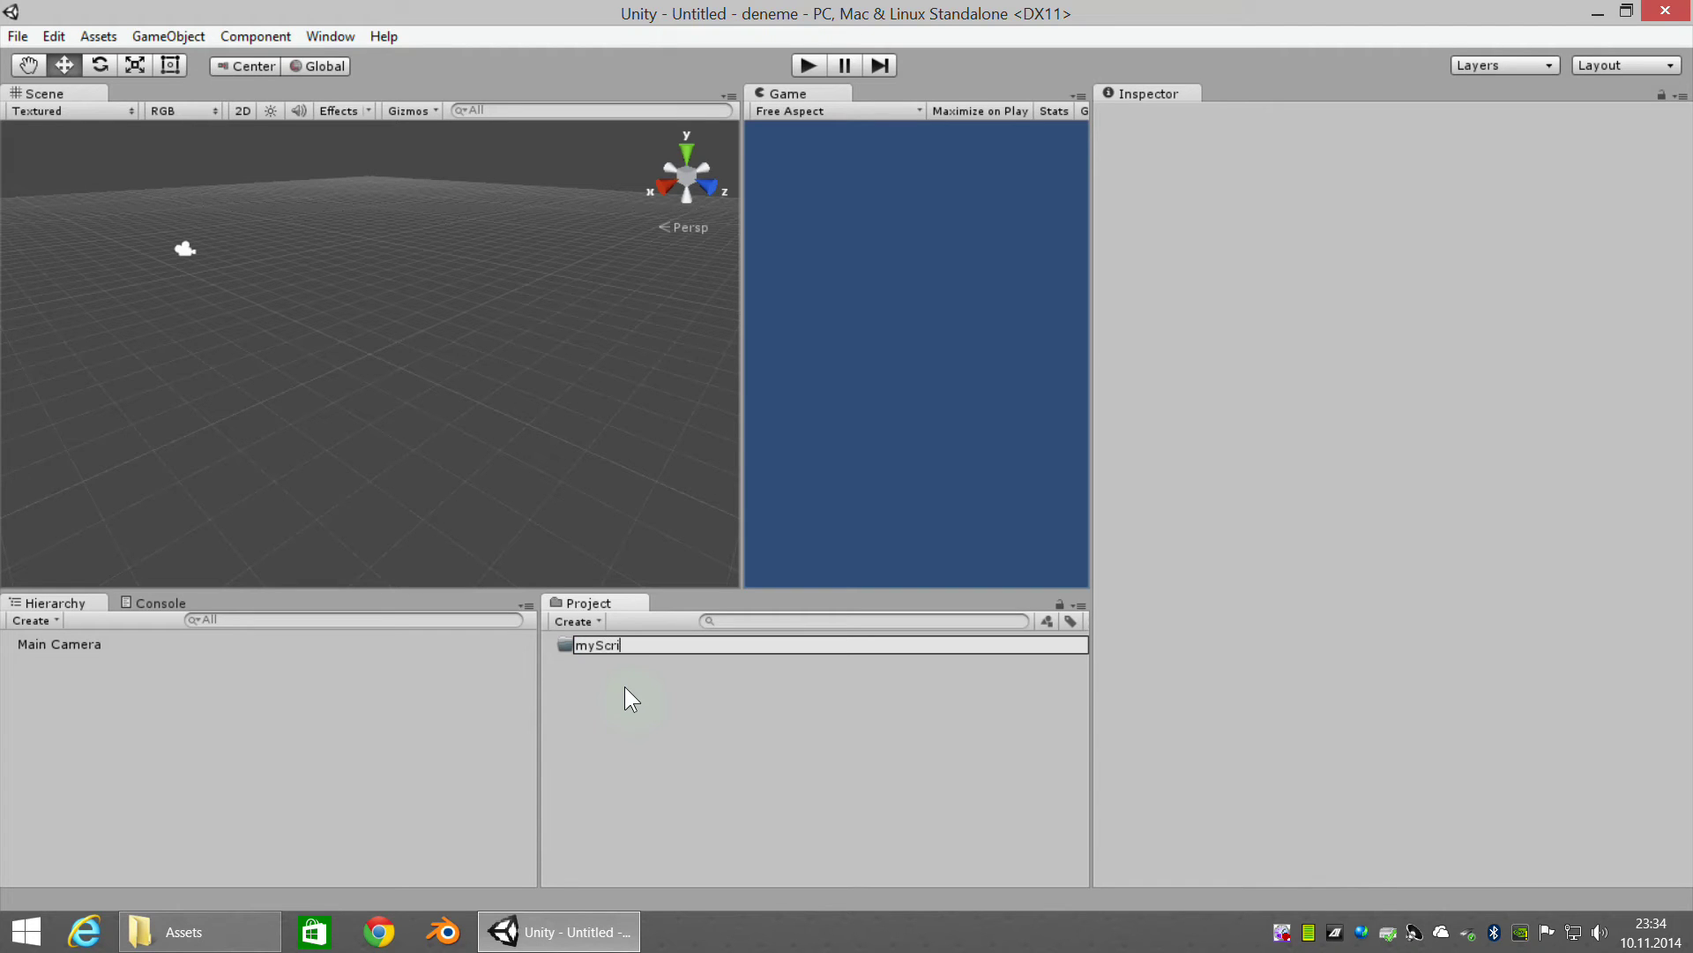
{"action": "type", "text": "pts"}
{"action": "key", "text": "Return"}
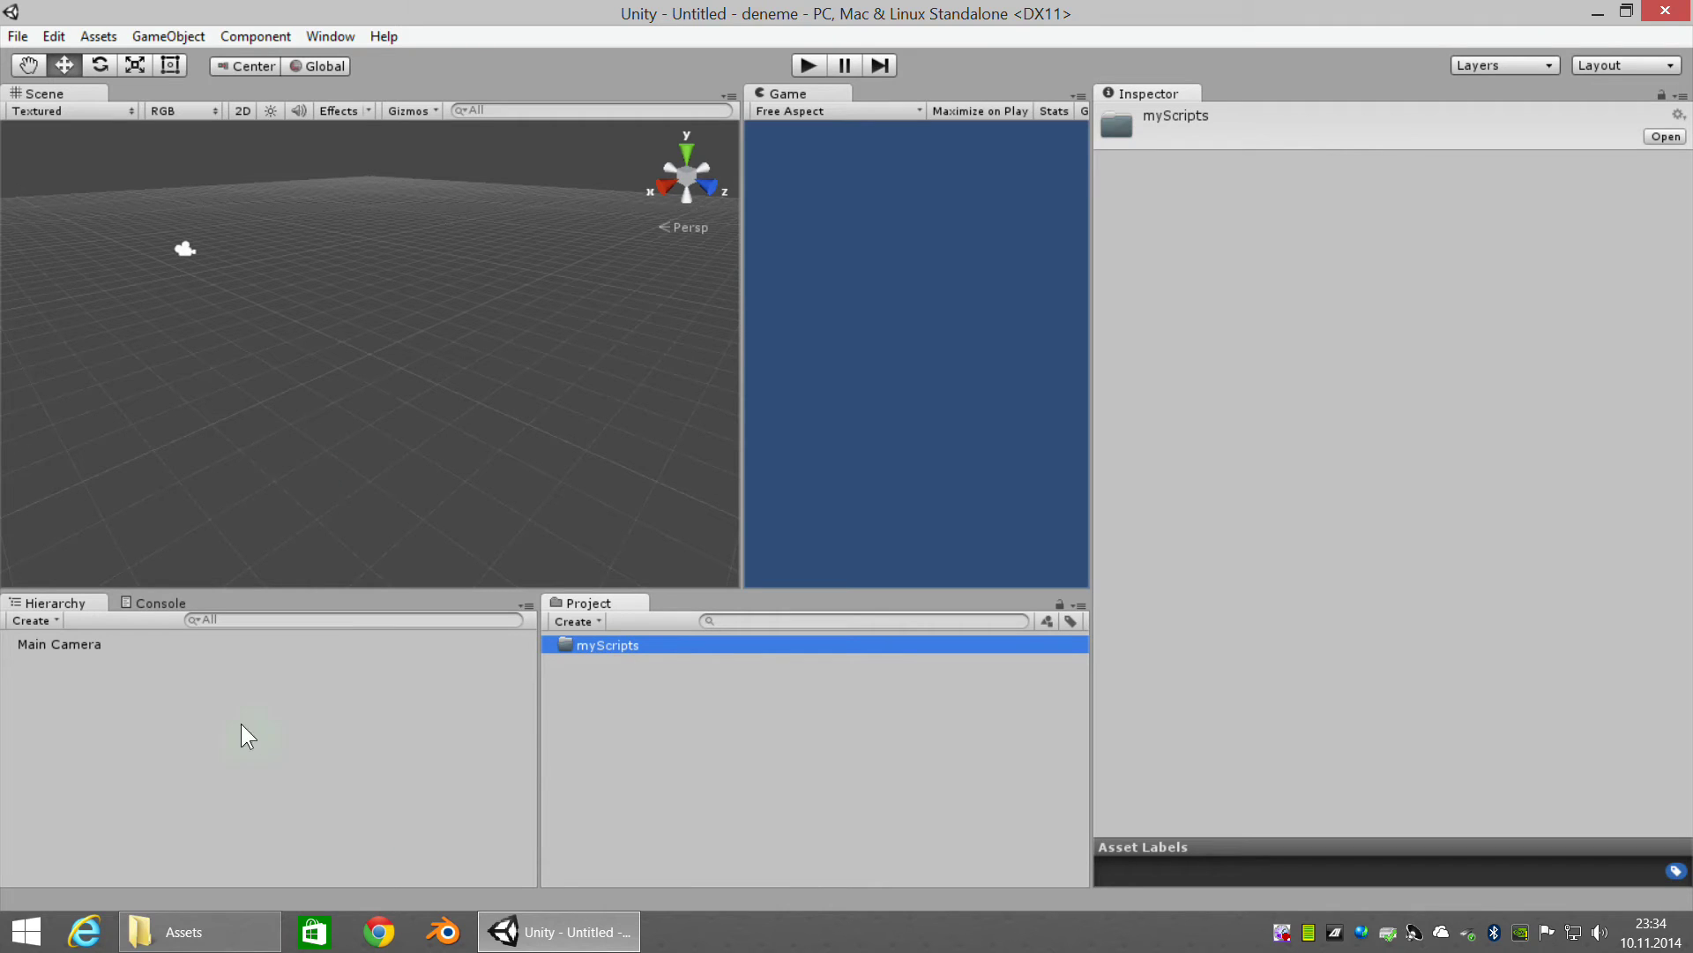
{"action": "left_click", "coordinate": [197, 944]}
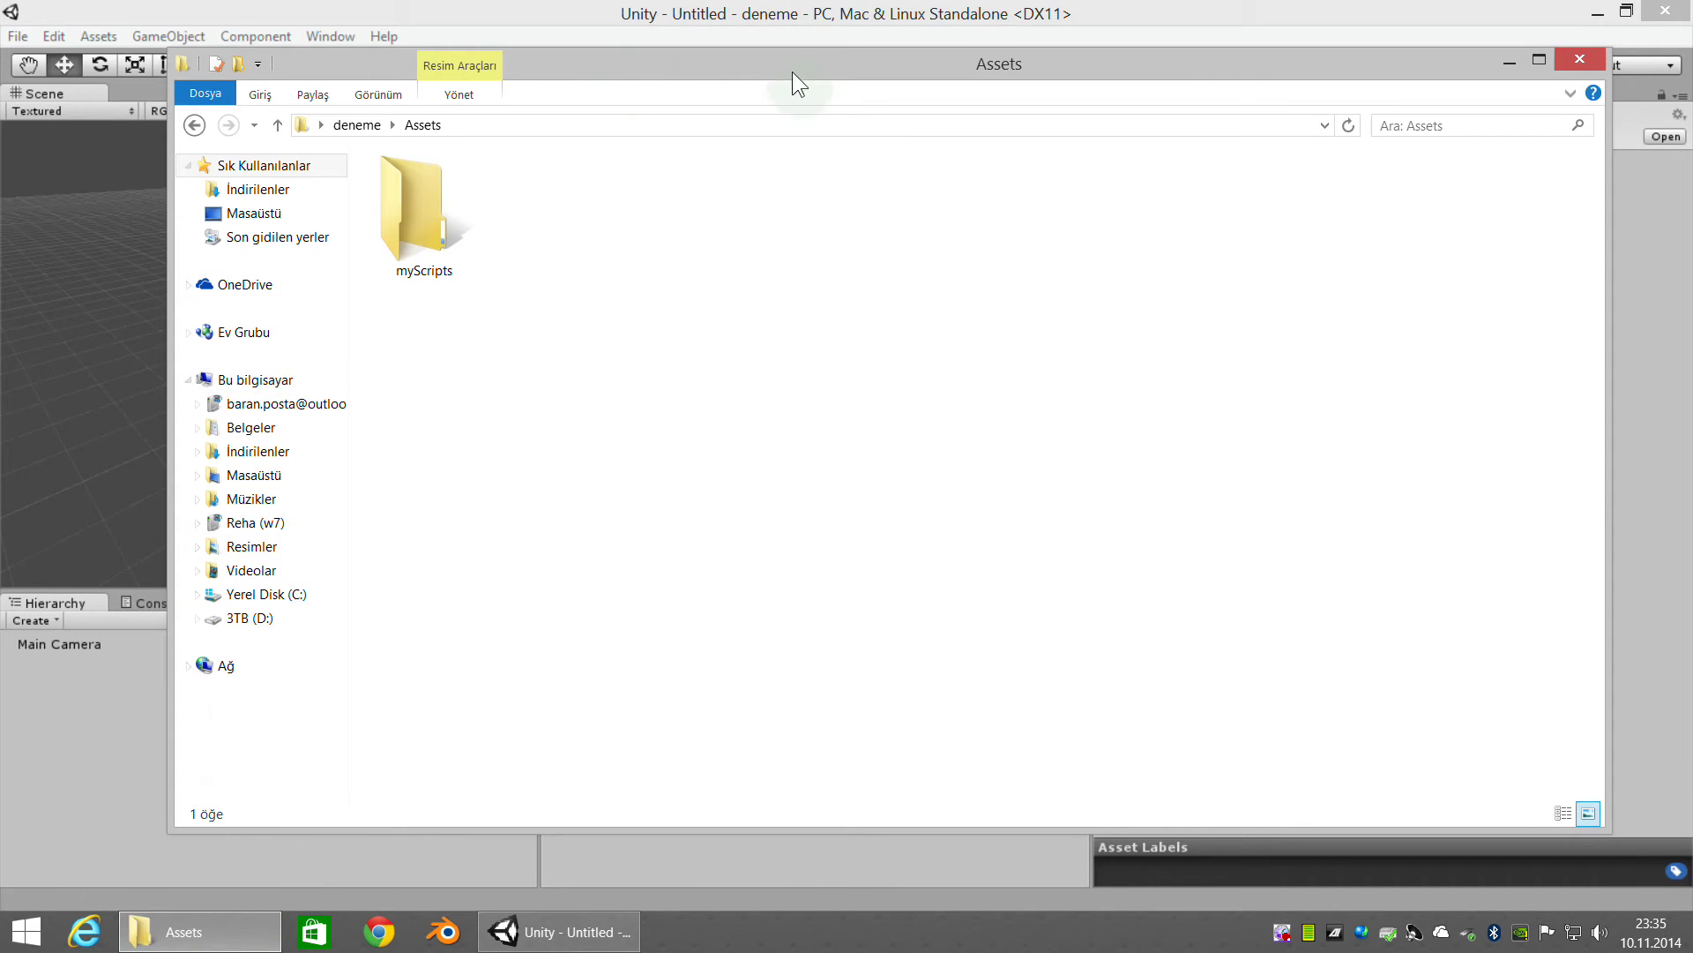
Maximize File Explorer, check that myScripts is inside deneme's Assets folder, and return to Unity
{"action": "double_click", "coordinate": [792, 71]}
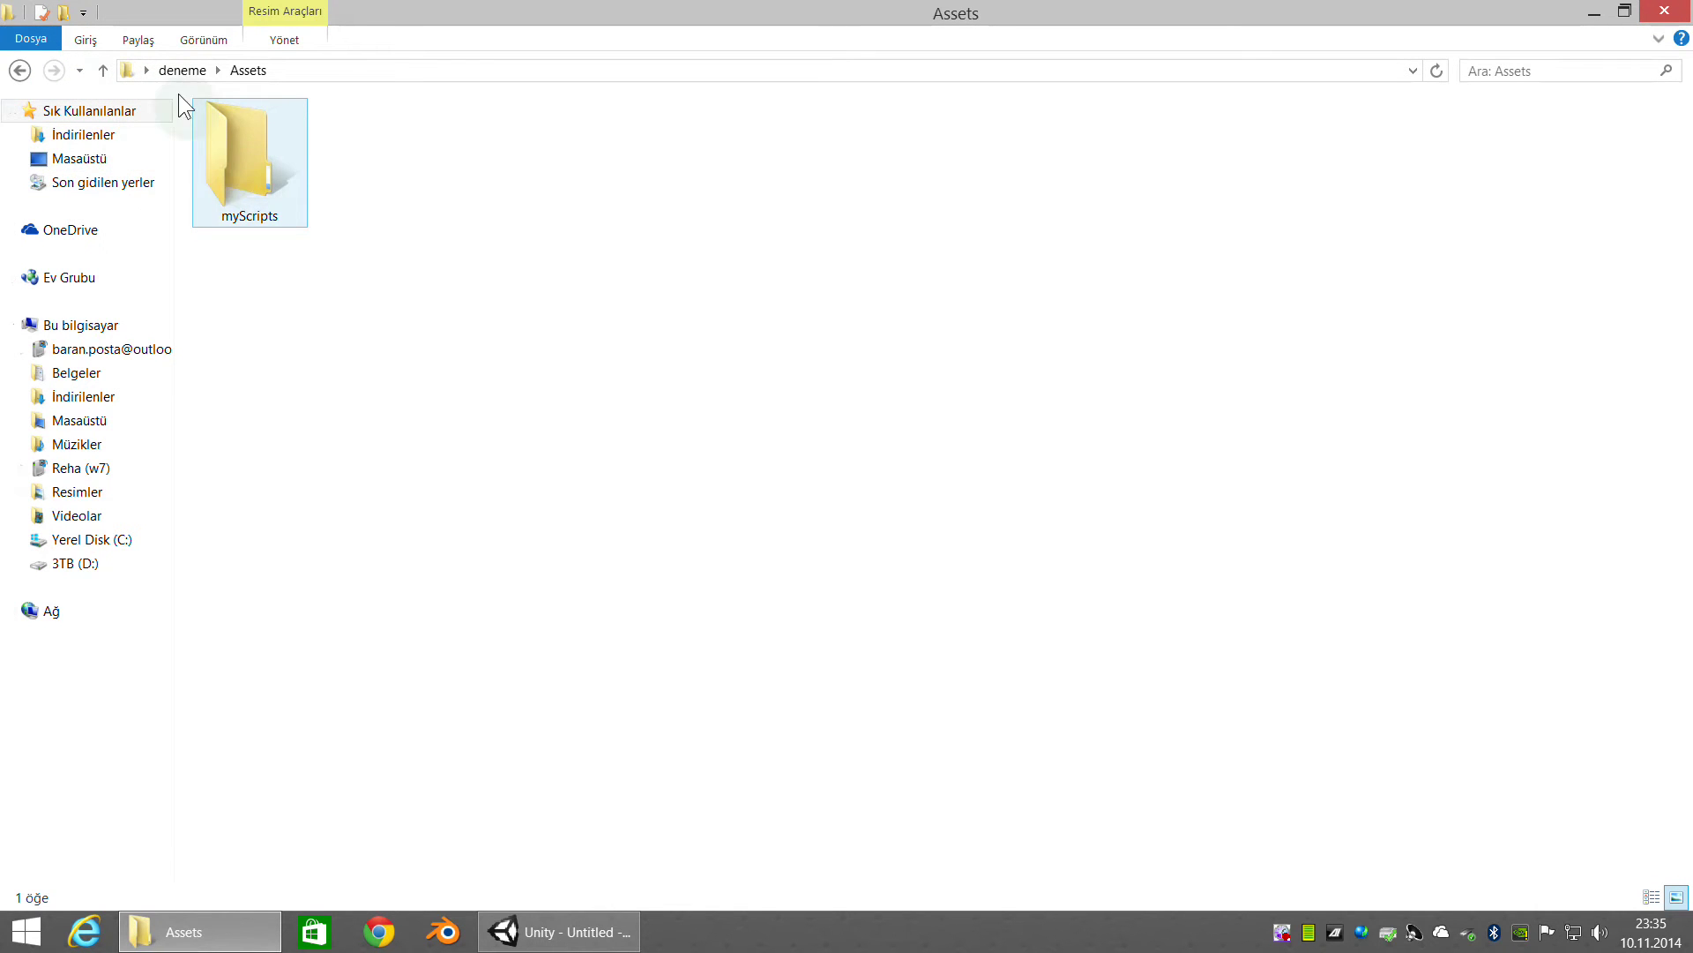
{"action": "left_click", "coordinate": [178, 71]}
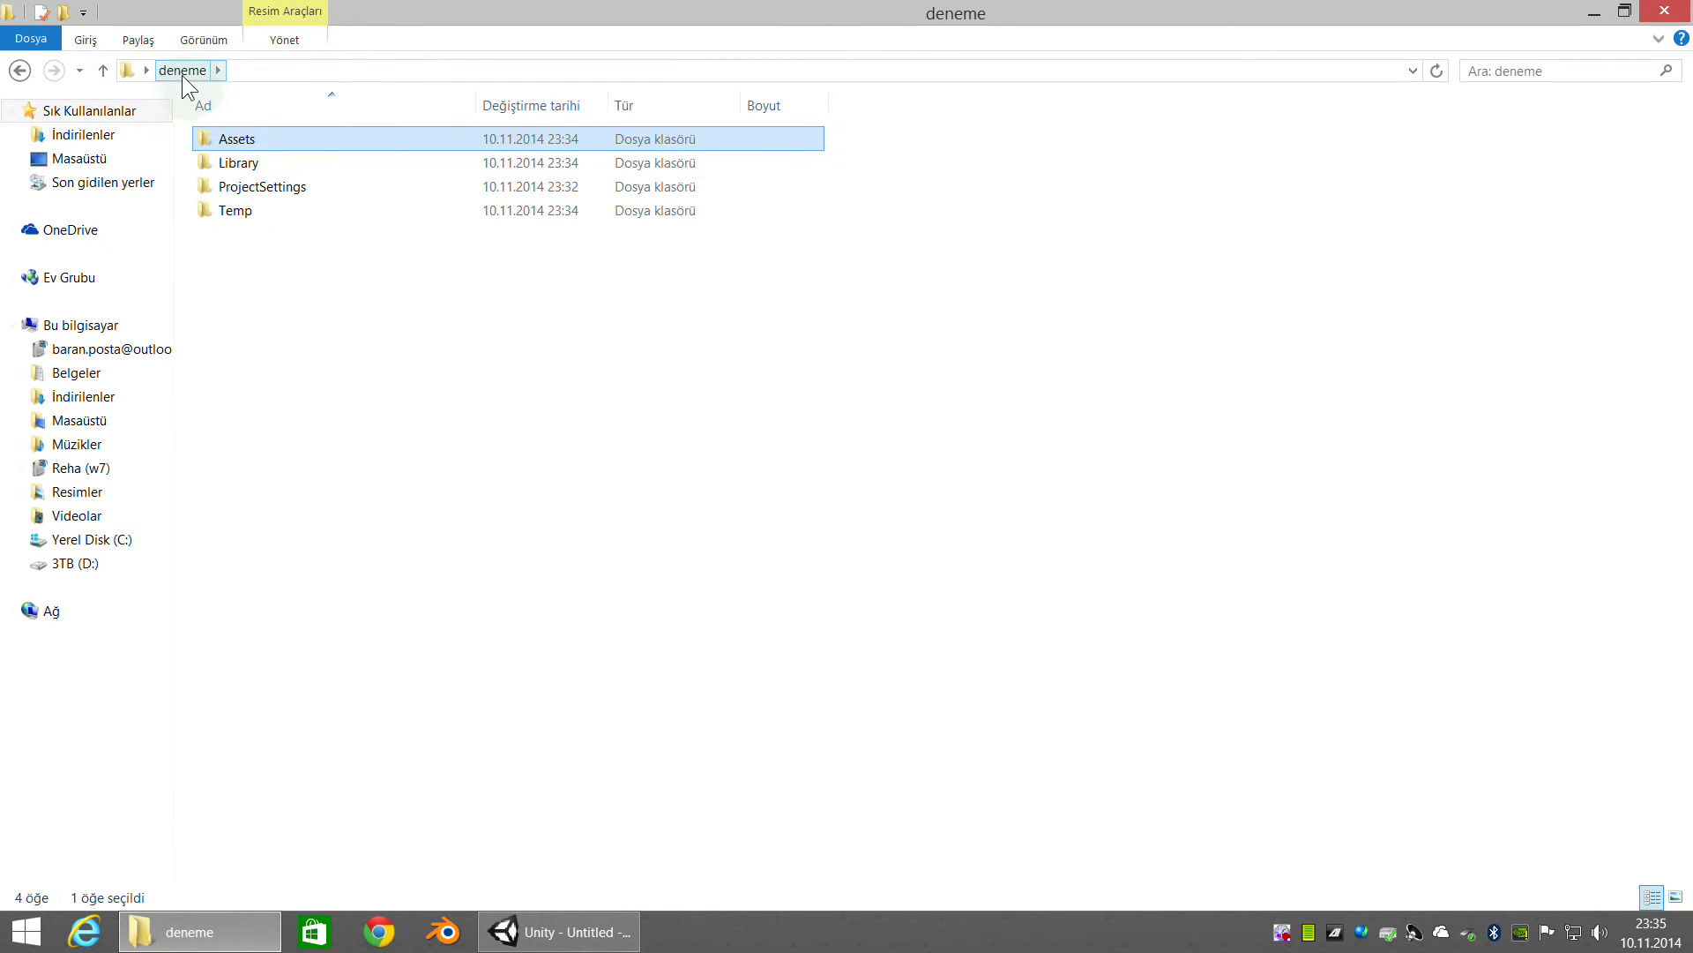
{"action": "left_click", "coordinate": [262, 138]}
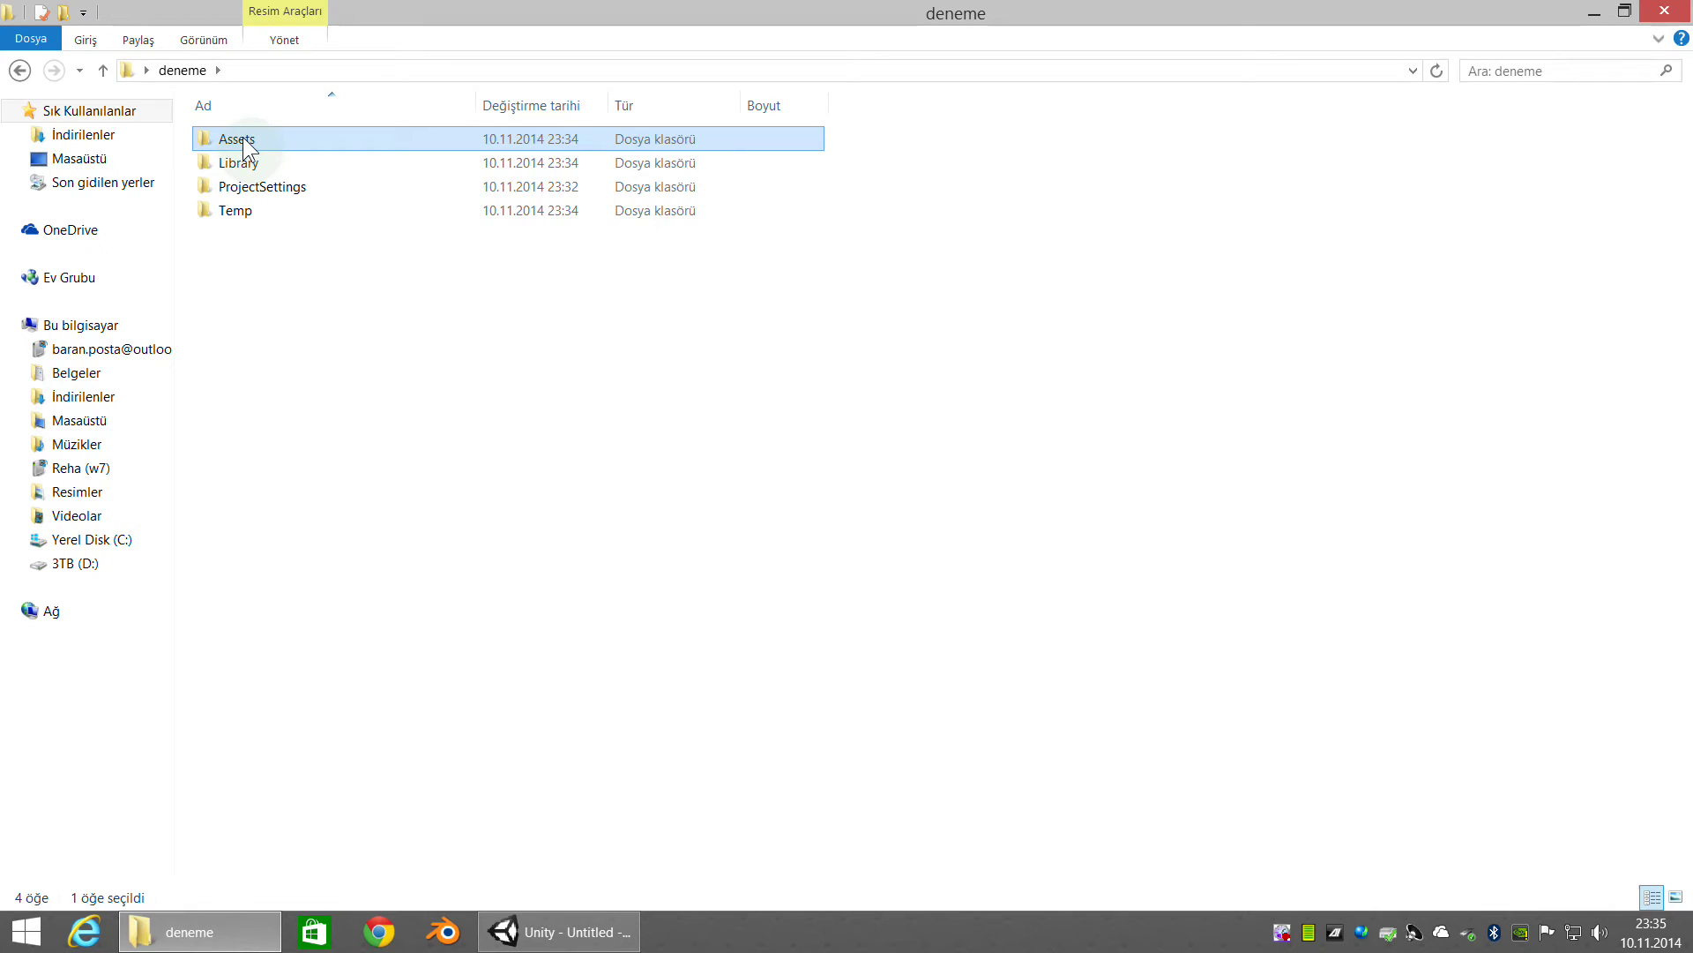
{"action": "double_click", "coordinate": [240, 138]}
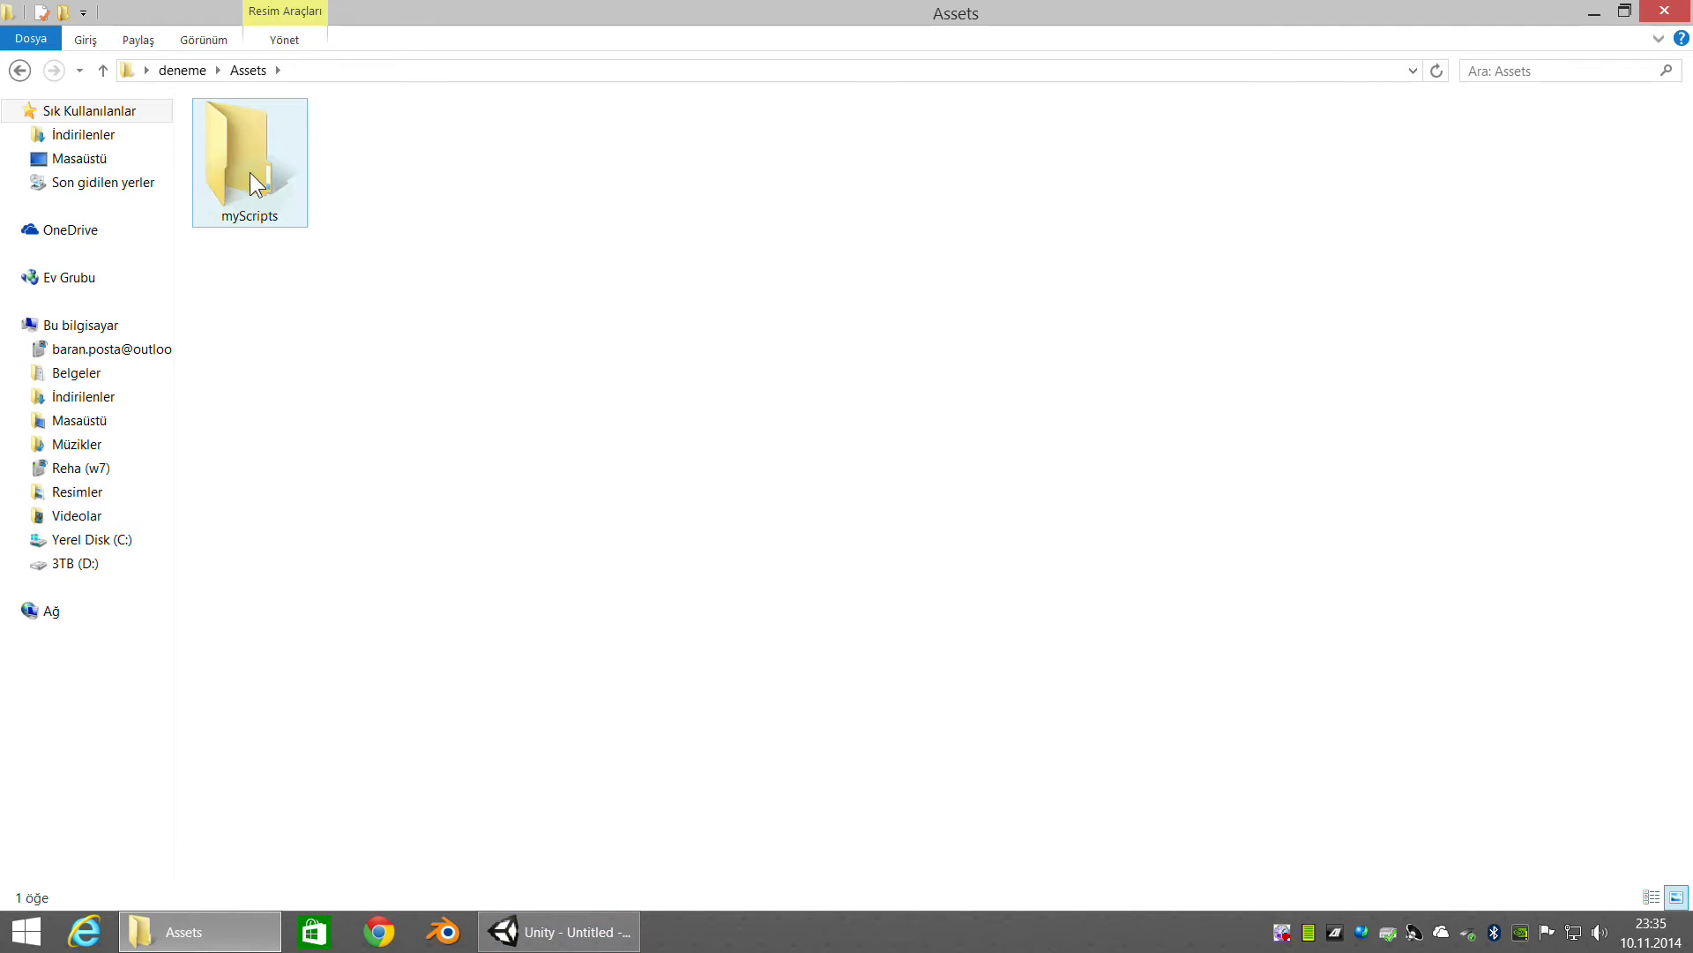
{"action": "left_click", "coordinate": [571, 931]}
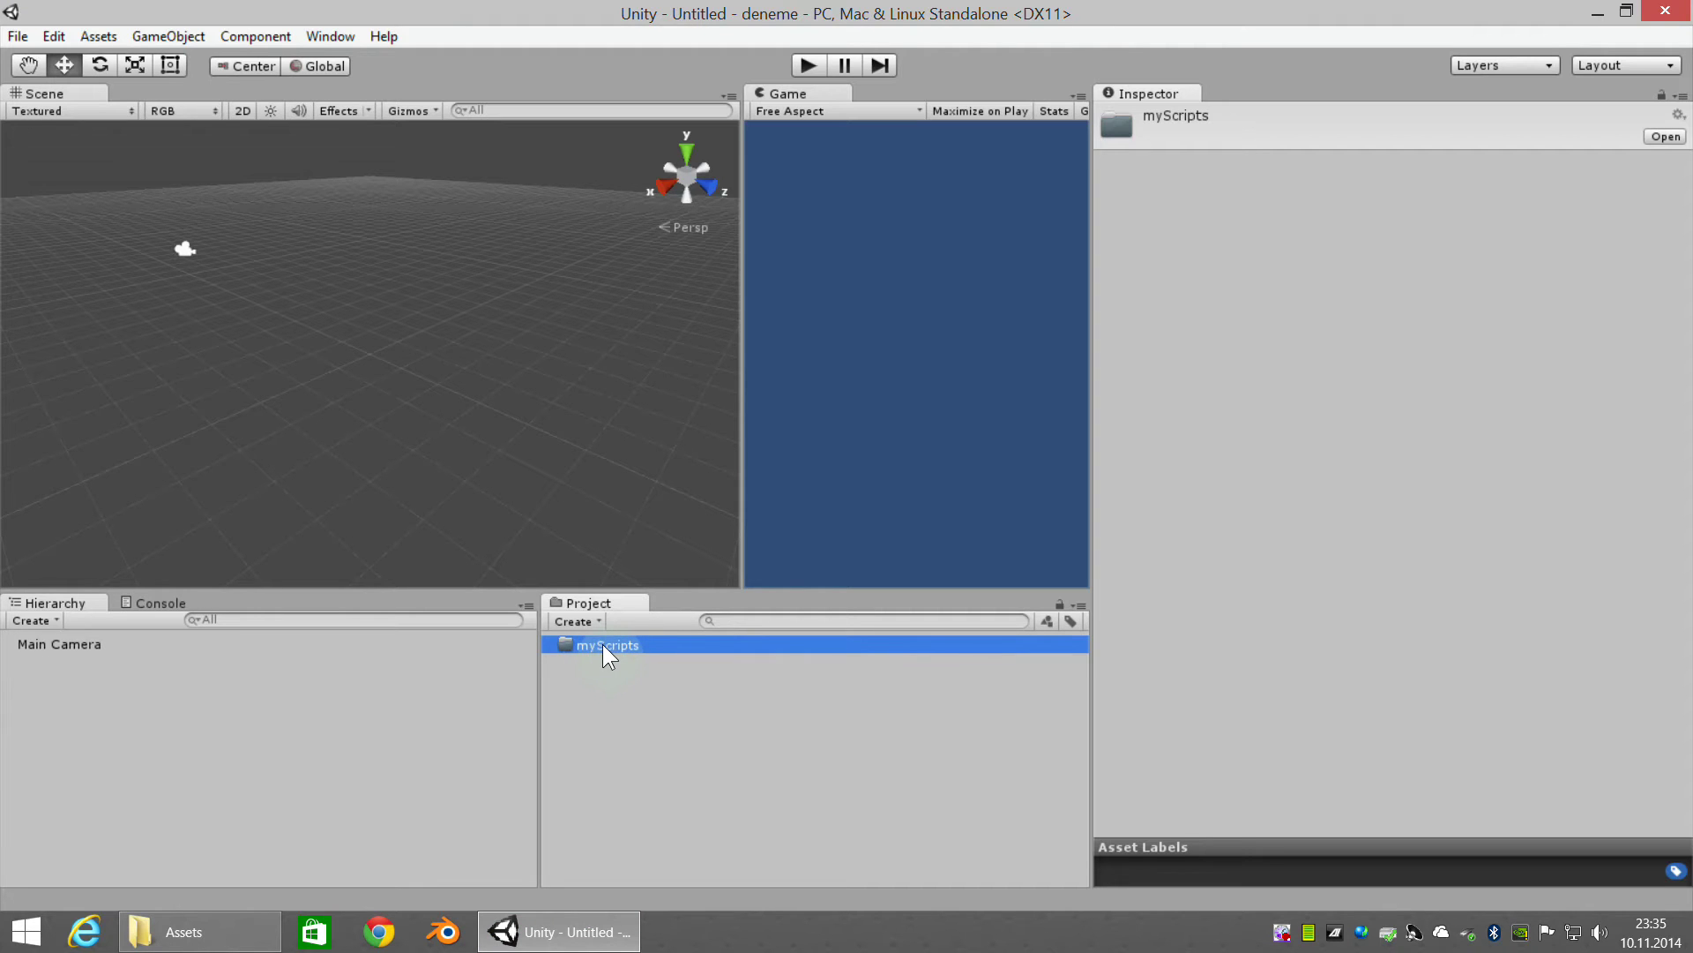
Delete the myScripts folder and bring up the Project panel's Create menu
{"action": "key", "text": "Delete"}
{"action": "left_click", "coordinate": [862, 520]}
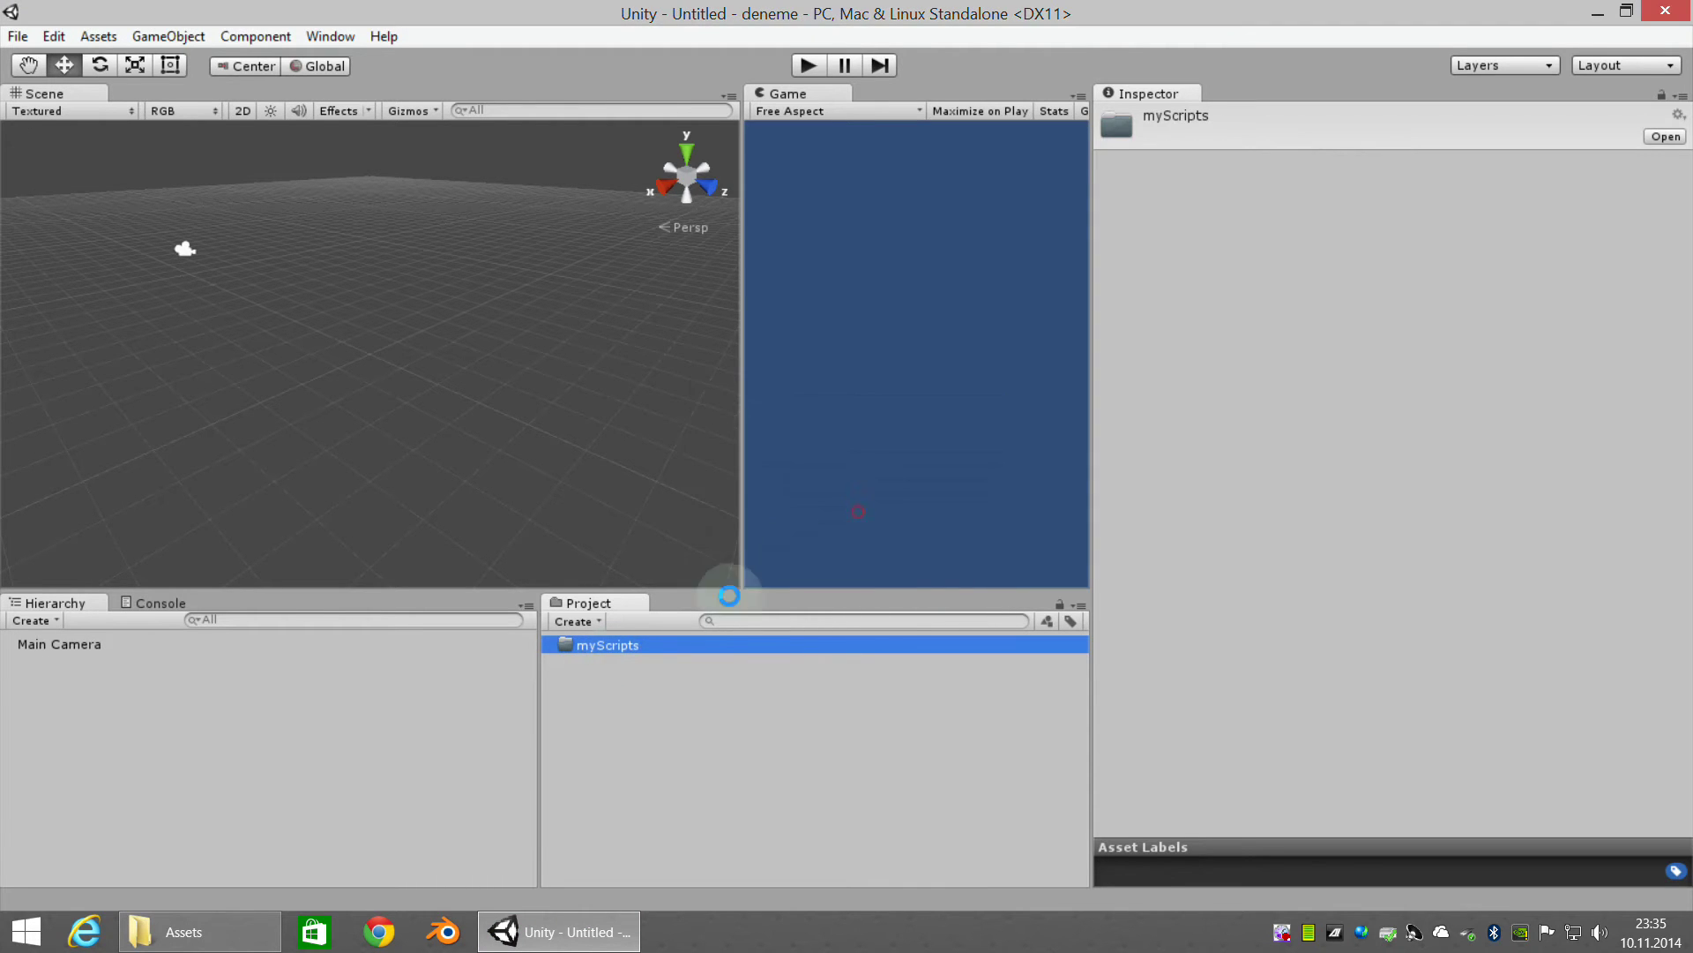
{"action": "left_click", "coordinate": [578, 621]}
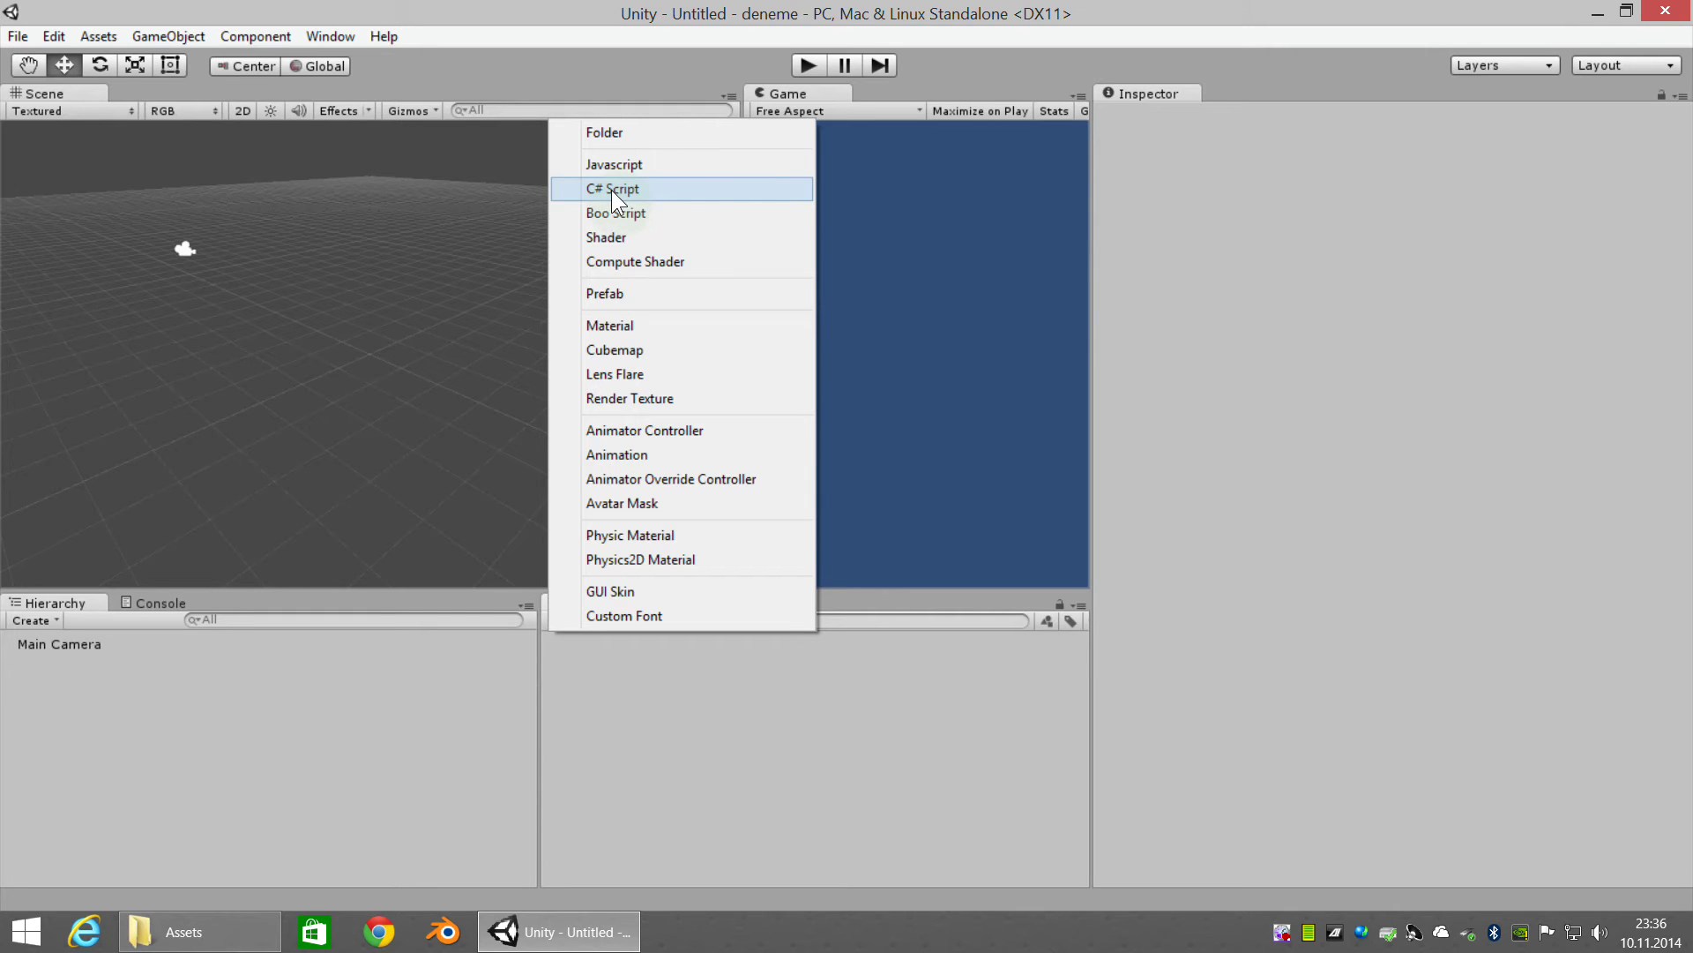
Create a new C# script named bir_script
{"action": "left_click", "coordinate": [611, 189]}
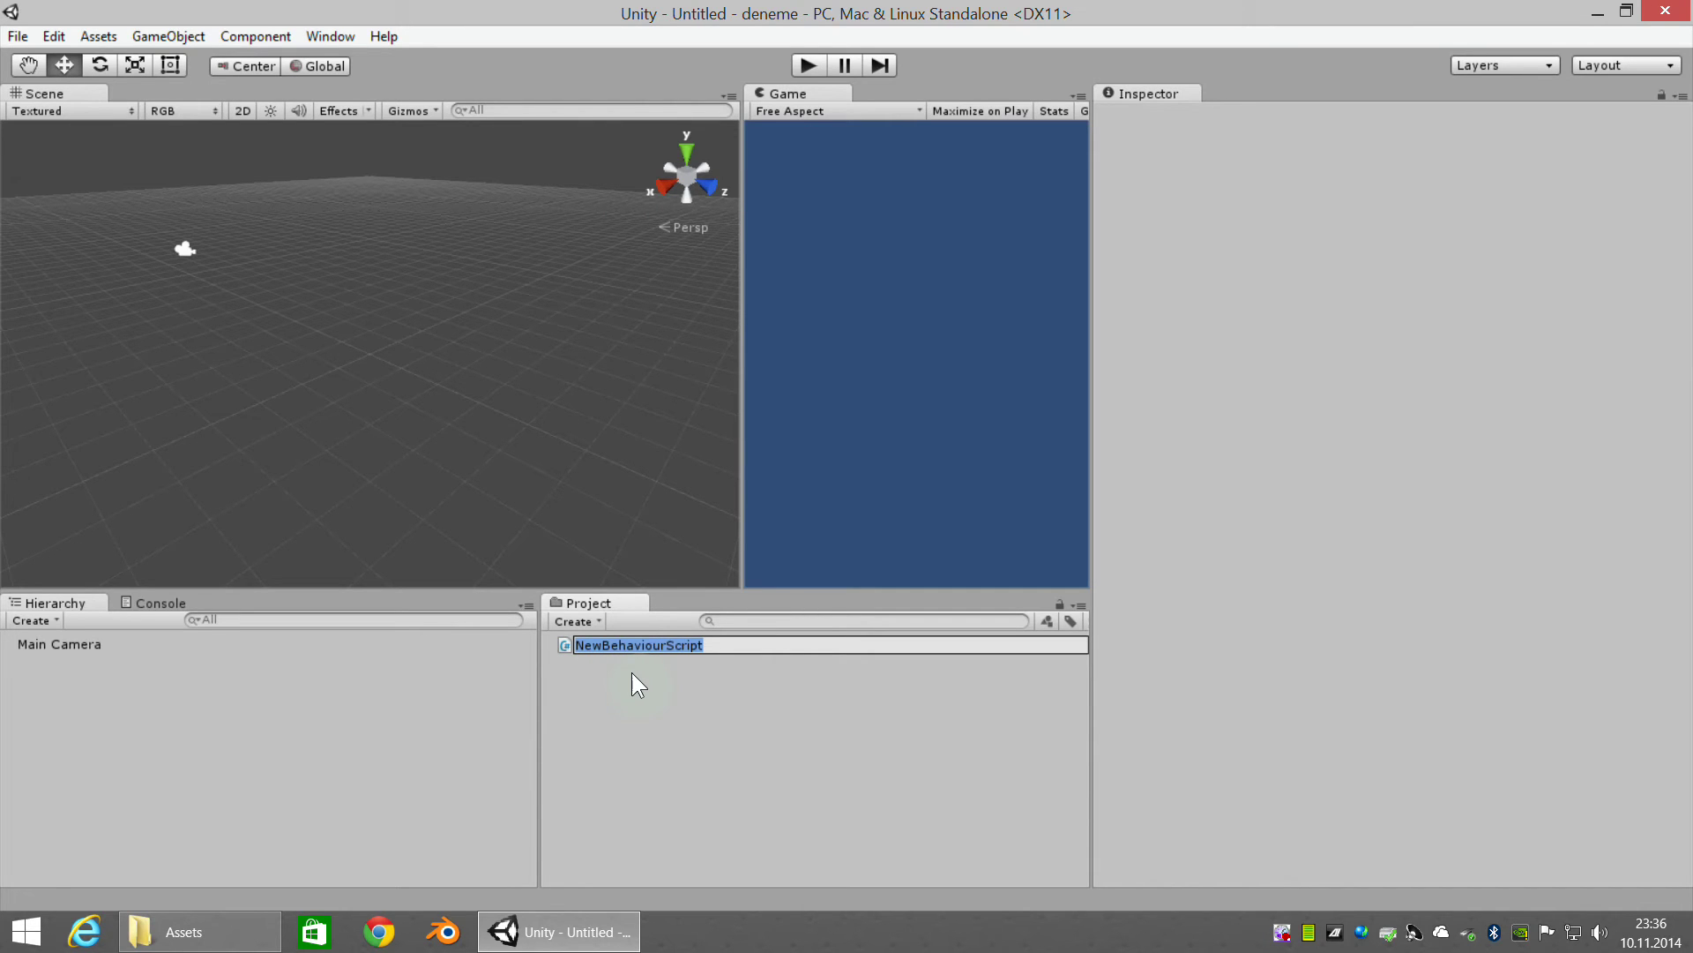
{"action": "type", "text": "bir_scri"}
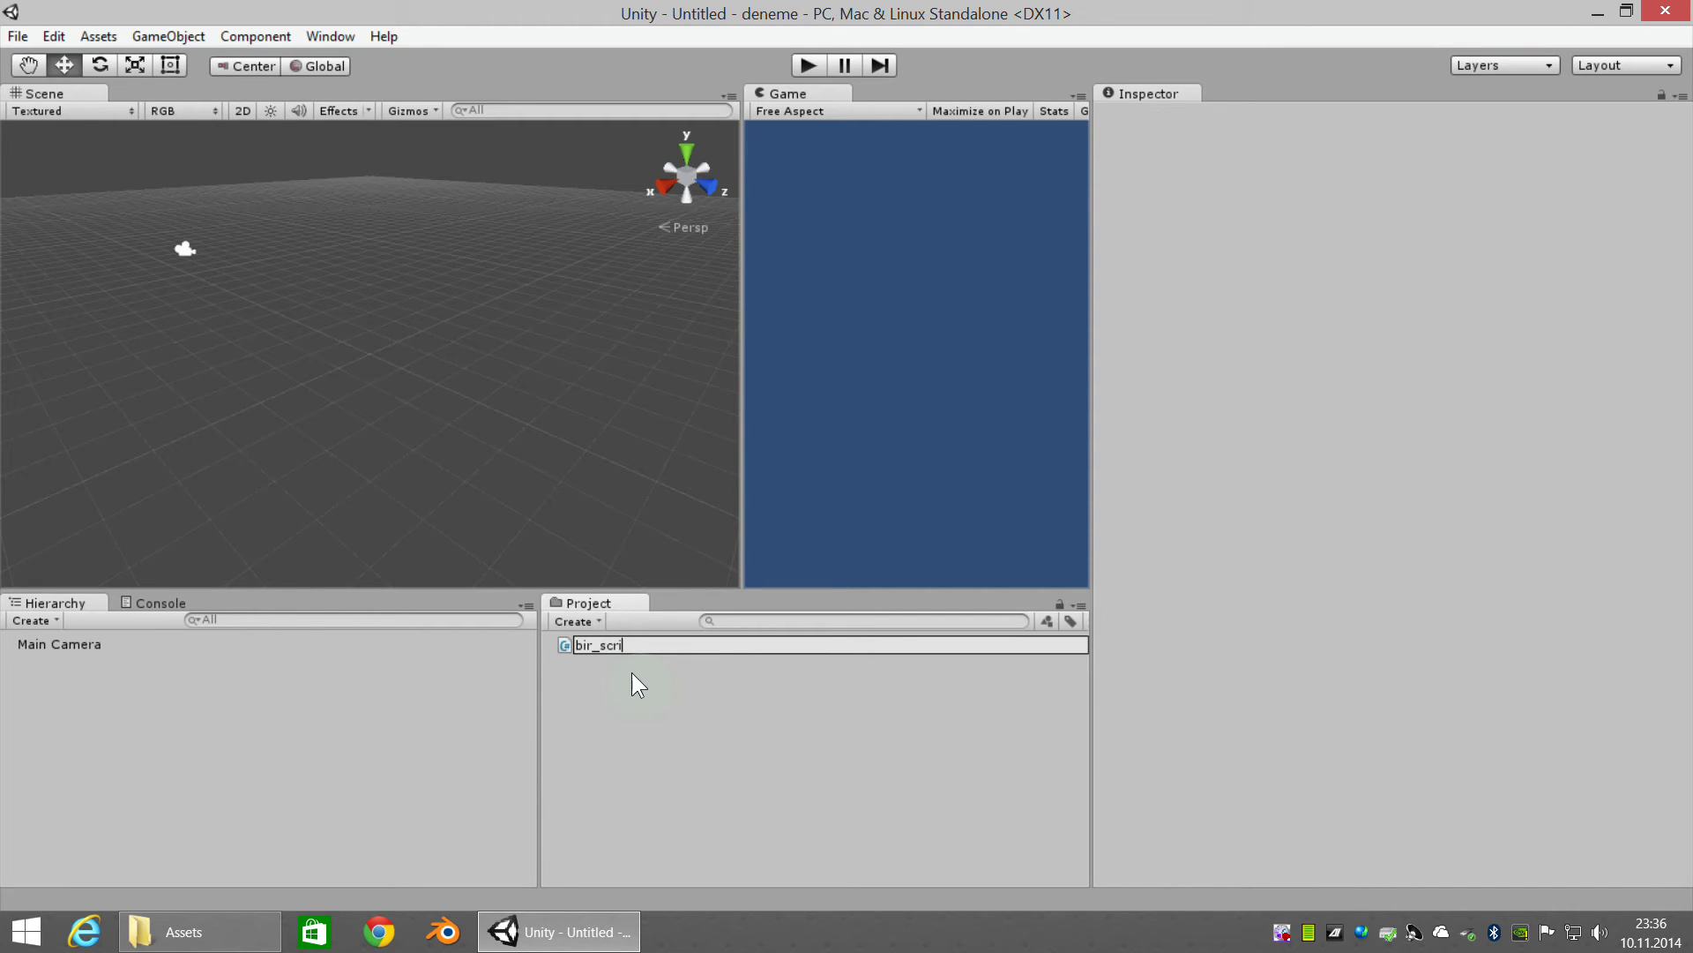
{"action": "type", "text": "pt"}
{"action": "key", "text": "Return"}
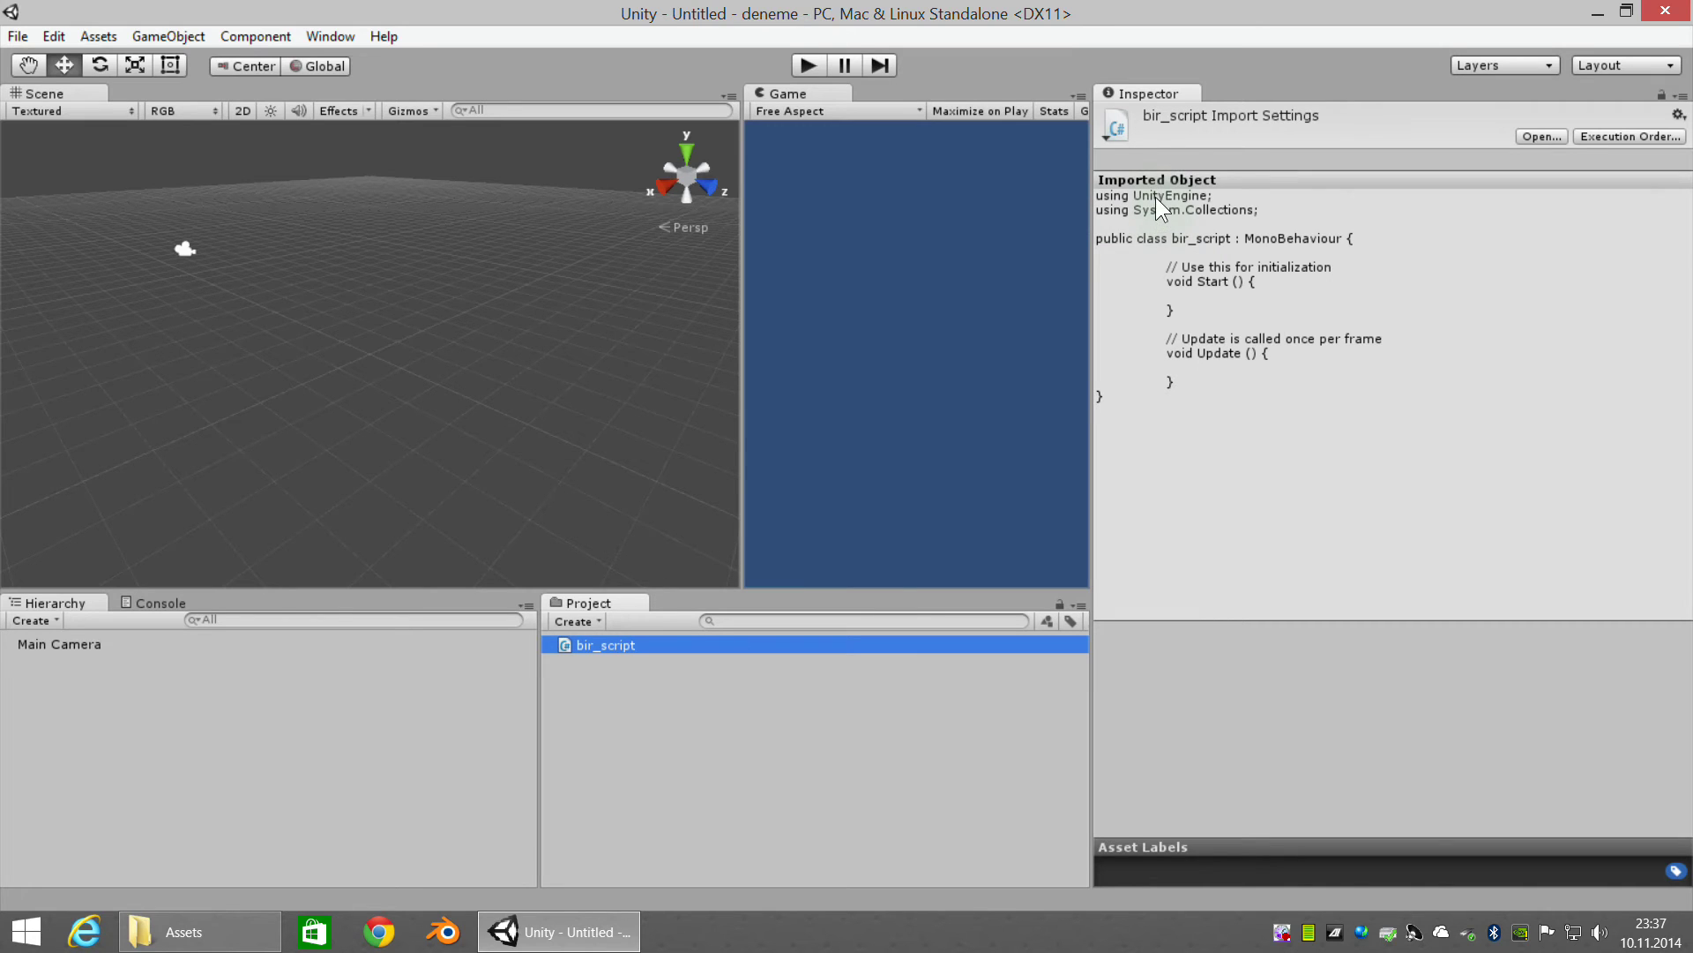
Select bir_script to view its empty Start and Update methods in the Inspector
{"action": "left_click", "coordinate": [1097, 195]}
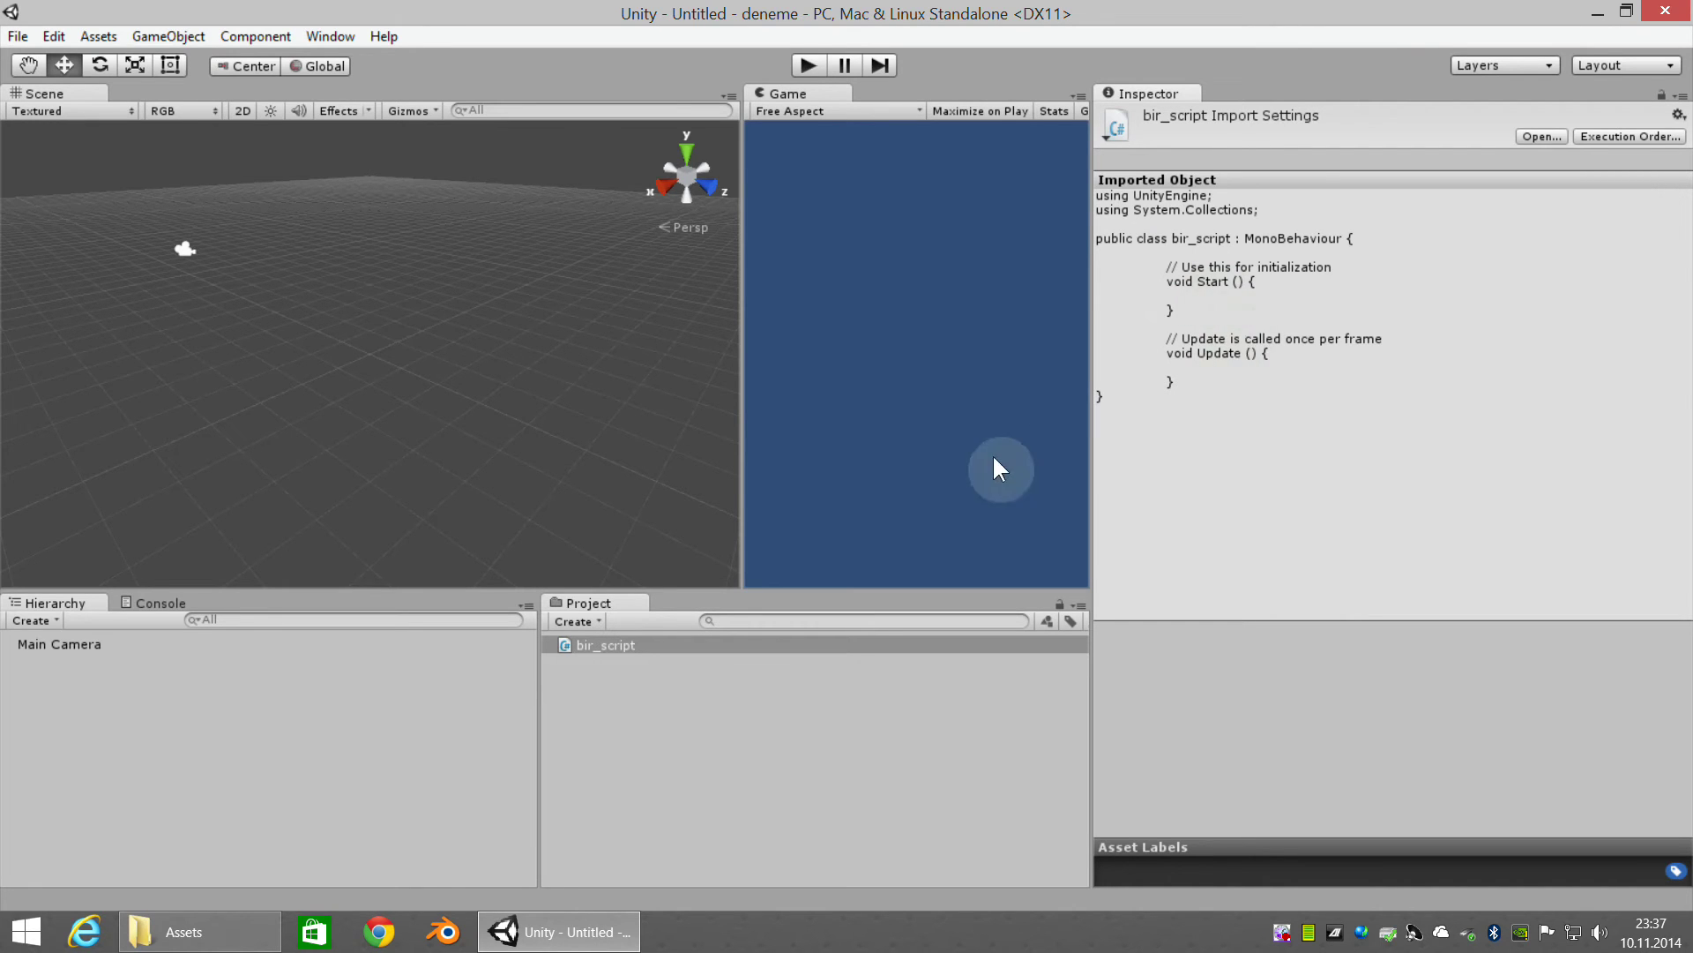
{"action": "left_click", "coordinate": [608, 646]}
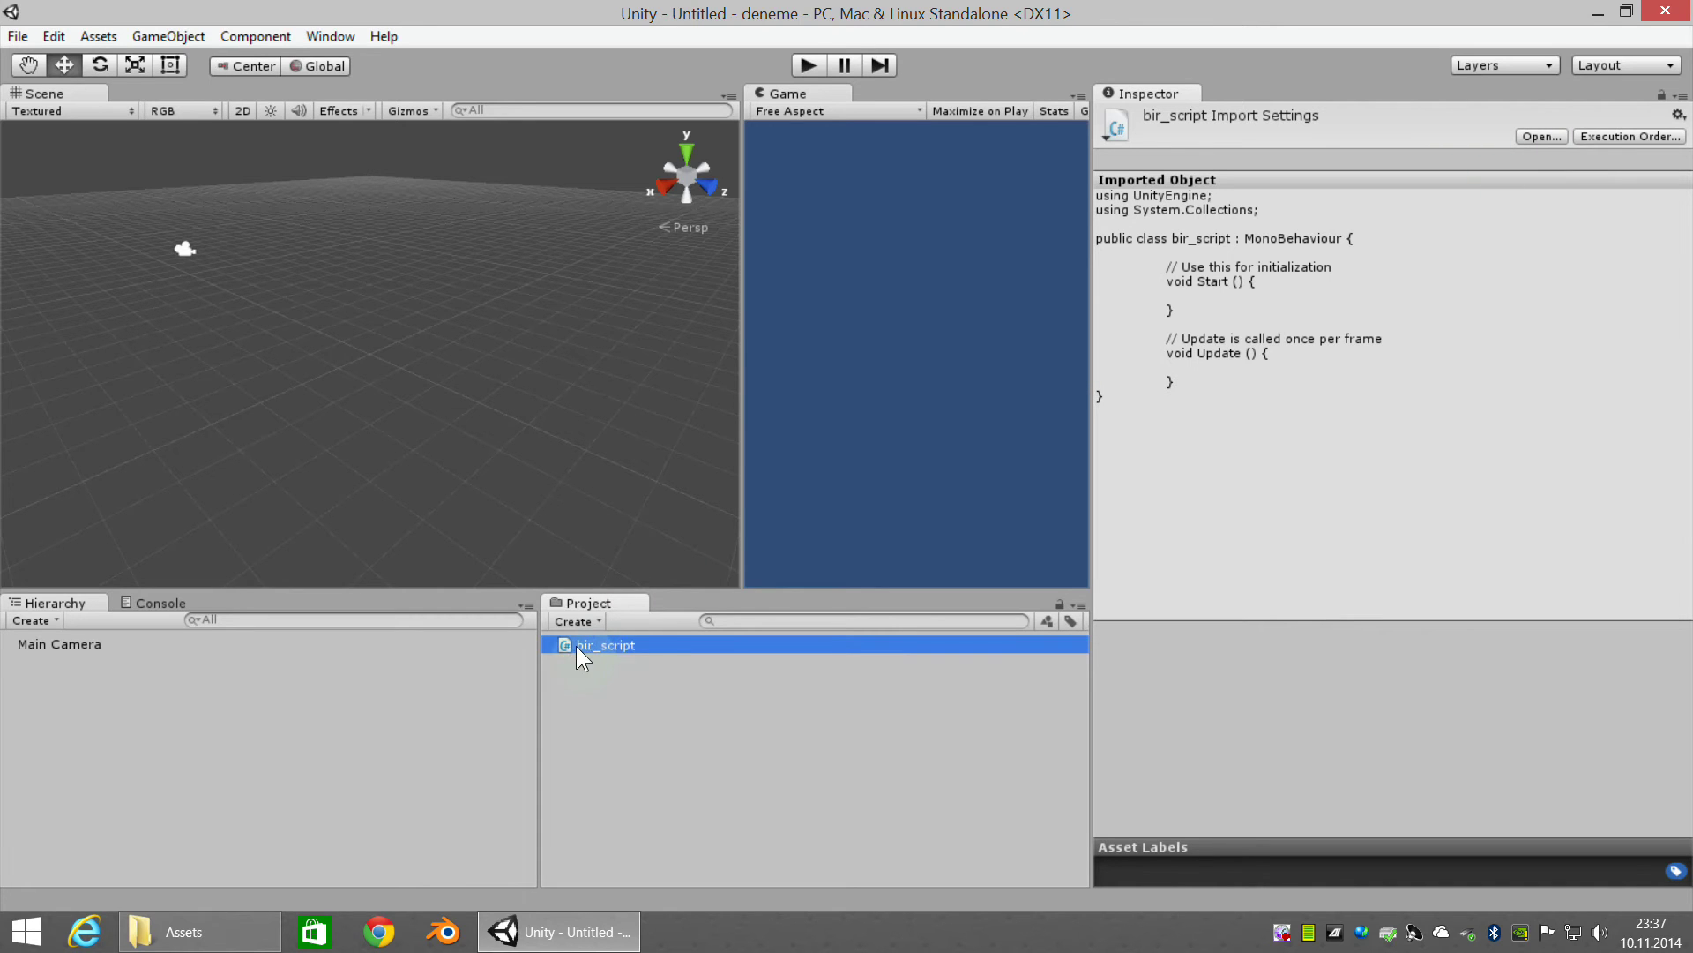
{"action": "double_click", "coordinate": [636, 642]}
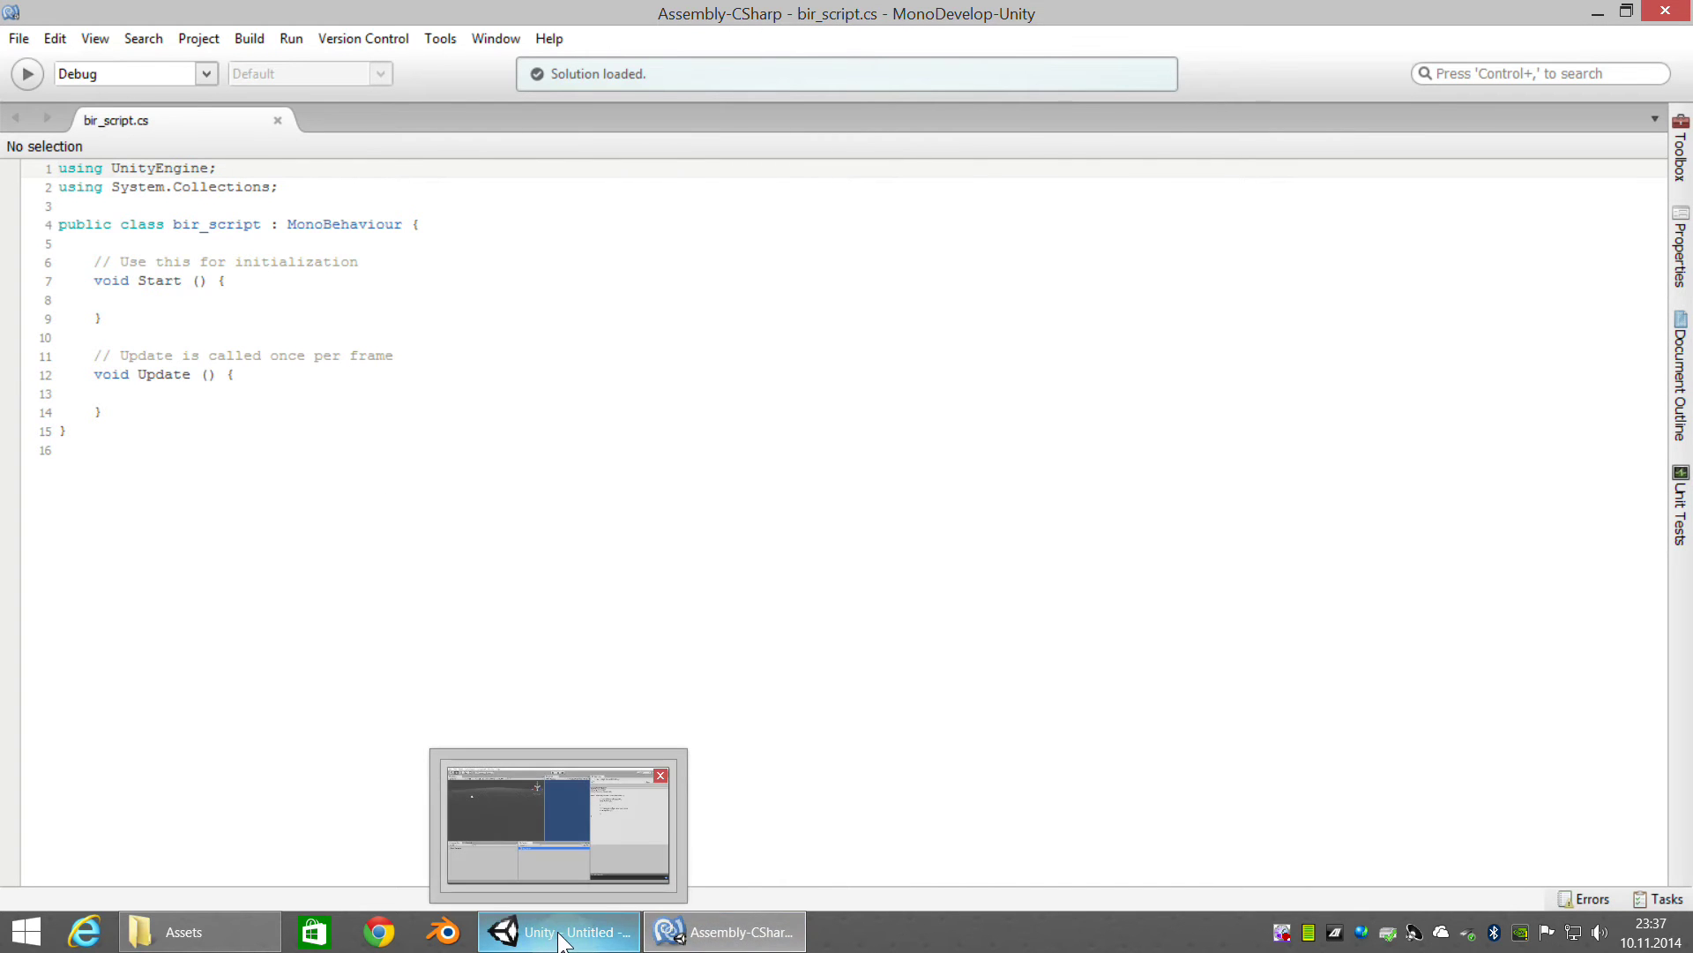
{"action": "mouse_move", "coordinate": [706, 940]}
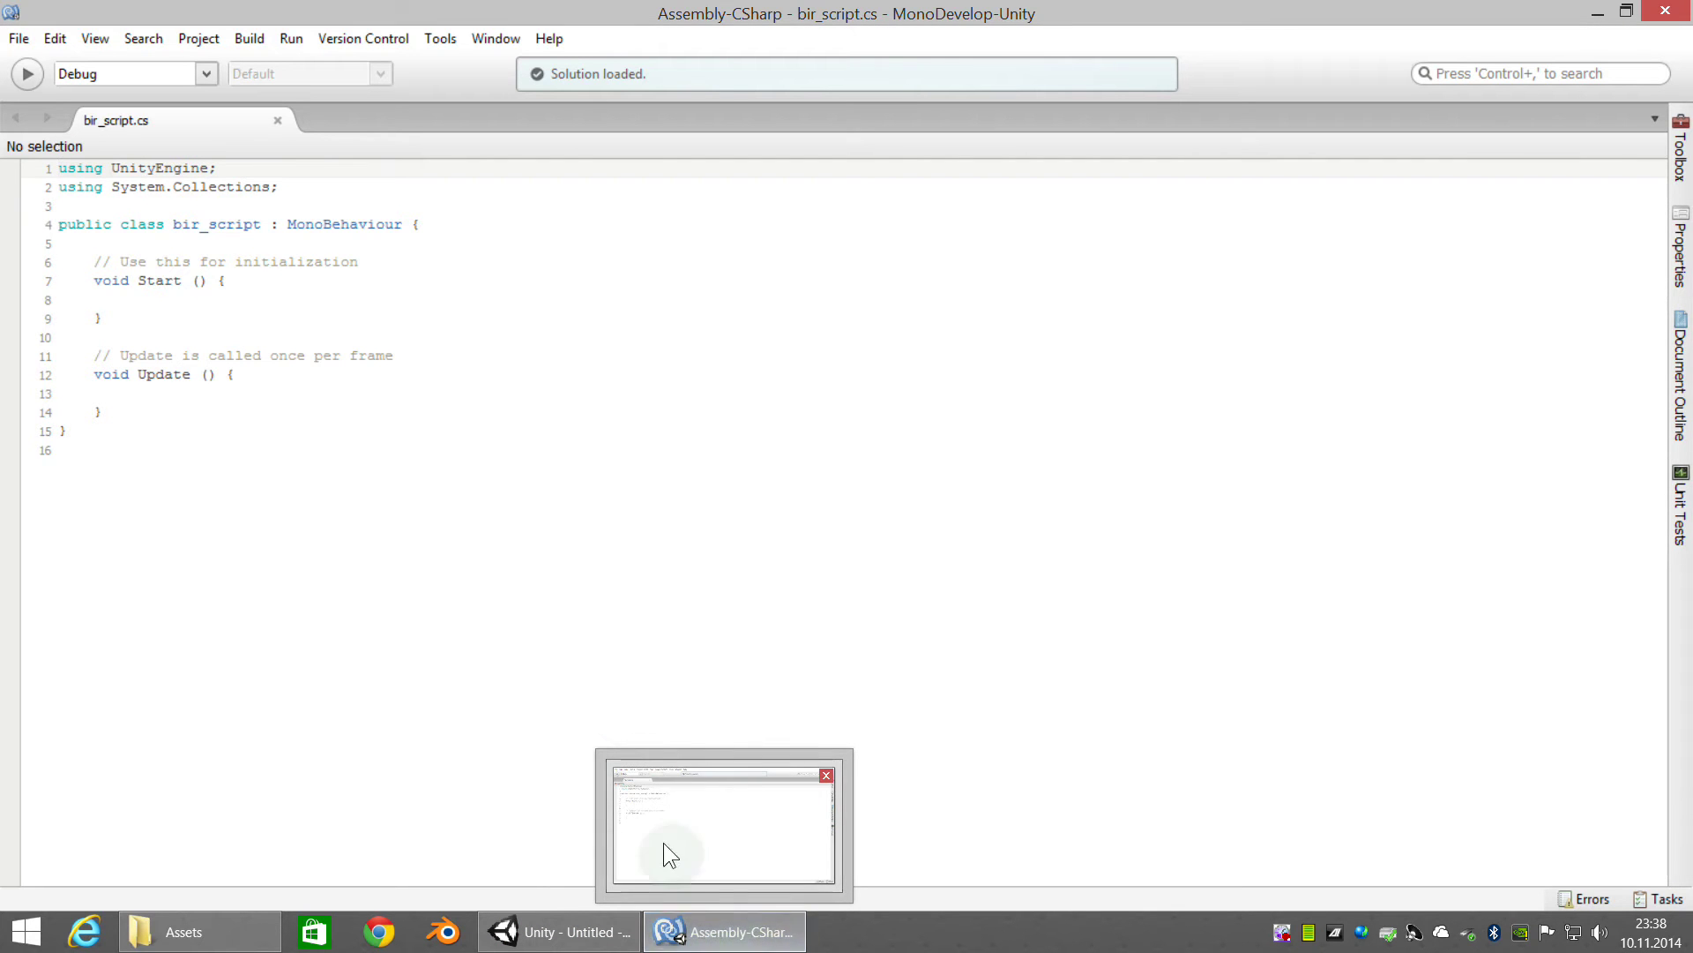
{"action": "left_click", "coordinate": [603, 940]}
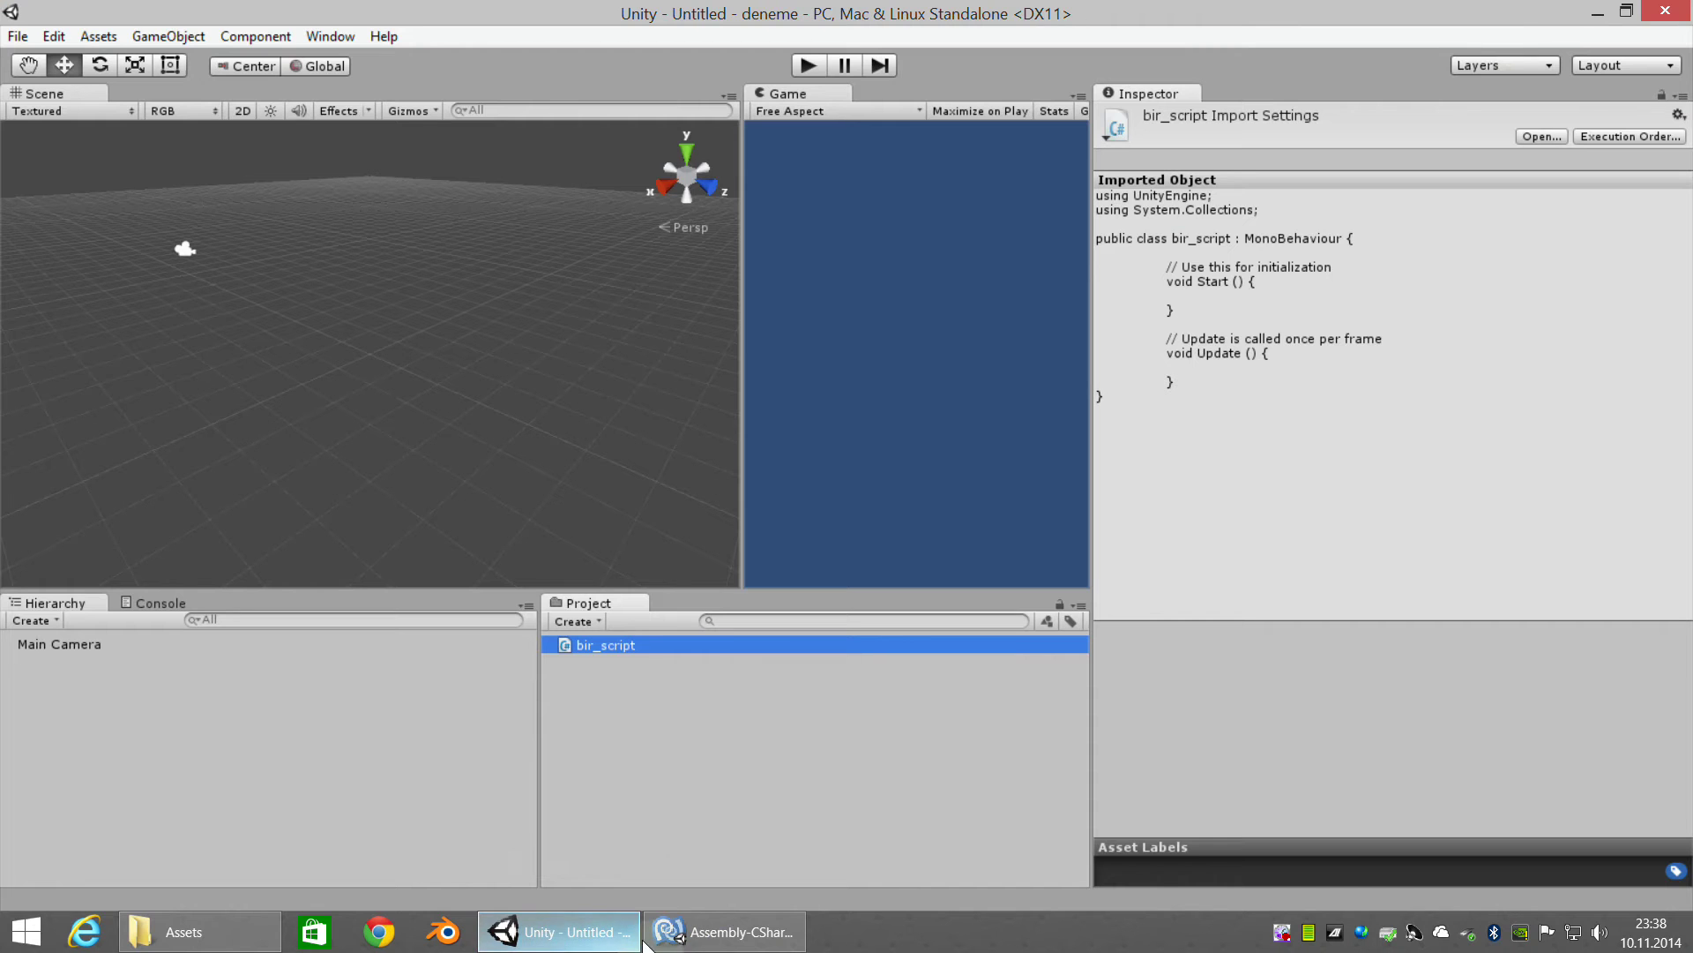
{"action": "left_click", "coordinate": [677, 936]}
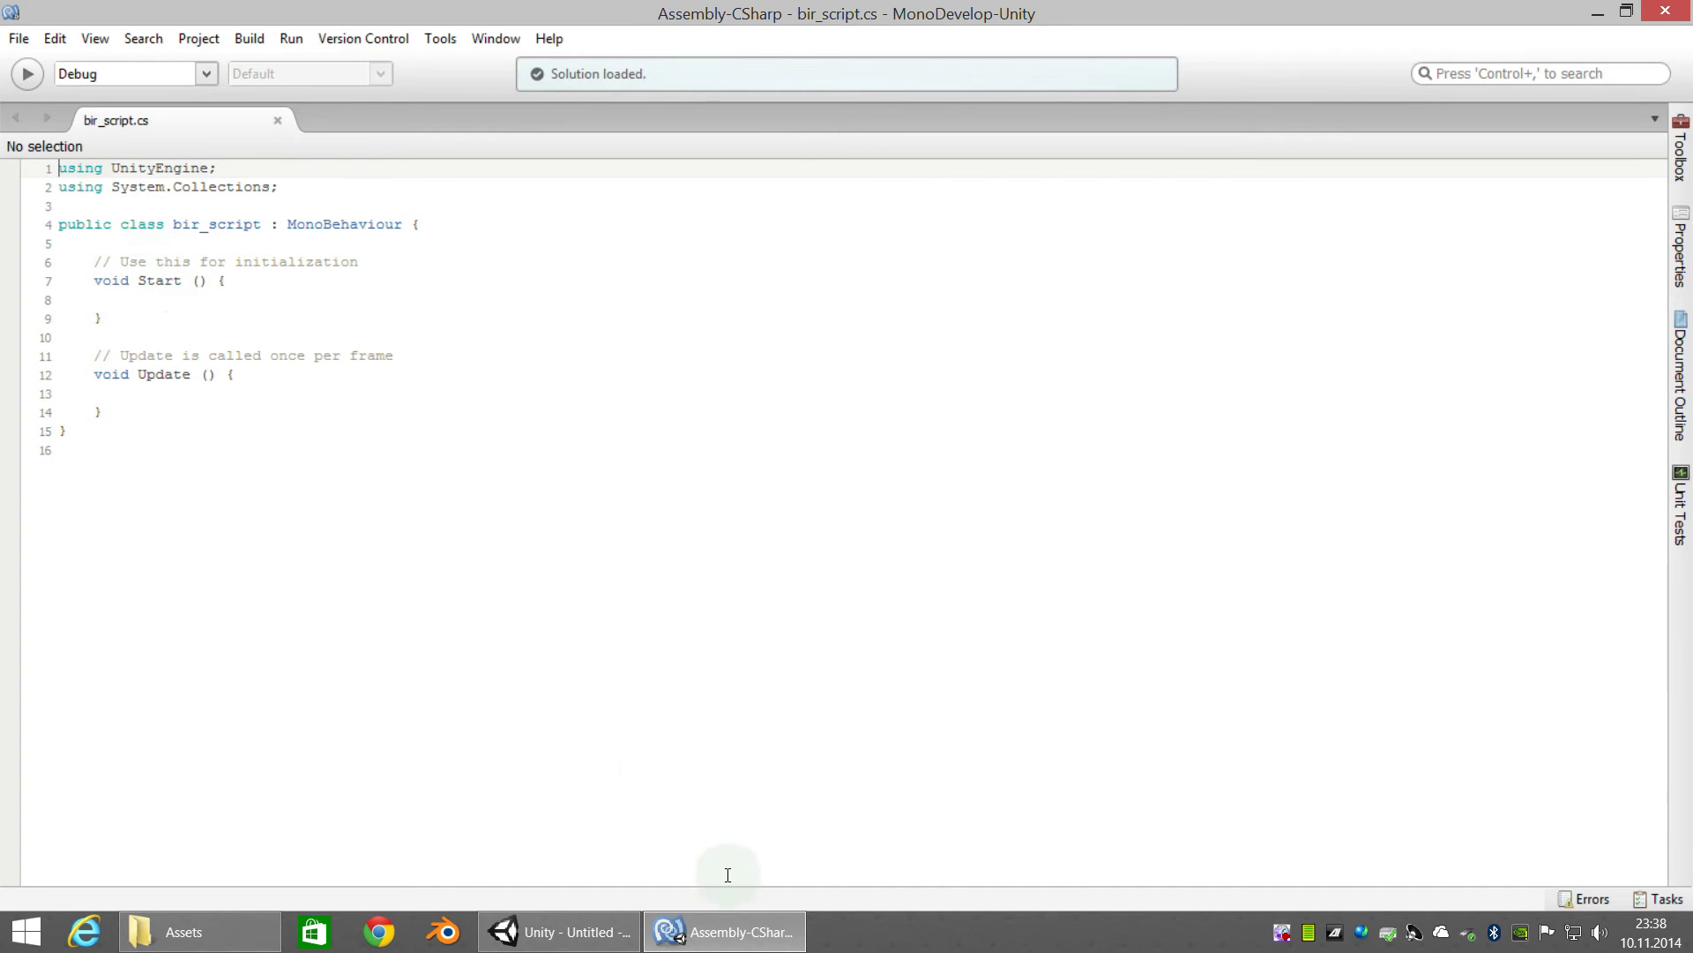
{"action": "mouse_move", "coordinate": [715, 931]}
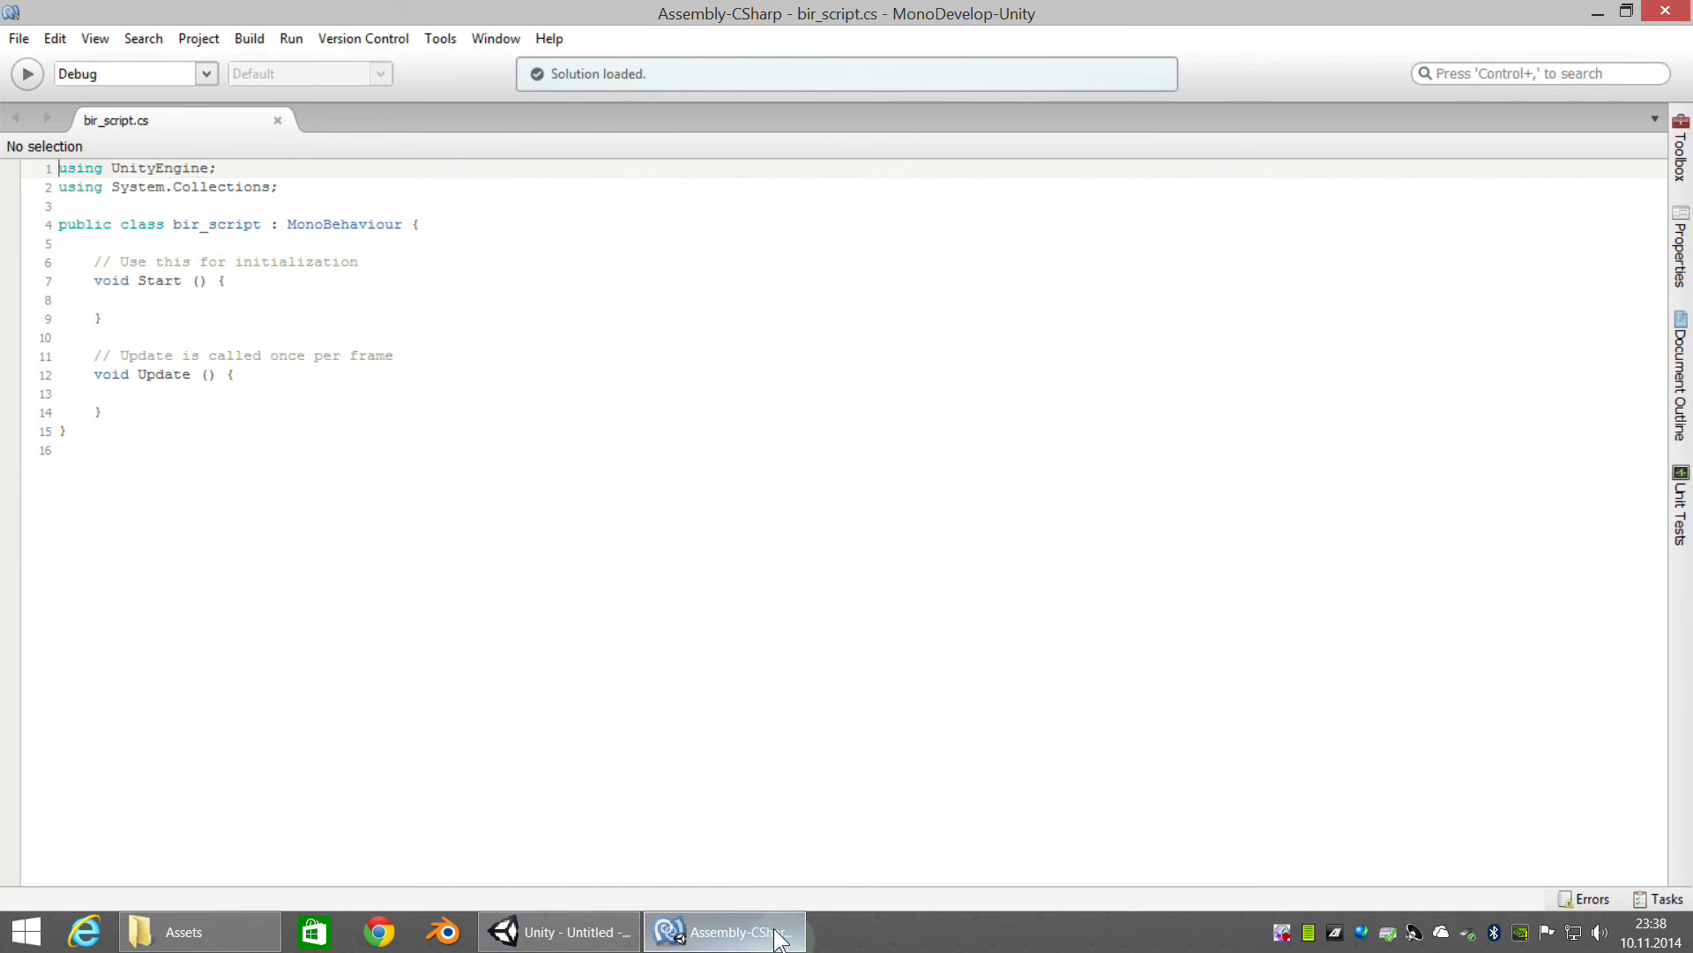
{"action": "mouse_move", "coordinate": [778, 939]}
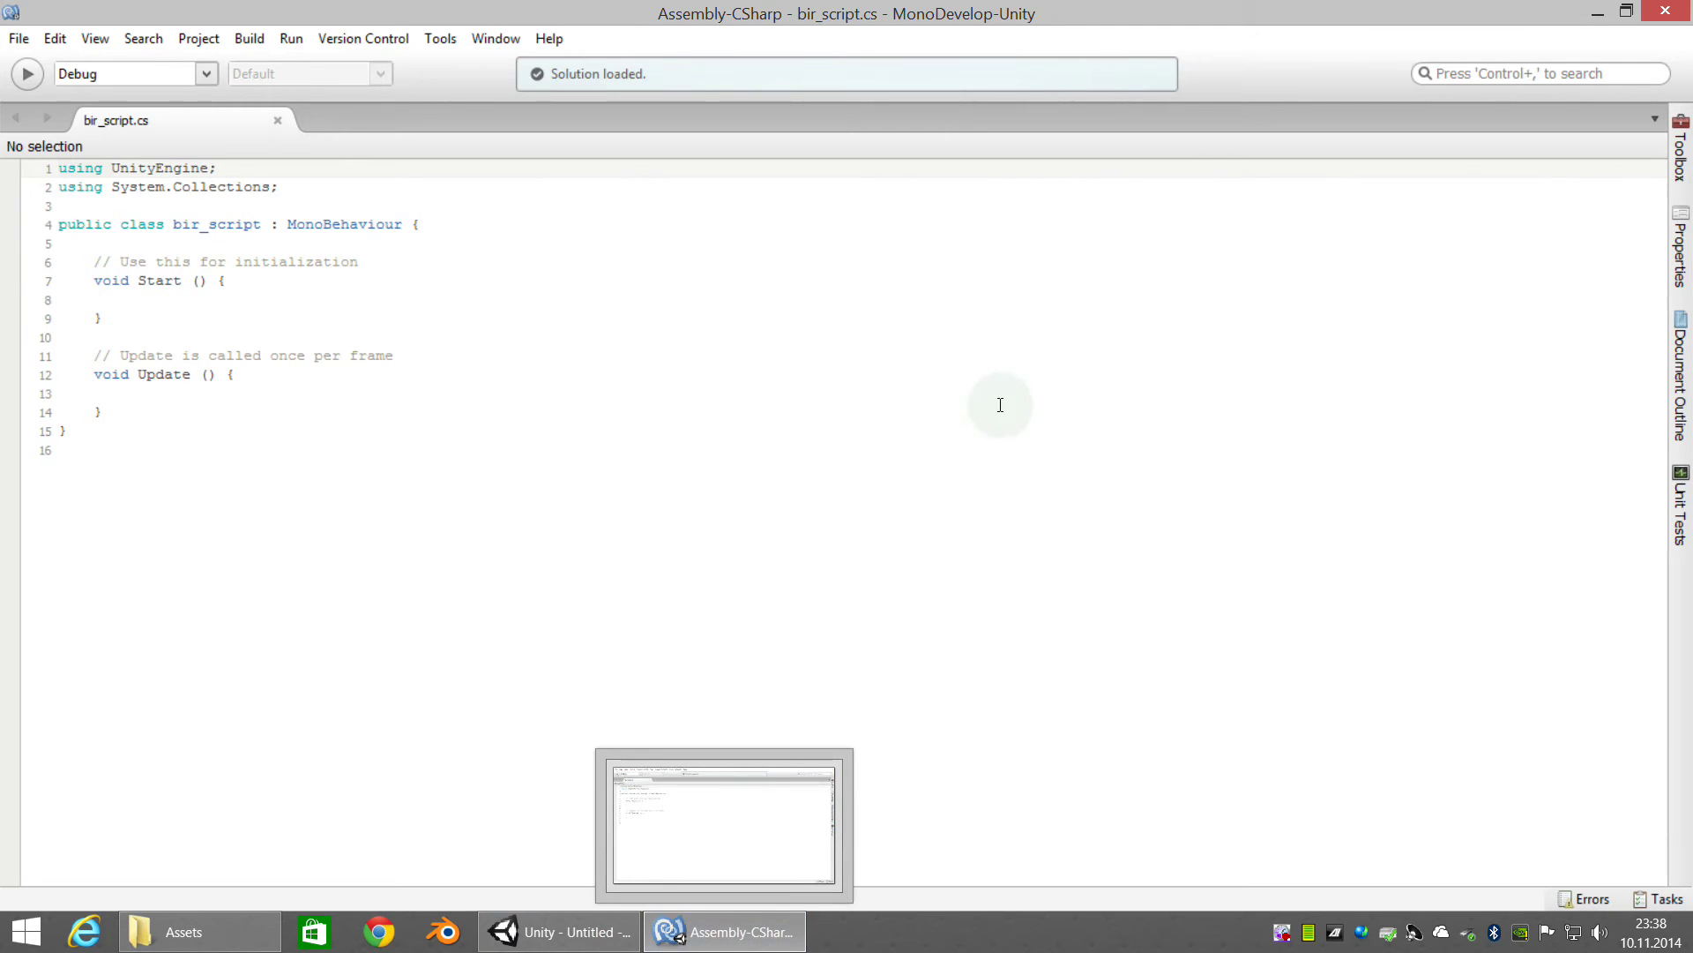
Close MonoDevelop, keep bir_script's name unchanged in Unity, then switch to the Assets Explorer window
{"action": "left_click", "coordinate": [1663, 11]}
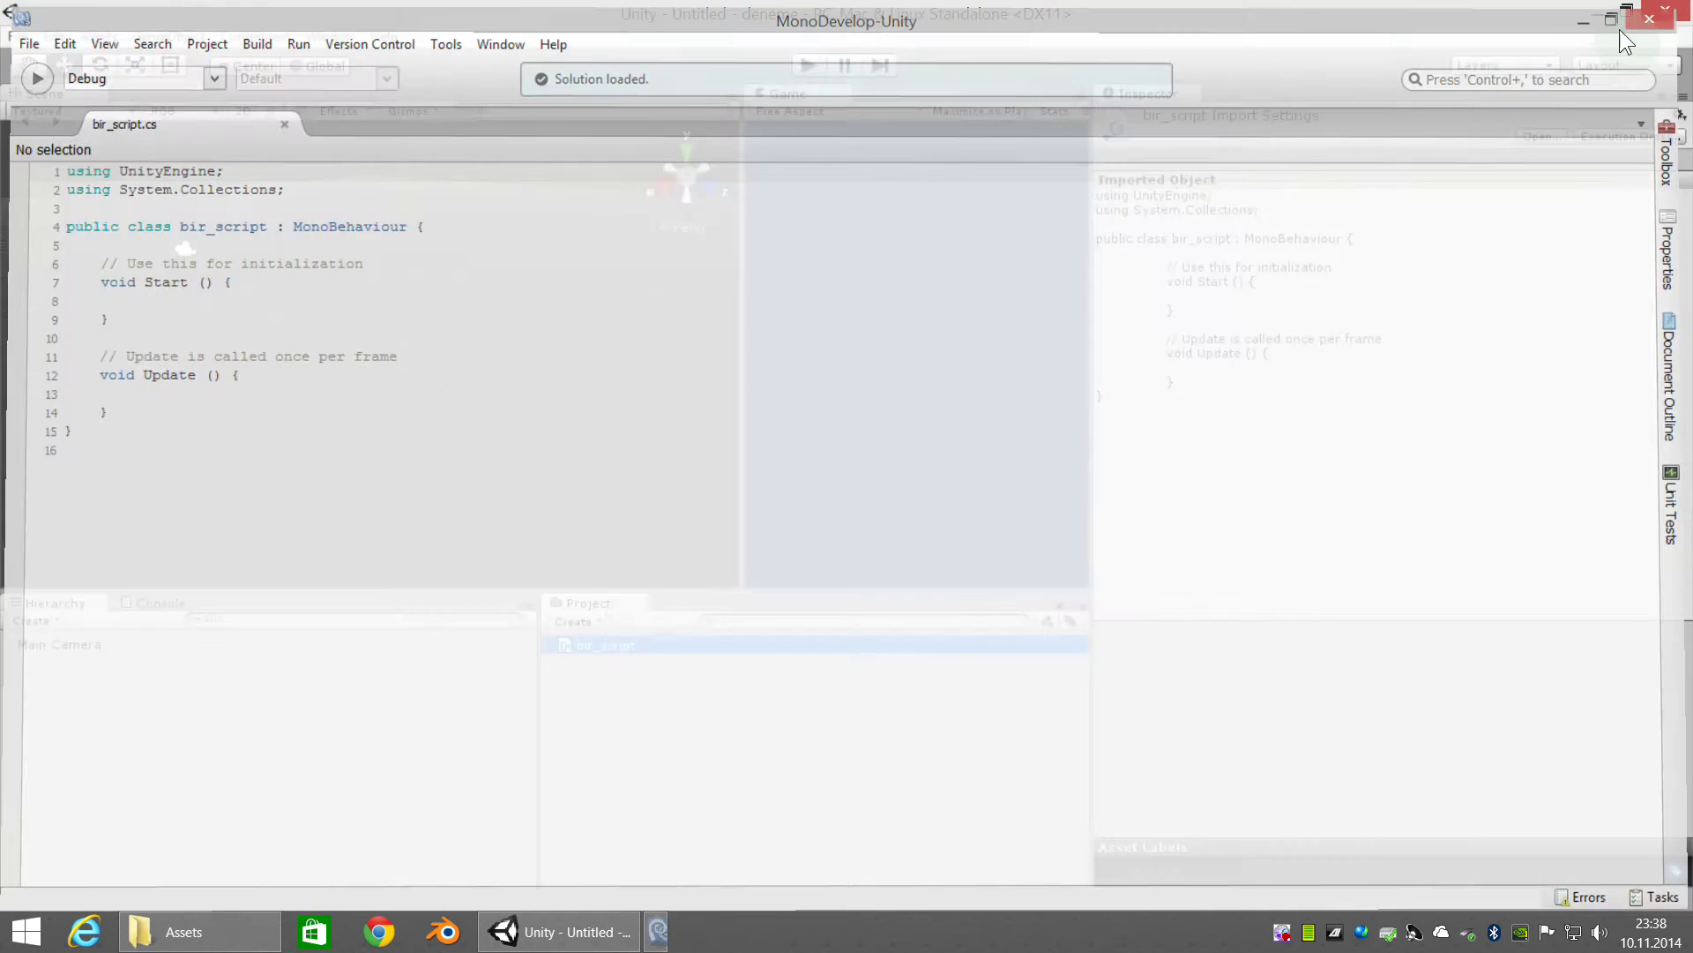
{"action": "mouse_move", "coordinate": [562, 940]}
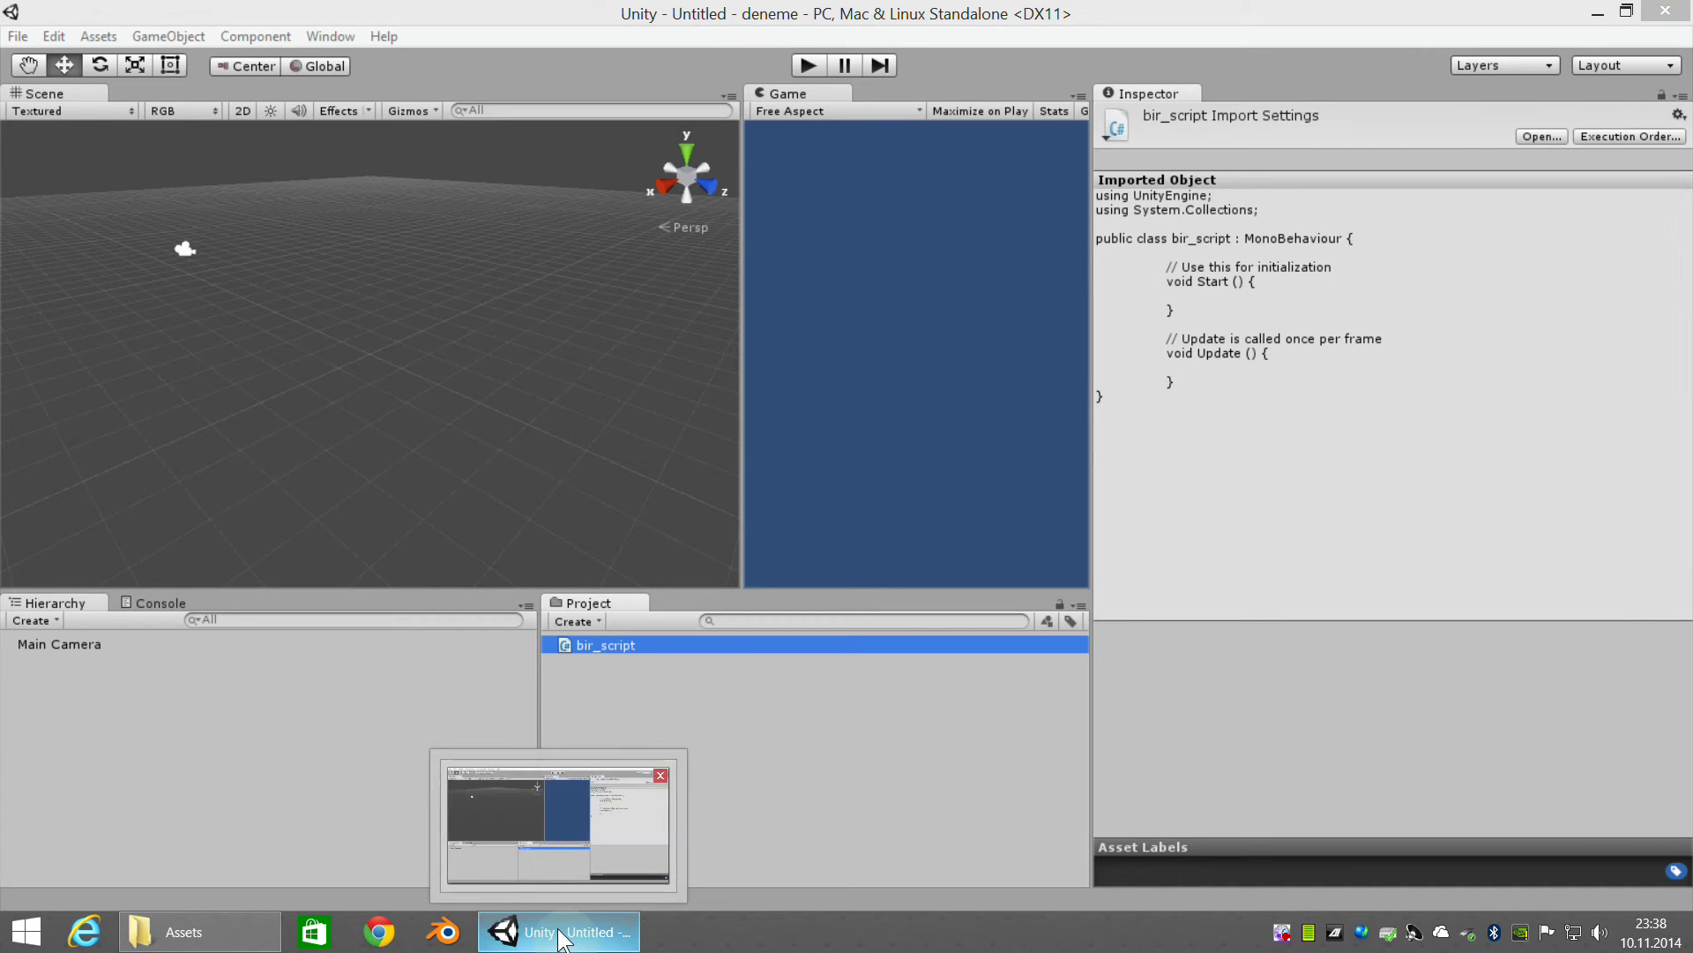
{"action": "left_click", "coordinate": [615, 645]}
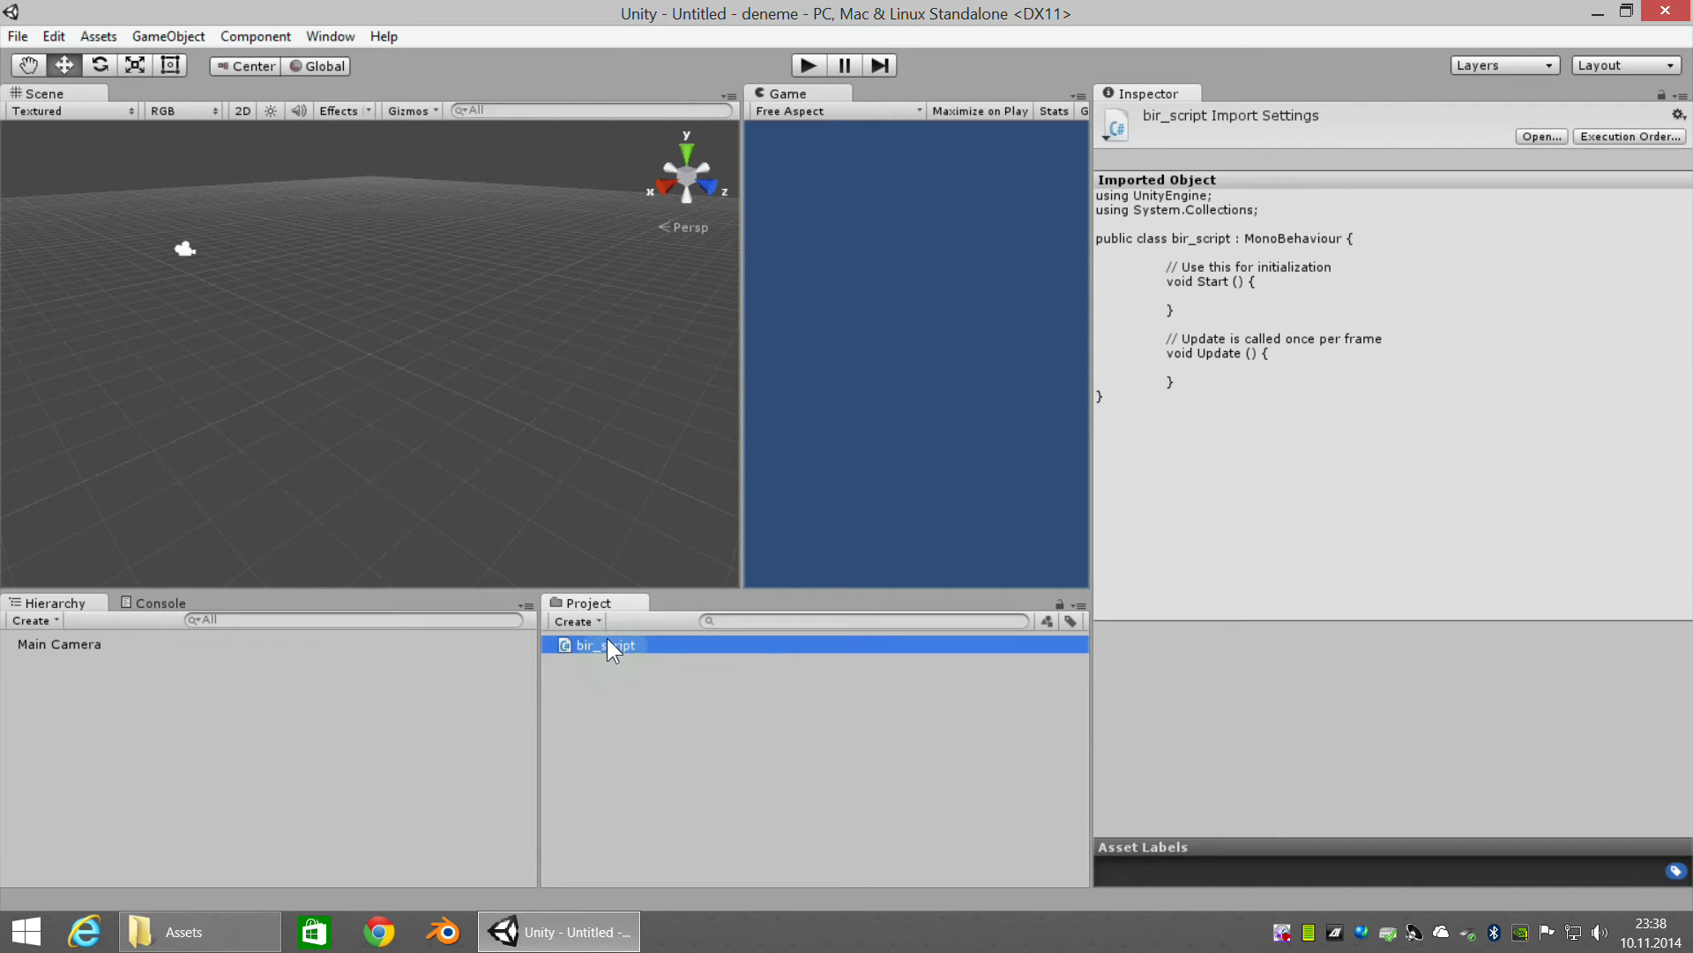
{"action": "left_click", "coordinate": [607, 644]}
{"action": "key", "text": "Return"}
{"action": "left_click", "coordinate": [181, 942]}
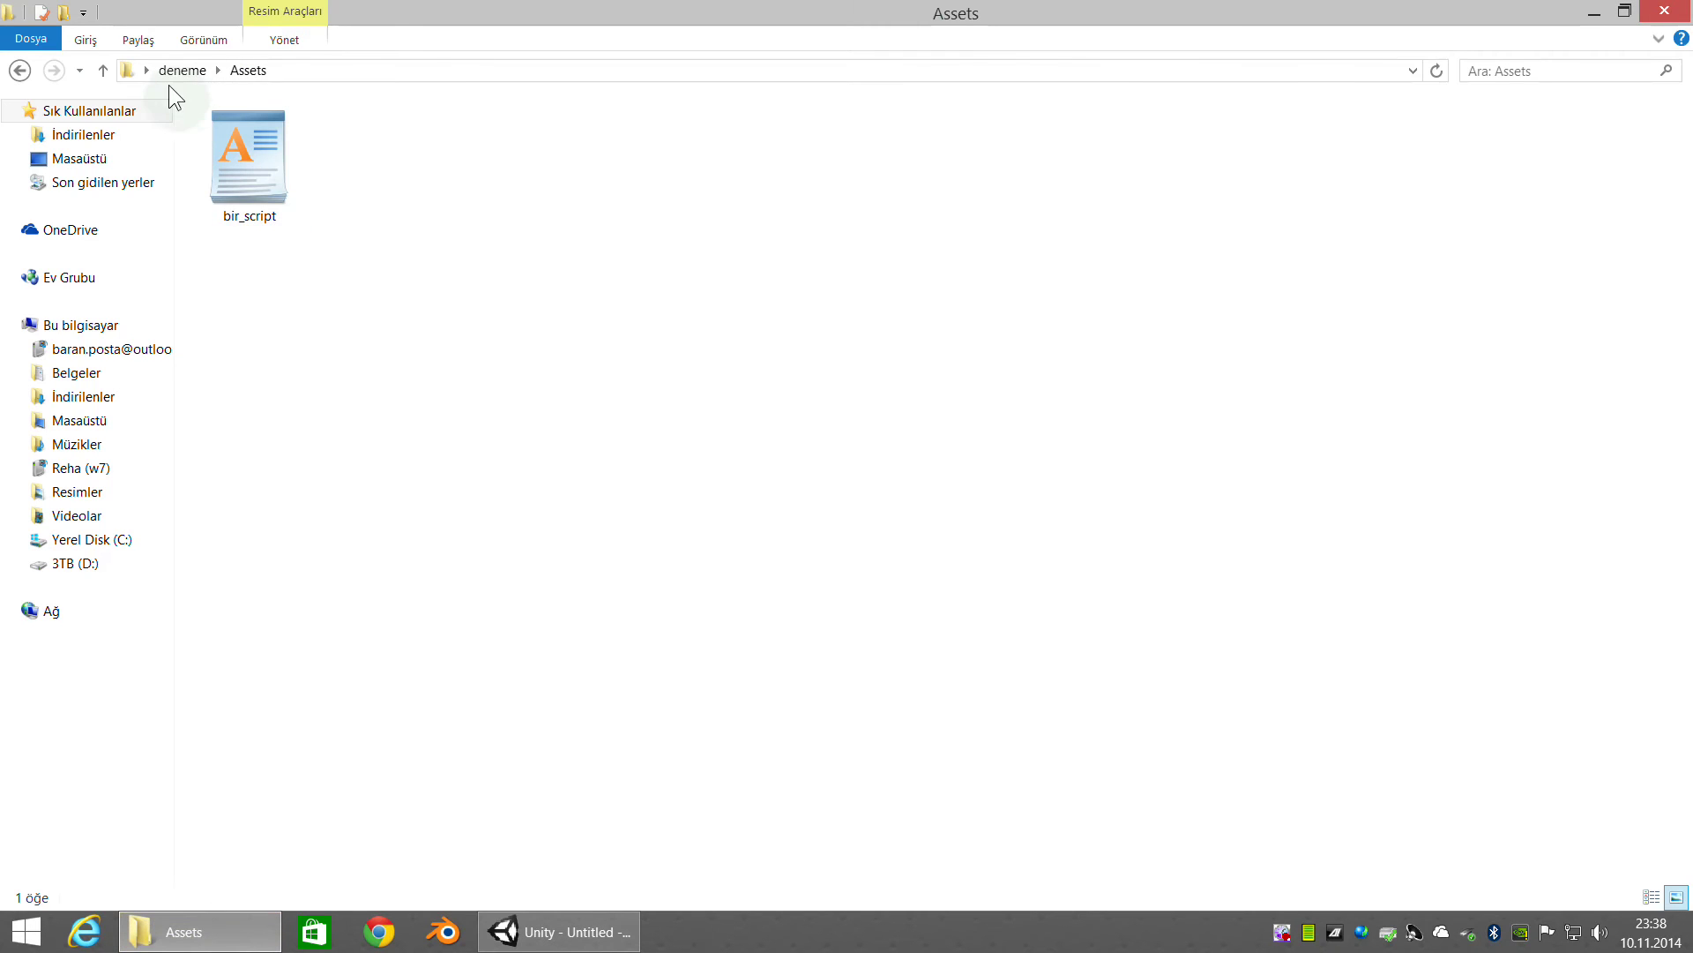
{"action": "left_click", "coordinate": [178, 71]}
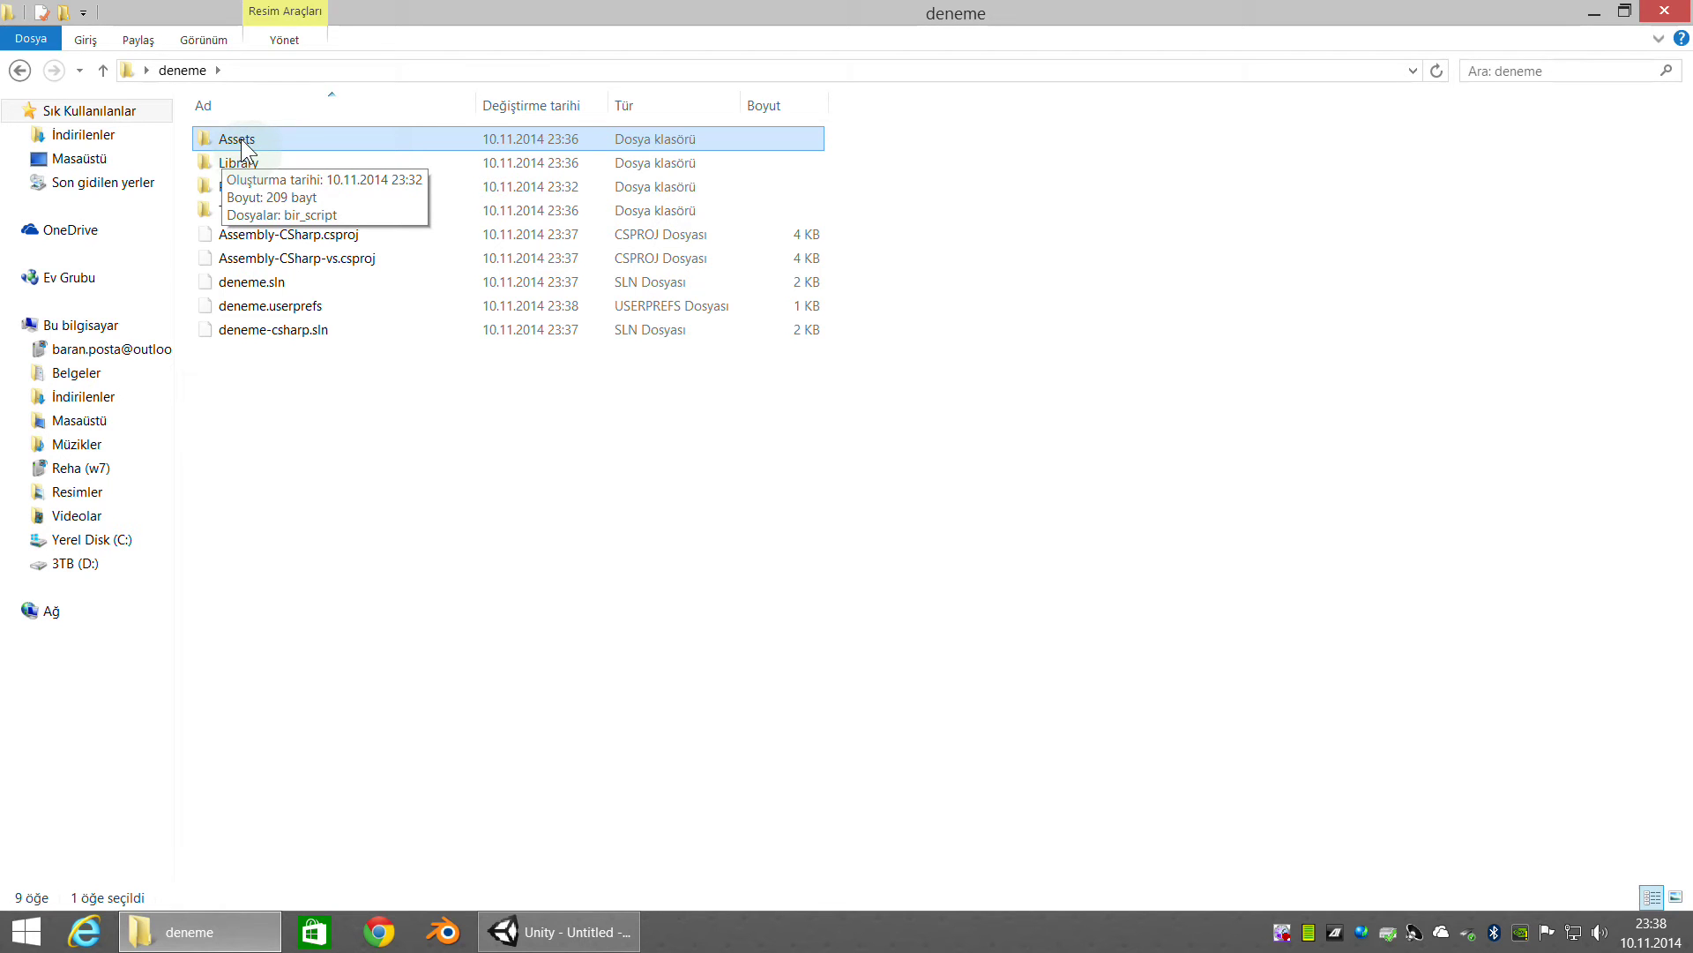
{"action": "double_click", "coordinate": [242, 141]}
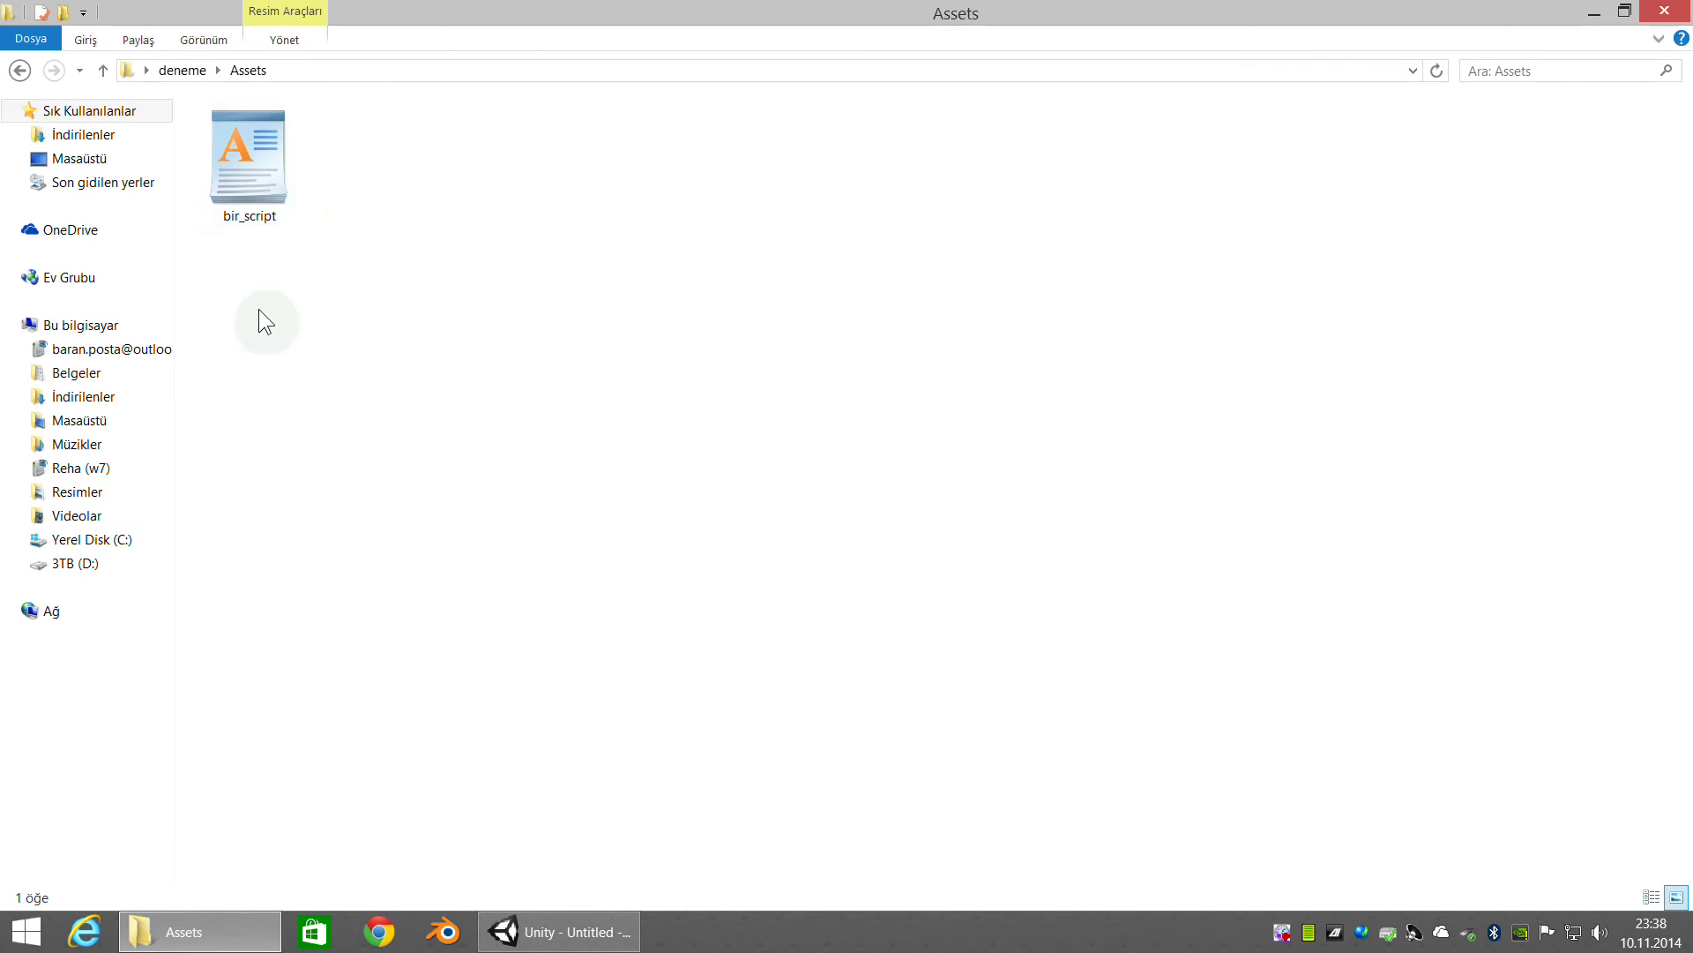
{"action": "left_click", "coordinate": [256, 189]}
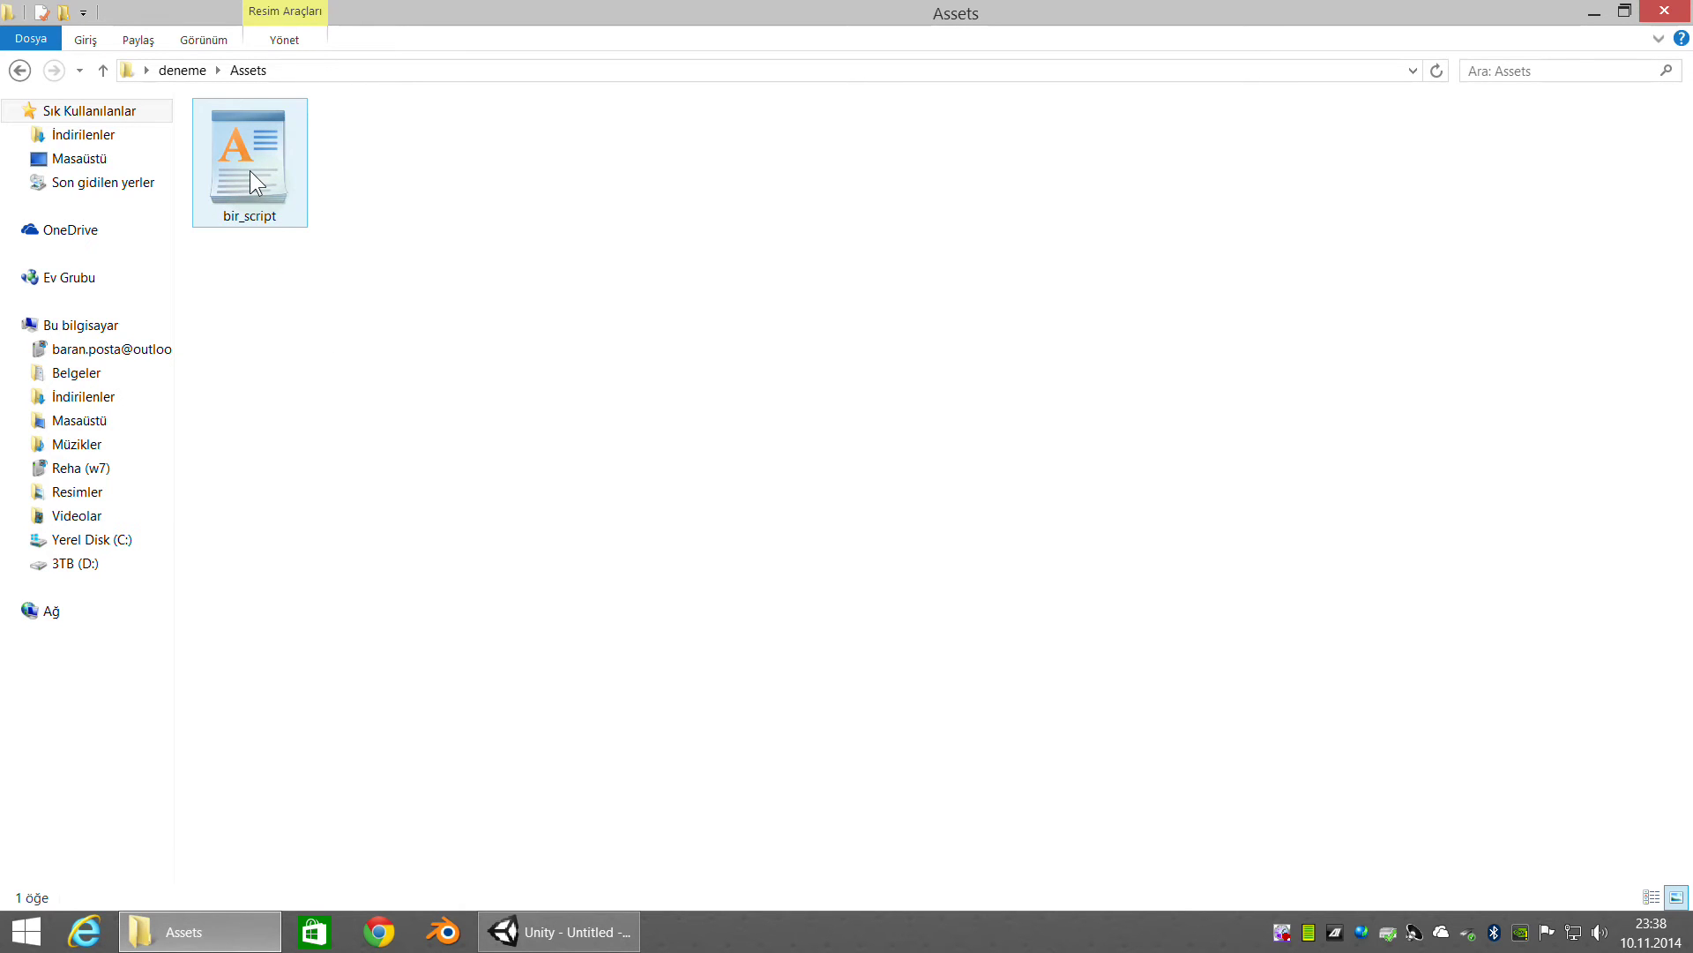
Open bir_script in WordPad through Birlikte aç... to view its default code
{"action": "right_click", "coordinate": [315, 217]}
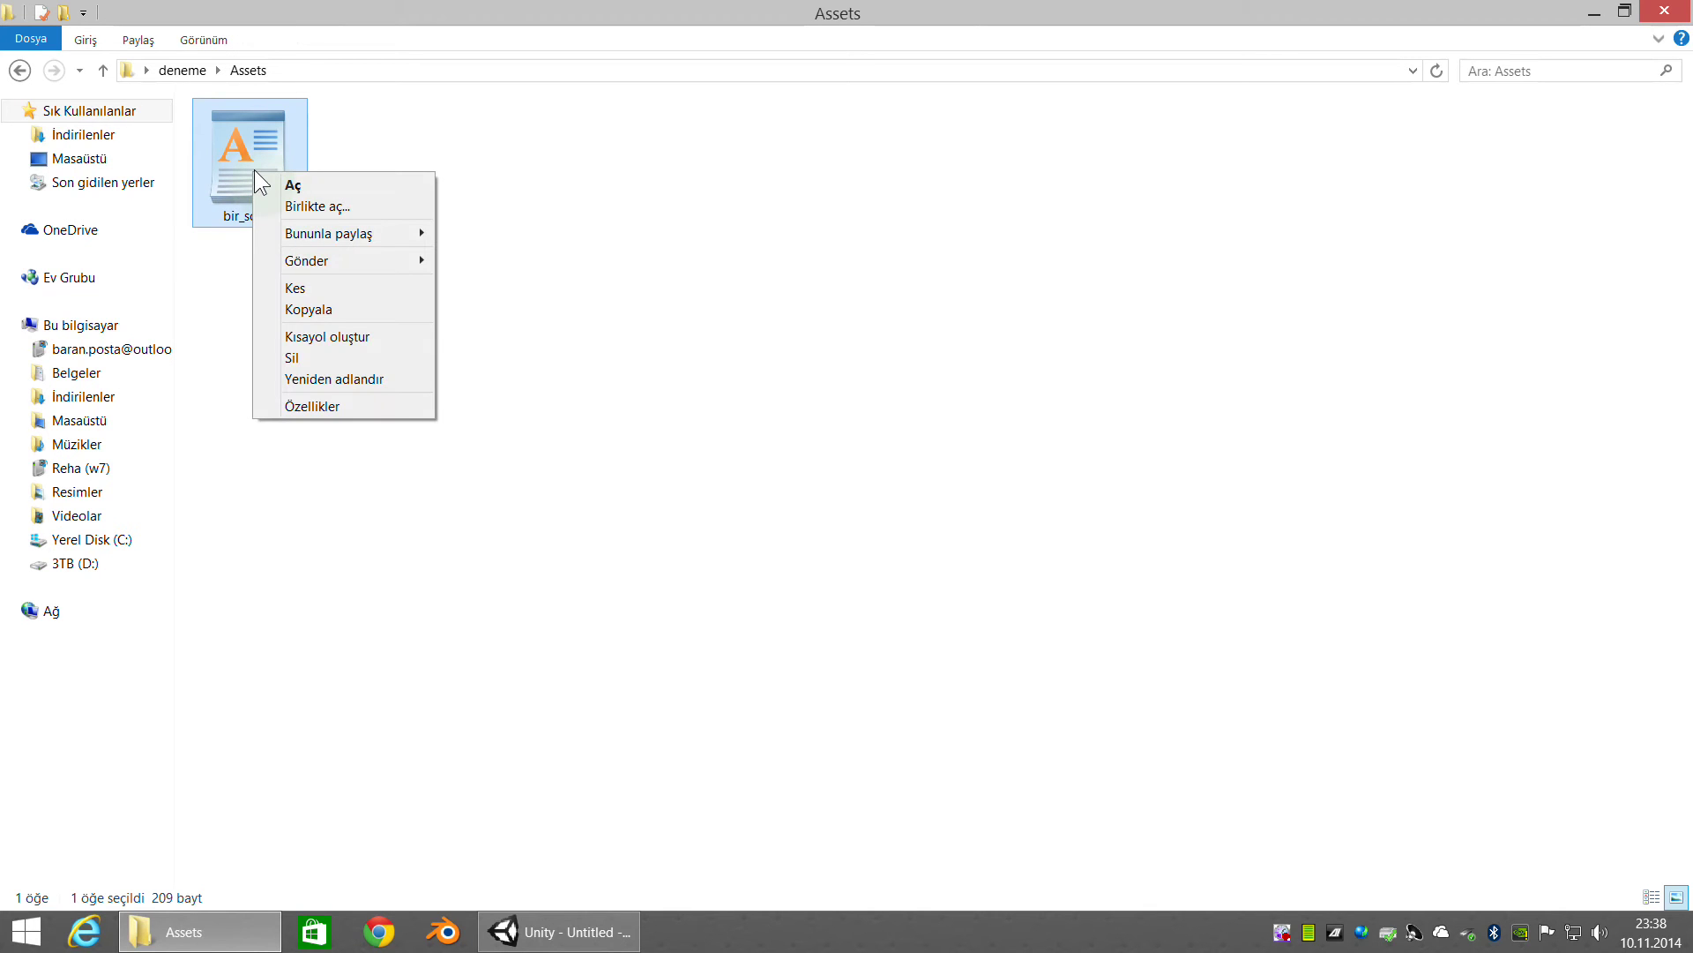
{"action": "left_click", "coordinate": [319, 208]}
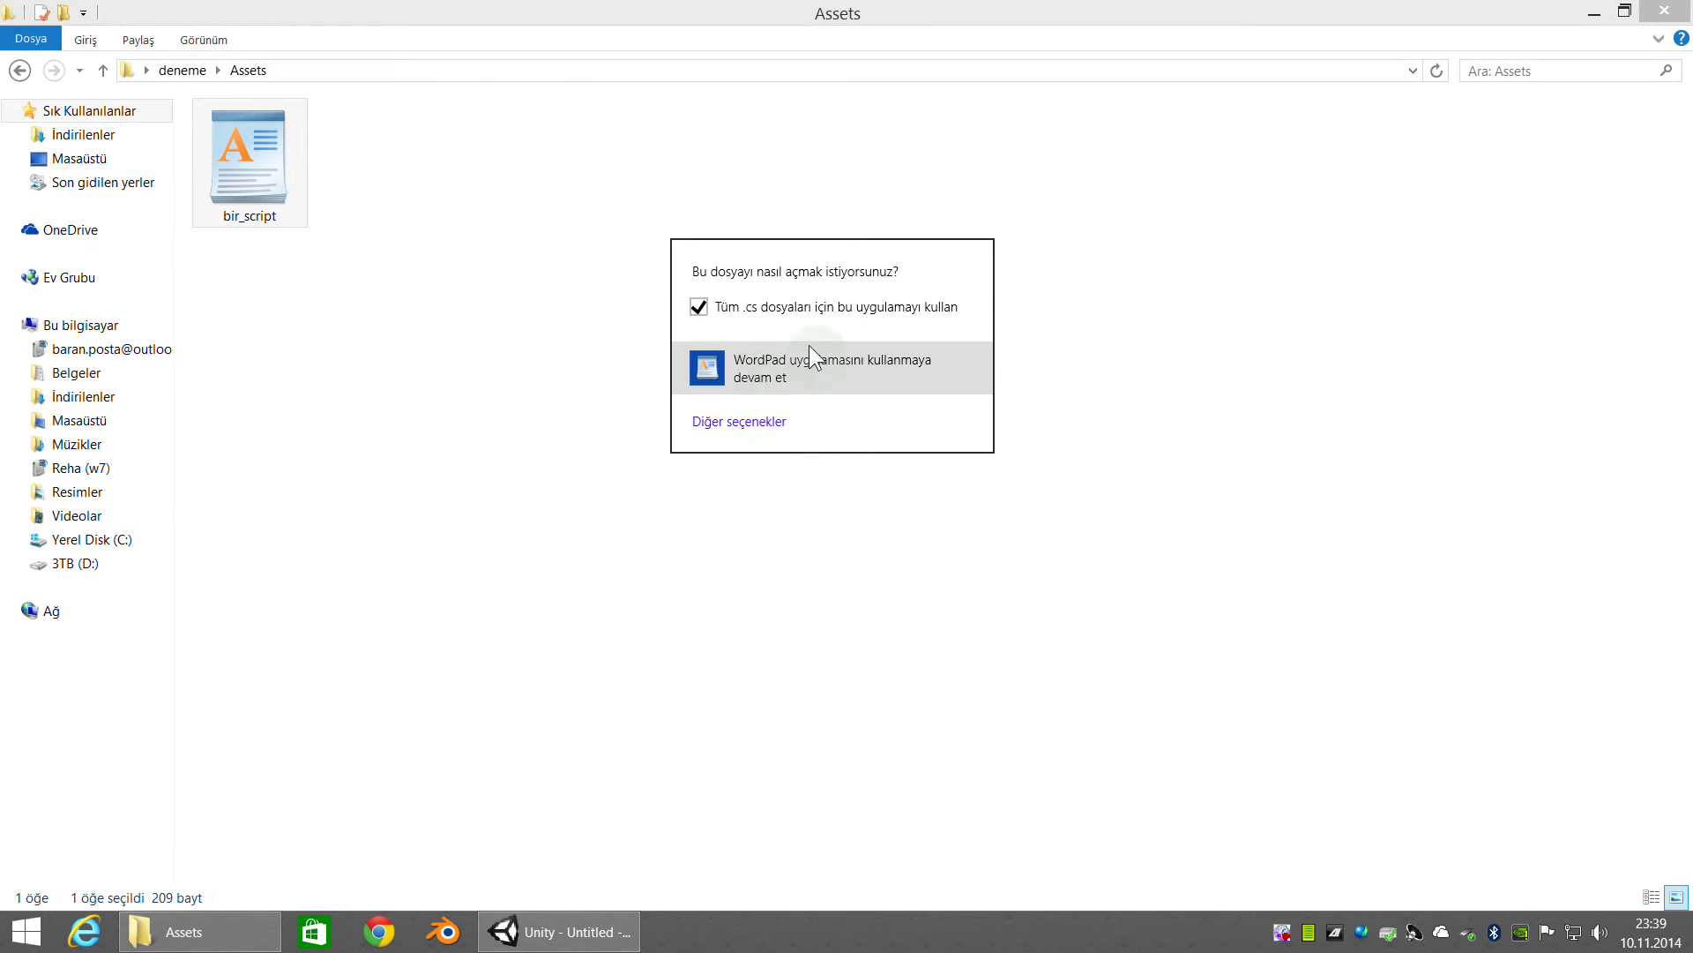
{"action": "left_click", "coordinate": [769, 358]}
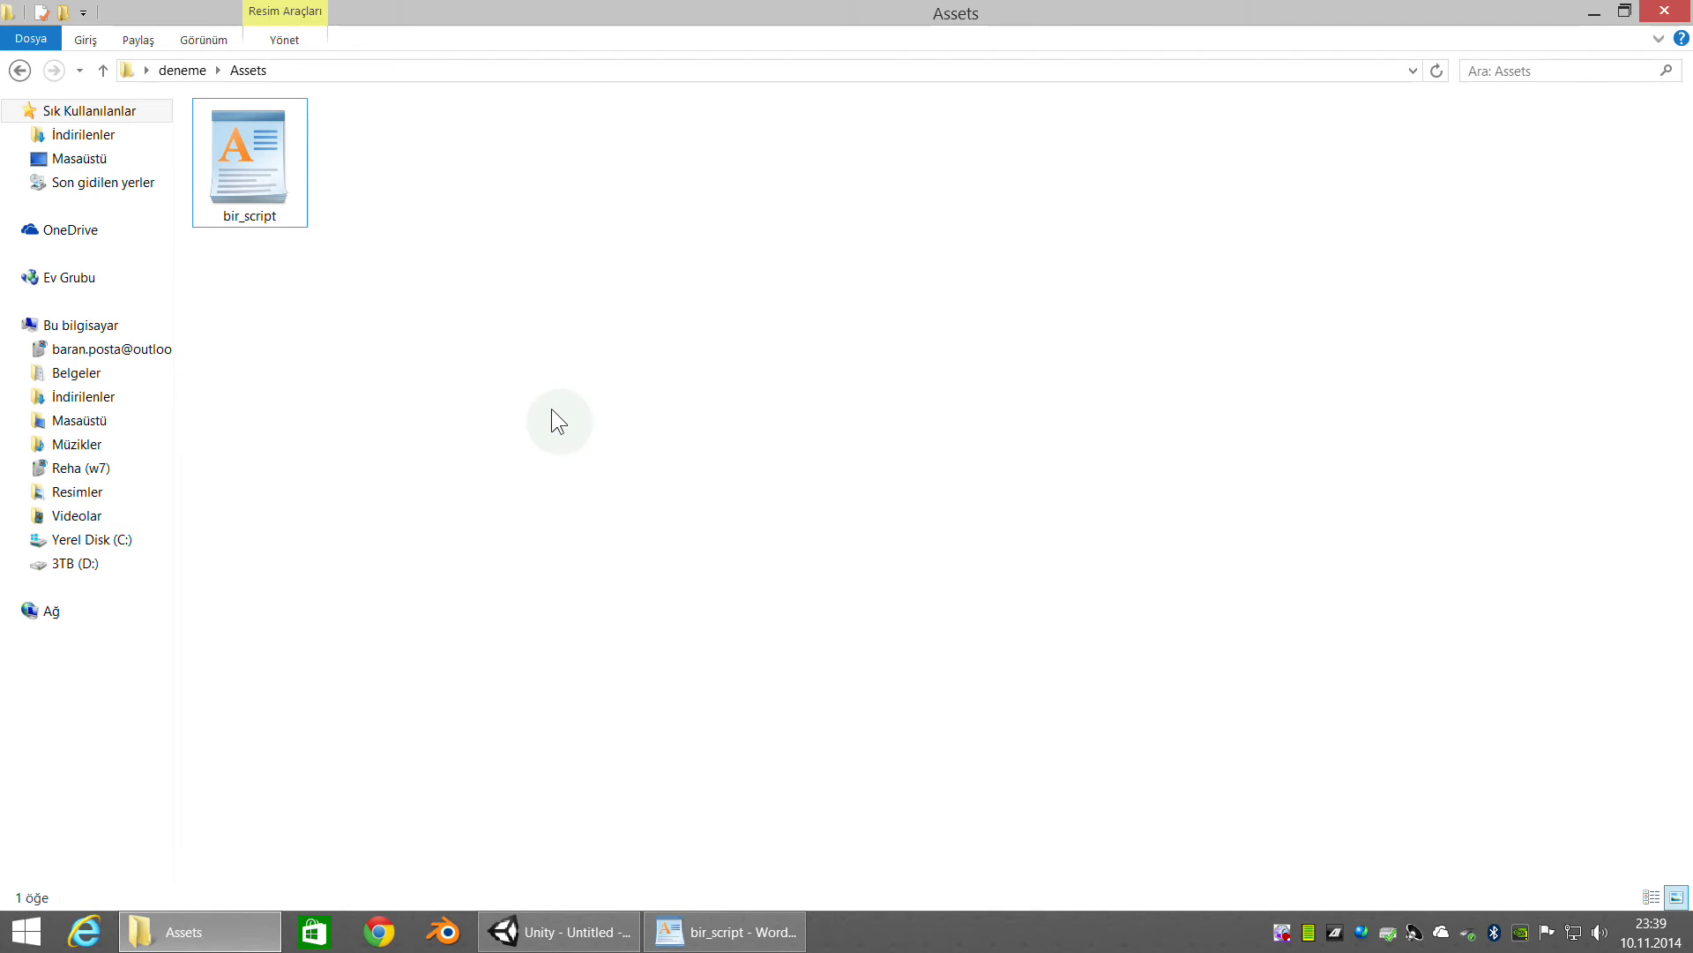
{"action": "left_click", "coordinate": [738, 924]}
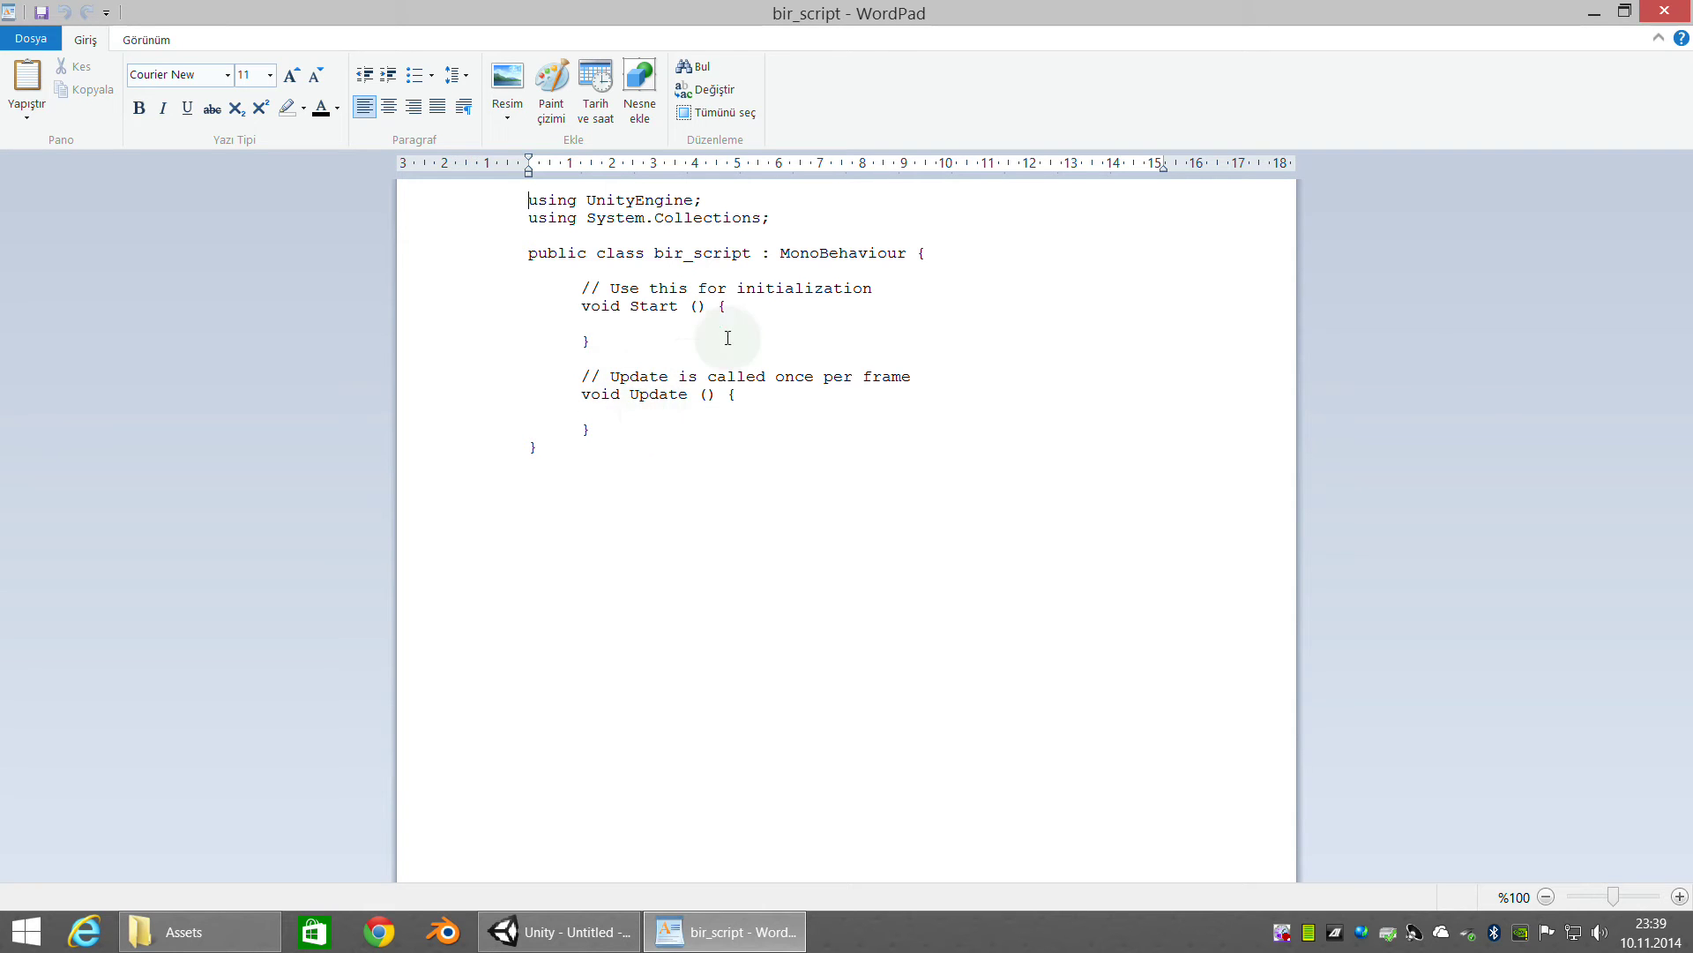
Save bir_script with Dosya > Kaydet and close WordPad
{"action": "left_click", "coordinate": [587, 412]}
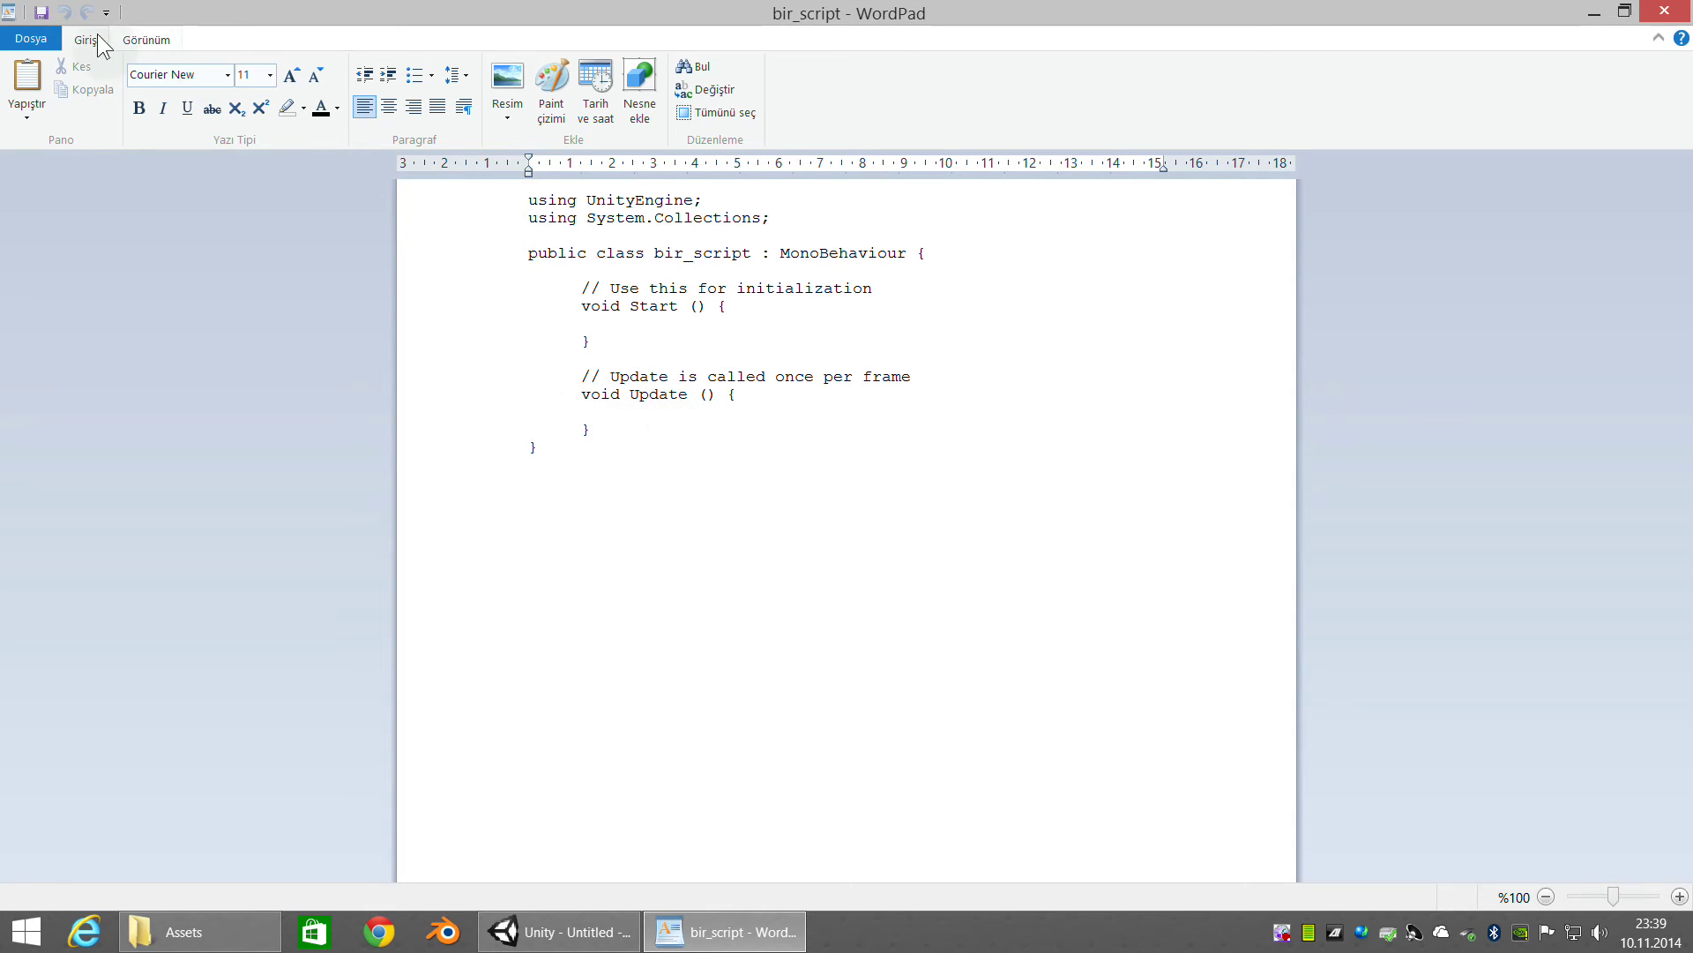
{"action": "left_click", "coordinate": [31, 38]}
{"action": "left_click", "coordinate": [63, 169]}
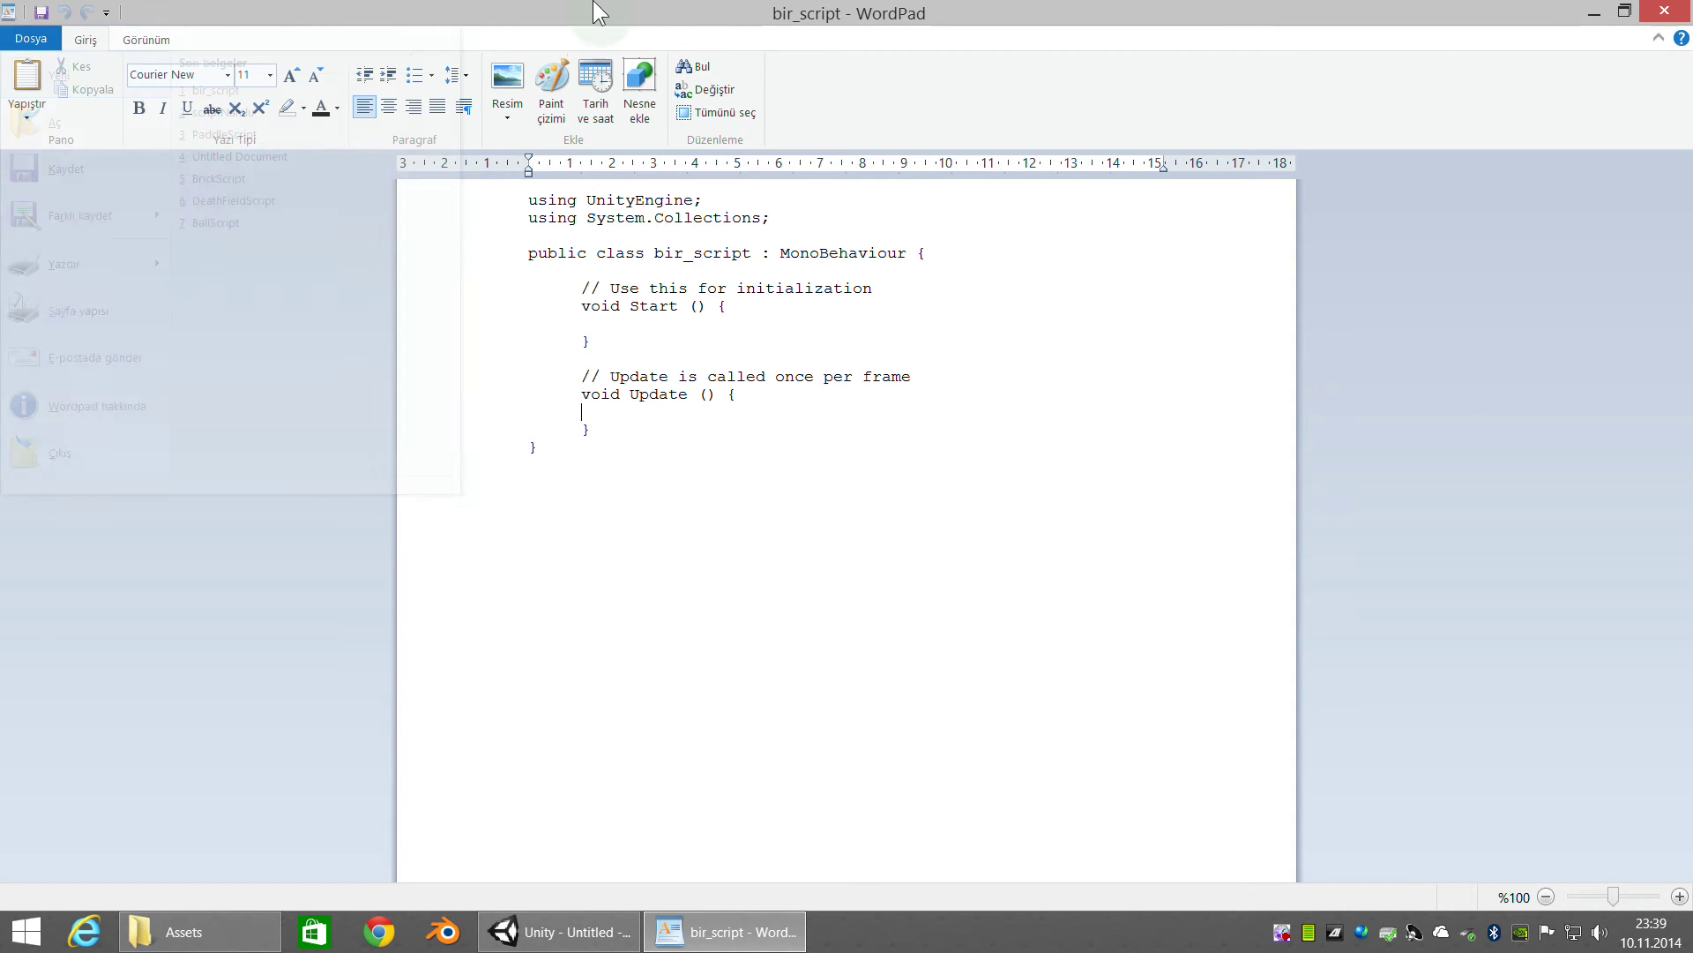
{"action": "key", "text": "alt+F4"}
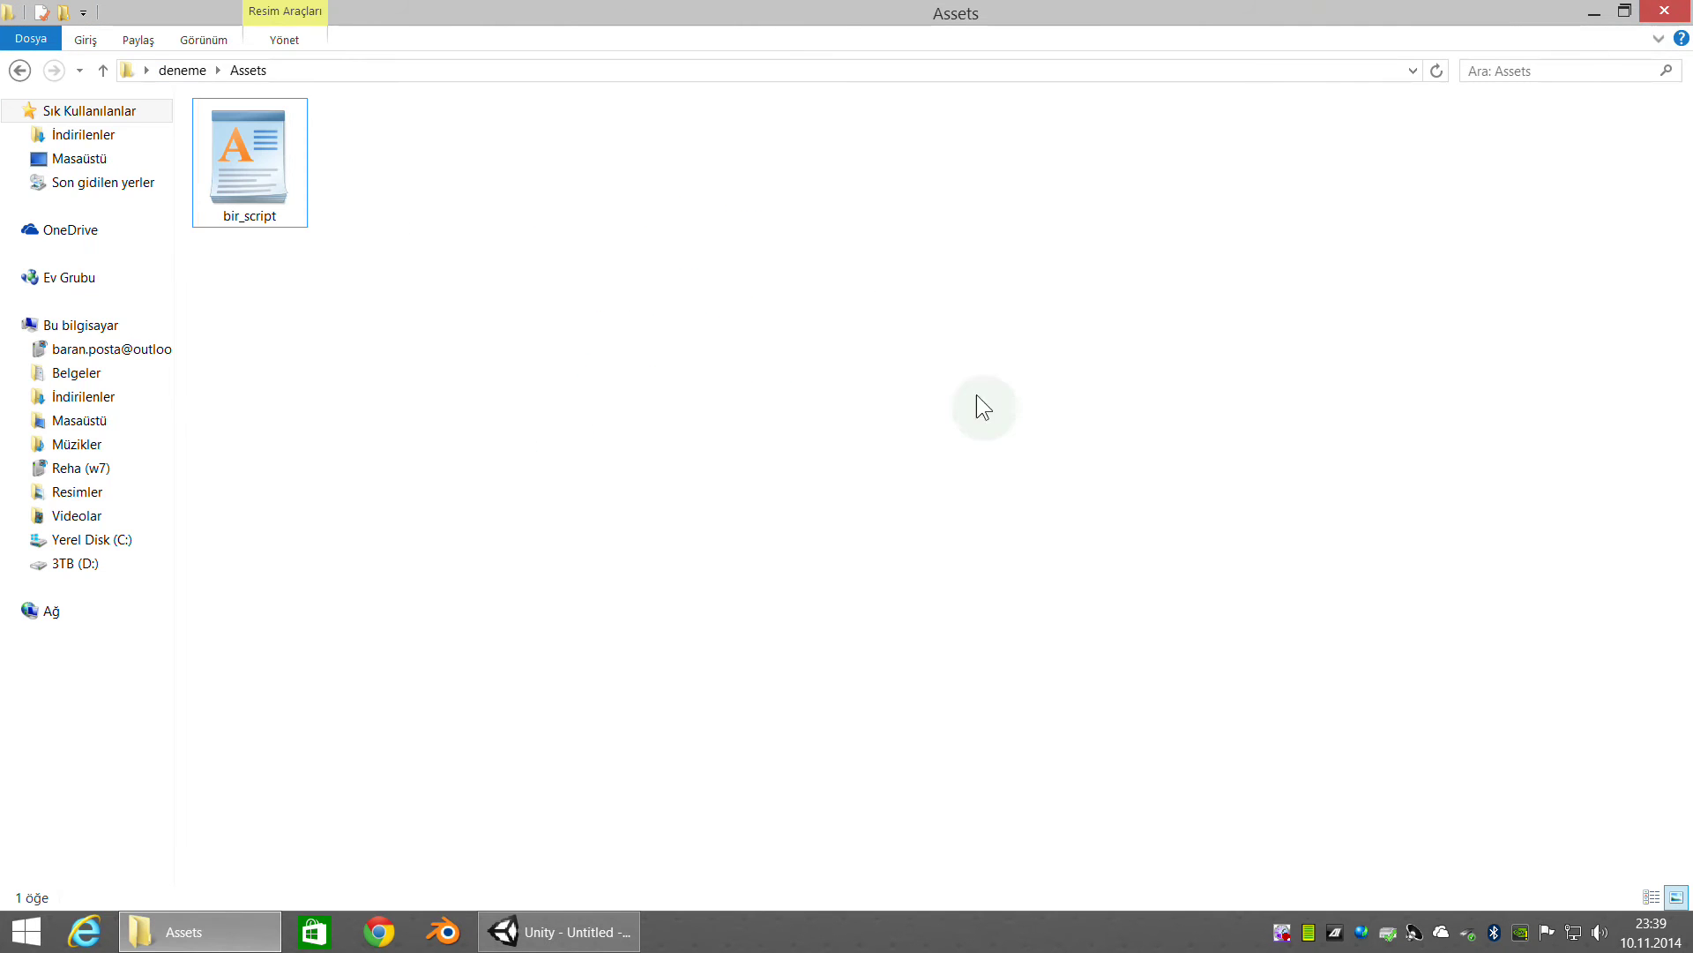
Switch back to Unity and open bir_script from the Project panel in MonoDevelop
{"action": "left_click", "coordinate": [559, 932]}
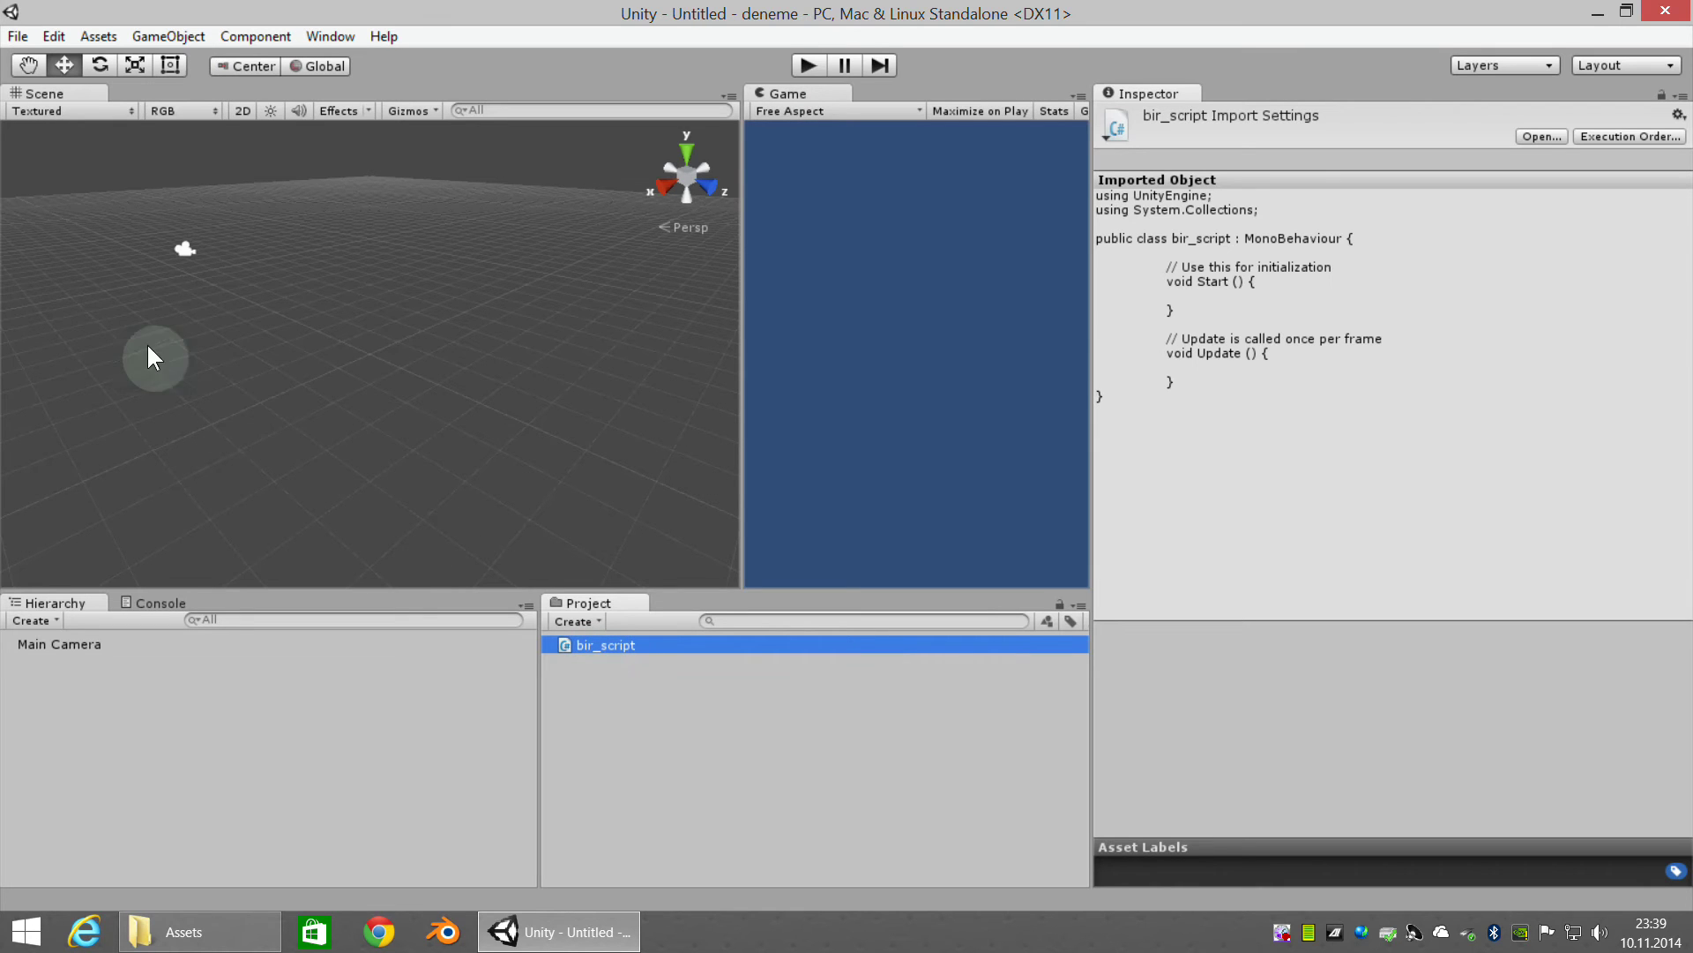
{"action": "double_click", "coordinate": [632, 645]}
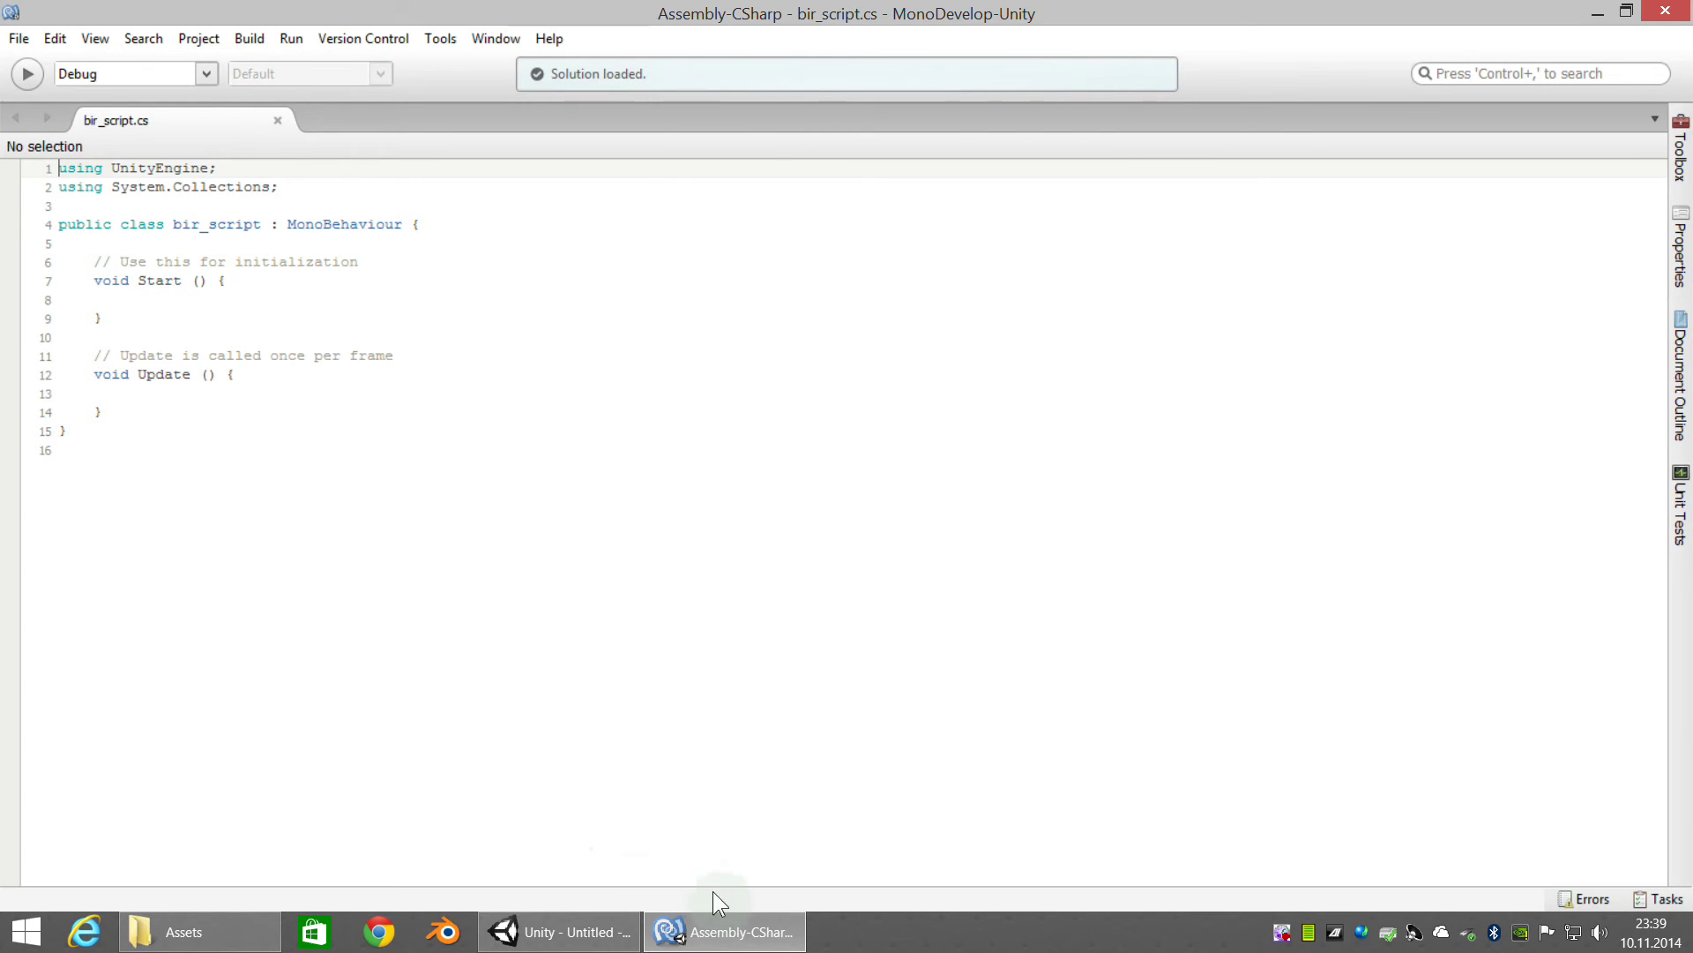
{"action": "left_click", "coordinate": [739, 940]}
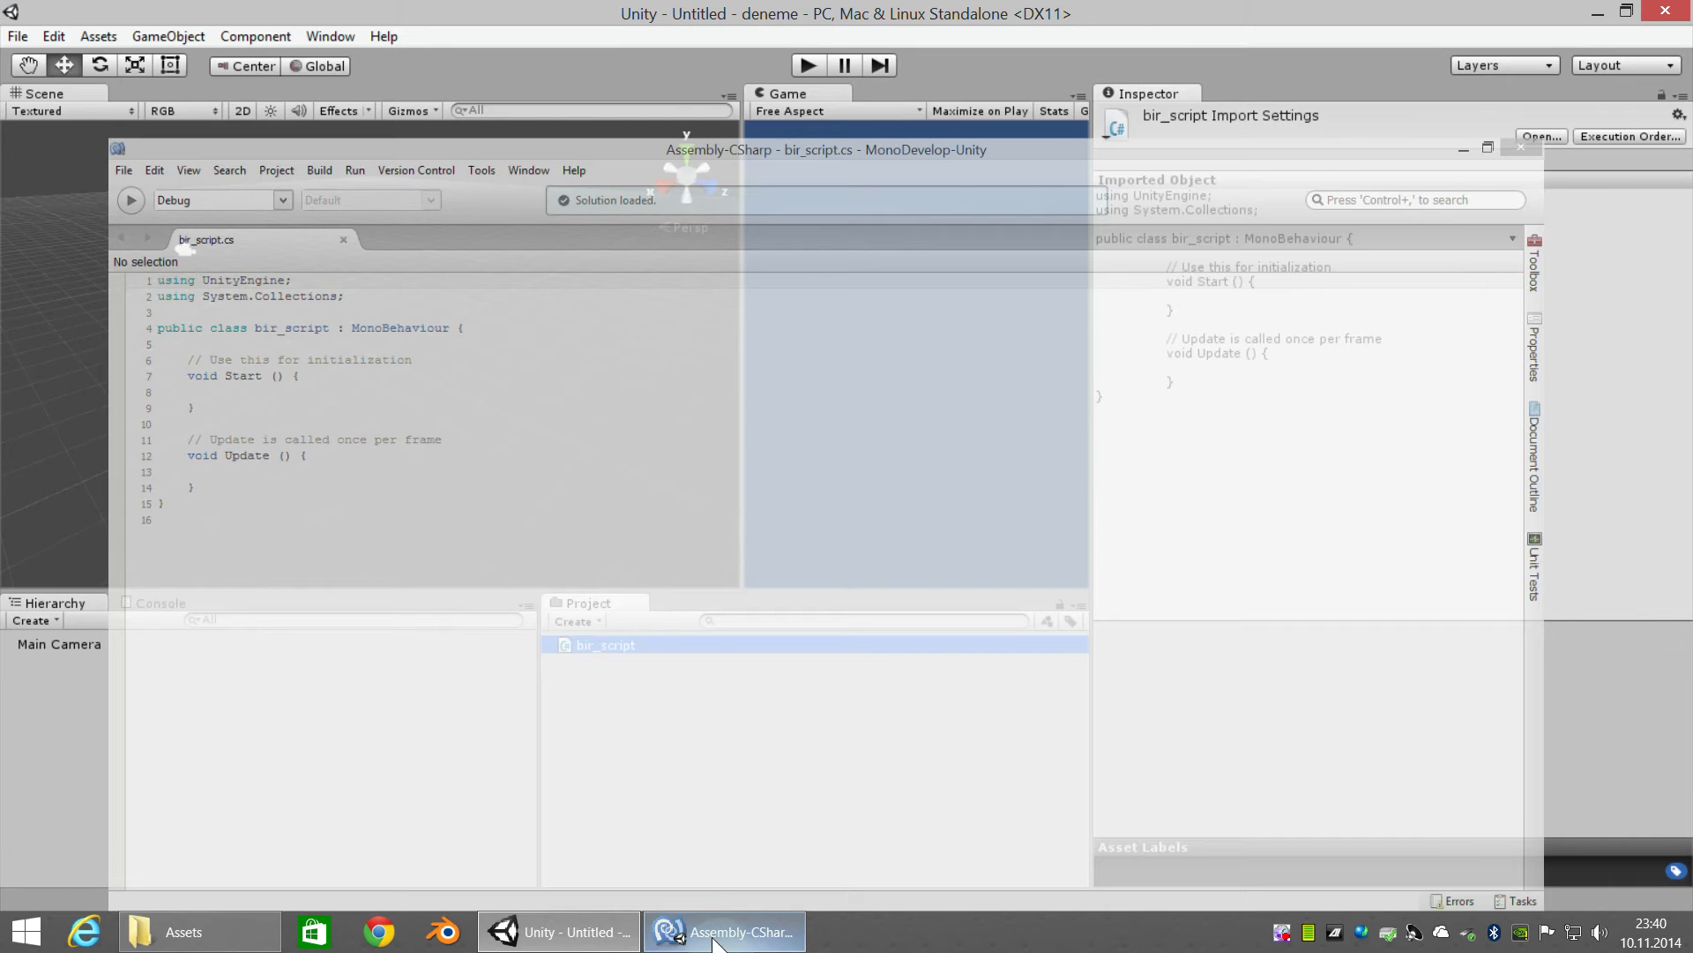
{"action": "left_click", "coordinate": [586, 942]}
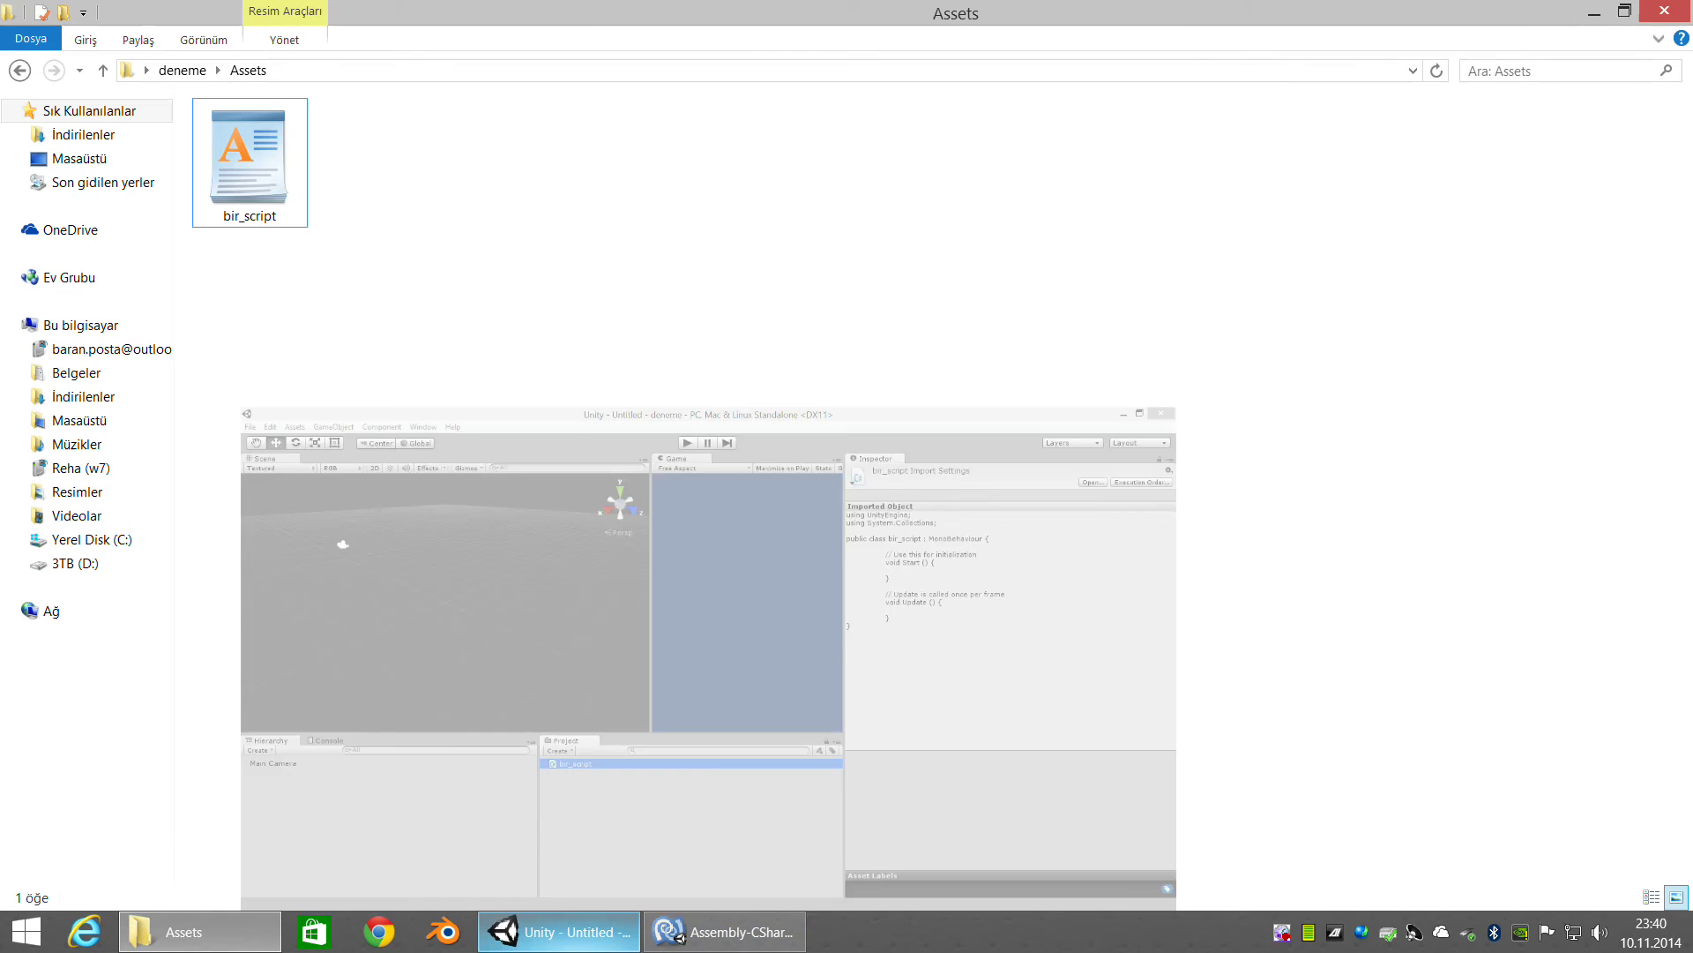
{"action": "left_click", "coordinate": [586, 942]}
{"action": "left_click", "coordinate": [725, 940]}
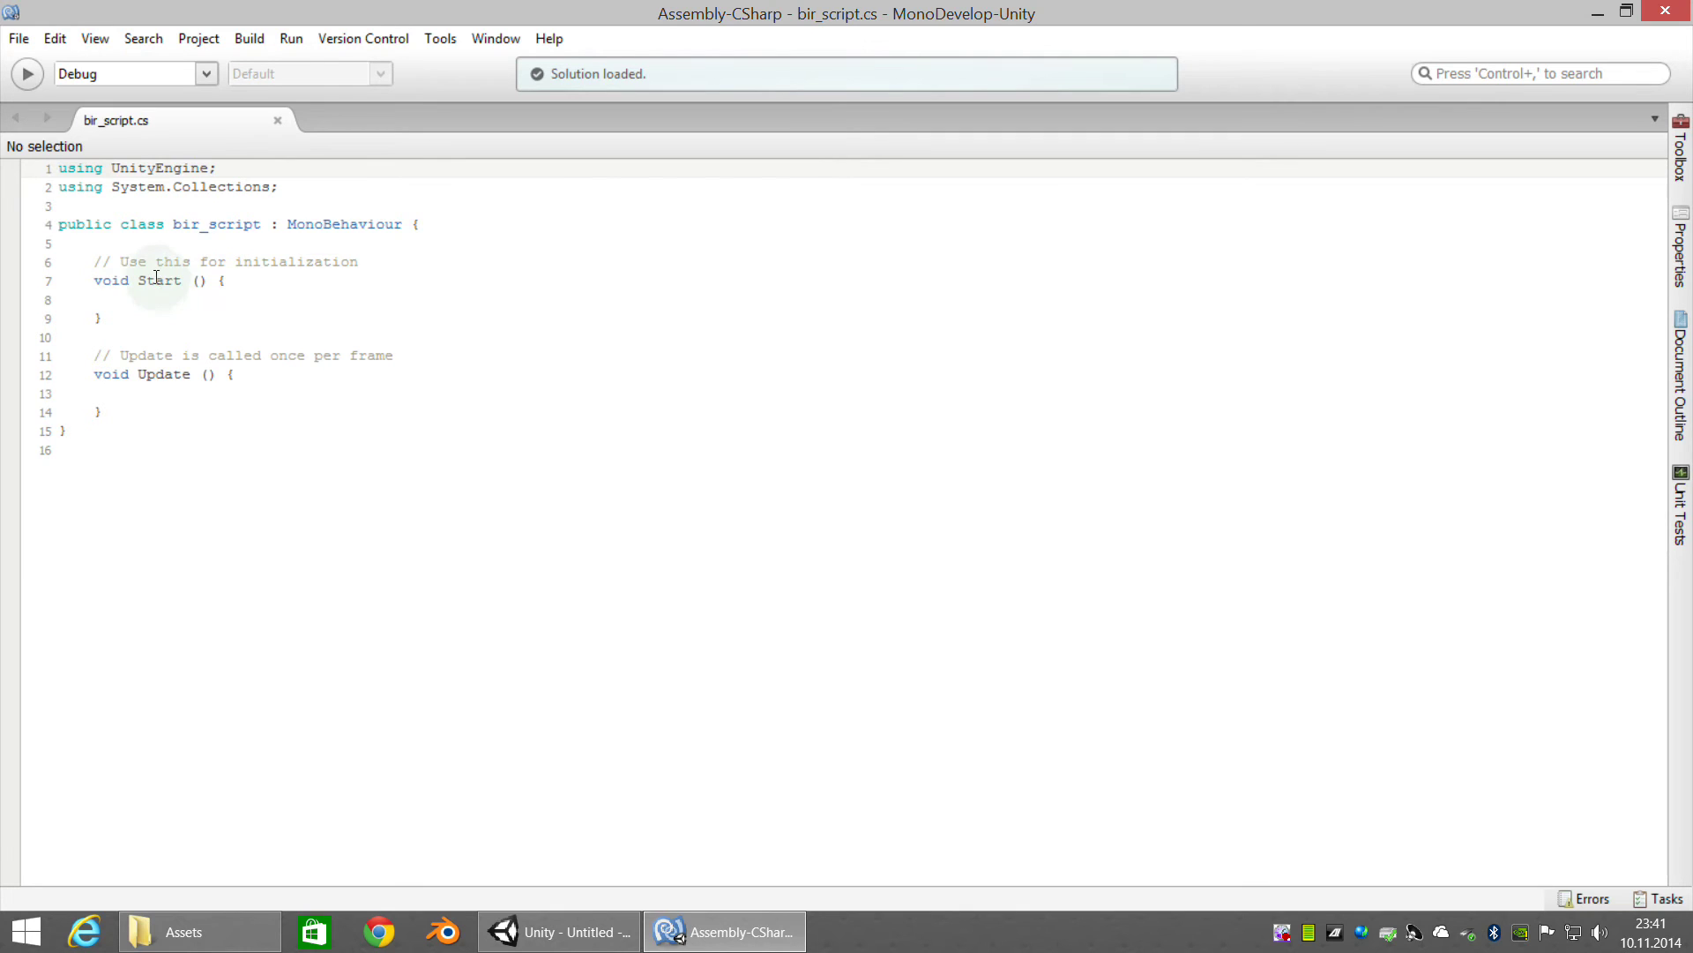
Select the default Start method and its comment lines in bir_script
{"action": "left_click", "coordinate": [95, 265]}
{"action": "left_click_drag", "start_coordinate": [97, 267], "coordinate": [113, 288]}
{"action": "left_click", "coordinate": [181, 324]}
{"action": "left_click", "coordinate": [117, 305]}
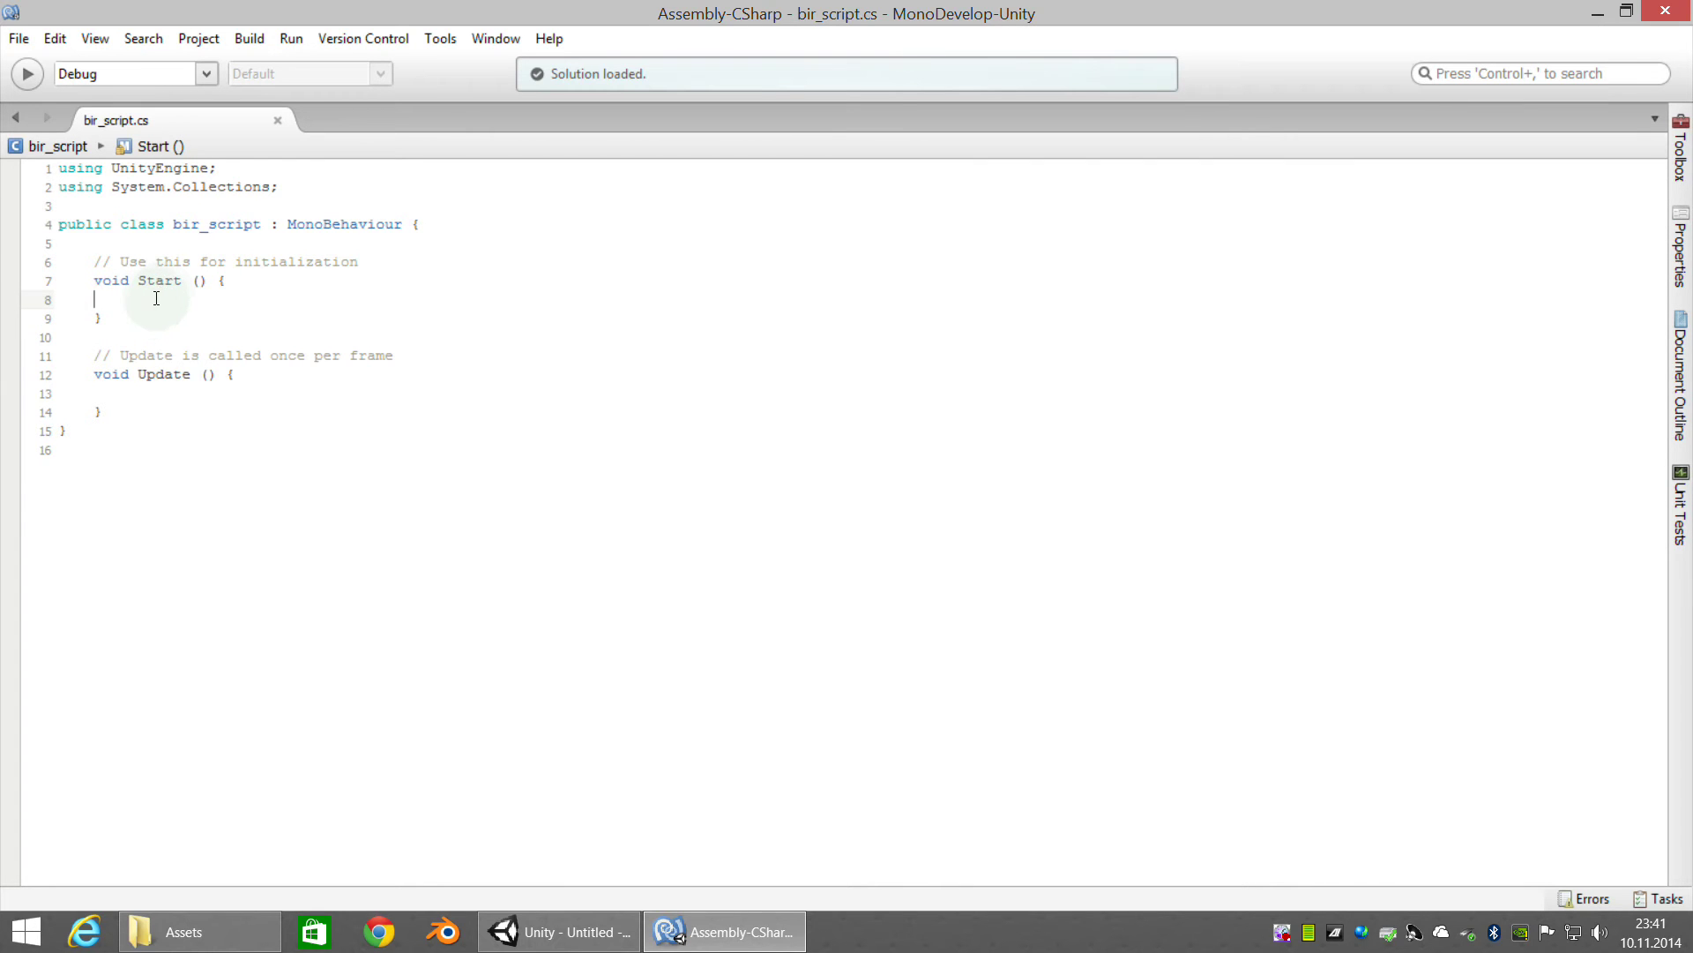
{"action": "left_click", "coordinate": [88, 297]}
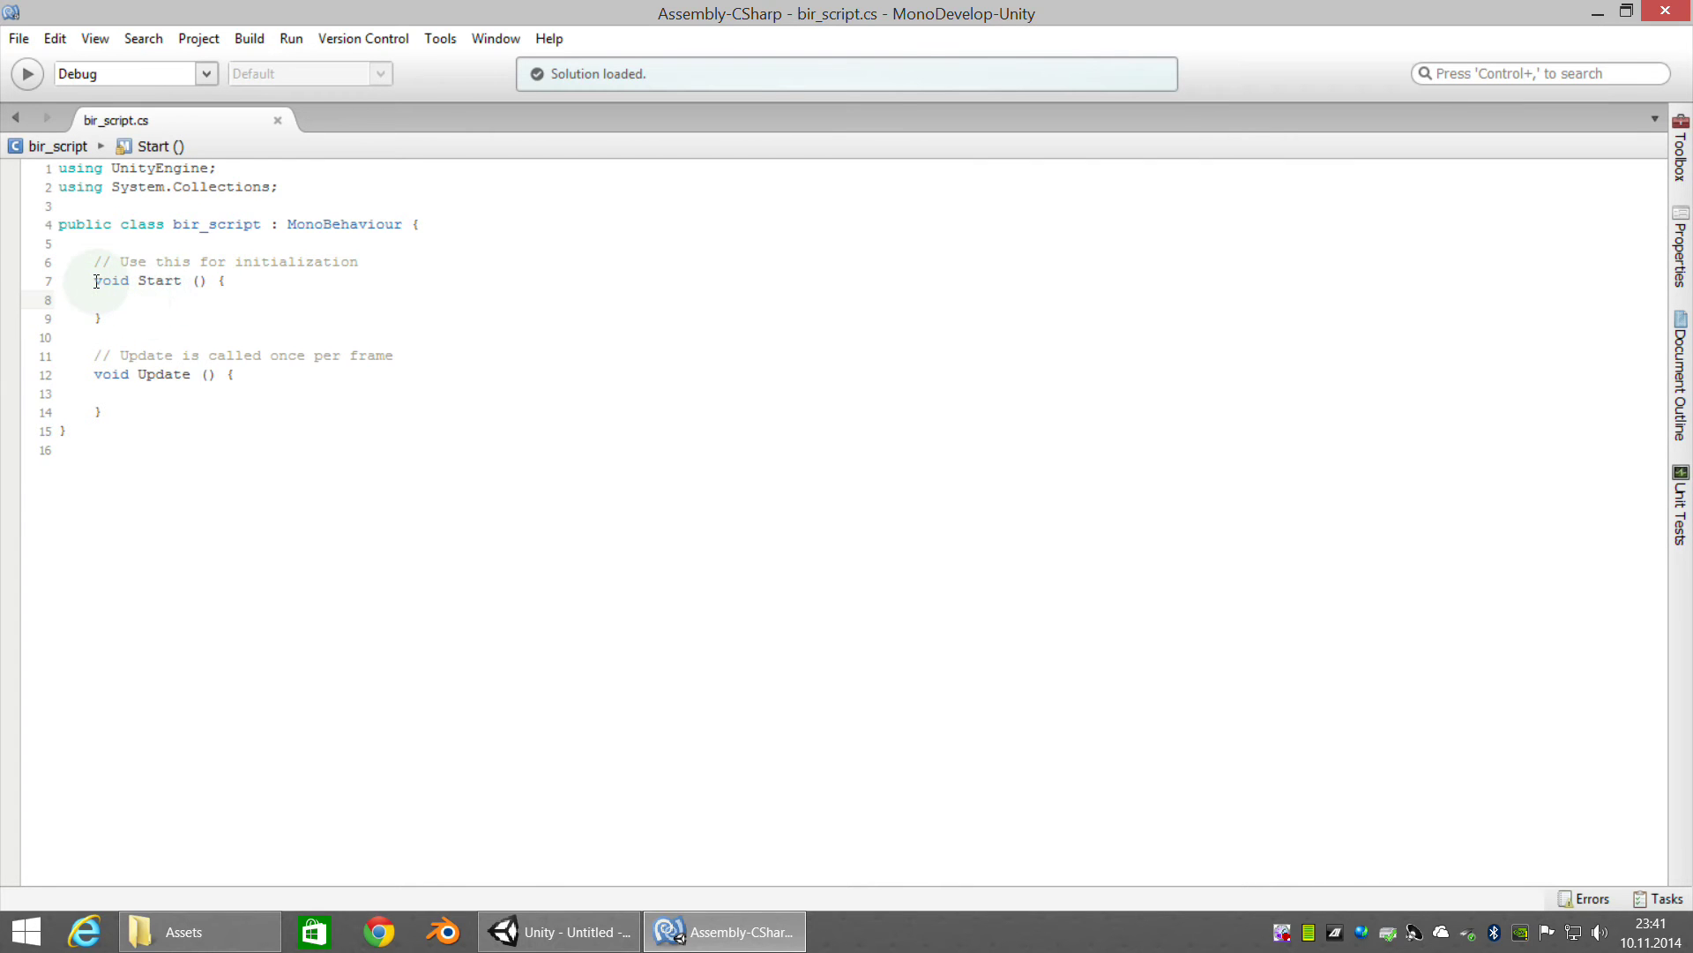
{"action": "left_click_drag", "start_coordinate": [96, 281], "coordinate": [139, 319]}
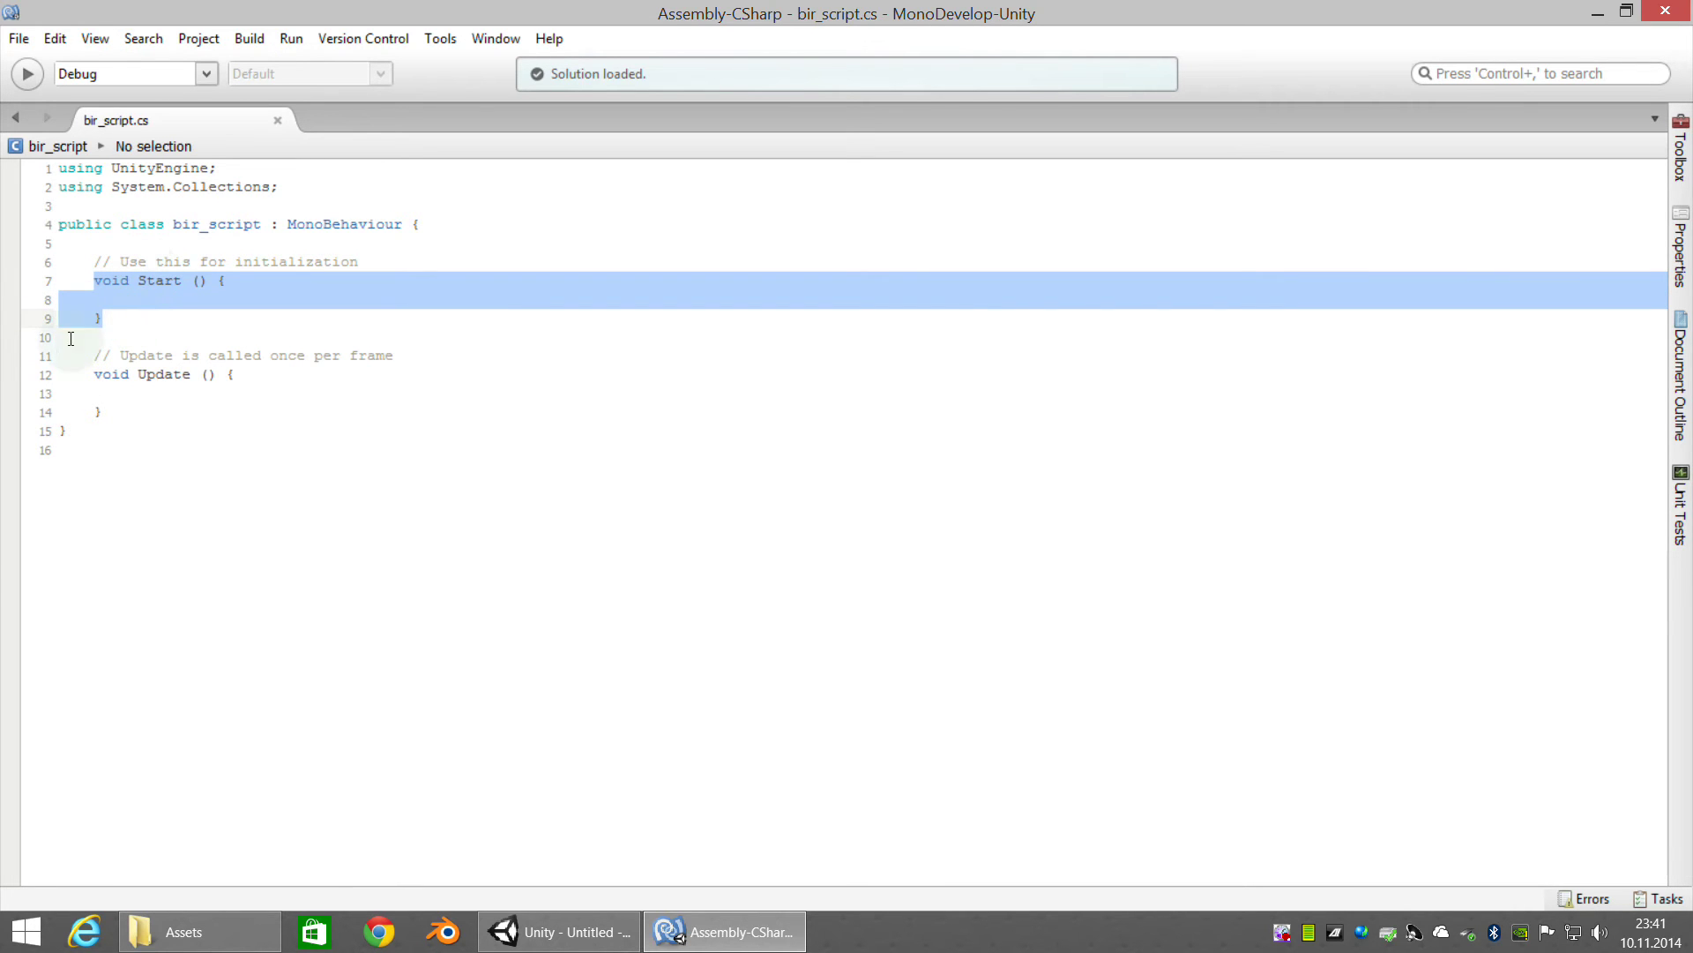
Select both Start and Update methods with their comments and delete them
{"action": "left_click", "coordinate": [139, 376]}
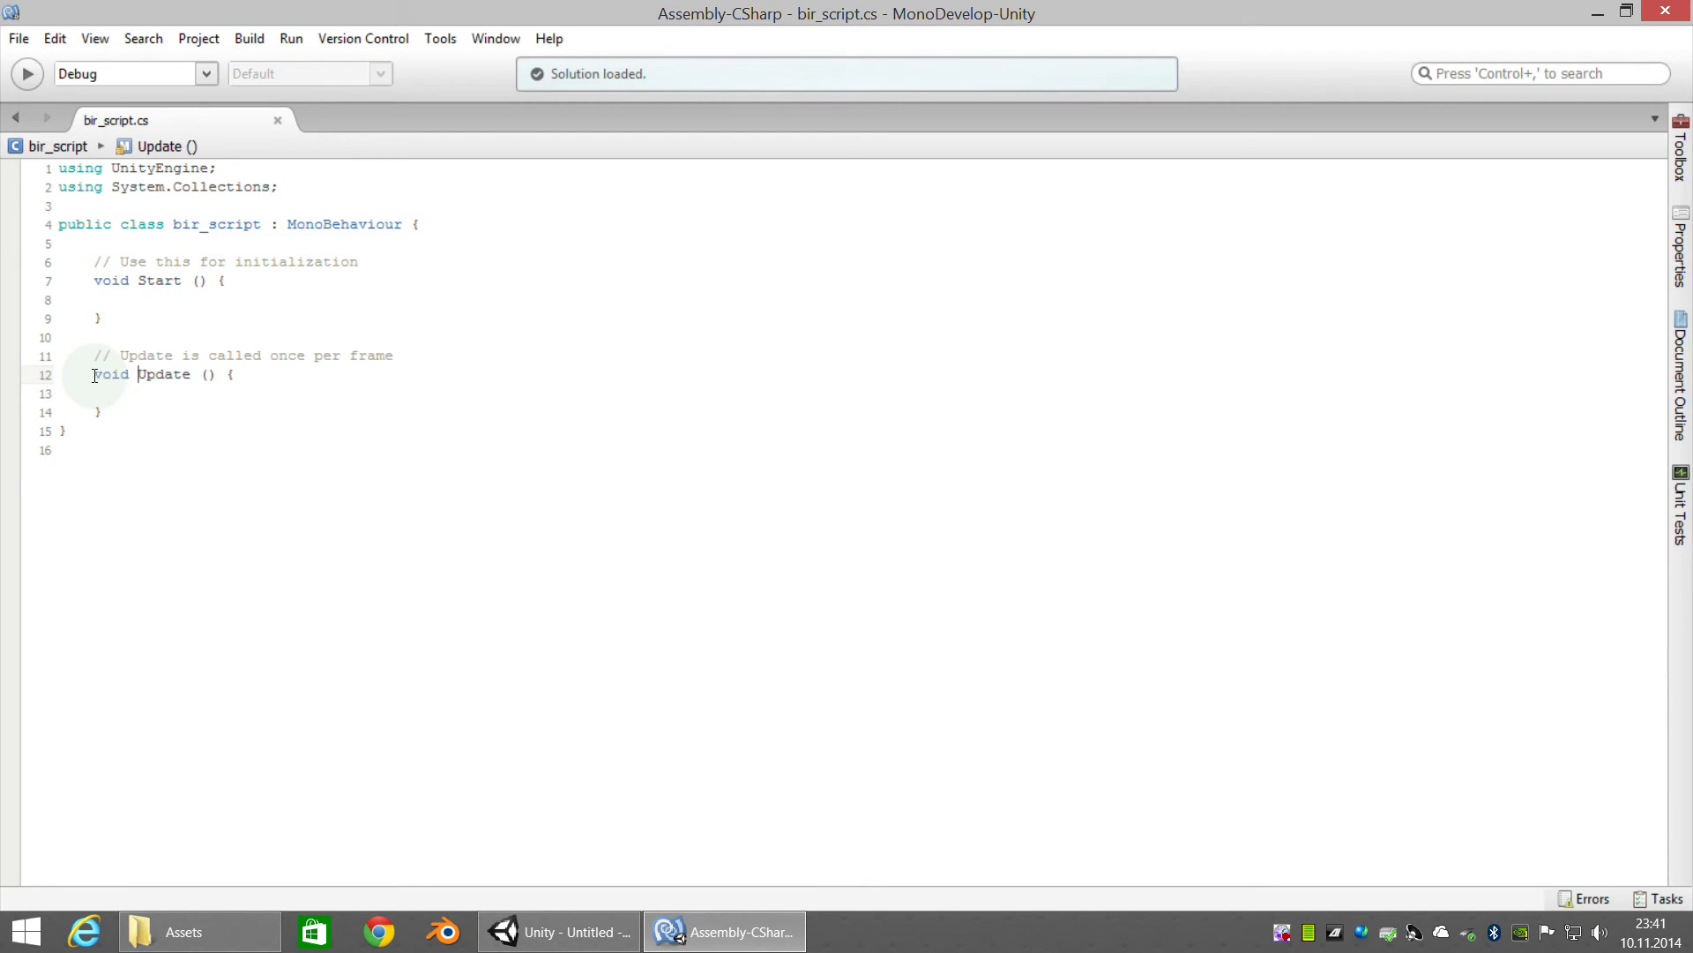
{"action": "left_click_drag", "start_coordinate": [95, 375], "coordinate": [127, 412]}
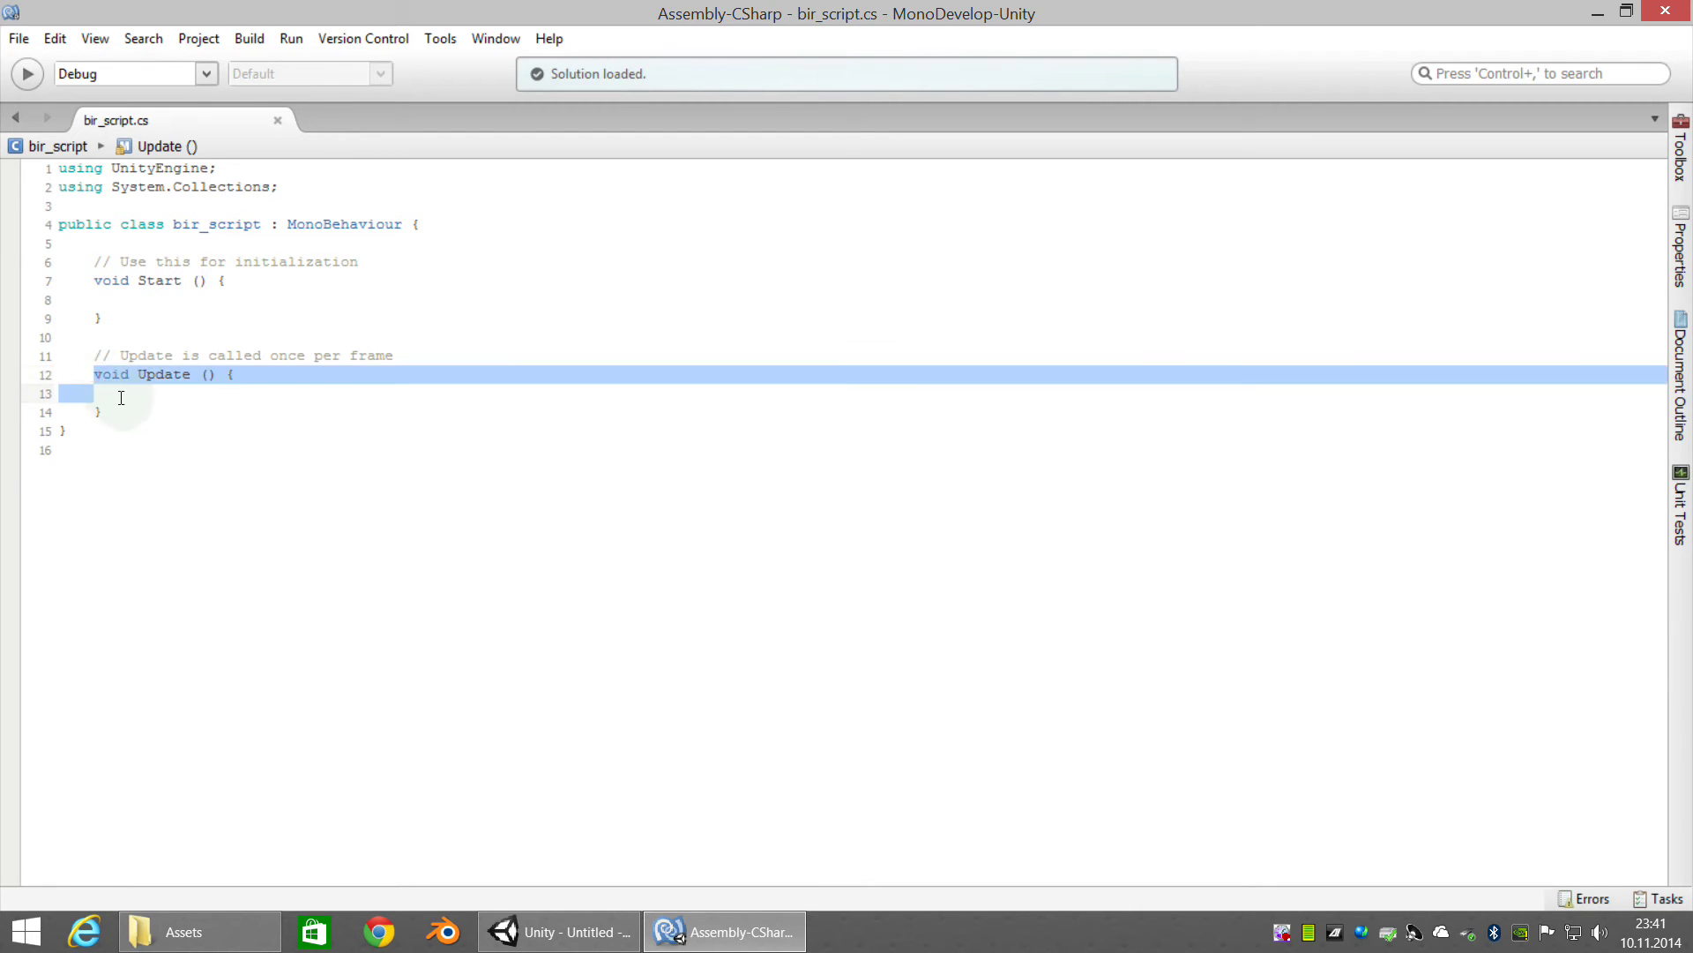
{"action": "left_click", "coordinate": [133, 394]}
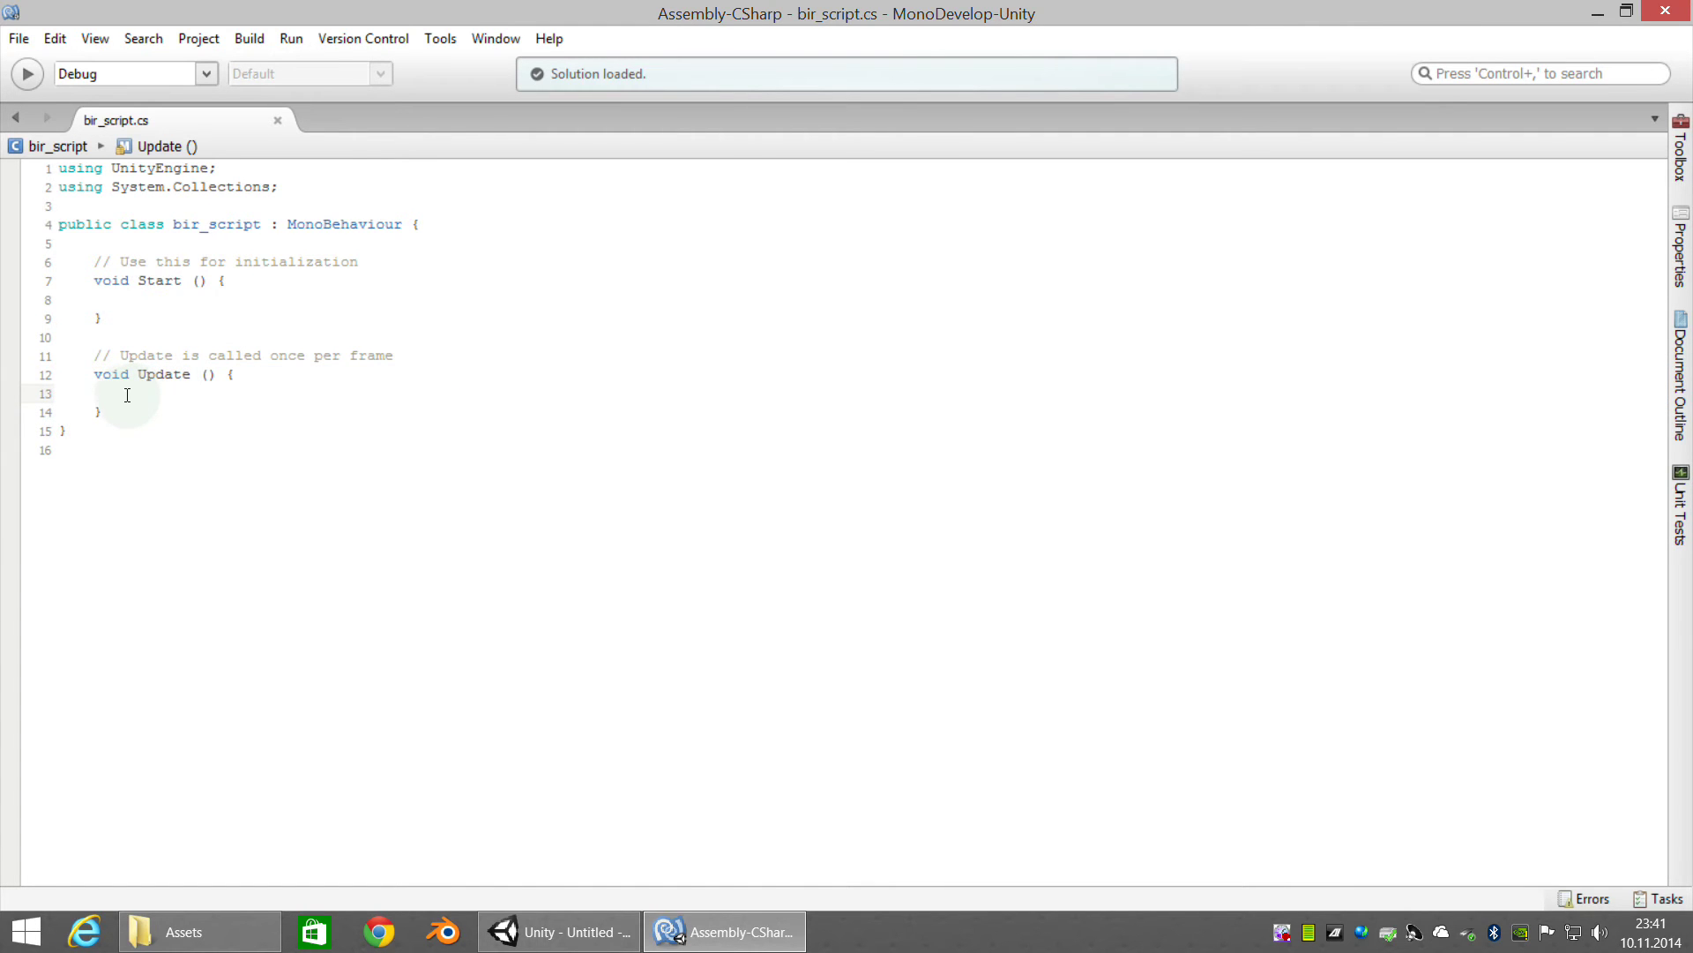
{"action": "left_click_drag", "start_coordinate": [92, 261], "coordinate": [163, 408]}
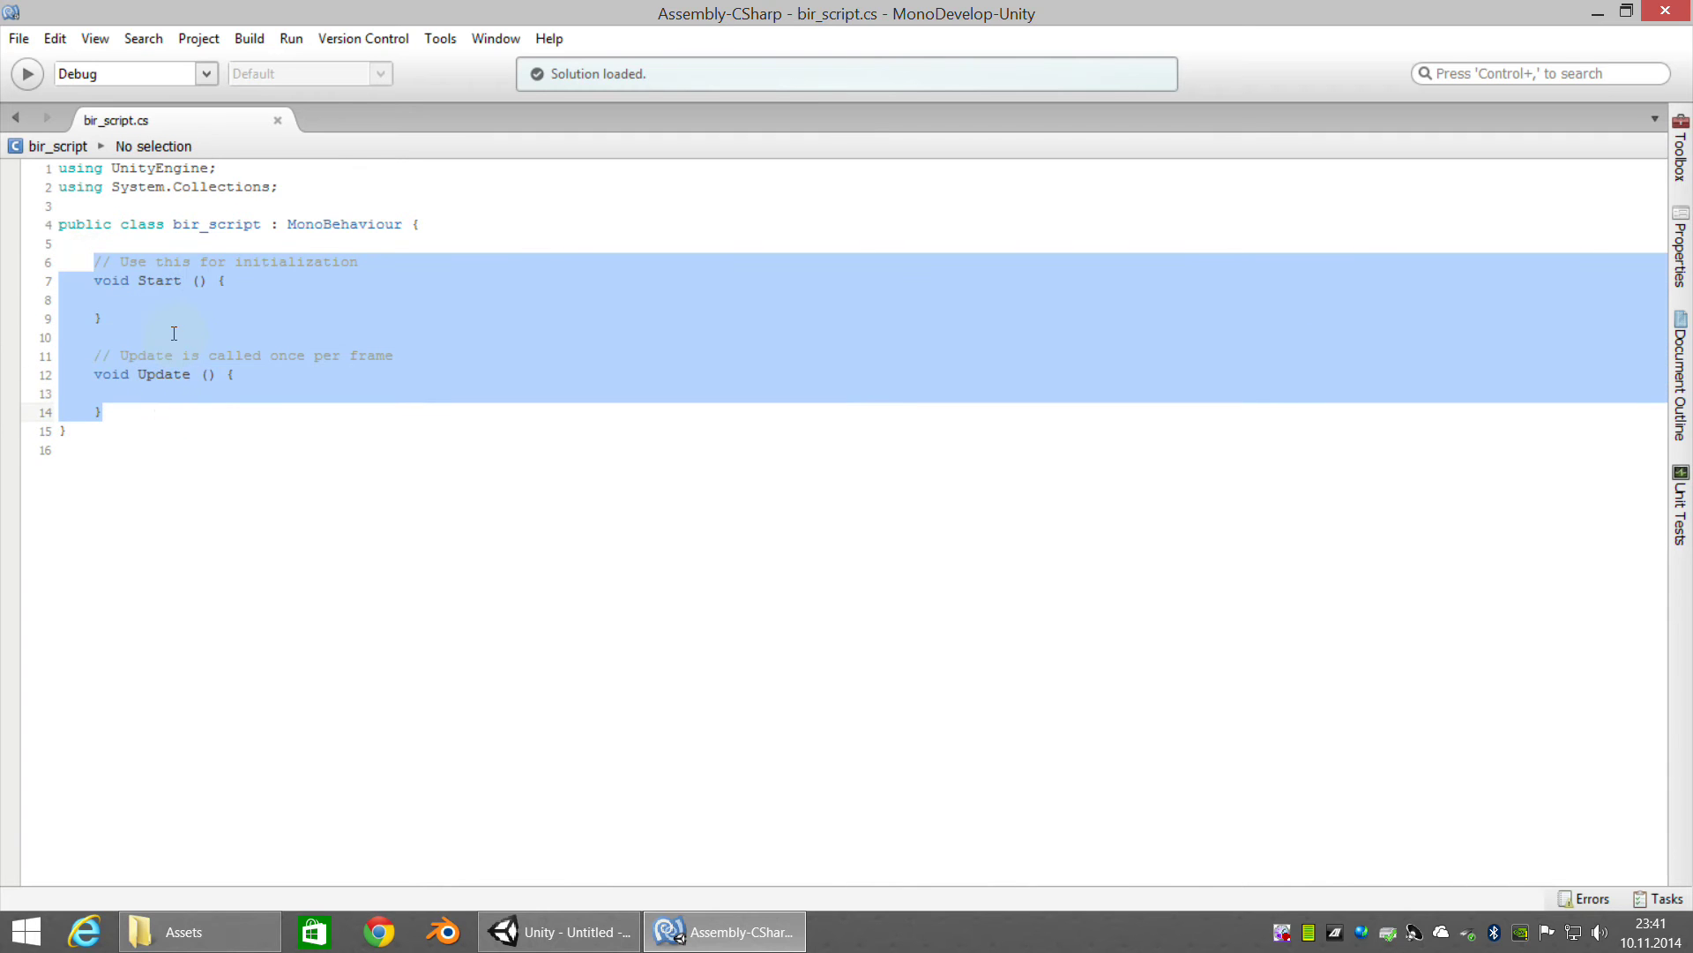
{"action": "key", "text": "Delete"}
{"action": "key", "text": "Return"}
{"action": "key", "text": "Return"}
{"action": "key", "text": "Return"}
{"action": "key", "text": "Up"}
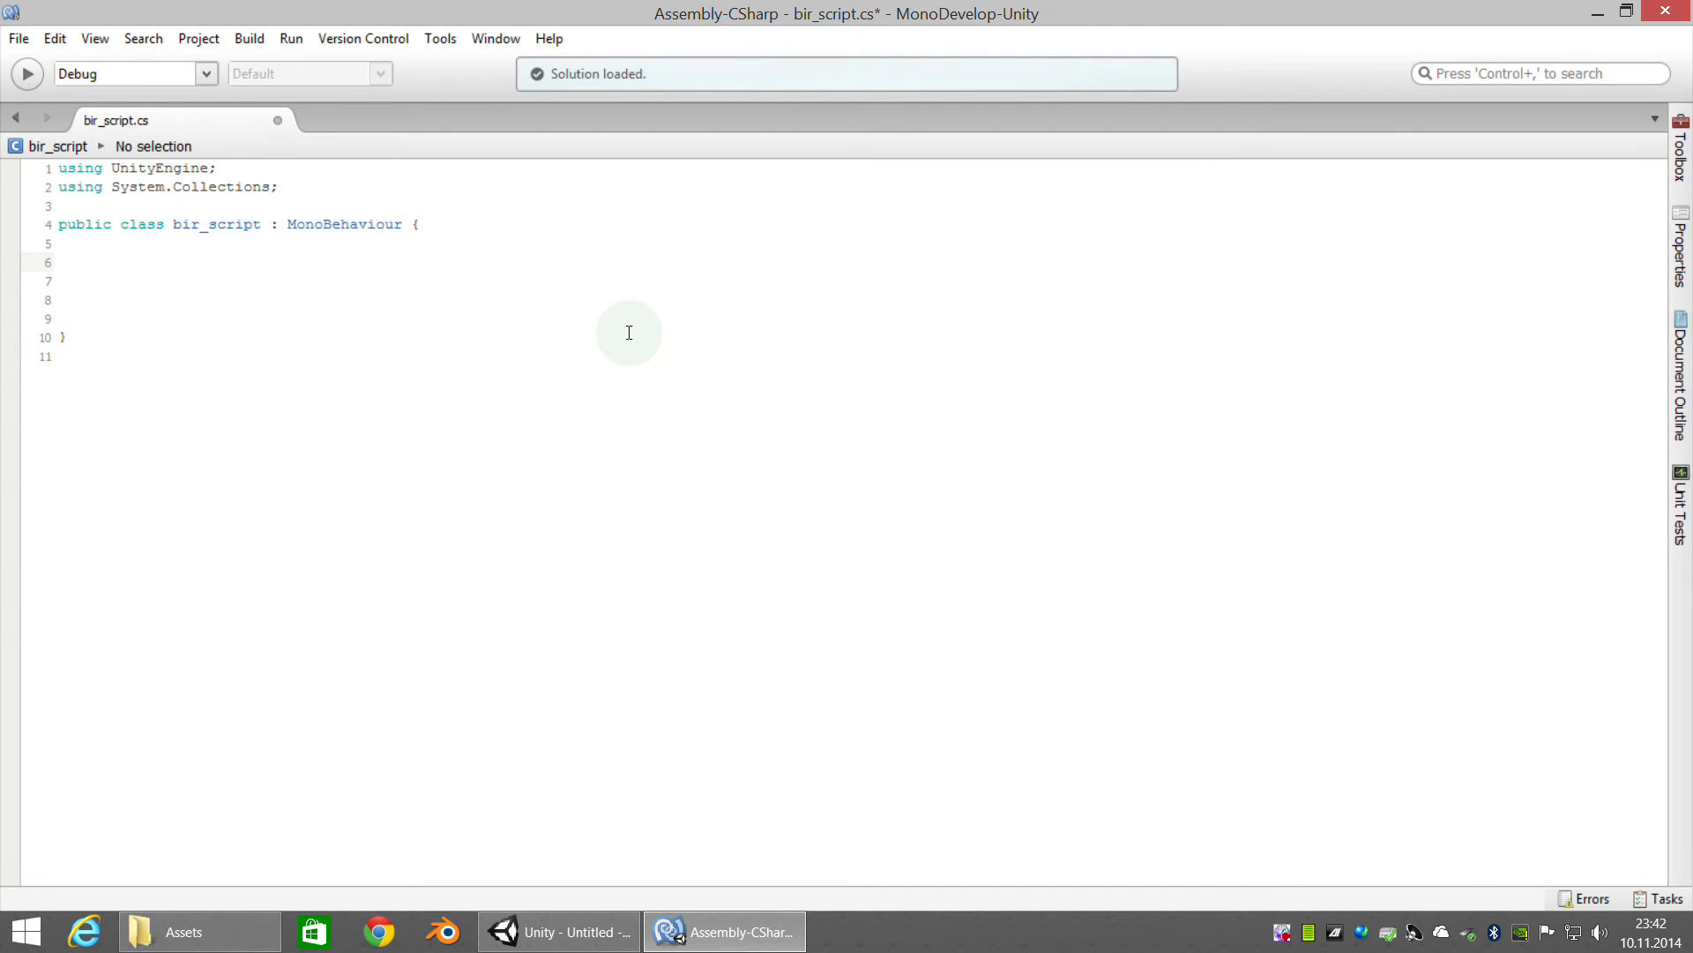
{"action": "left_click", "coordinate": [600, 932]}
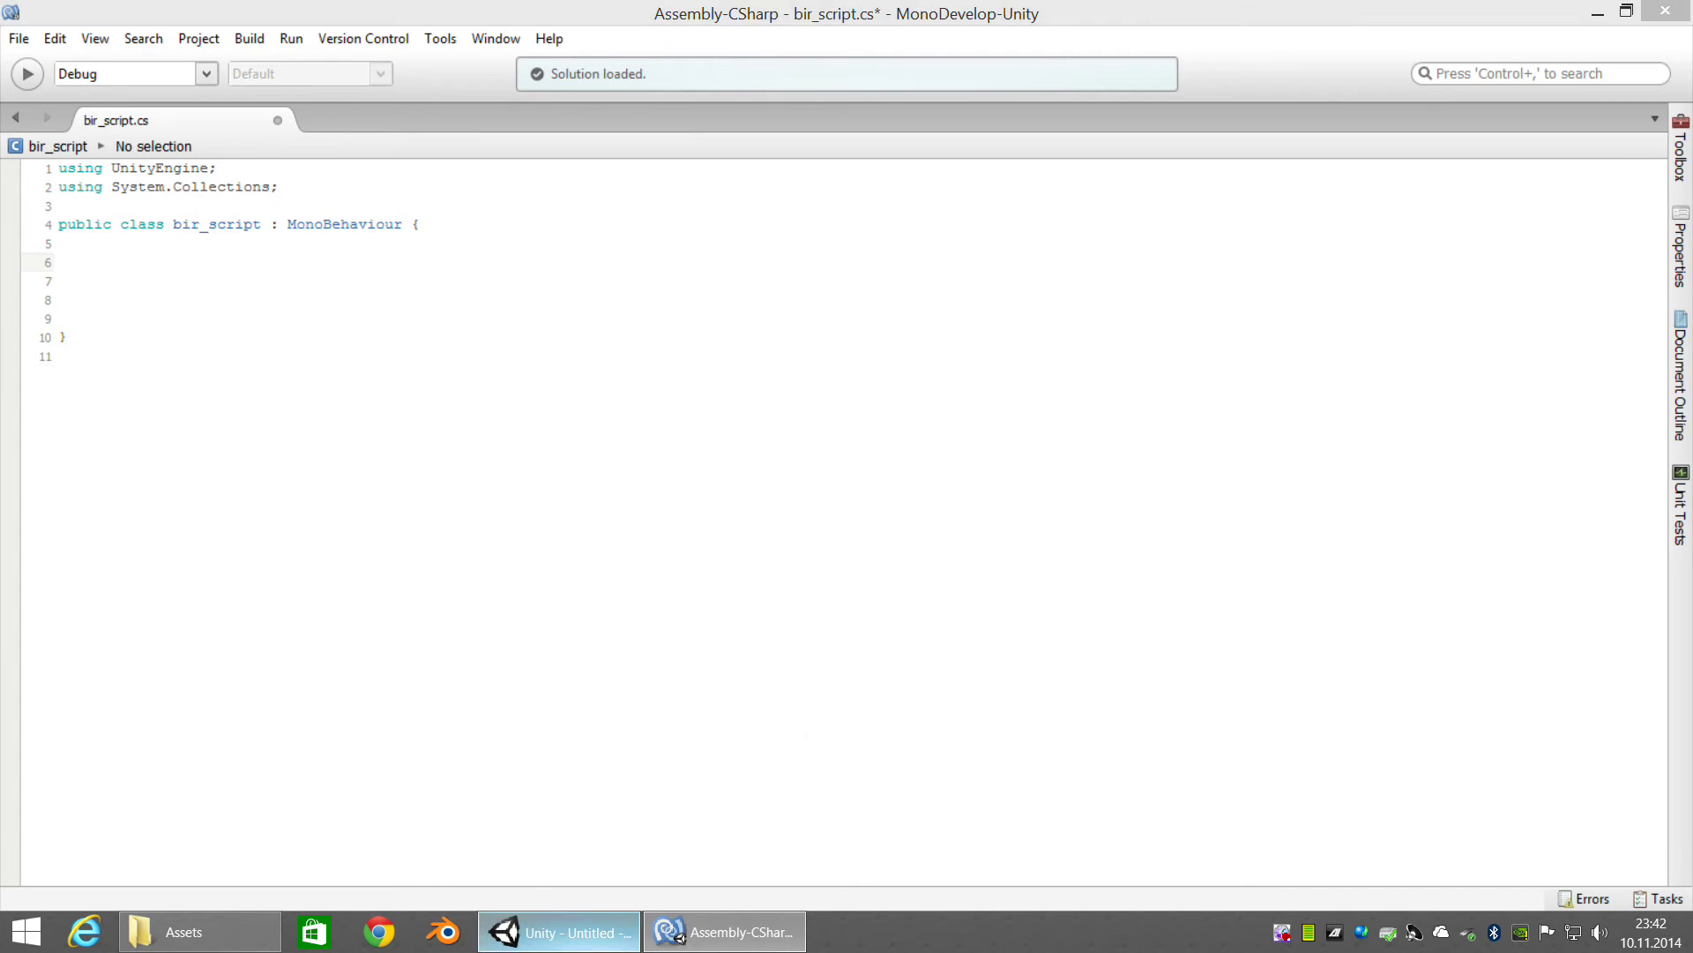
{"action": "scroll", "coordinate": [230, 322], "scroll_direction": "up", "scroll_amount": 1}
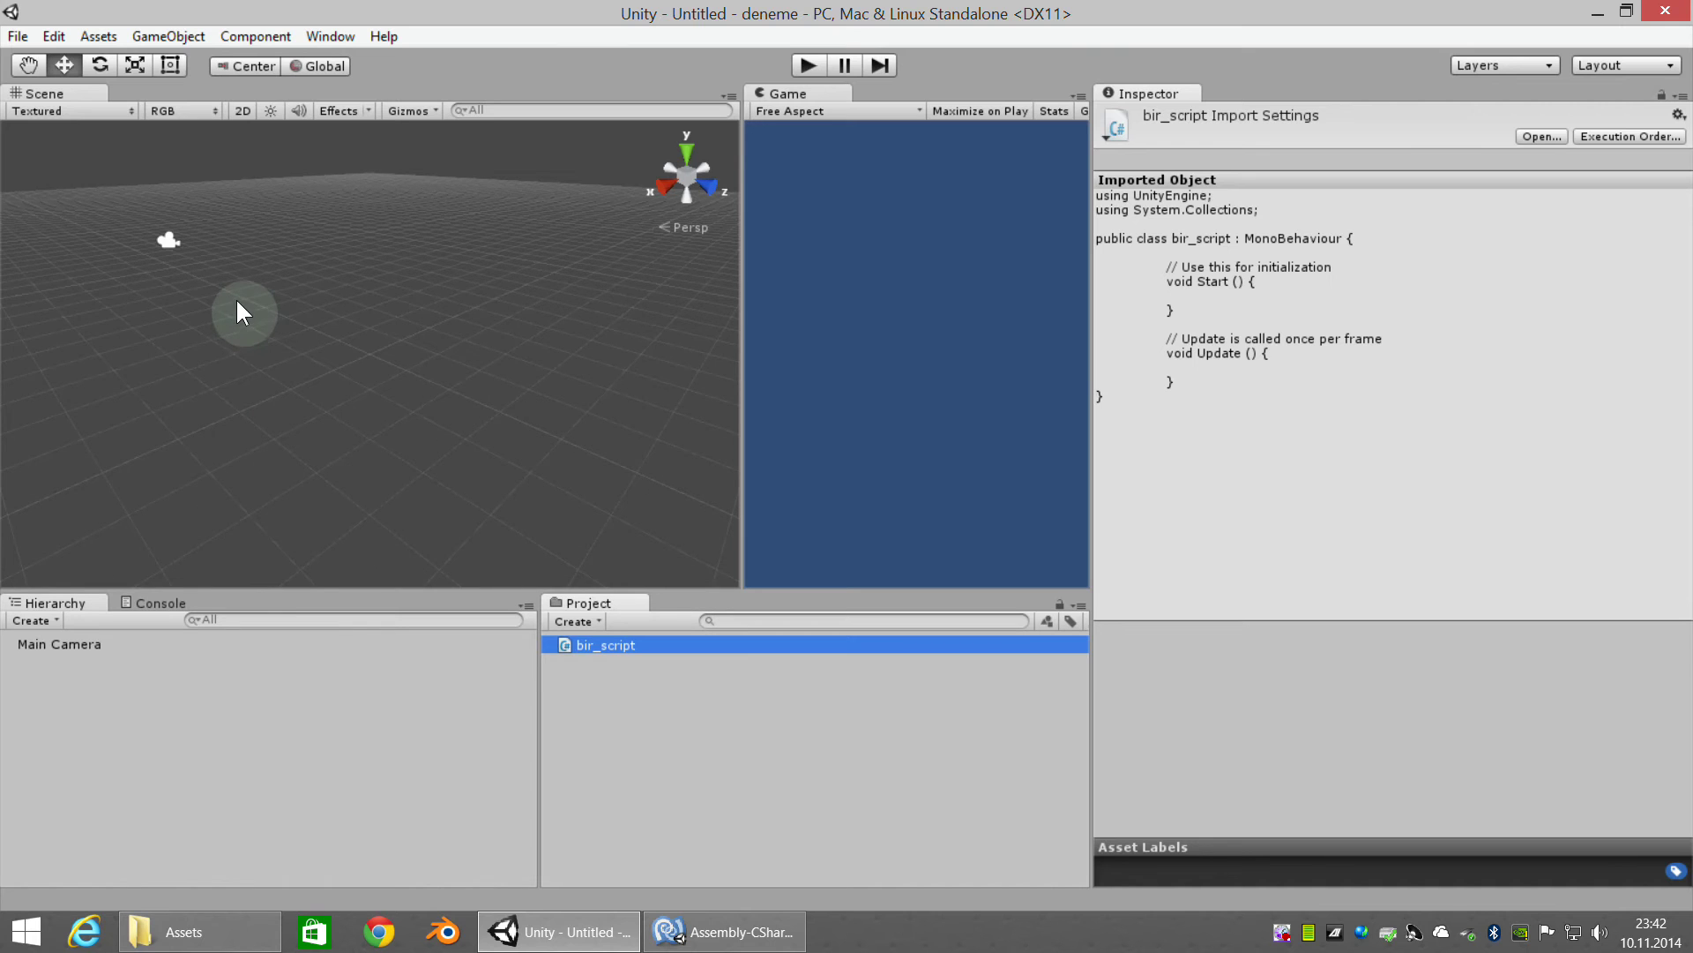
{"action": "middle_click_drag", "start_coordinate": [235, 293], "coordinate": [318, 339]}
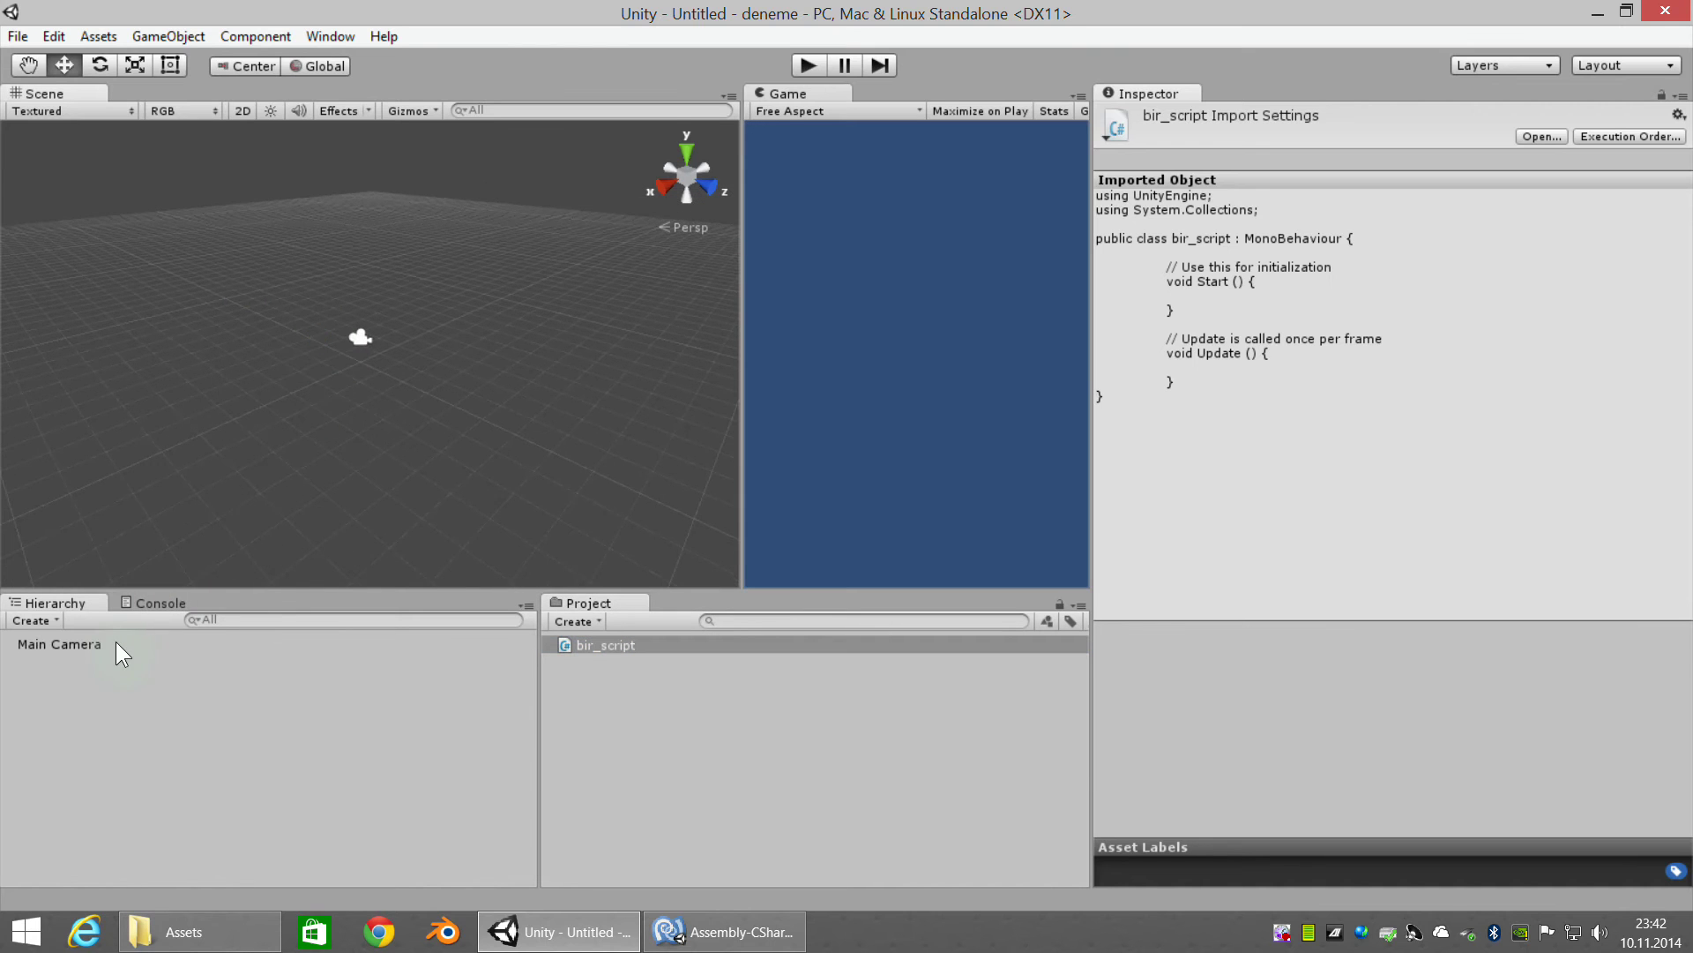
{"action": "left_click", "coordinate": [115, 642]}
{"action": "scroll", "coordinate": [478, 462], "scroll_direction": "up", "scroll_amount": 5}
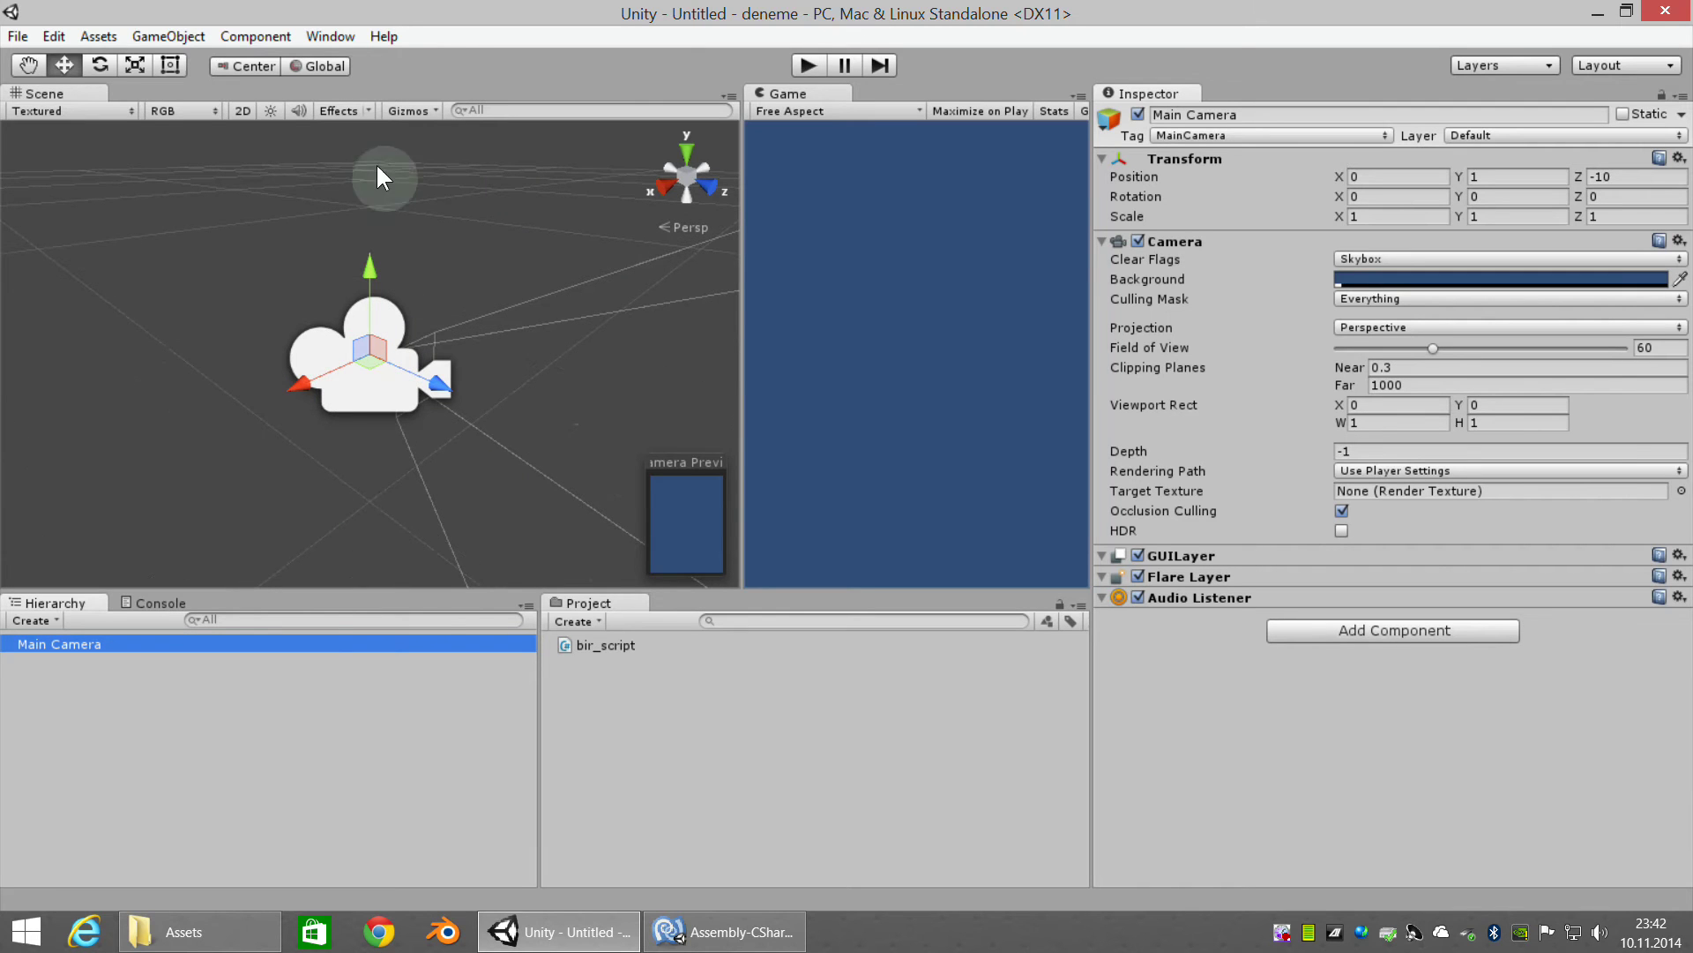
{"action": "left_click", "coordinate": [369, 387]}
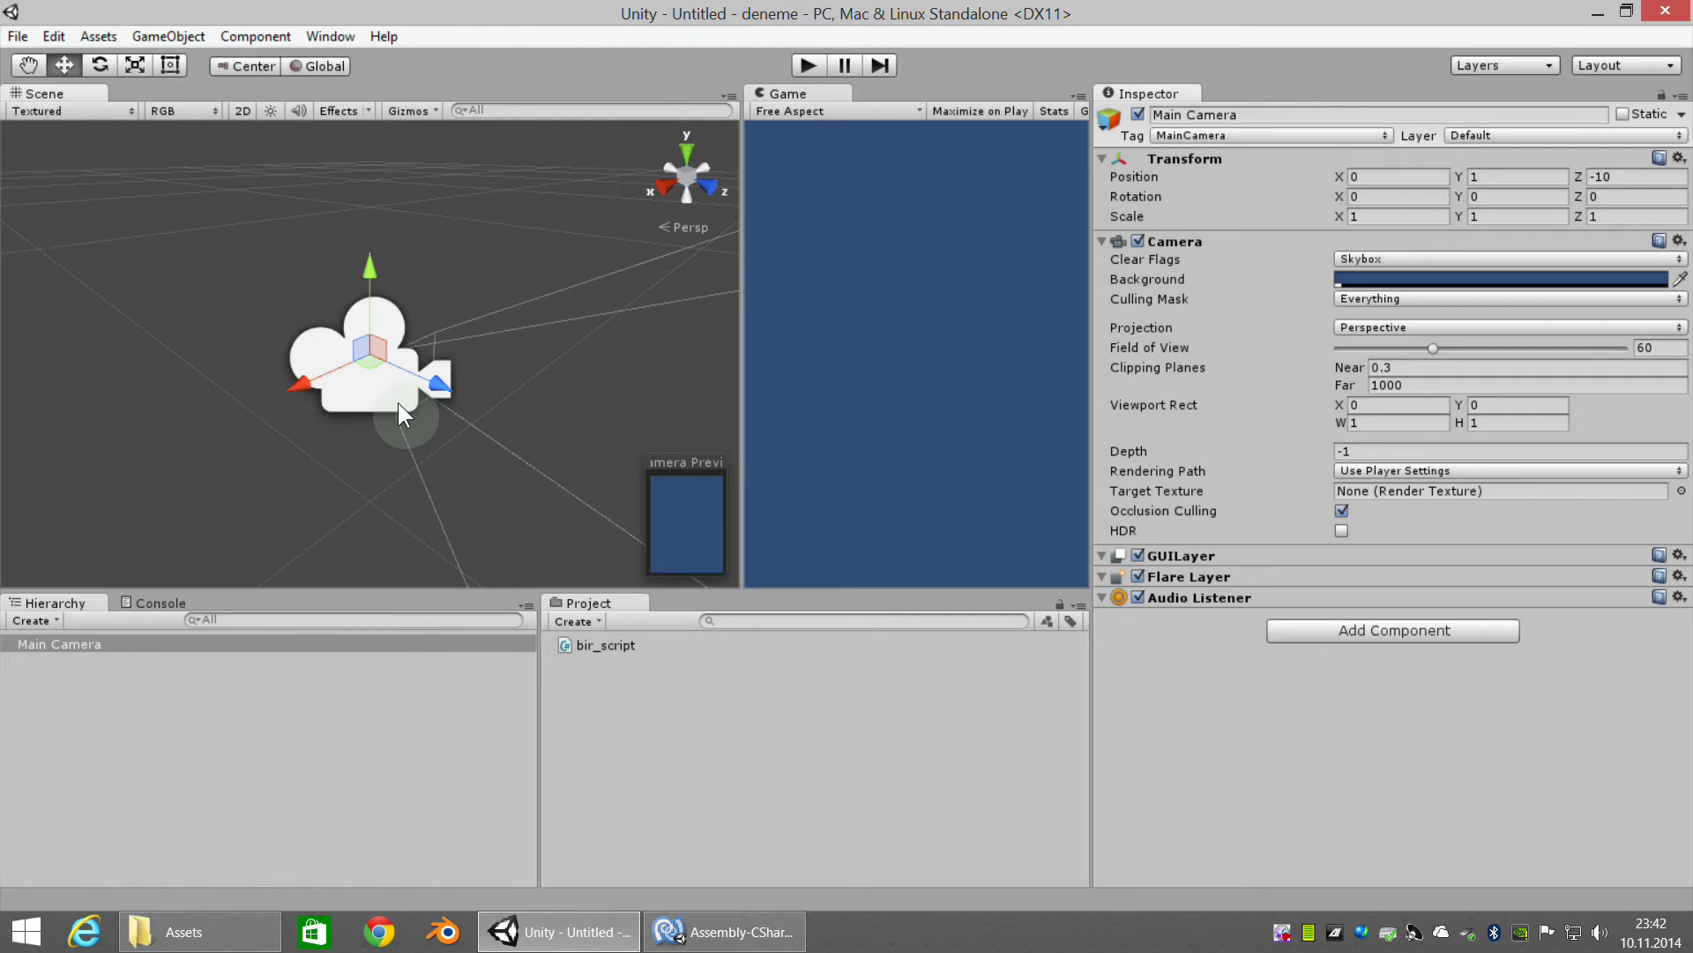
{"action": "left_click", "coordinate": [715, 917]}
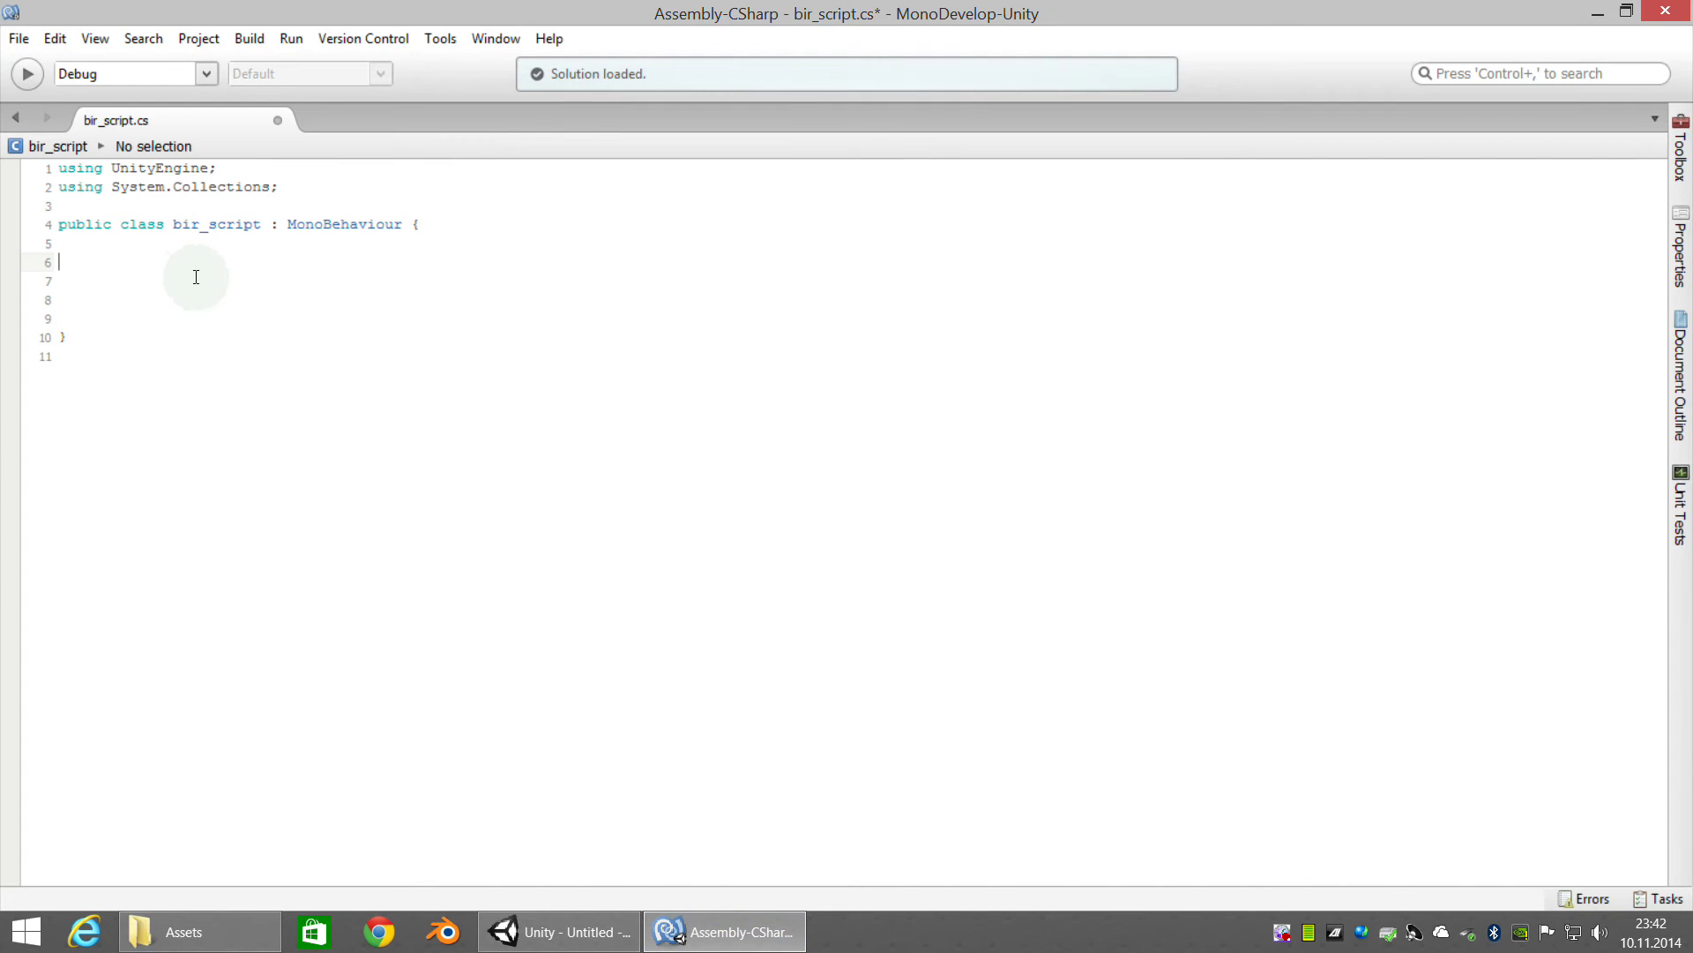
Write an indented void OnMouseDown() declaration on line 6
{"action": "type", "text": "vo"}
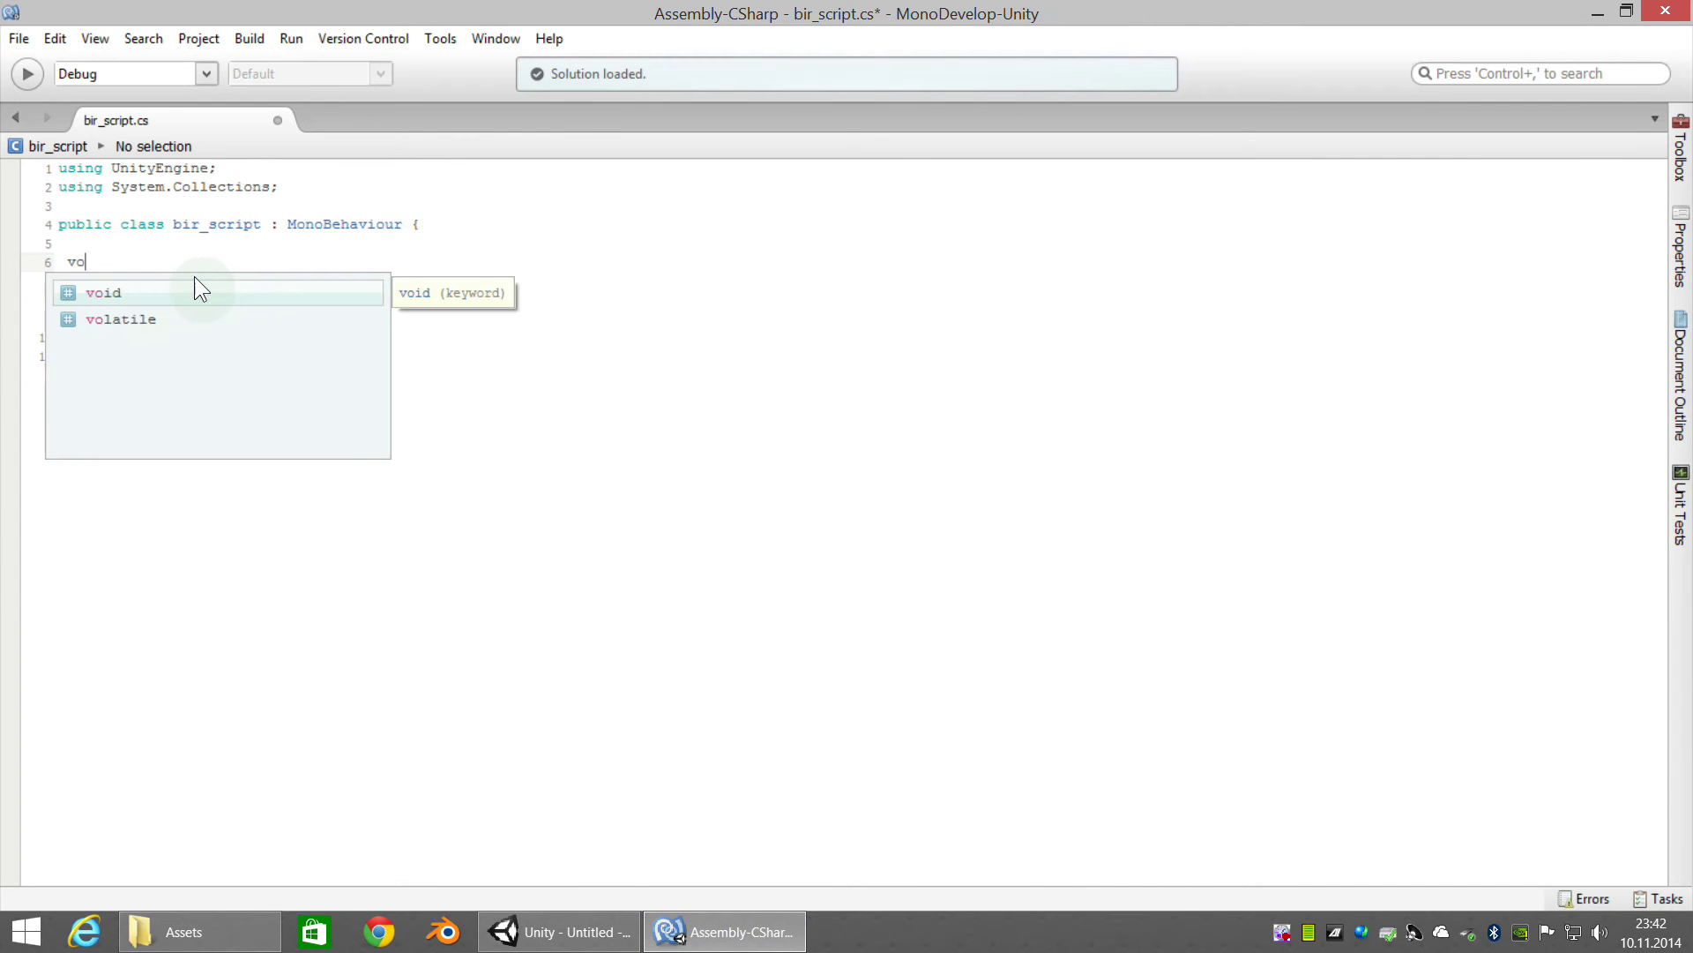
{"action": "type", "text": "id OnMouseDown()"}
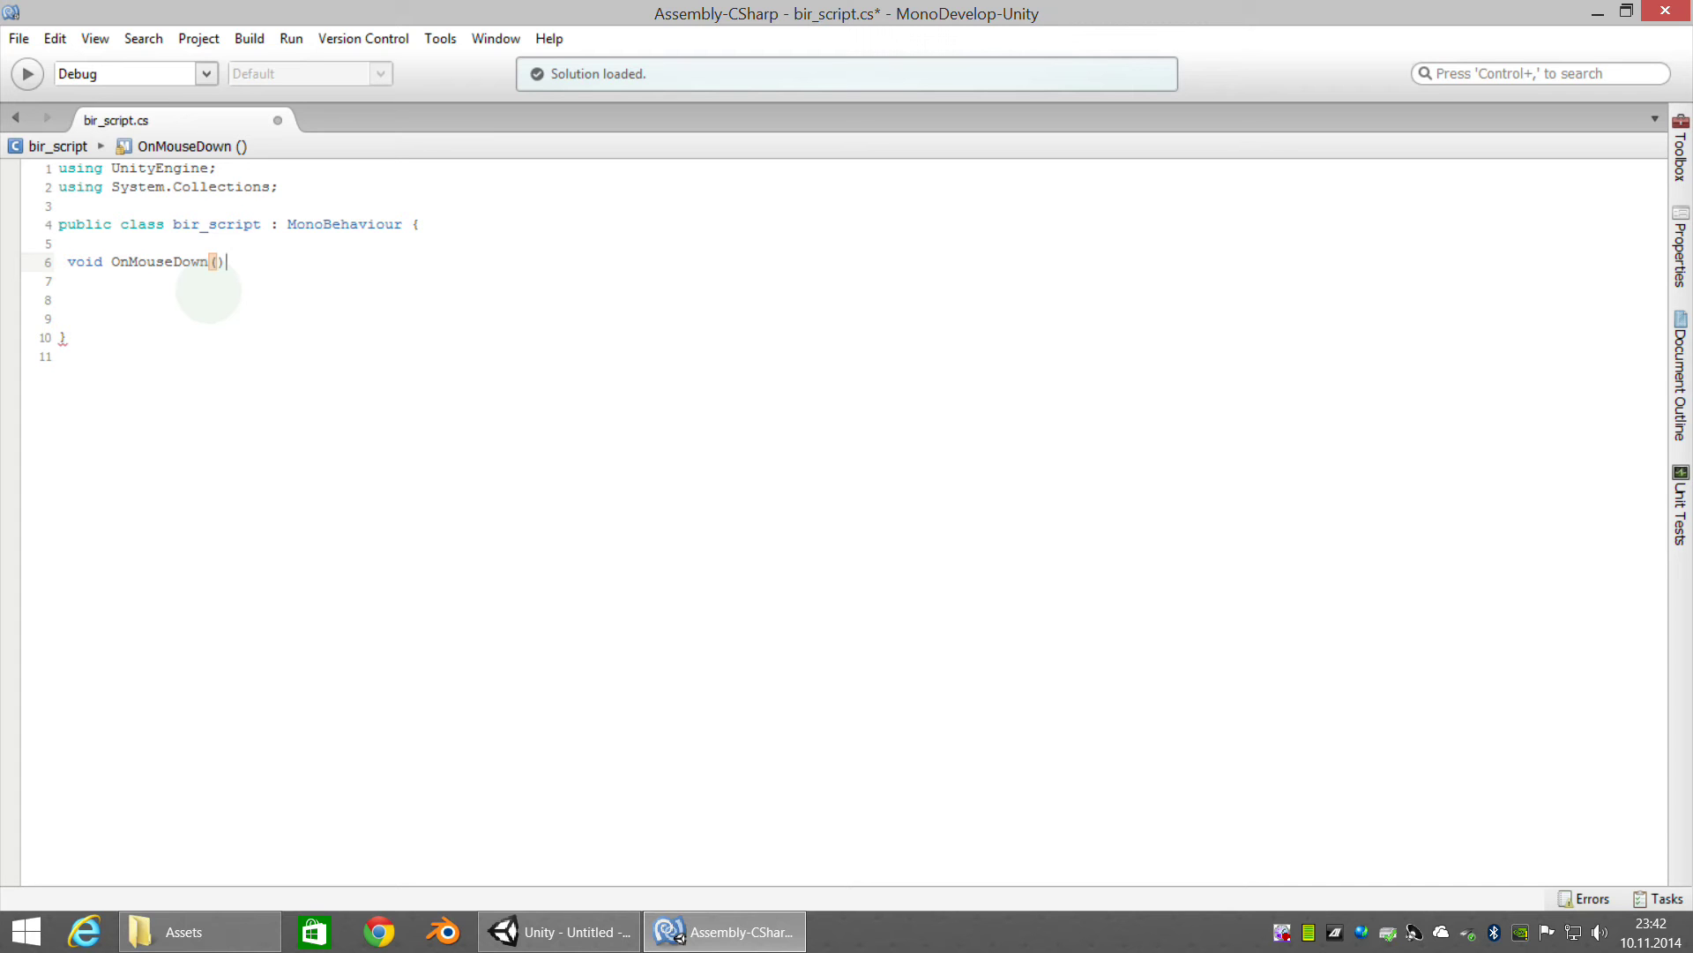
{"action": "key", "text": "Return"}
{"action": "key", "text": "Up"}
{"action": "key", "text": "BackSpace"}
{"action": "key", "text": "Tab"}
{"action": "key", "text": "Down"}
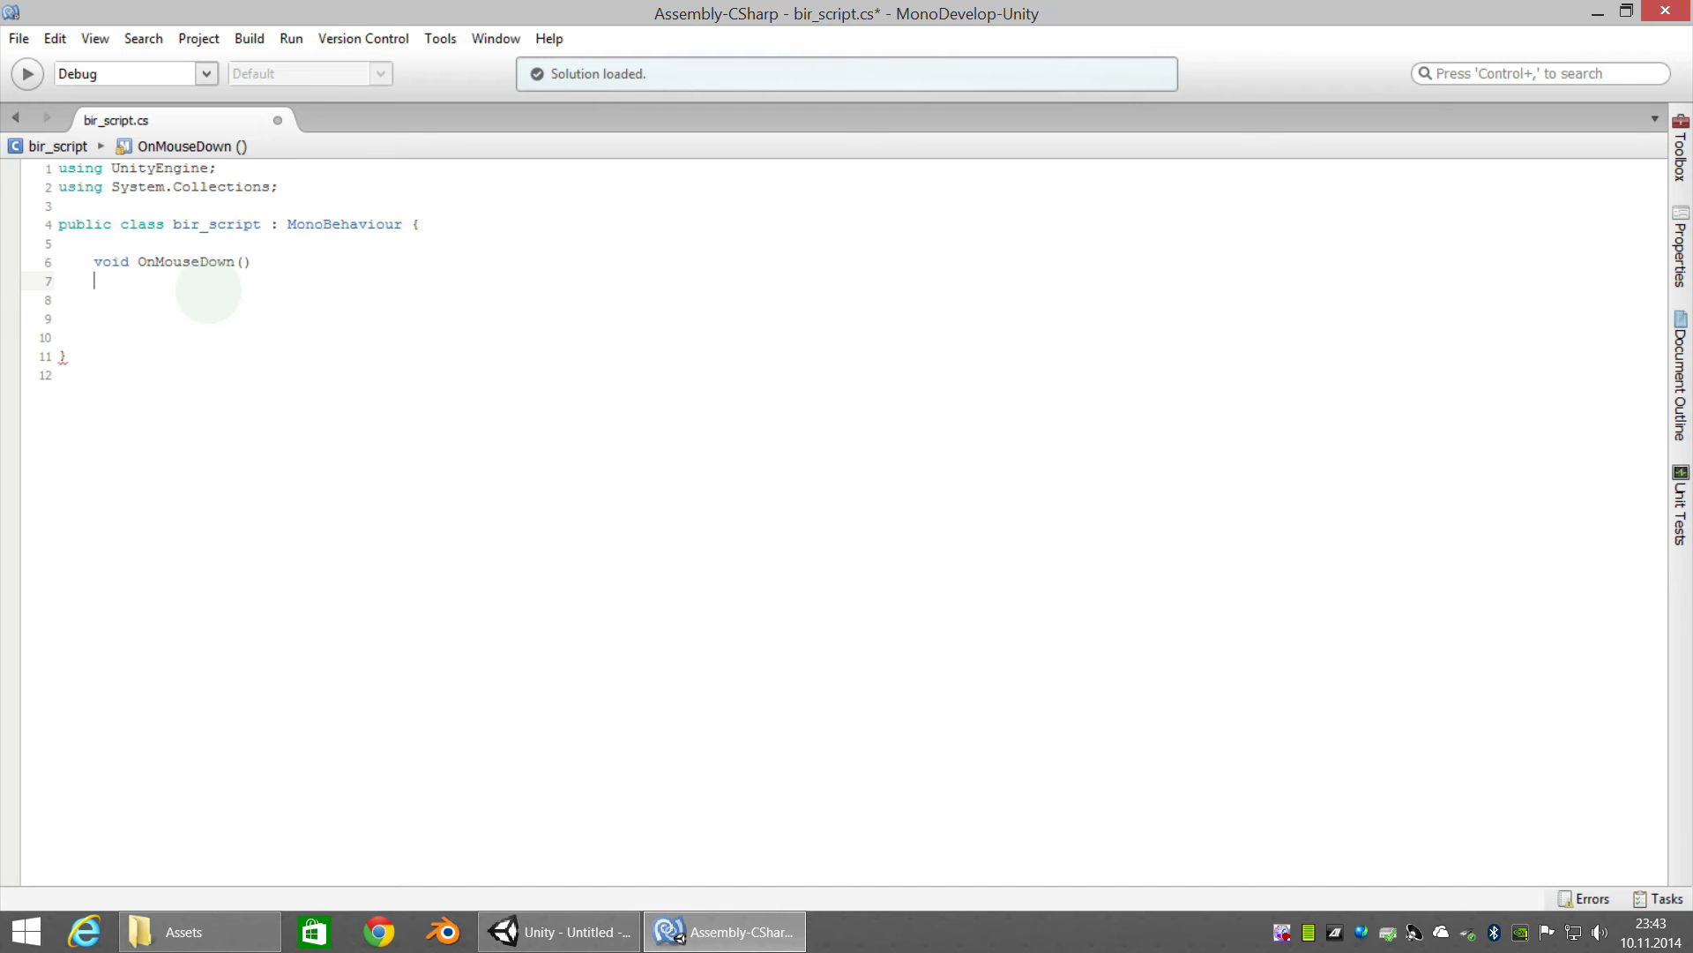
Add braces for the method body and type return bir_ifade; inside it
{"action": "type", "text": "{"}
{"action": "key", "text": "Return"}
{"action": "key", "text": "Return"}
{"action": "key", "text": "Return"}
{"action": "key", "text": "Return"}
{"action": "key", "text": "Return"}
{"action": "type", "text": "}"}
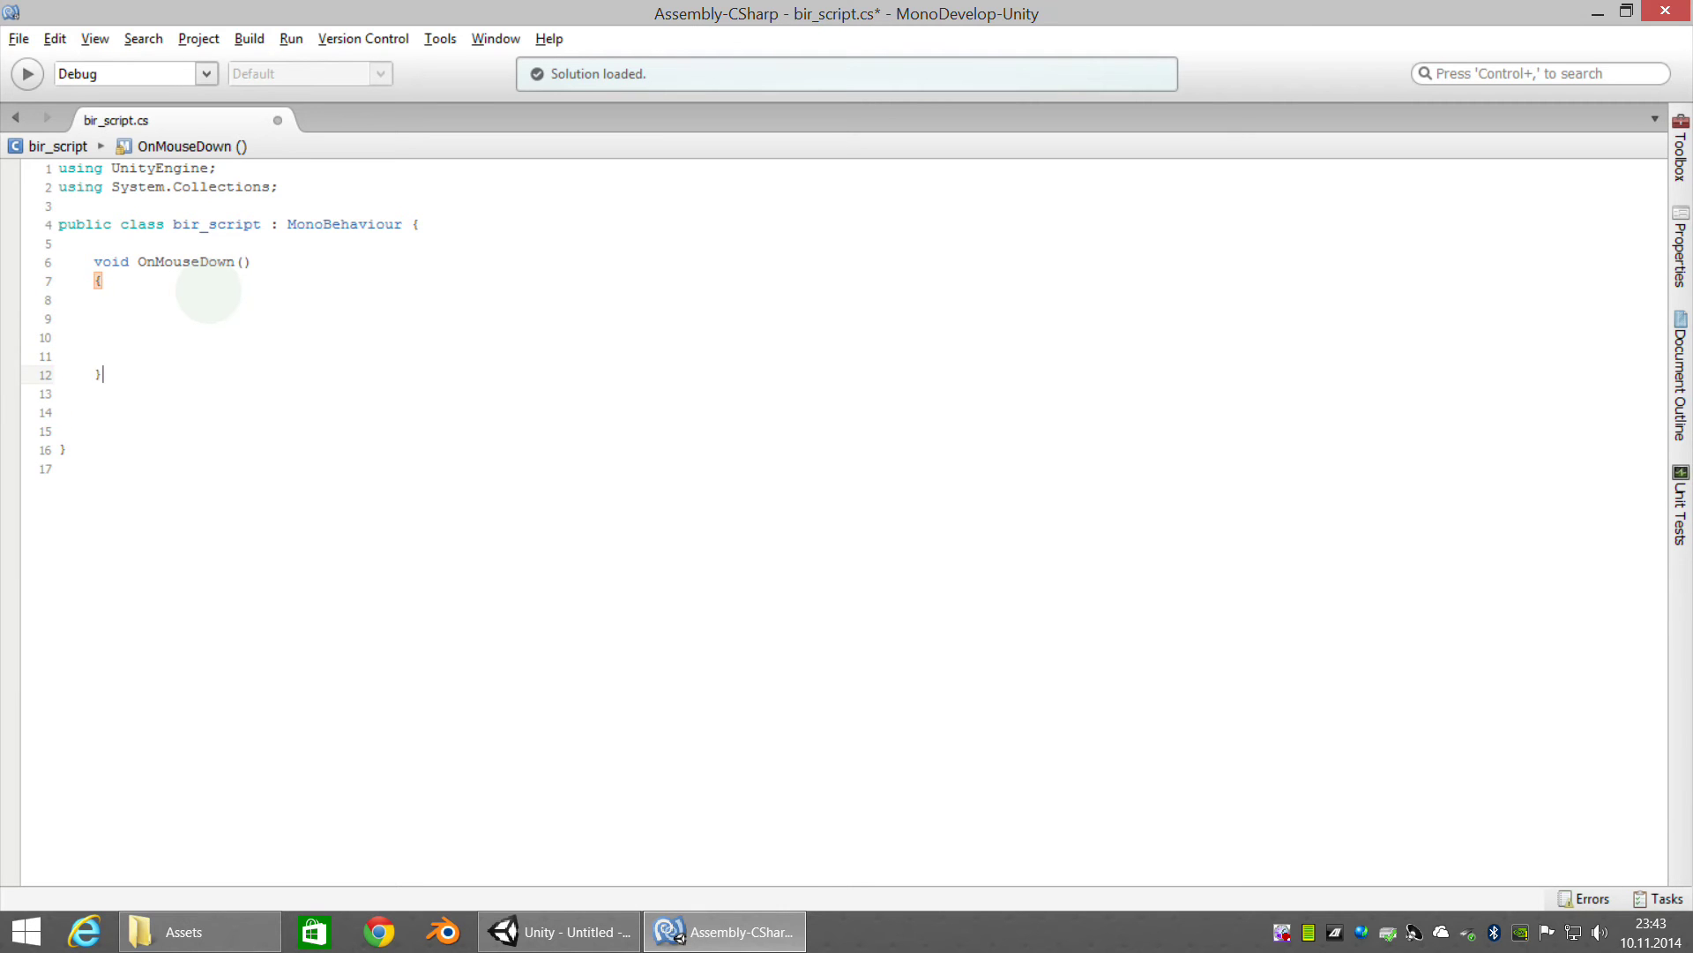
{"action": "key", "text": "Up"}
{"action": "key", "text": "Up"}
{"action": "key", "text": "Up"}
{"action": "key", "text": "Up"}
{"action": "key", "text": "Up"}
{"action": "key", "text": "Up"}
{"action": "key", "text": "Right"}
{"action": "key", "text": "Right"}
{"action": "key", "text": "Right"}
{"action": "key", "text": "Down"}
{"action": "key", "text": "Down"}
{"action": "key", "text": "Down"}
{"action": "key", "text": "Down"}
{"action": "key", "text": "Down"}
{"action": "type", "text": "rent"}
{"action": "key", "text": "BackSpace"}
{"action": "key", "text": "BackSpace"}
{"action": "key", "text": "BackSpace"}
{"action": "type", "text": "et"}
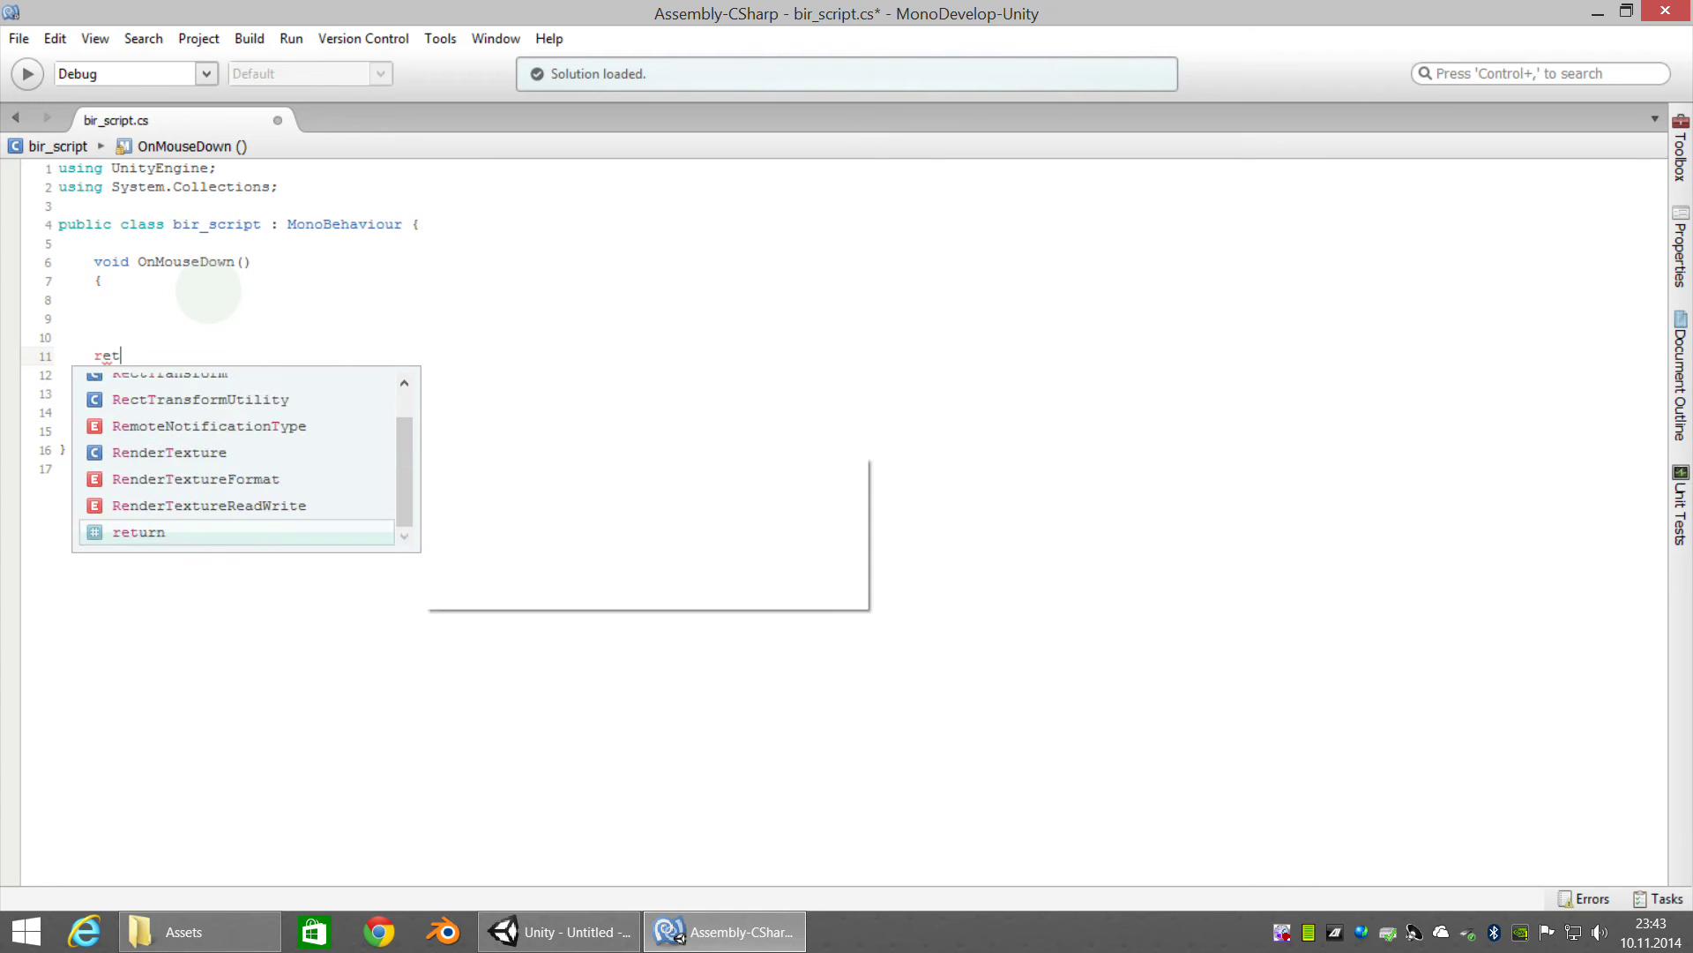
{"action": "type", "text": "urn bir_ifade"}
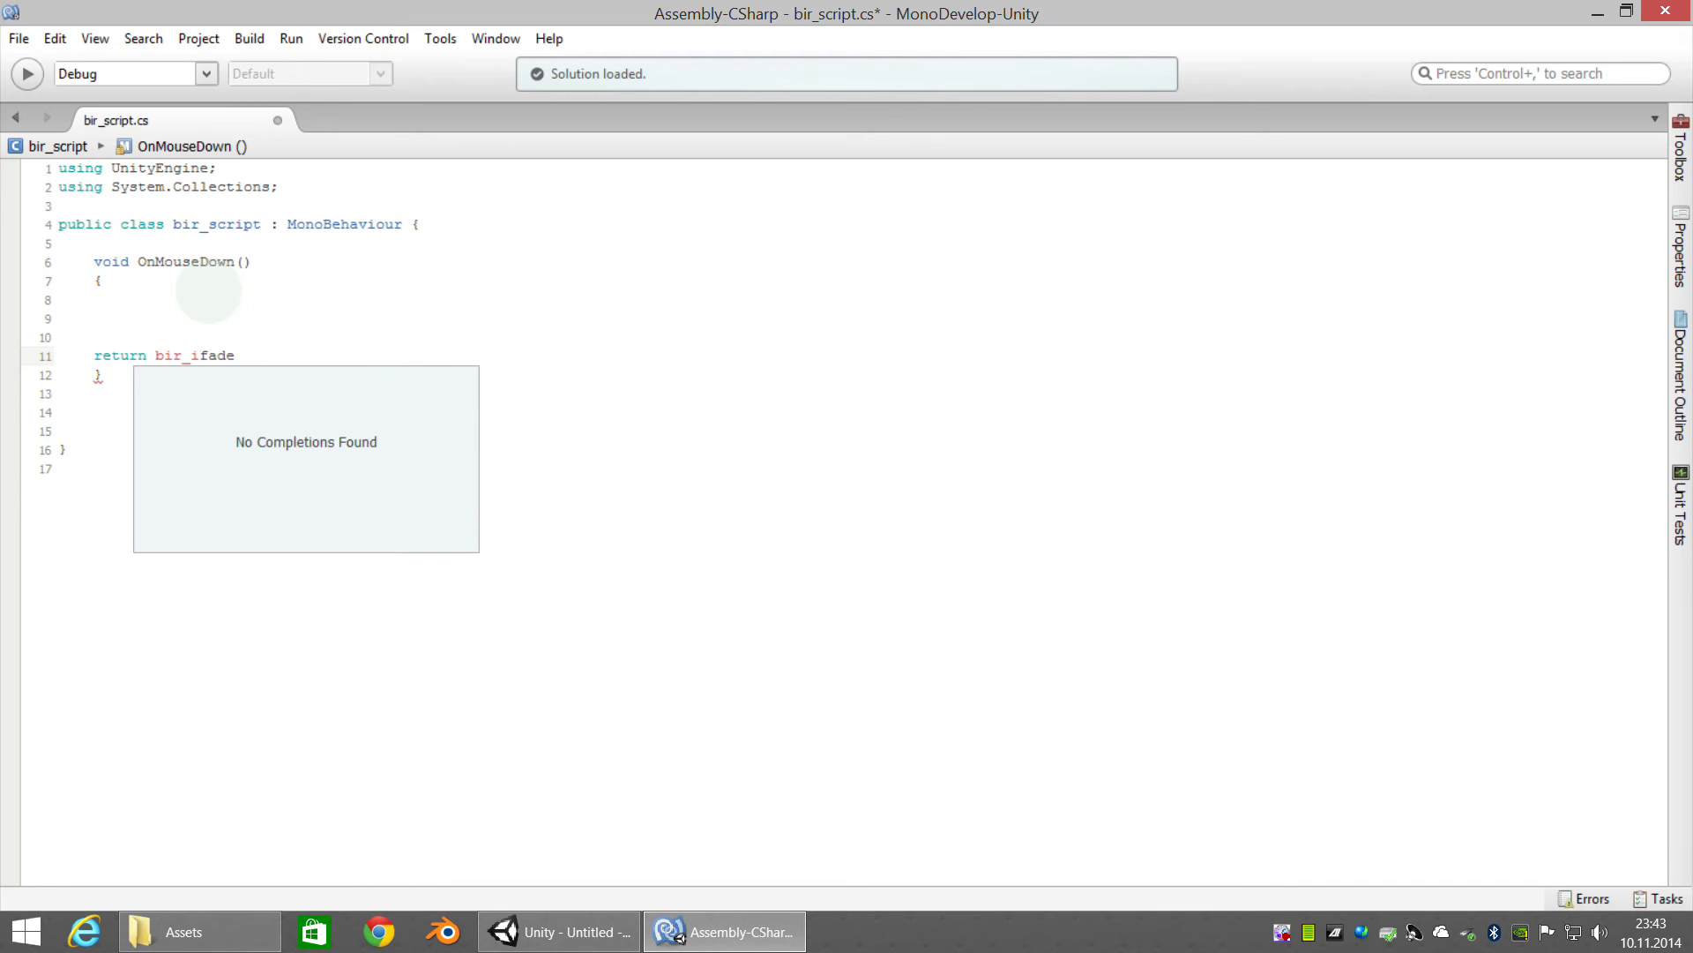
{"action": "type", "text": ";"}
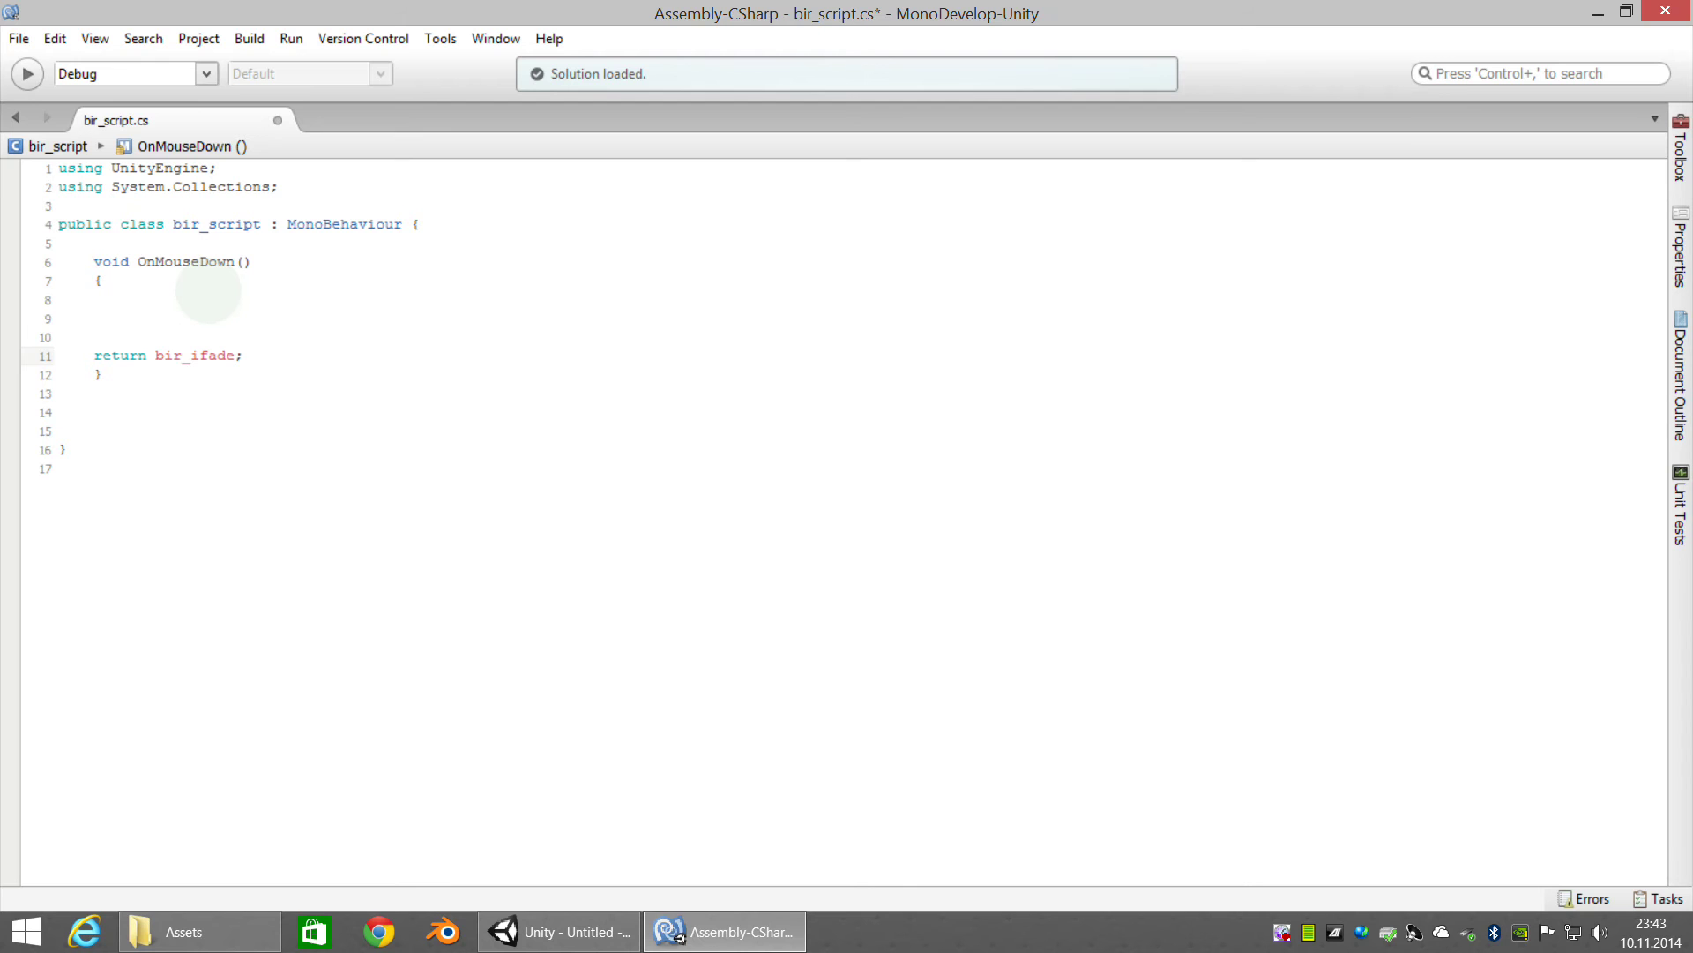
Change the OnMouseDown return type from void to int, then to string
{"action": "key", "text": "Up"}
{"action": "key", "text": "Up"}
{"action": "key", "text": "Up"}
{"action": "key", "text": "Up"}
{"action": "key", "text": "Up"}
{"action": "key", "text": "Left"}
{"action": "key", "text": "Left"}
{"action": "key", "text": "Left"}
{"action": "key", "text": "Left"}
{"action": "key", "text": "Left"}
{"action": "key", "text": "Left"}
{"action": "key", "text": "Left"}
{"action": "key", "text": "Left"}
{"action": "key", "text": "BackSpace"}
{"action": "key", "text": "BackSpace"}
{"action": "key", "text": "BackSpace"}
{"action": "key", "text": "BackSpace"}
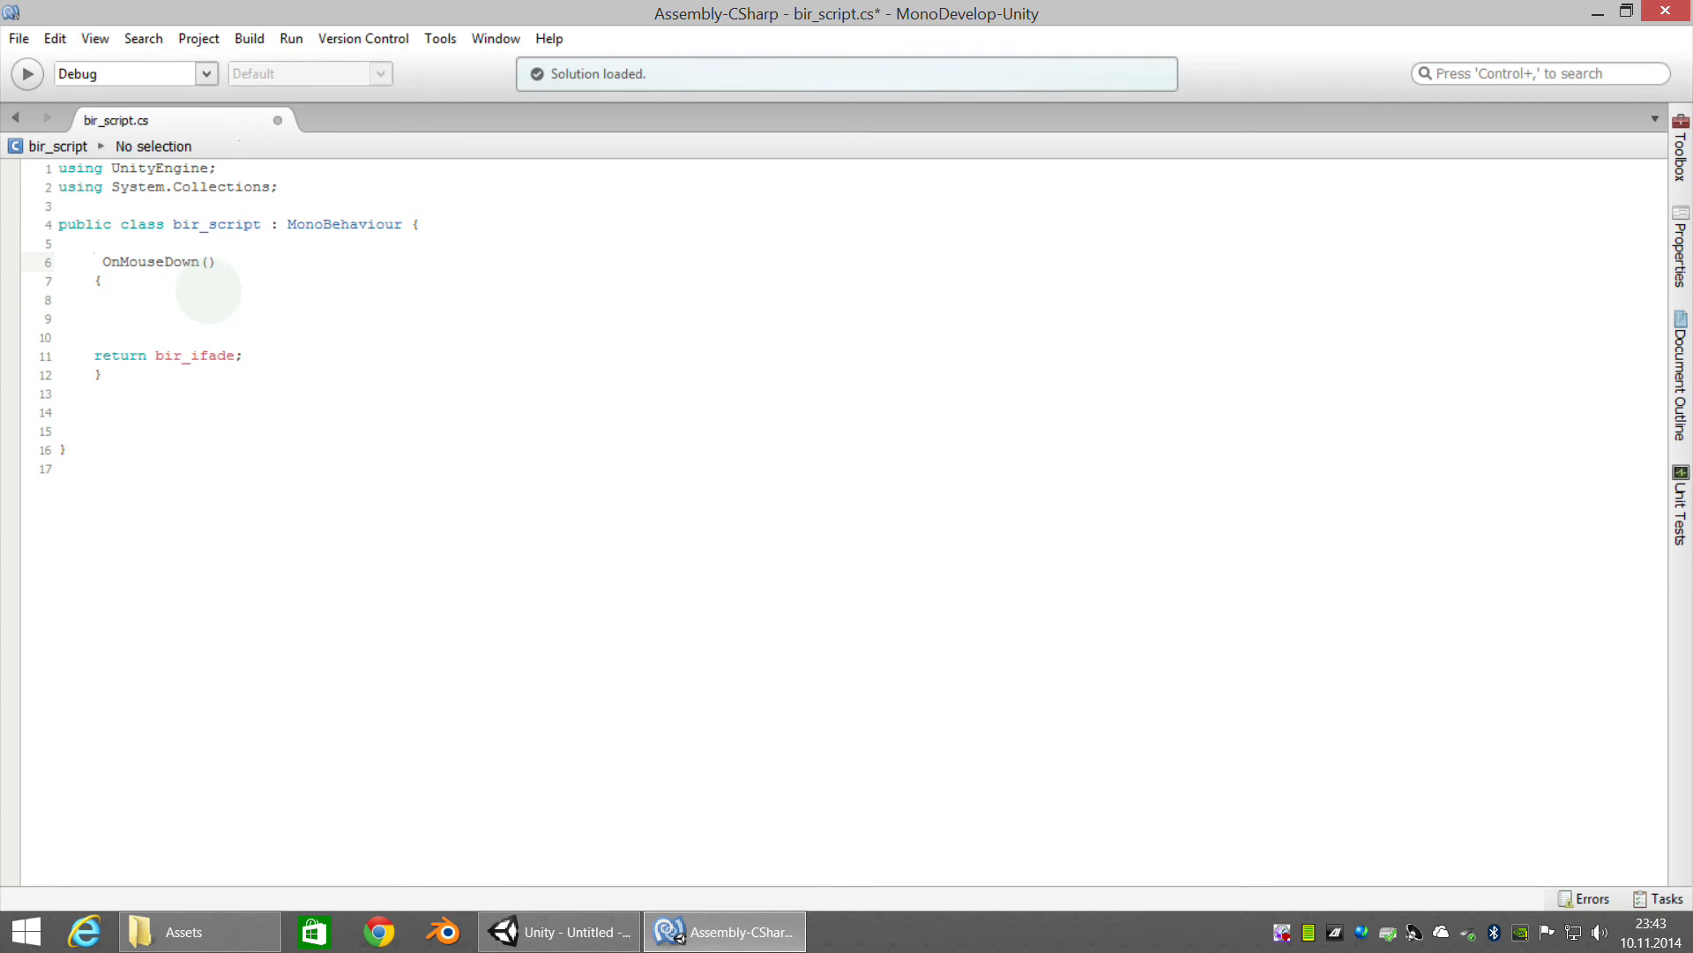
{"action": "type", "text": "int"}
{"action": "key", "text": "Left"}
{"action": "key", "text": "Left"}
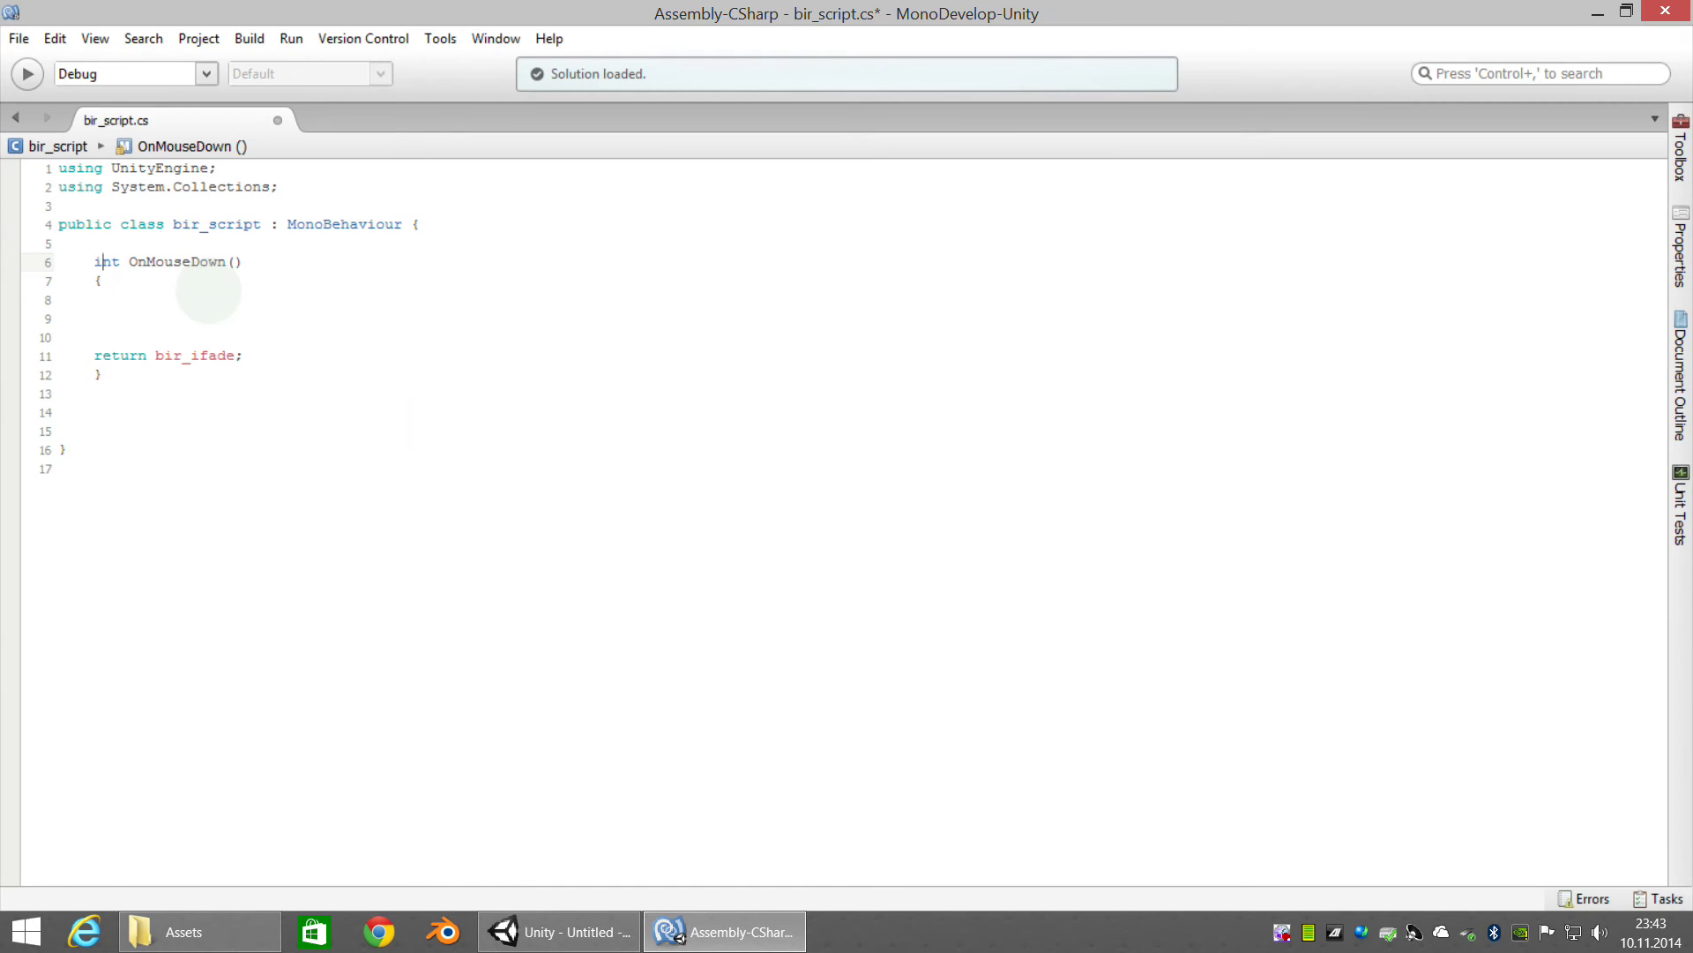
{"action": "left_click", "coordinate": [112, 261]}
{"action": "key", "text": "BackSpace"}
{"action": "key", "text": "BackSpace"}
{"action": "key", "text": "BackSpace"}
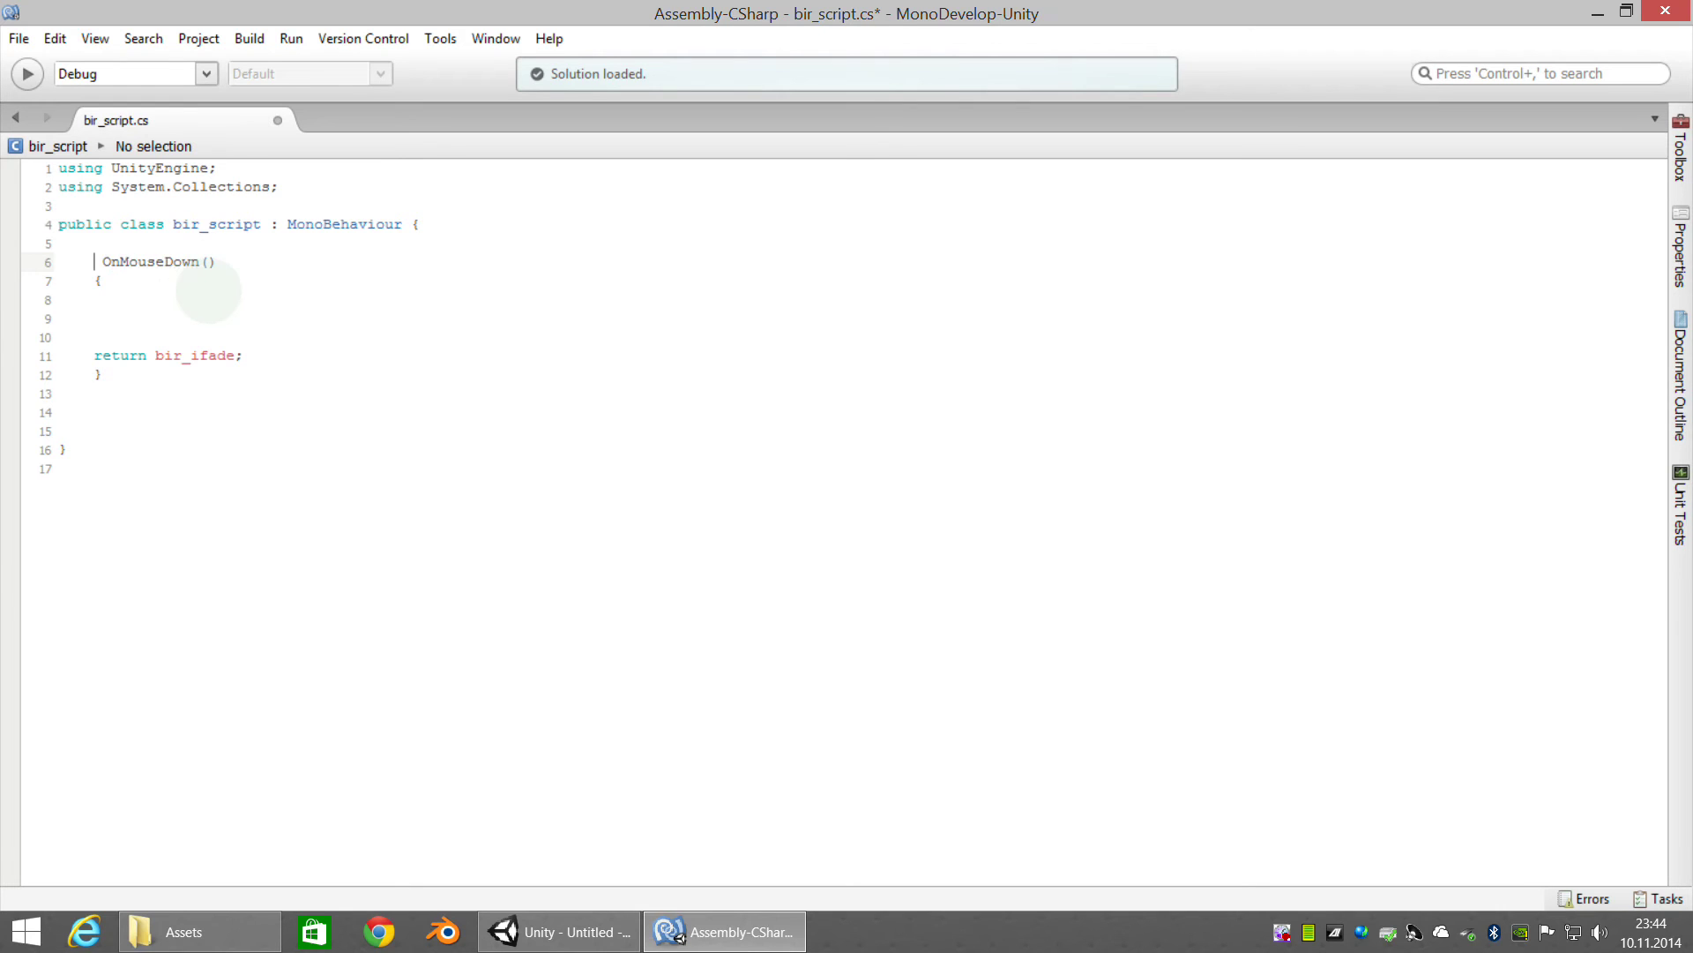
{"action": "type", "text": "string"}
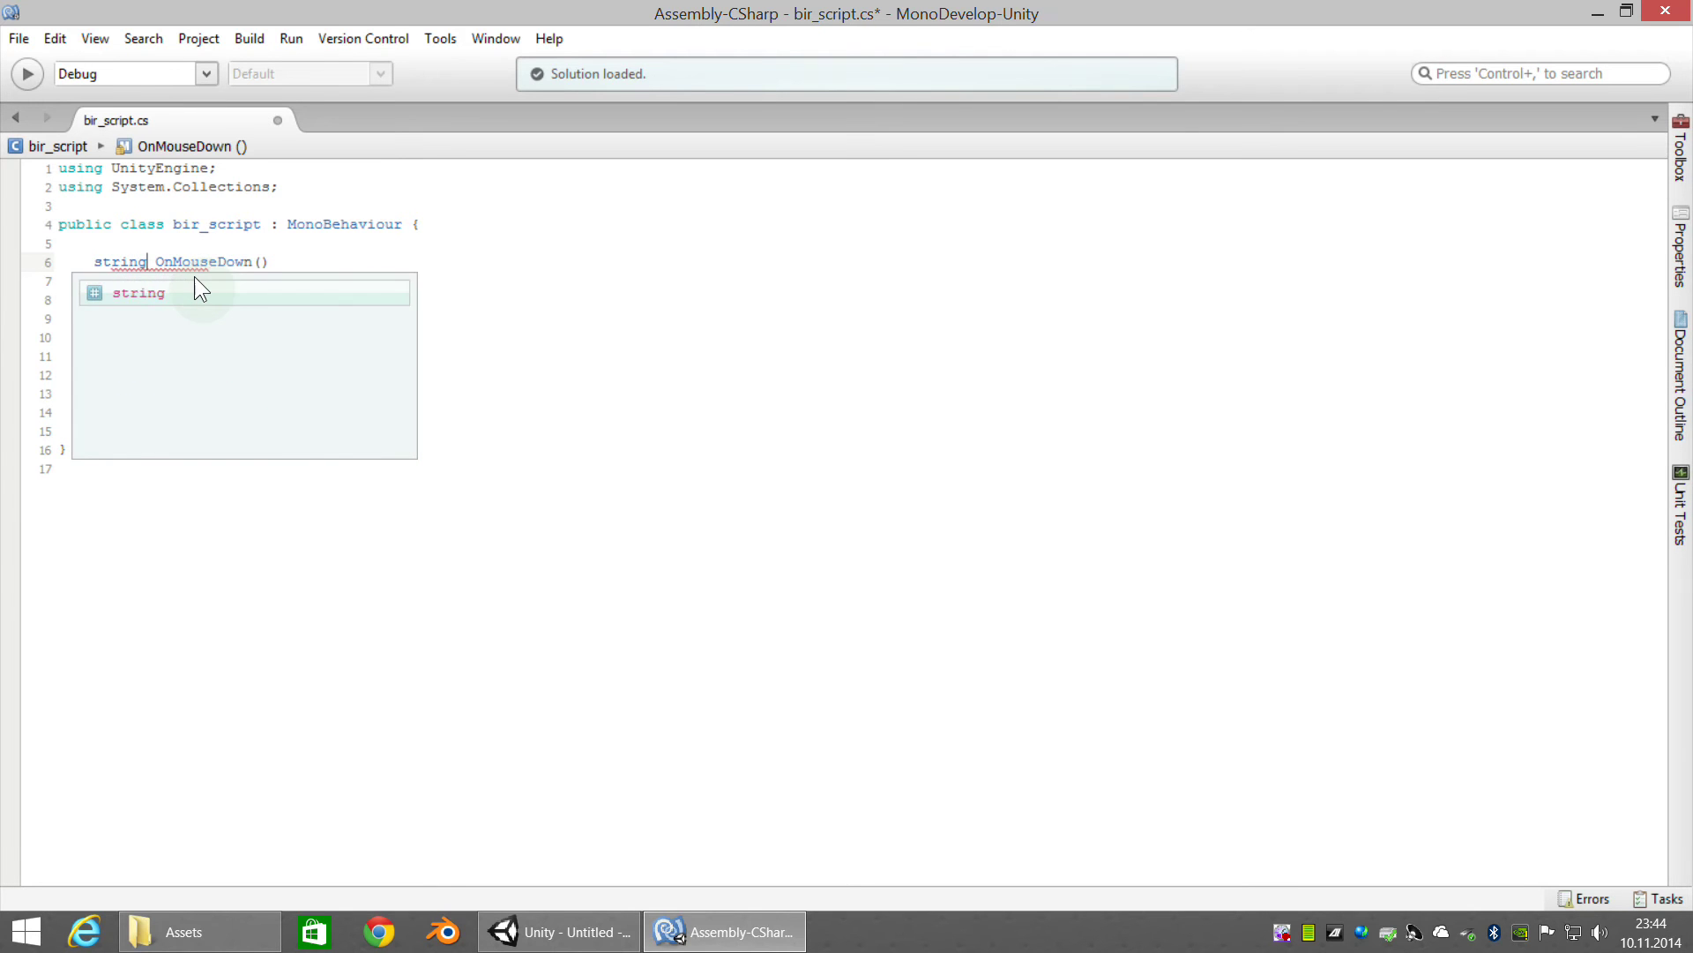
{"action": "key", "text": "Left"}
{"action": "key", "text": "Left"}
Add quotation marks around bir_ifade in the return line
{"action": "key", "text": "Left"}
{"action": "key", "text": "Left"}
{"action": "key", "text": "Left"}
{"action": "key", "text": "Right"}
{"action": "key", "text": "Right"}
{"action": "key", "text": "Right"}
{"action": "key", "text": "Down"}
{"action": "key", "text": "Down"}
{"action": "key", "text": "Down"}
{"action": "key", "text": "Down"}
{"action": "key", "text": "Down"}
{"action": "key", "text": "Right"}
{"action": "key", "text": "Right"}
{"action": "key", "text": "Right"}
{"action": "key", "text": "Left"}
{"action": "key", "text": "Left"}
{"action": "type", "text": "\""}
{"action": "type", "text": "\""}
{"action": "key", "text": "Left"}
{"action": "key", "text": "Left"}
{"action": "key", "text": "Left"}
{"action": "key", "text": "Left"}
{"action": "key", "text": "Left"}
{"action": "key", "text": "Left"}
{"action": "key", "text": "Up"}
{"action": "key", "text": "Up"}
{"action": "key", "text": "Up"}
{"action": "key", "text": "Up"}
{"action": "key", "text": "Up"}
{"action": "key", "text": "Down"}
Delete the return line and begin erasing the string return type
{"action": "key", "text": "Down"}
{"action": "key", "text": "Down"}
{"action": "key", "text": "Down"}
{"action": "key", "text": "Down"}
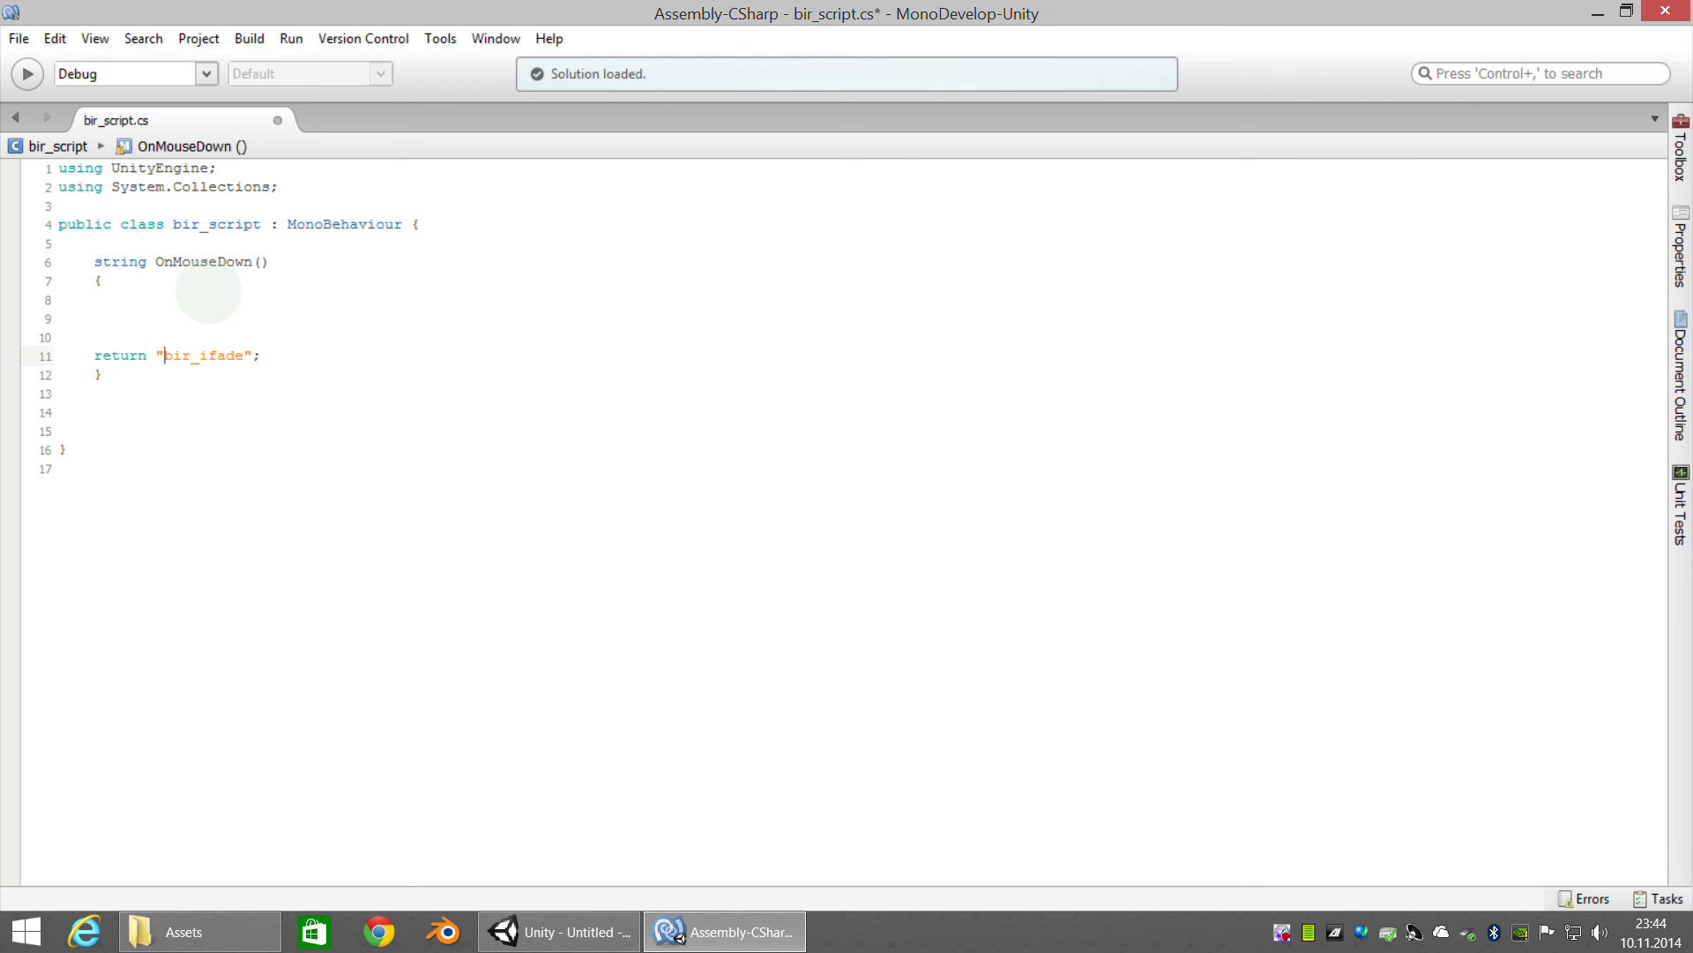
{"action": "key", "text": "shift+End"}
{"action": "key", "text": "Delete"}
{"action": "key", "text": "Up"}
{"action": "key", "text": "Up"}
{"action": "key", "text": "Up"}
{"action": "key", "text": "Down"}
{"action": "key", "text": "Up"}
{"action": "key", "text": "Up"}
{"action": "key", "text": "Up"}
{"action": "key", "text": "Home"}
{"action": "key", "text": "Delete"}
{"action": "key", "text": "Delete"}
{"action": "key", "text": "Delete"}
{"action": "key", "text": "Delete"}
{"action": "key", "text": "Delete"}
{"action": "key", "text": "Delete"}
{"action": "key", "text": "Delete"}
Restore the void return type, add Destroy (gameObject); to OnMouseDown, and save bir_script.cs
{"action": "type", "text": "void"}
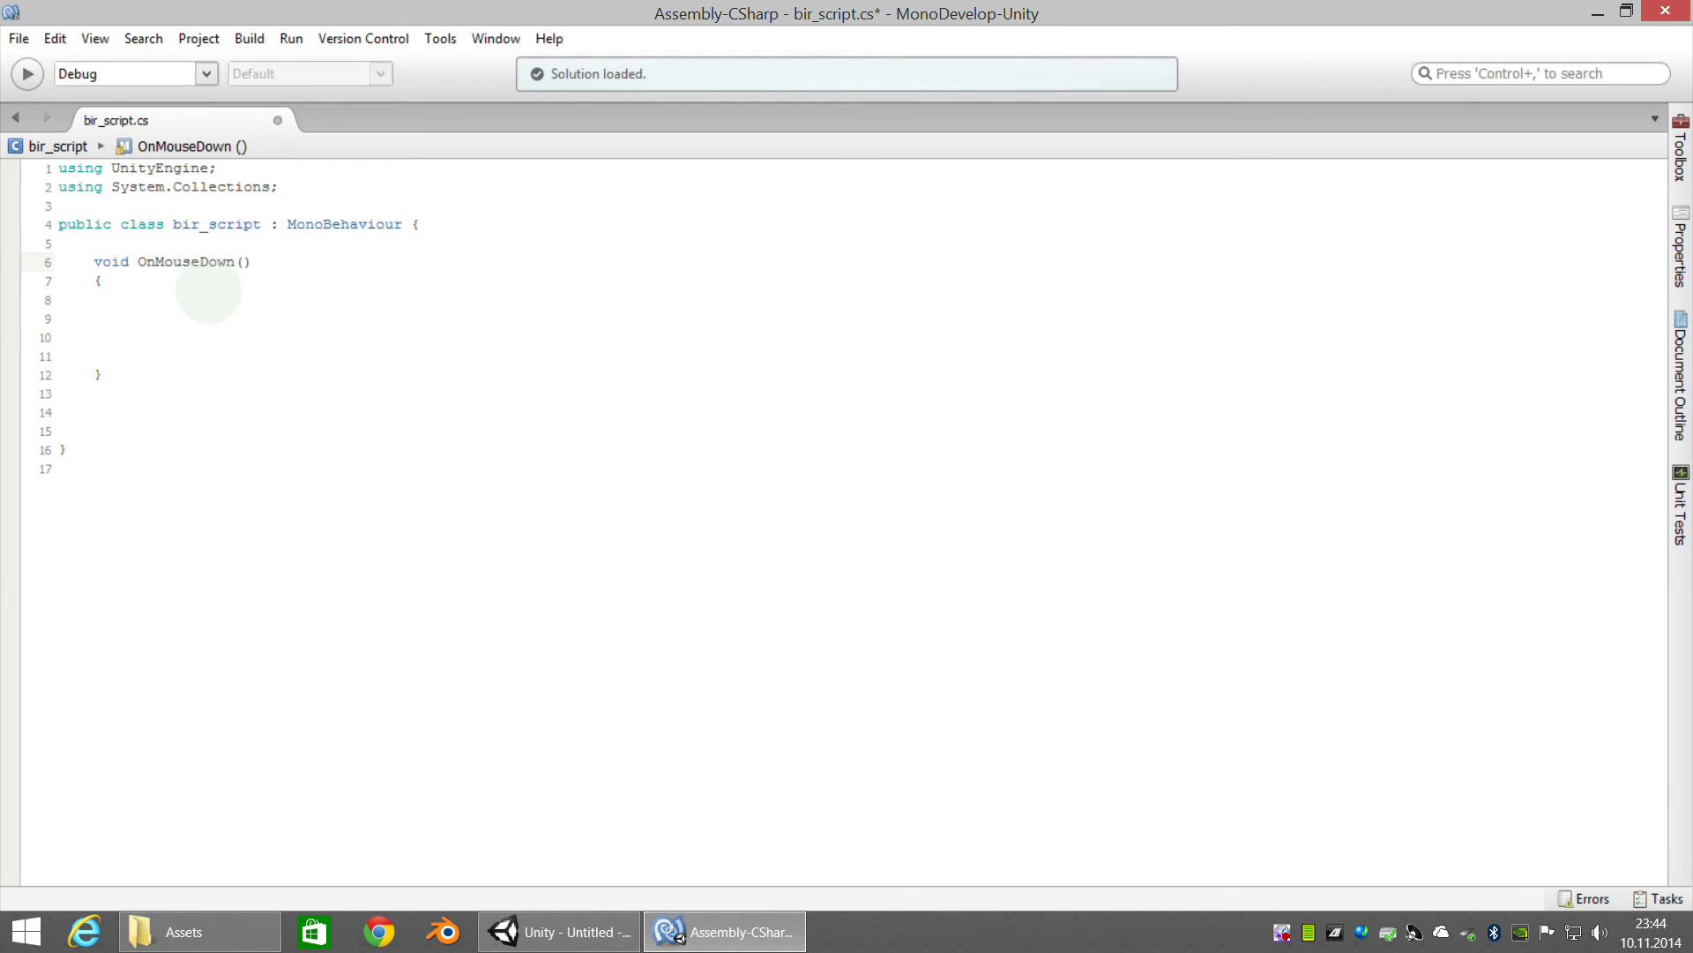
{"action": "key", "text": "Down"}
{"action": "key", "text": "Down"}
{"action": "key", "text": "Down"}
{"action": "type", "text": "Destroy"}
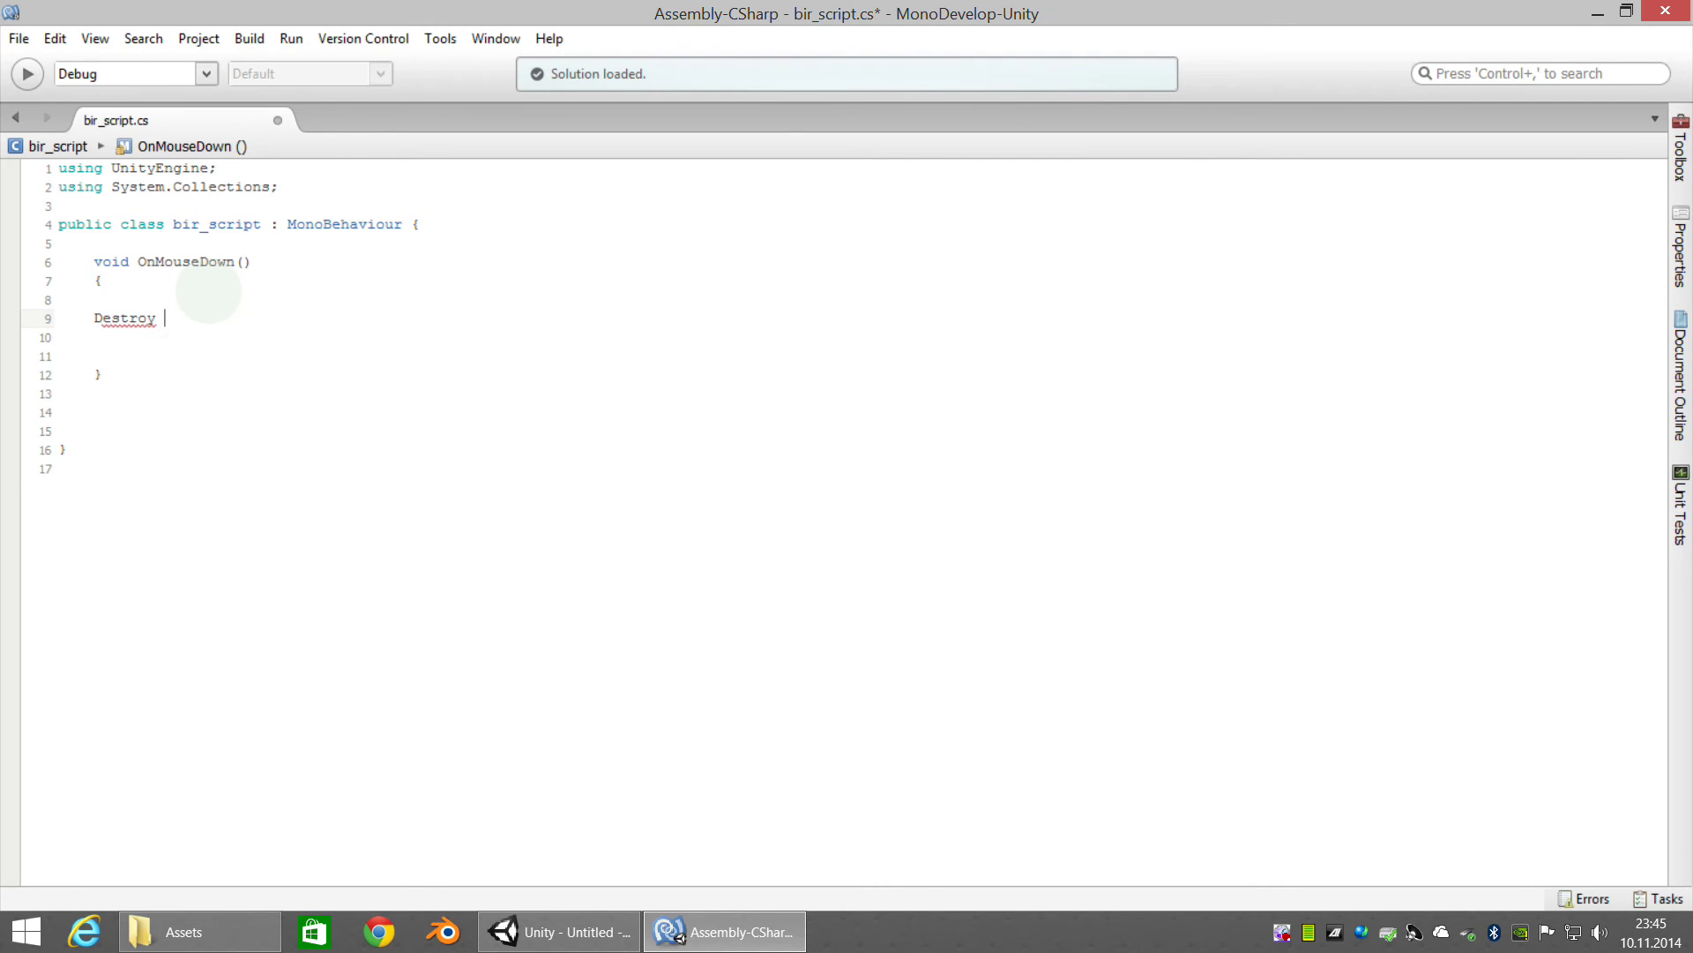
{"action": "type", "text": " ("}
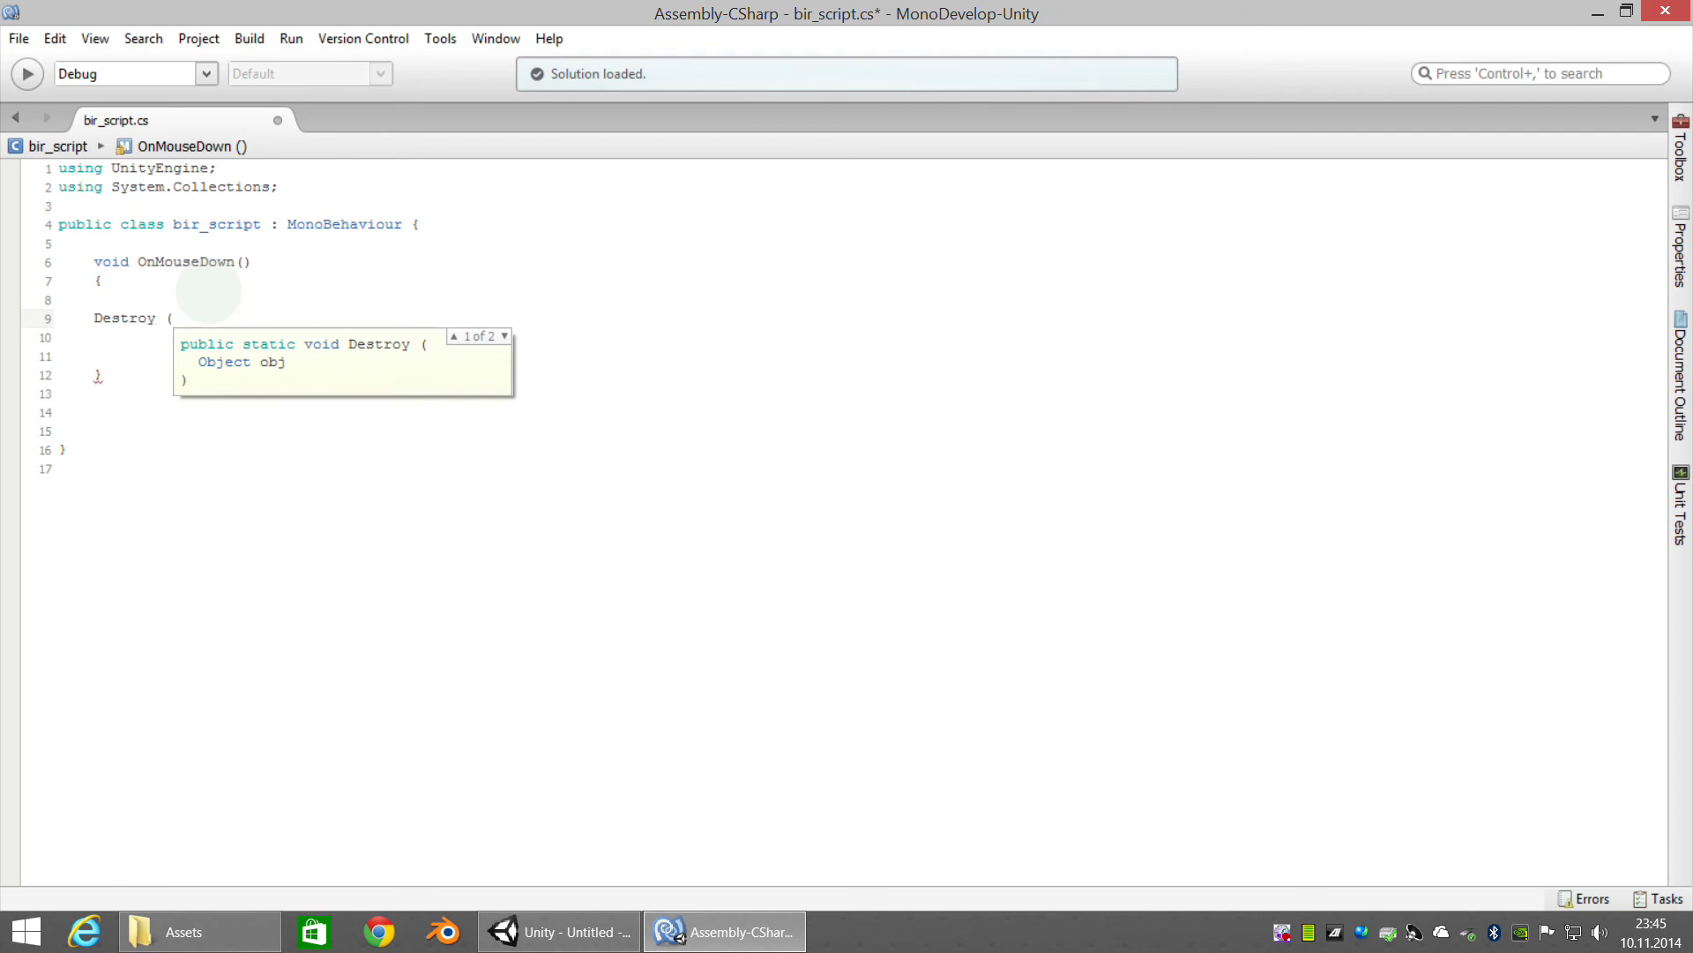
{"action": "type", "text": "ga"}
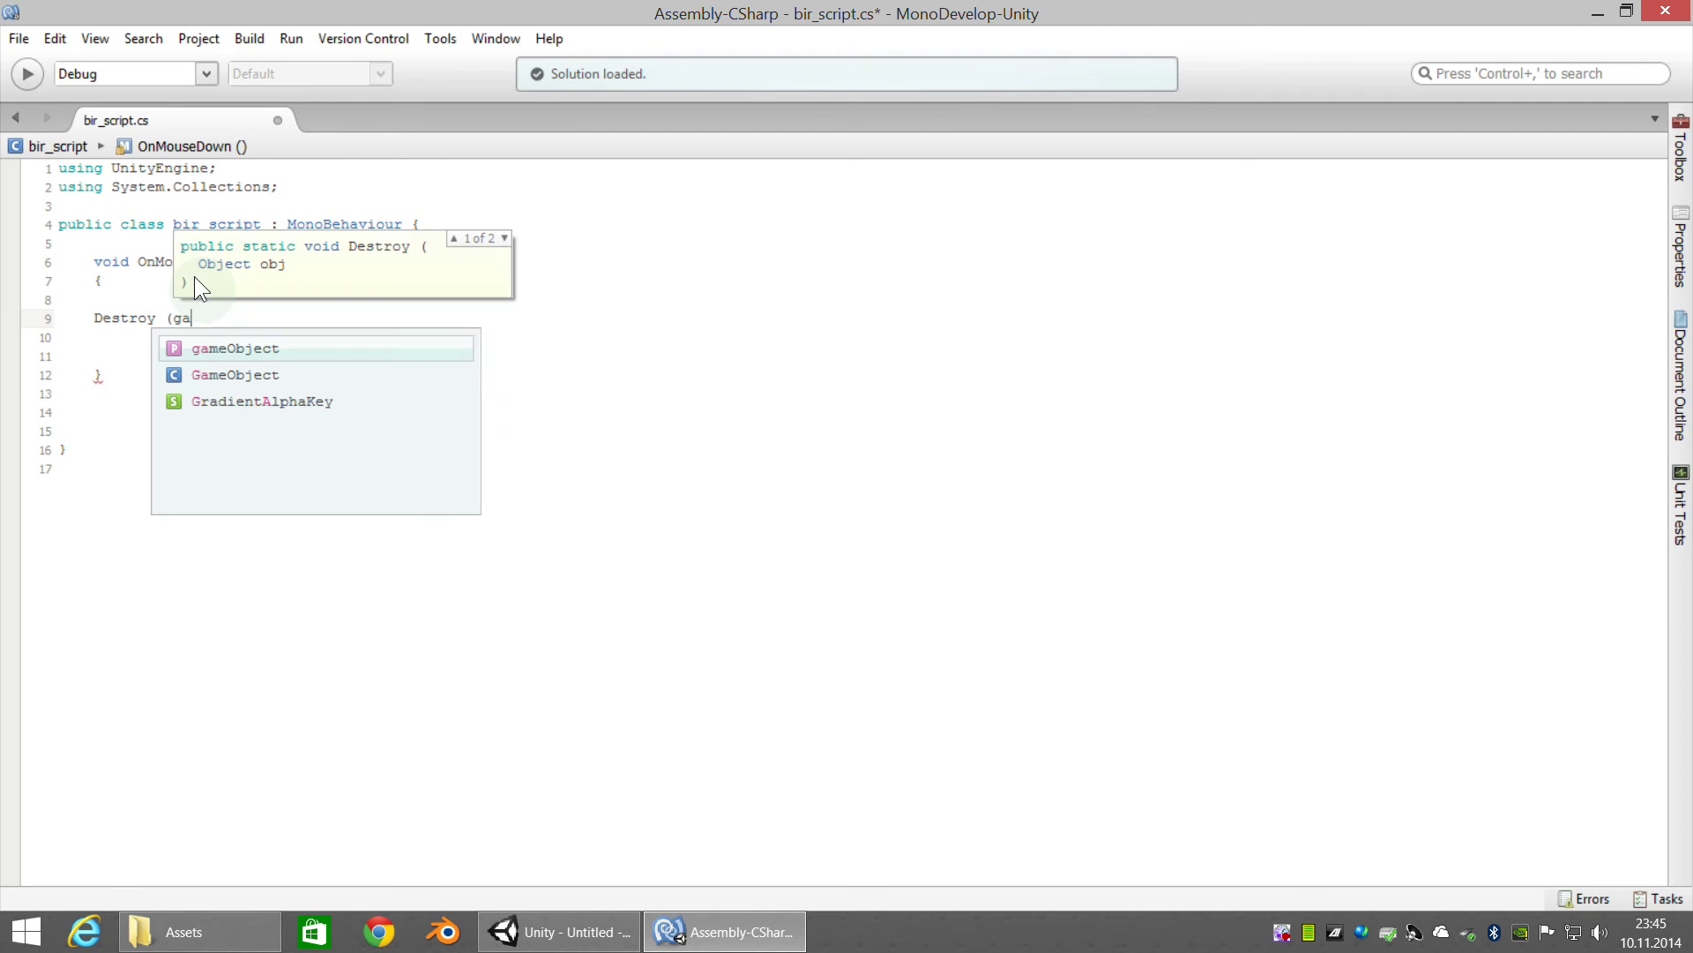
{"action": "type", "text": "me"}
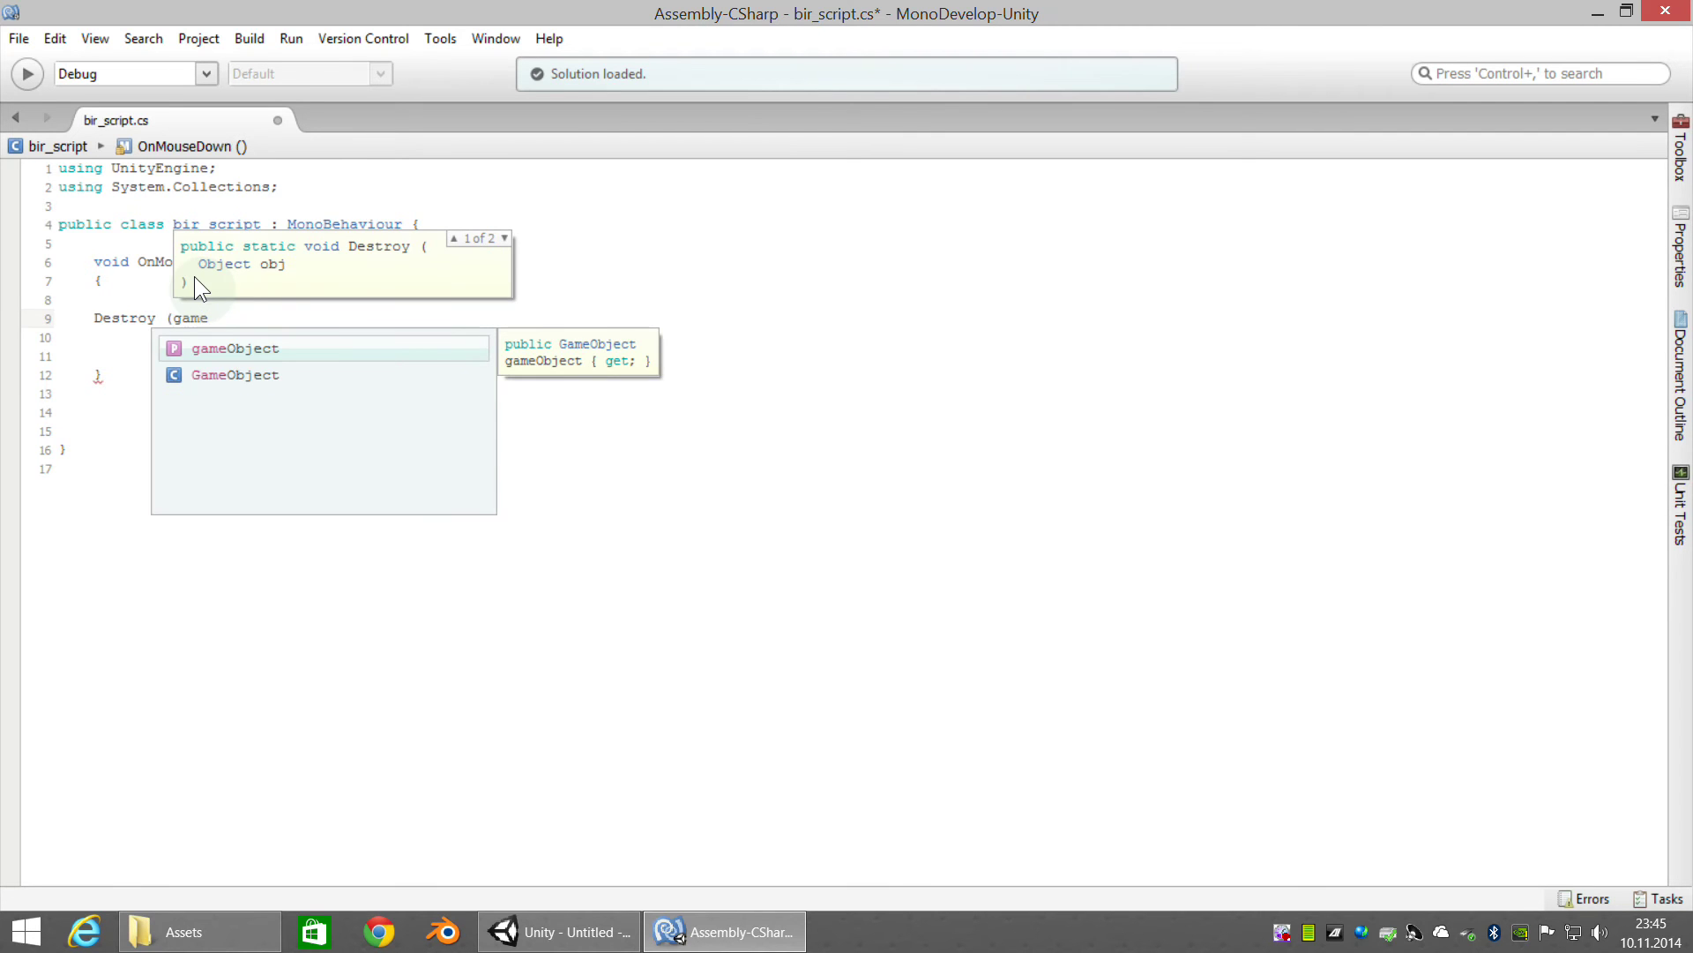
{"action": "type", "text": "Object)"}
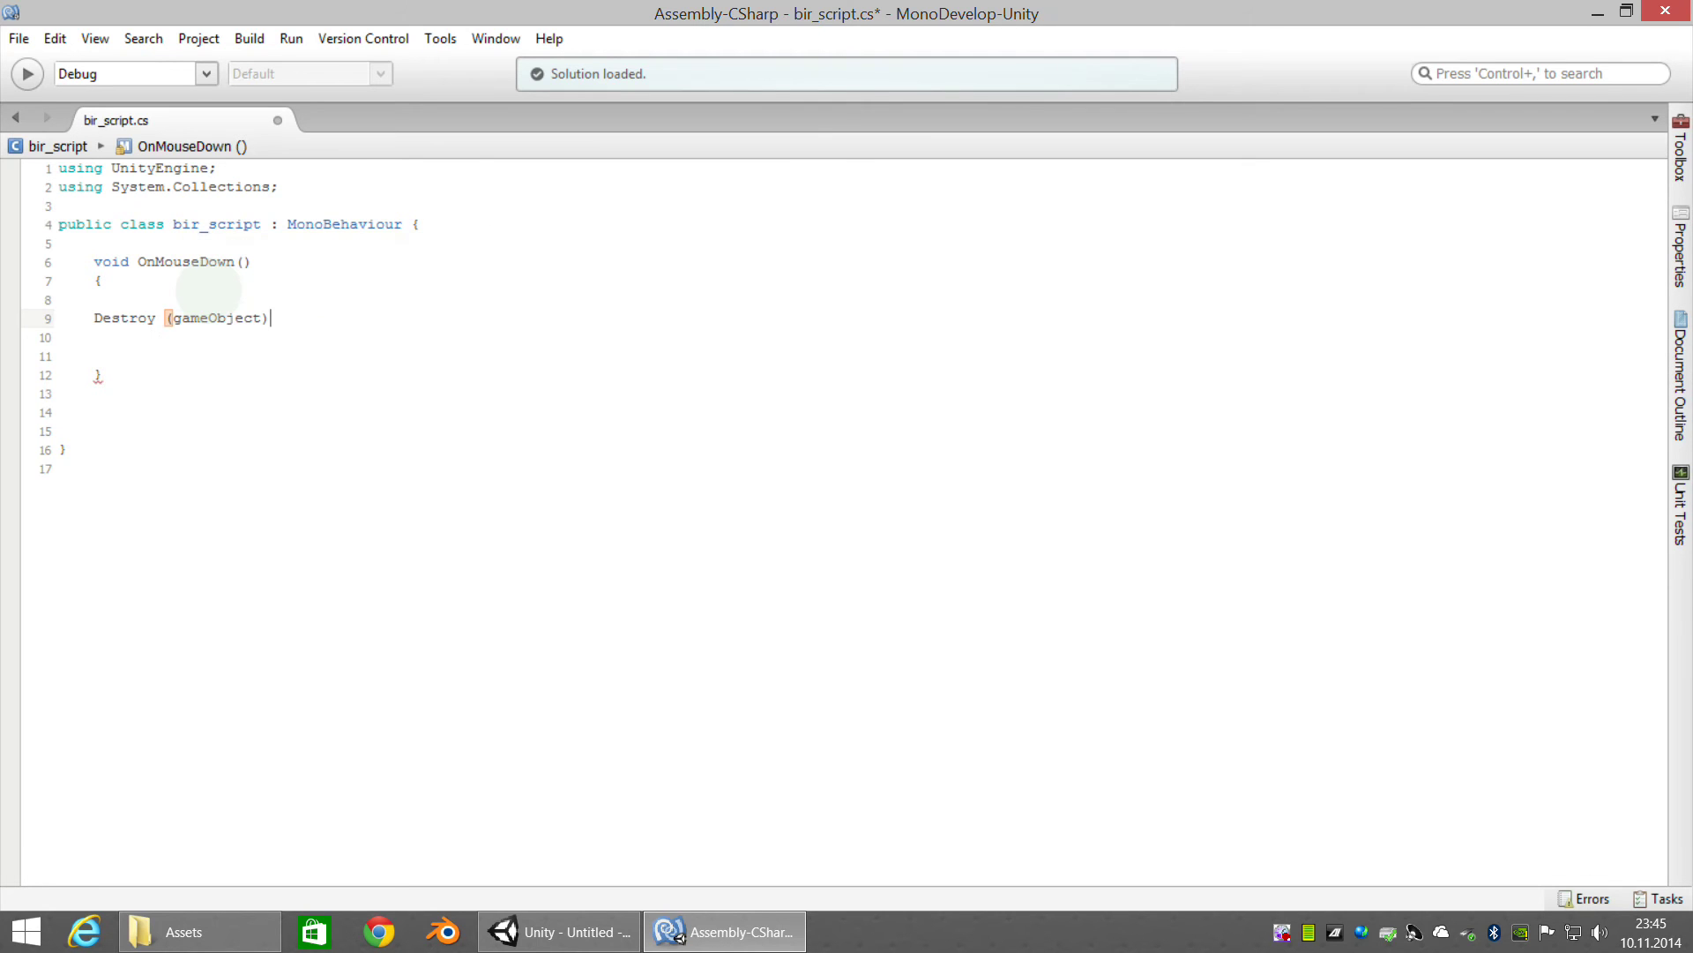
{"action": "type", "text": ";"}
{"action": "left_click", "coordinate": [59, 337]}
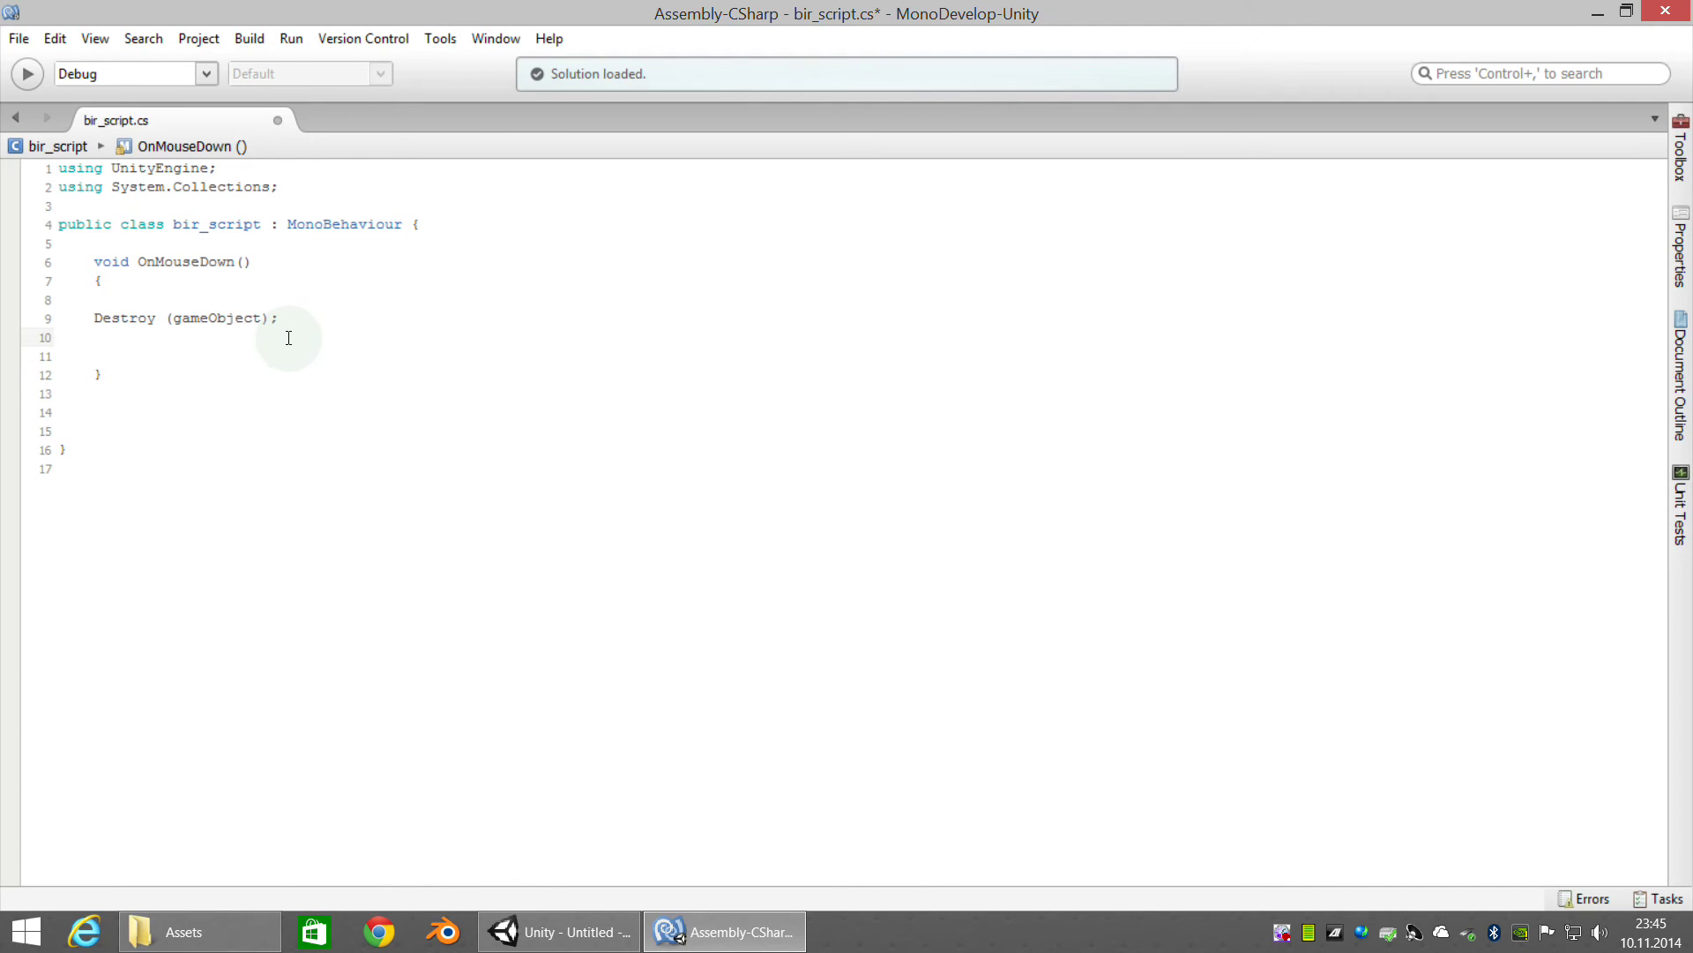
{"action": "key", "text": "ctrl+s"}
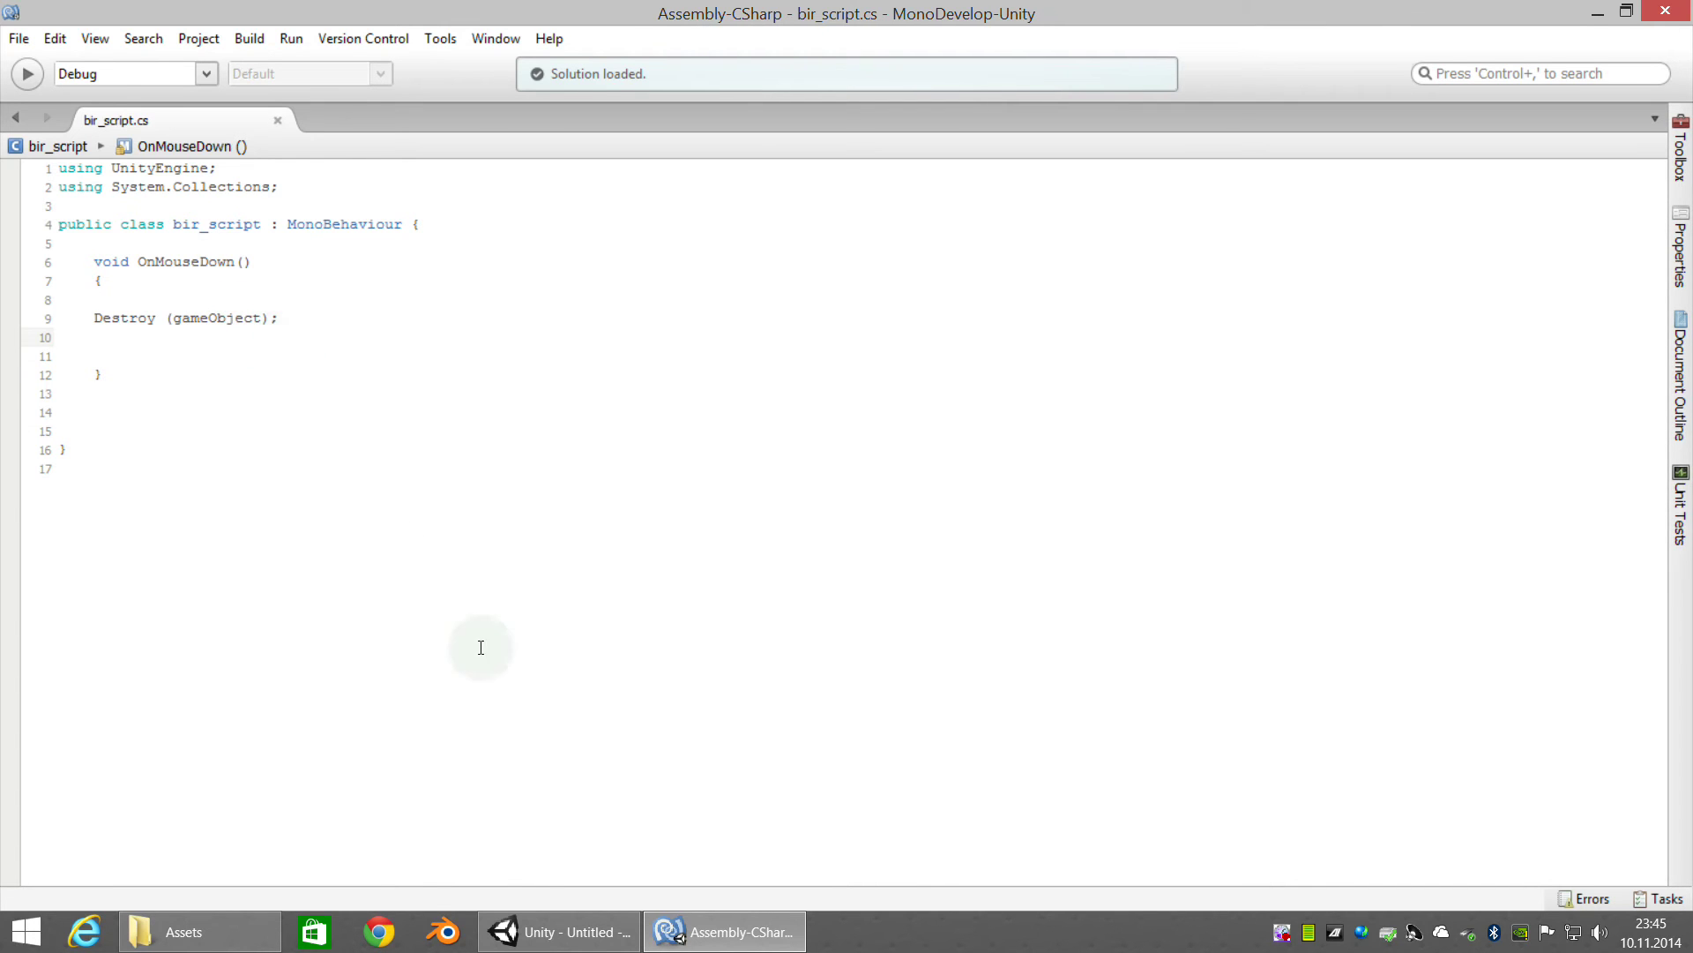
Back in Unity, delete the Main Camera from the scene
{"action": "left_click", "coordinate": [552, 931]}
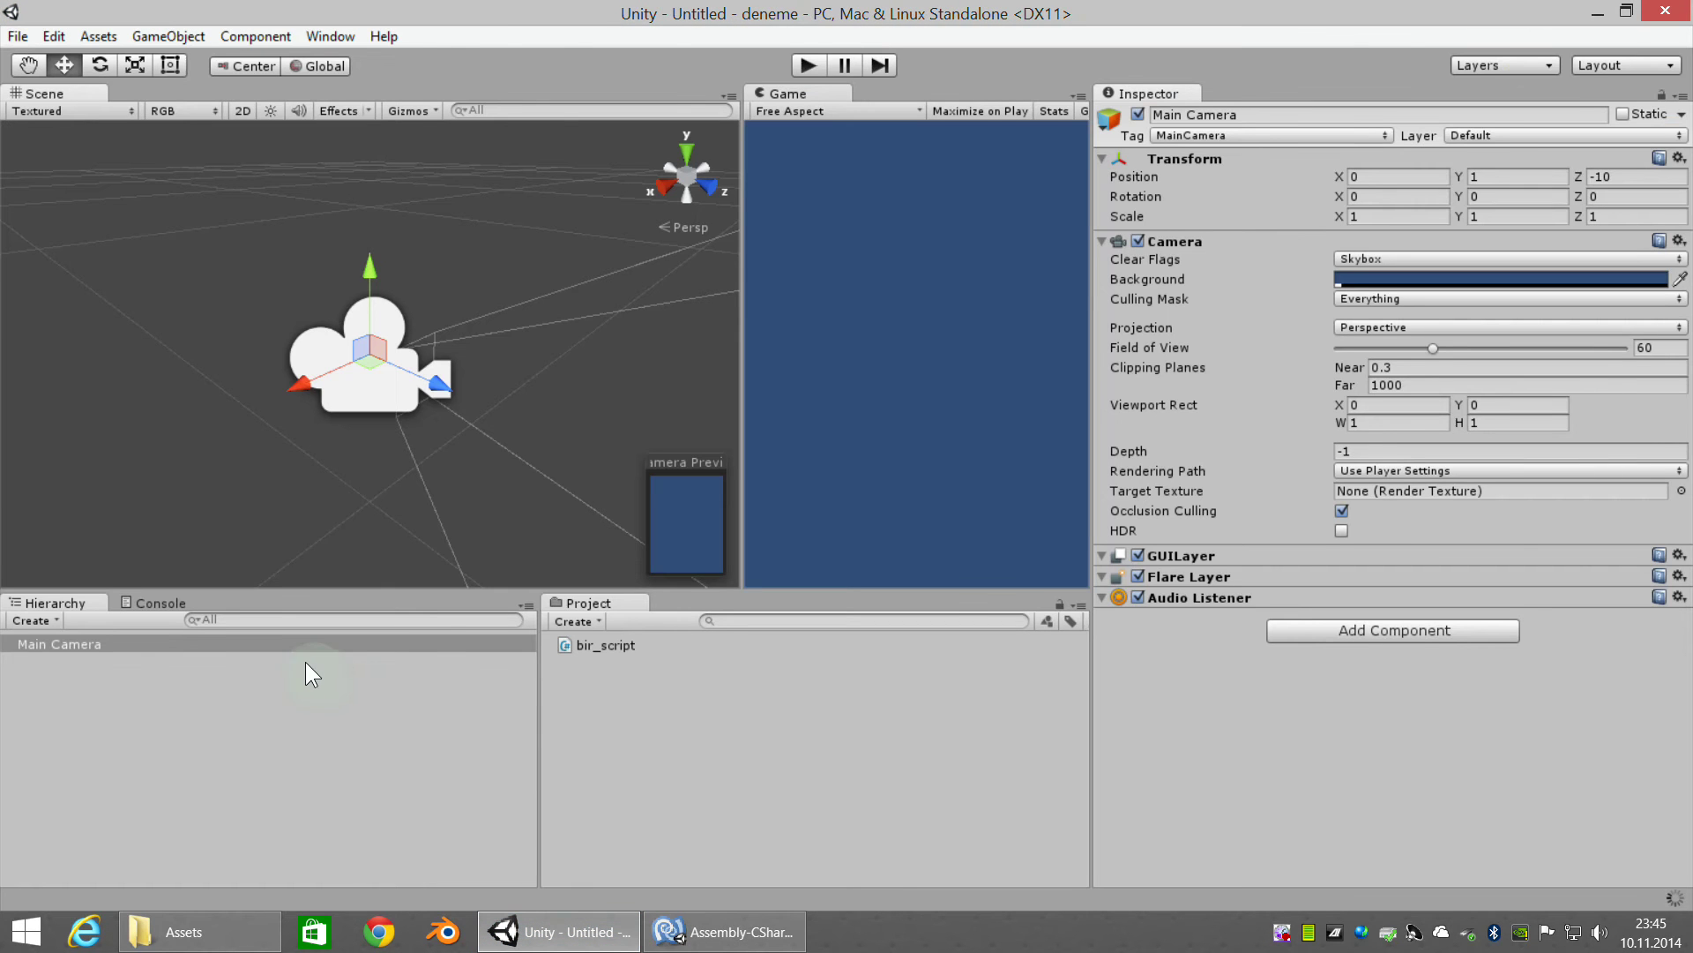
{"action": "double_click", "coordinate": [150, 640]}
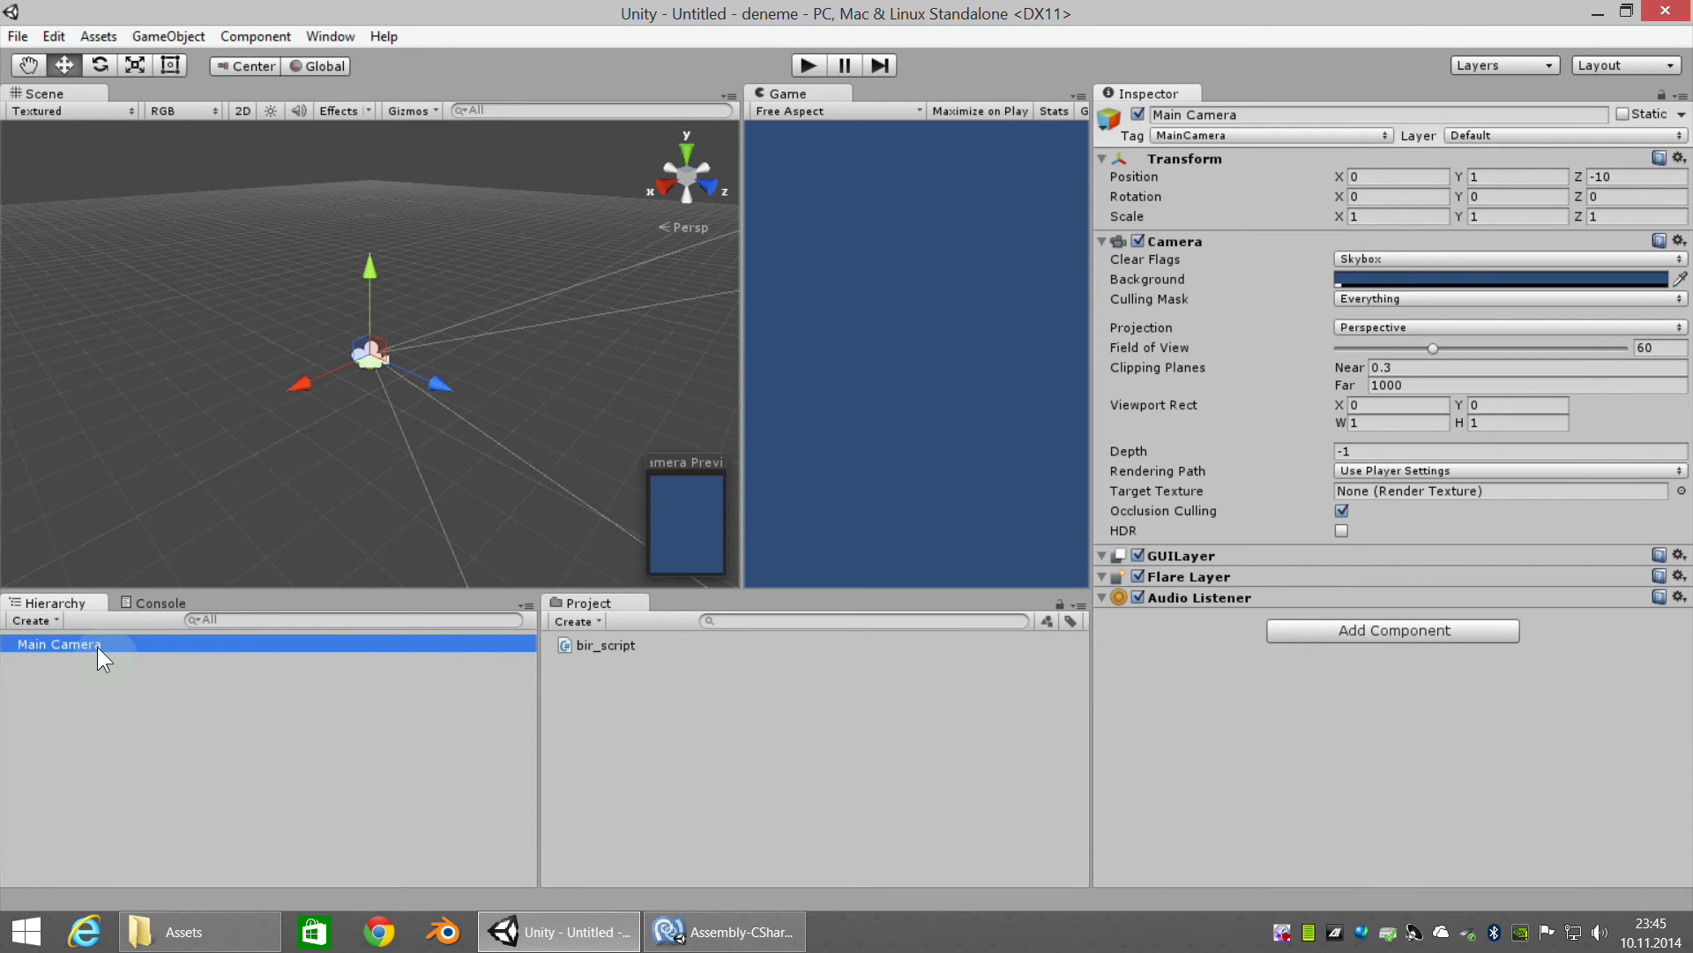
{"action": "key", "text": "Delete"}
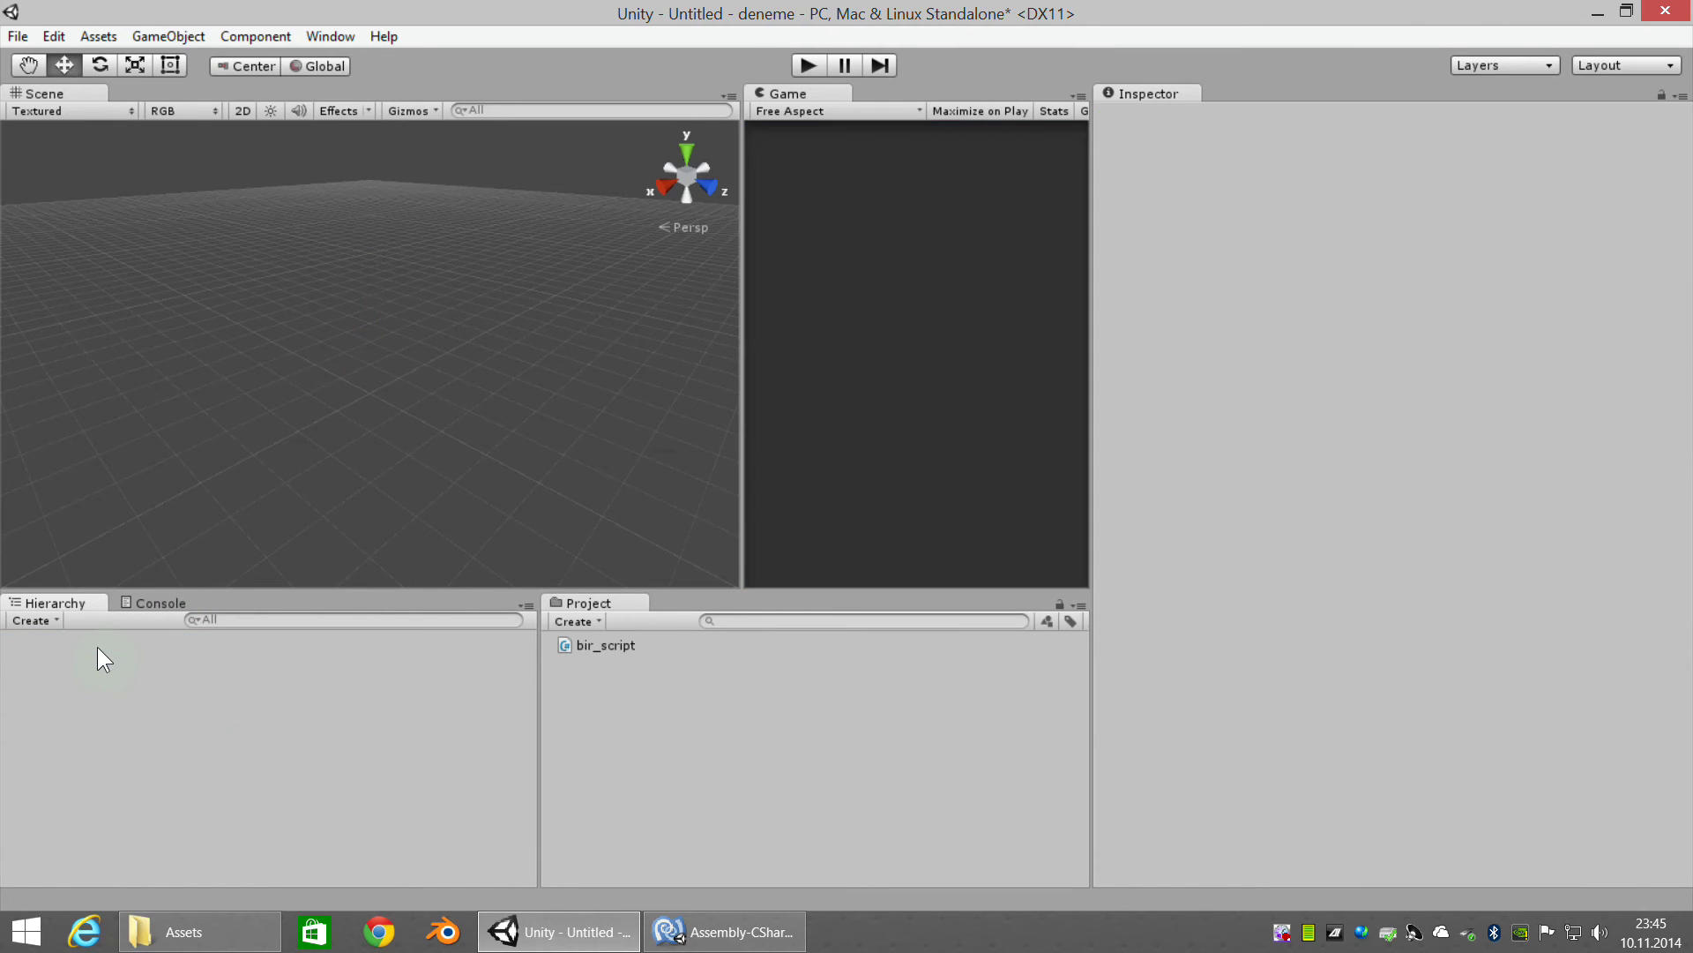
{"action": "right_click_drag", "start_coordinate": [314, 344], "coordinate": [341, 371]}
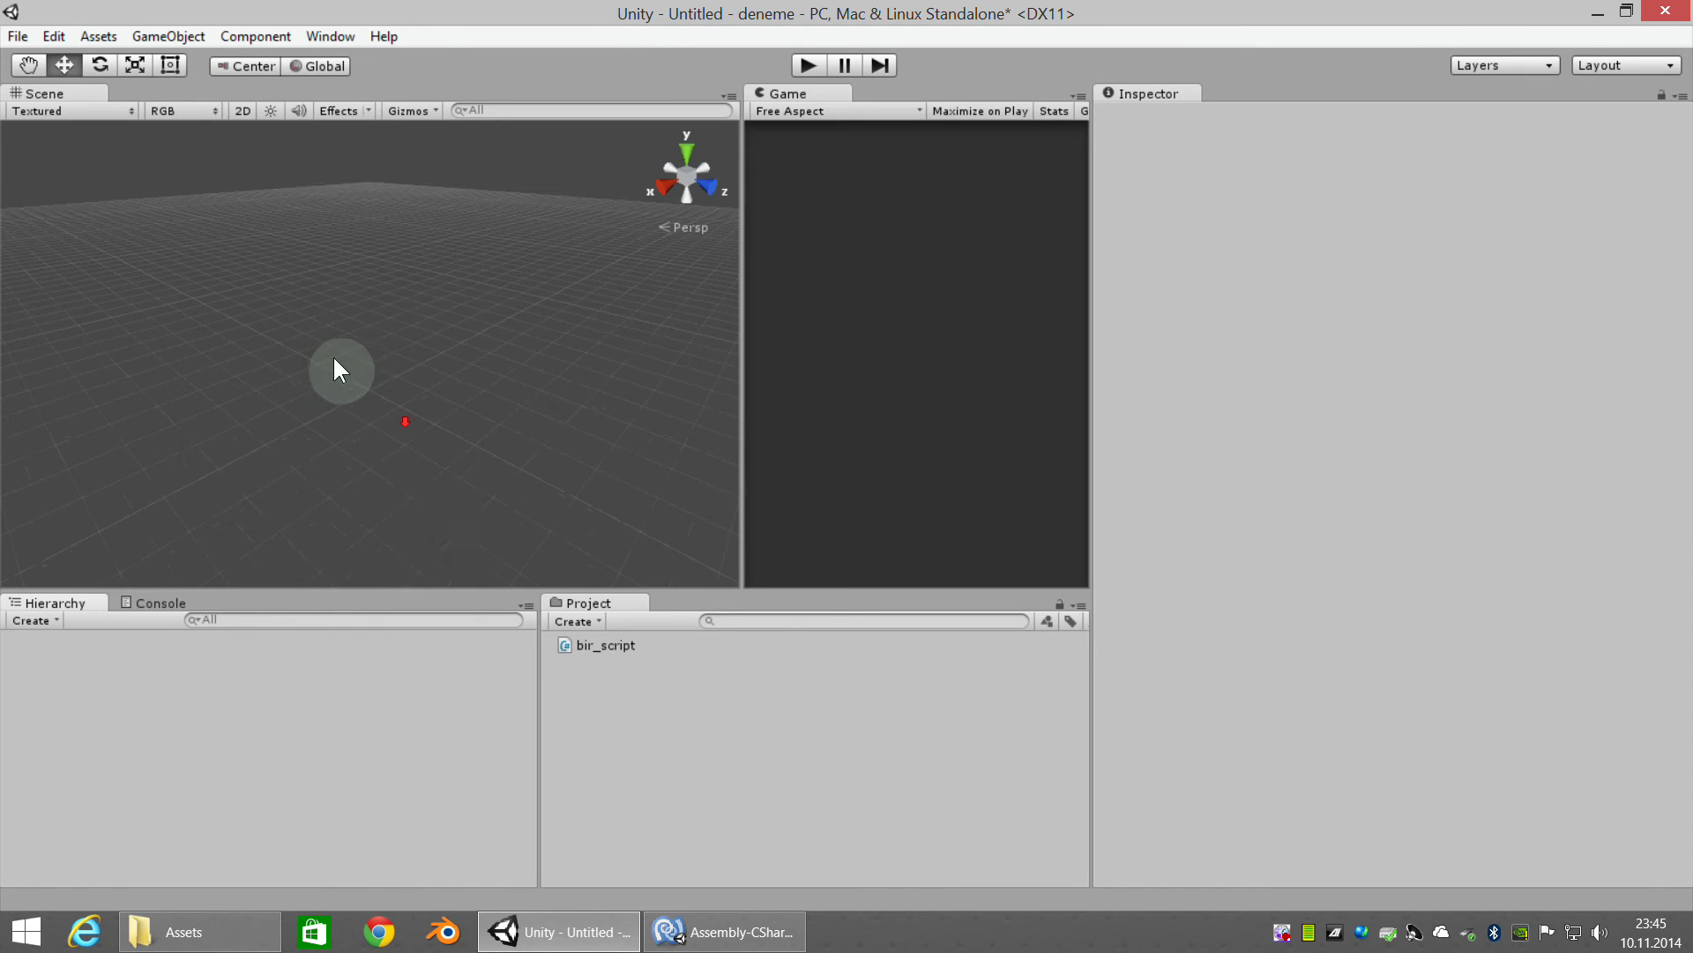
Check bir_script's updated code, then run and stop a play-mode test
{"action": "left_click", "coordinate": [624, 646]}
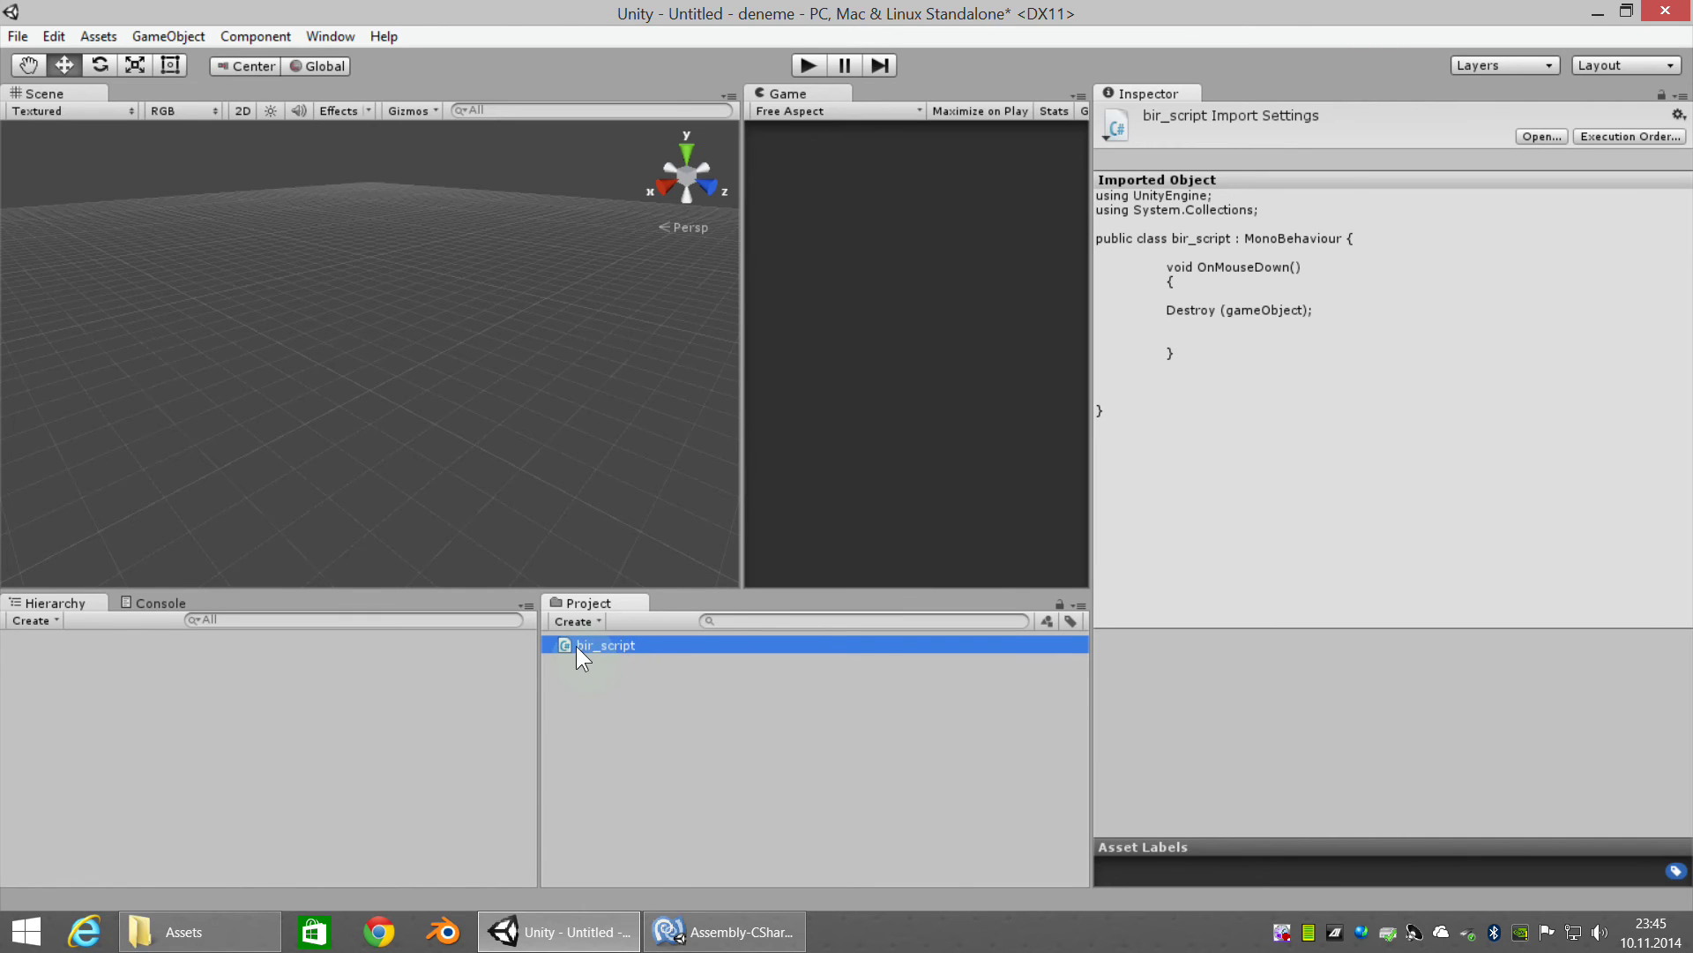
{"action": "left_click", "coordinate": [50, 600]}
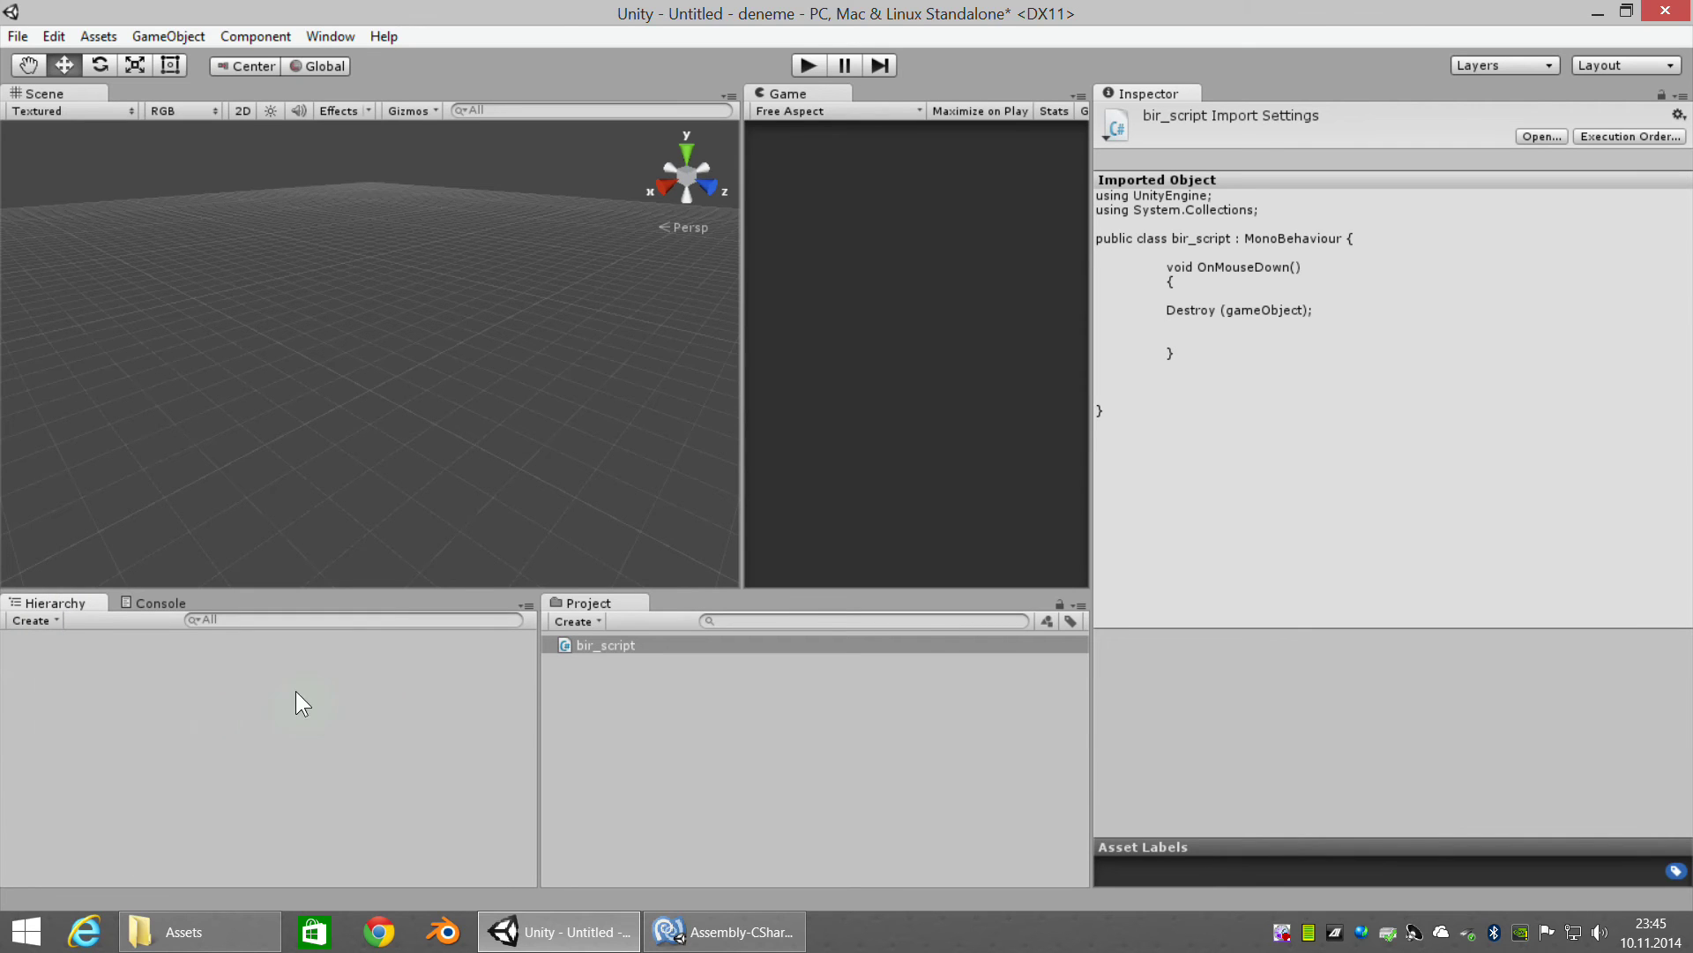
{"action": "left_click", "coordinate": [596, 645]}
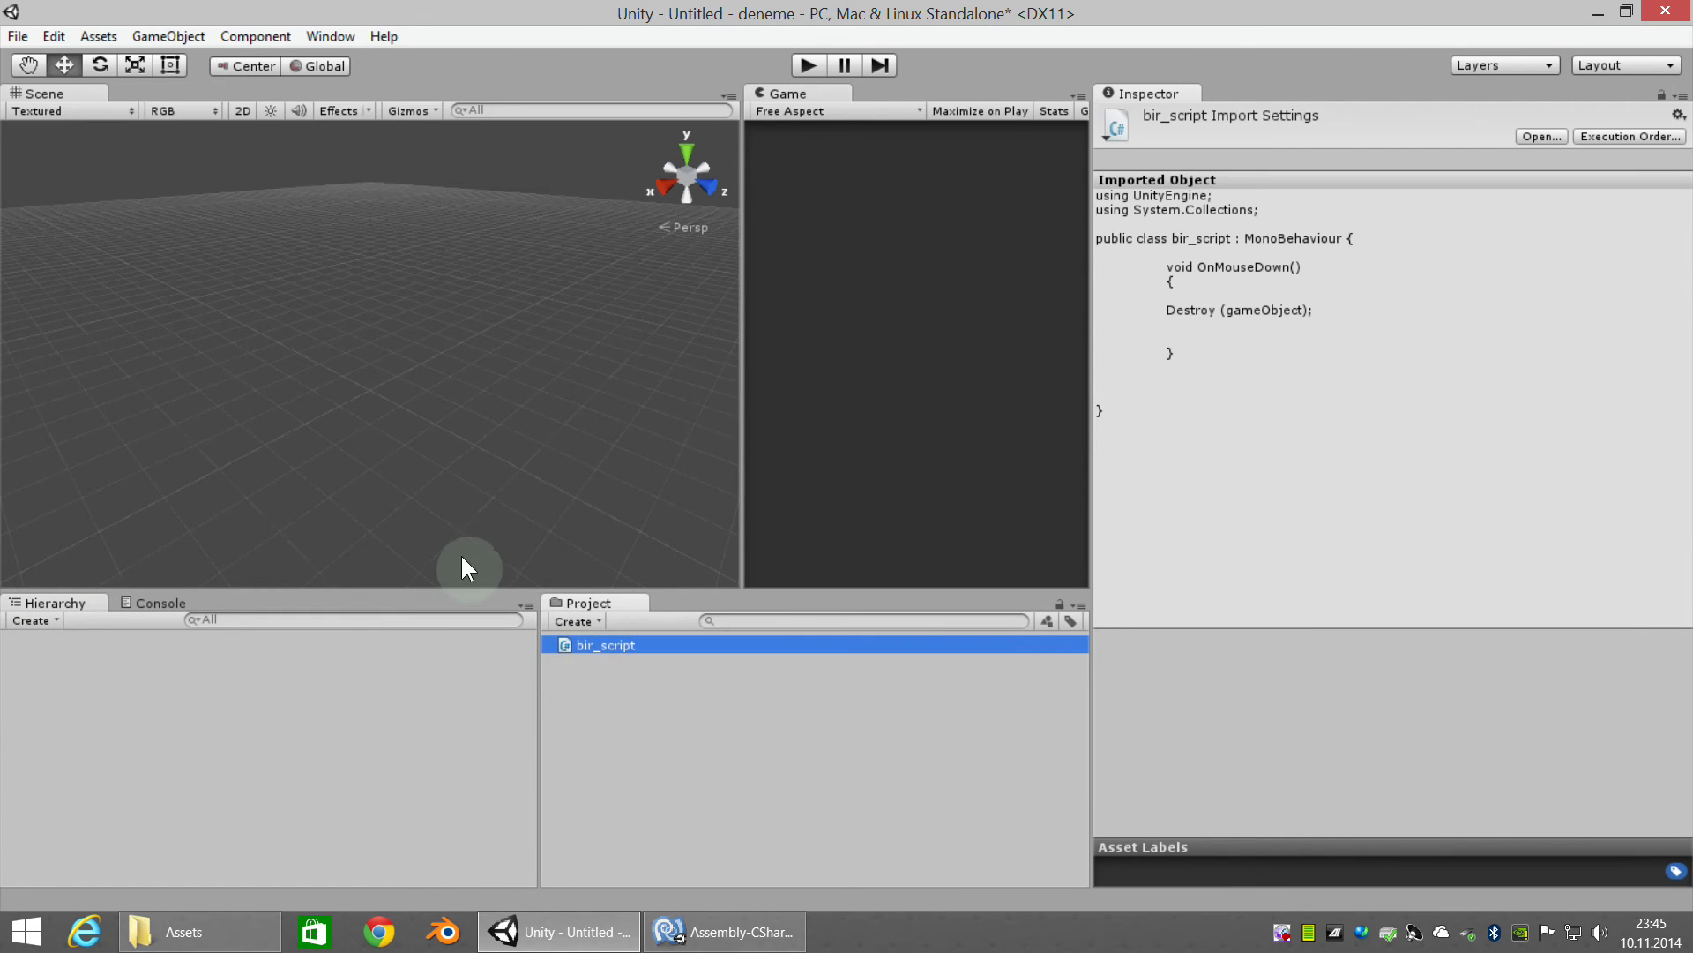
{"action": "left_click", "coordinate": [808, 71]}
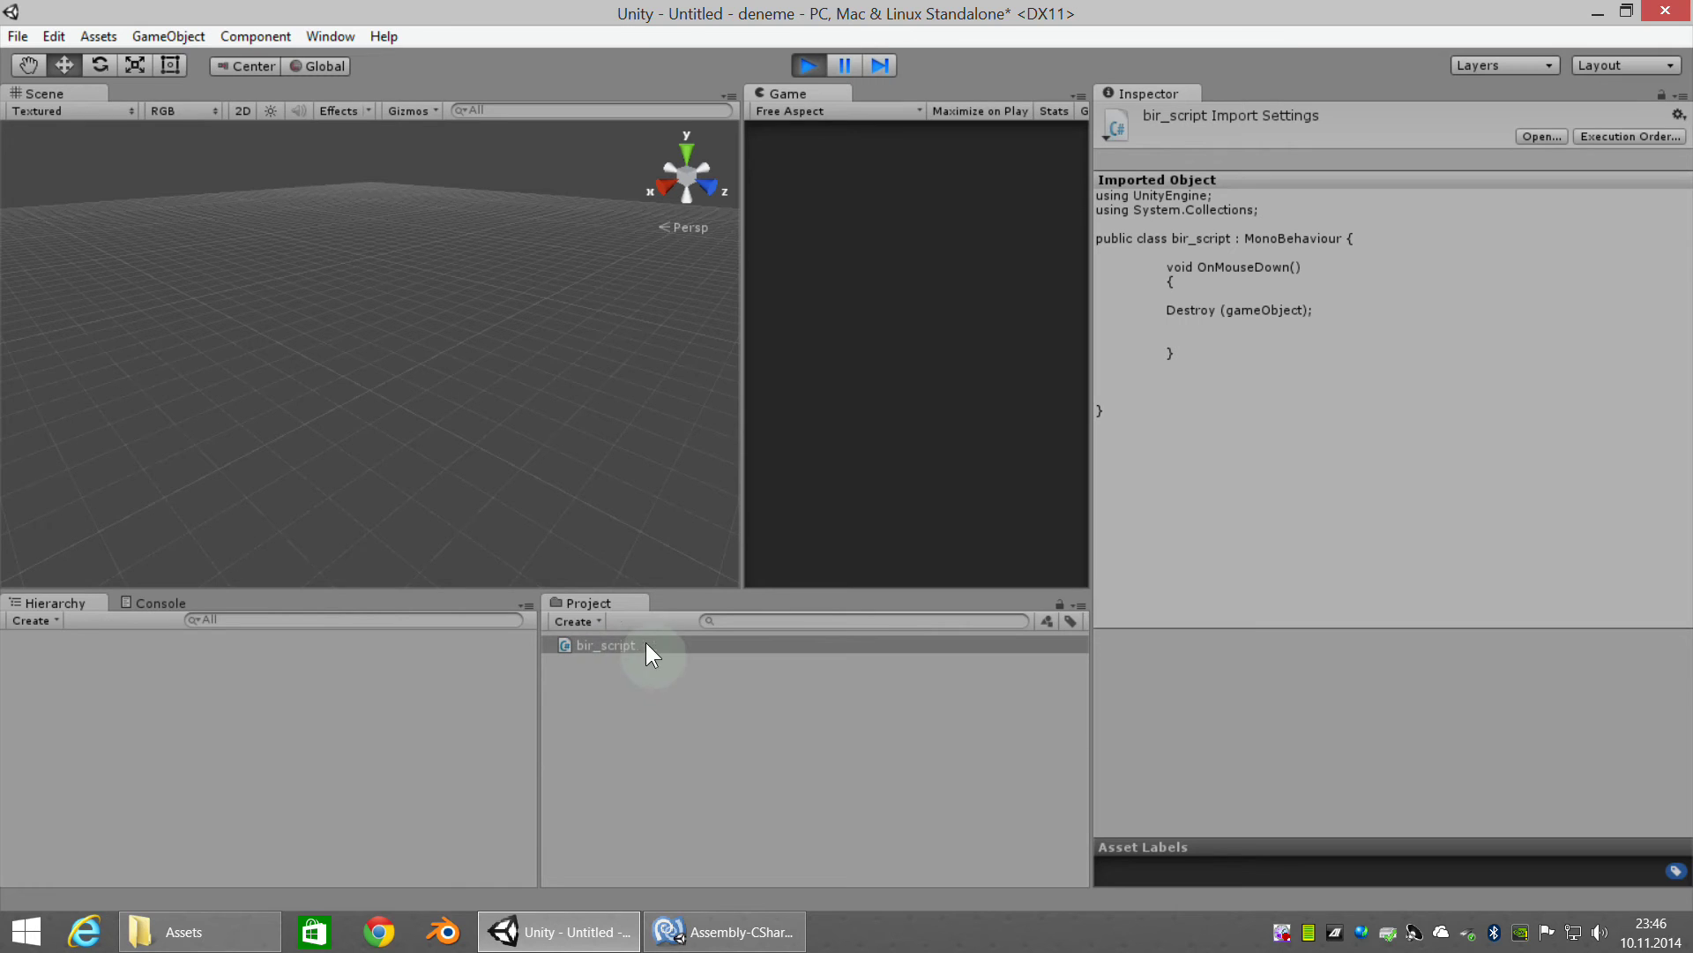
{"action": "left_click", "coordinate": [808, 65]}
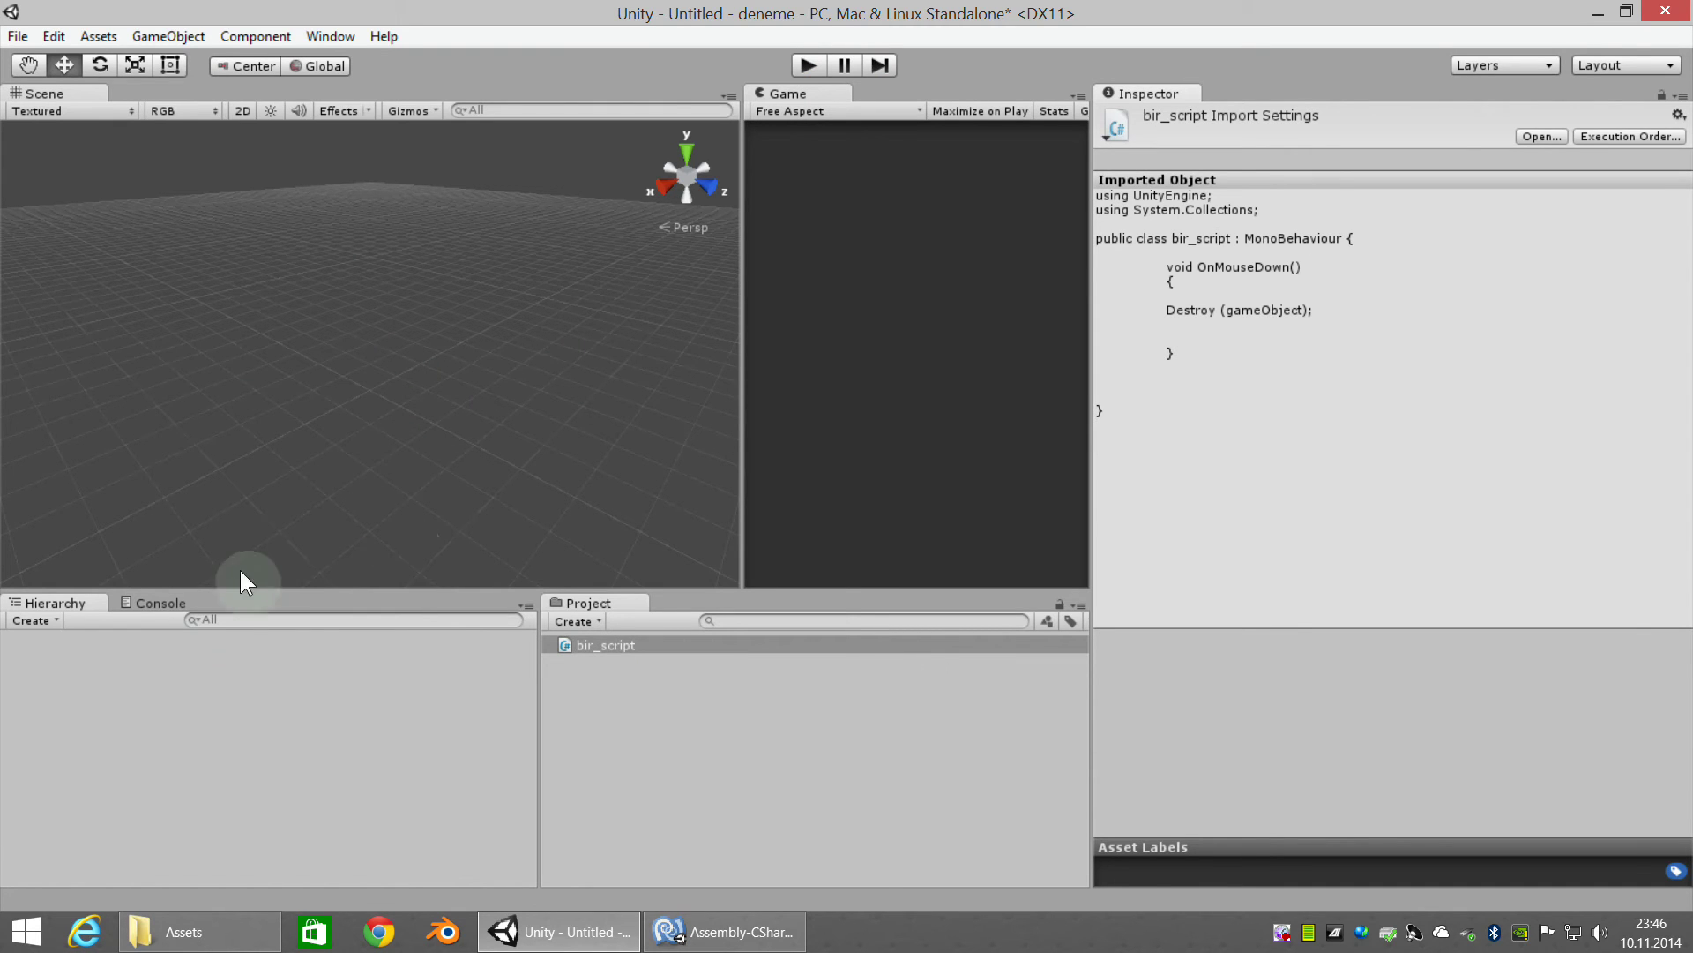
{"action": "left_click", "coordinate": [32, 621]}
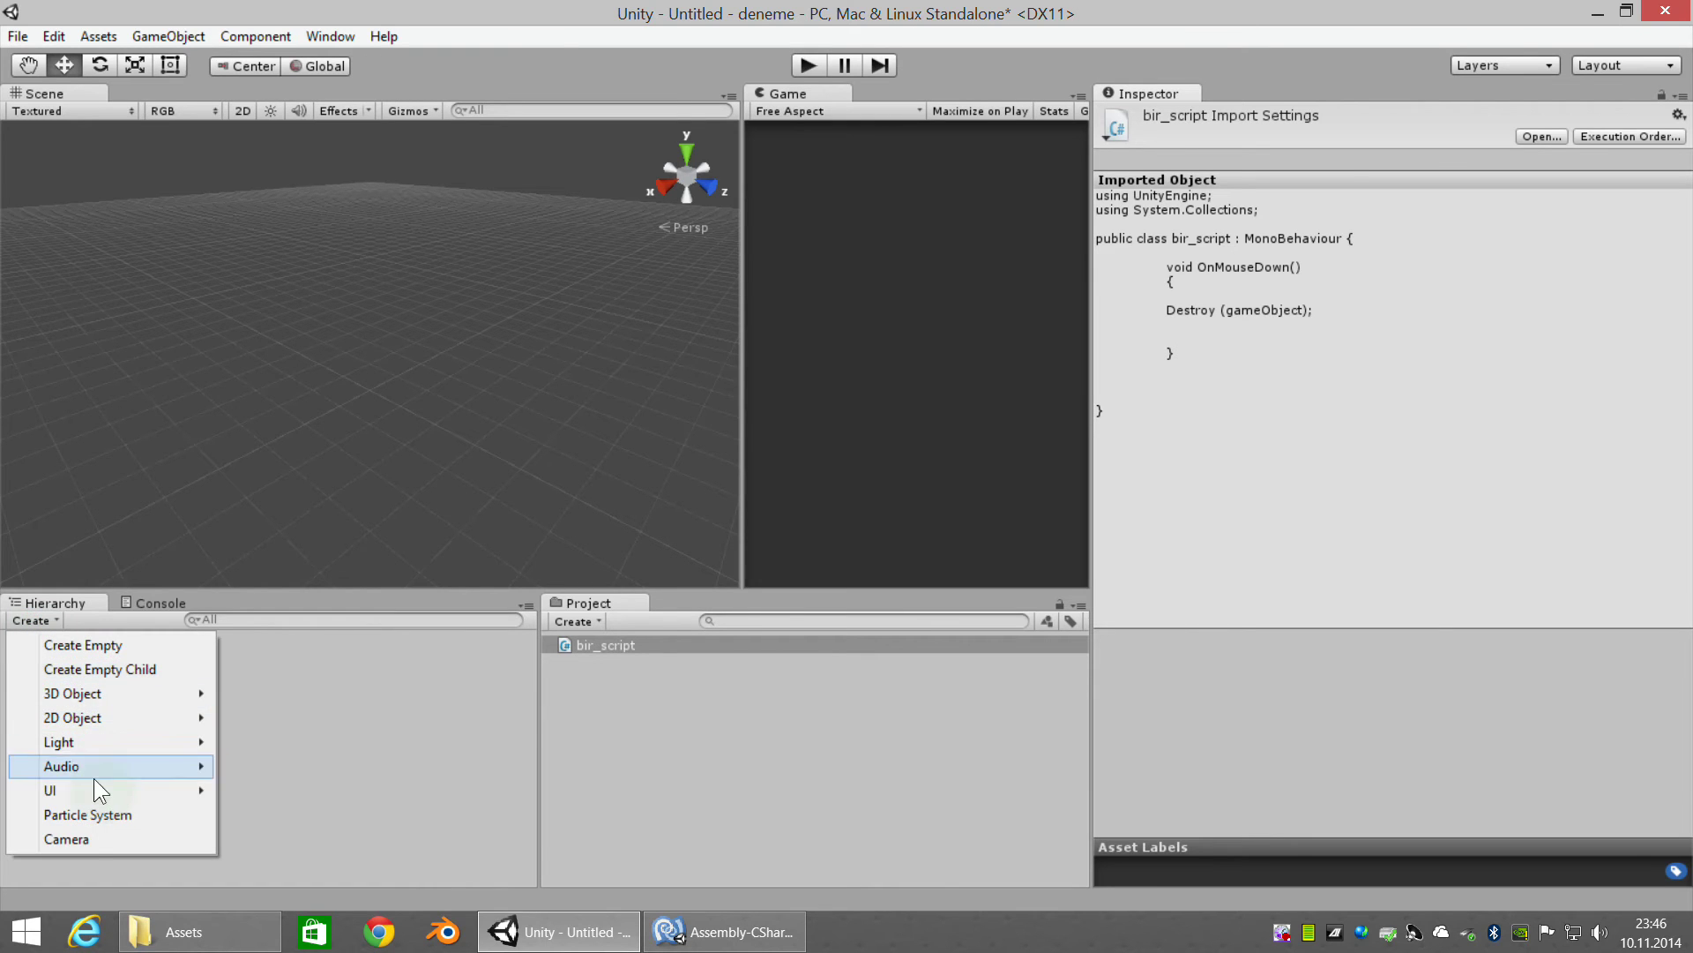
Add a new Camera, drag it back to Z -17.18, and add a 3D Cube
{"action": "left_click", "coordinate": [86, 838]}
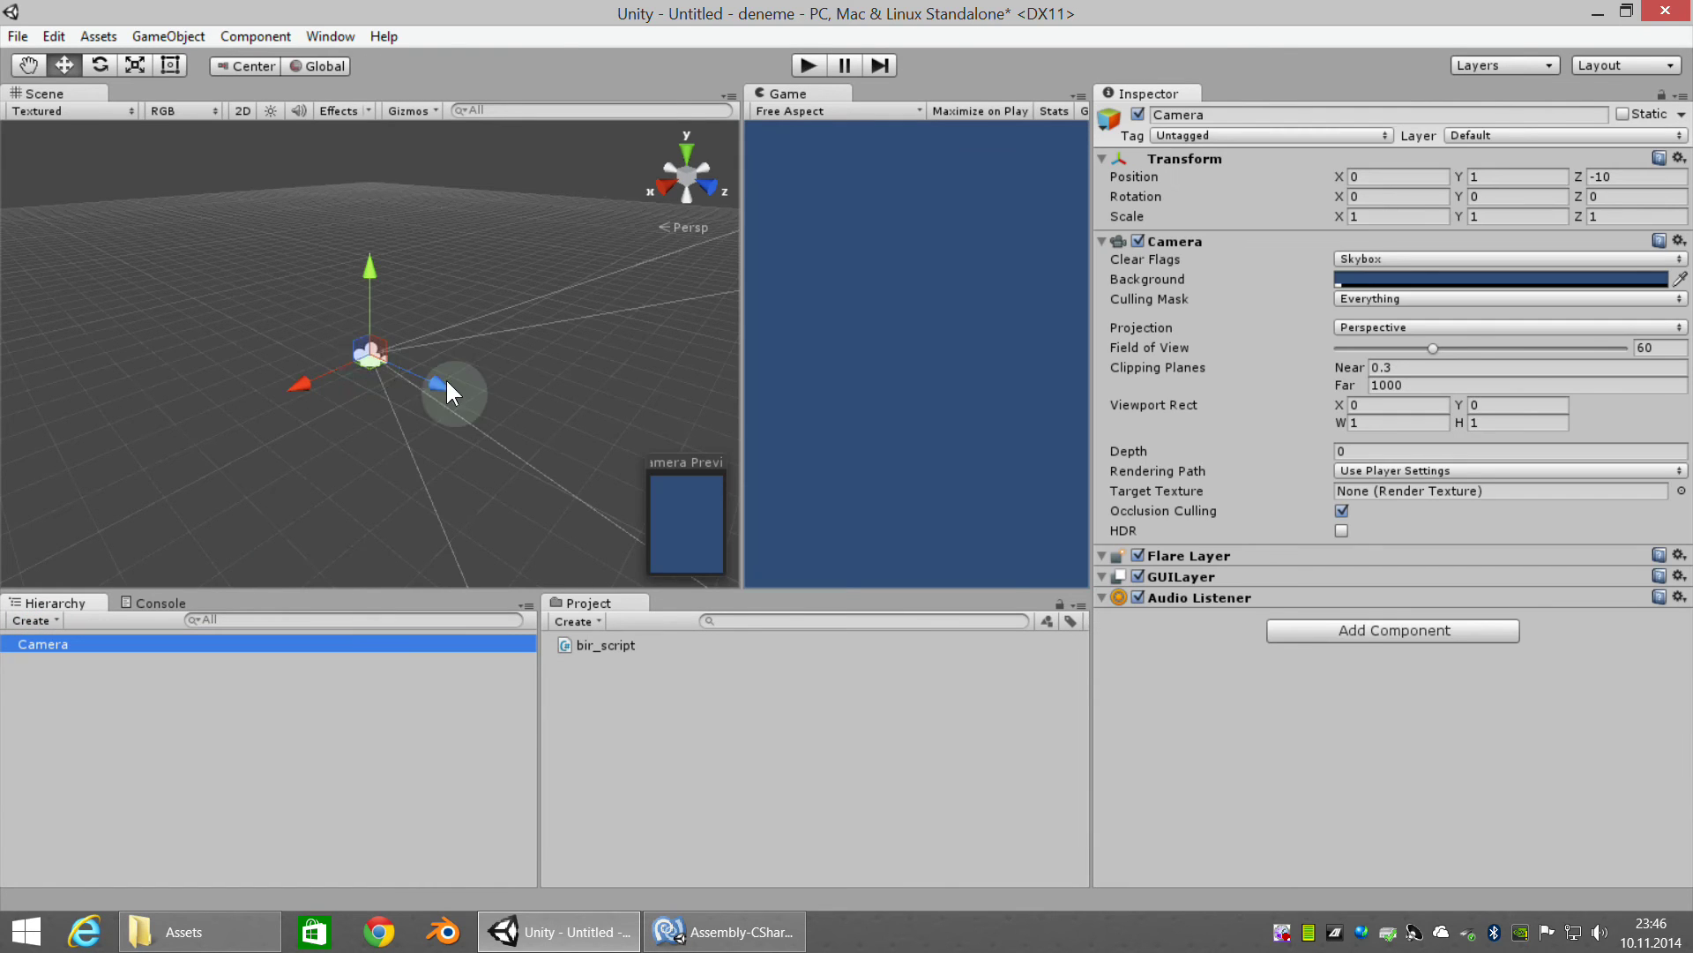
{"action": "left_click_drag", "start_coordinate": [446, 390], "coordinate": [247, 293]}
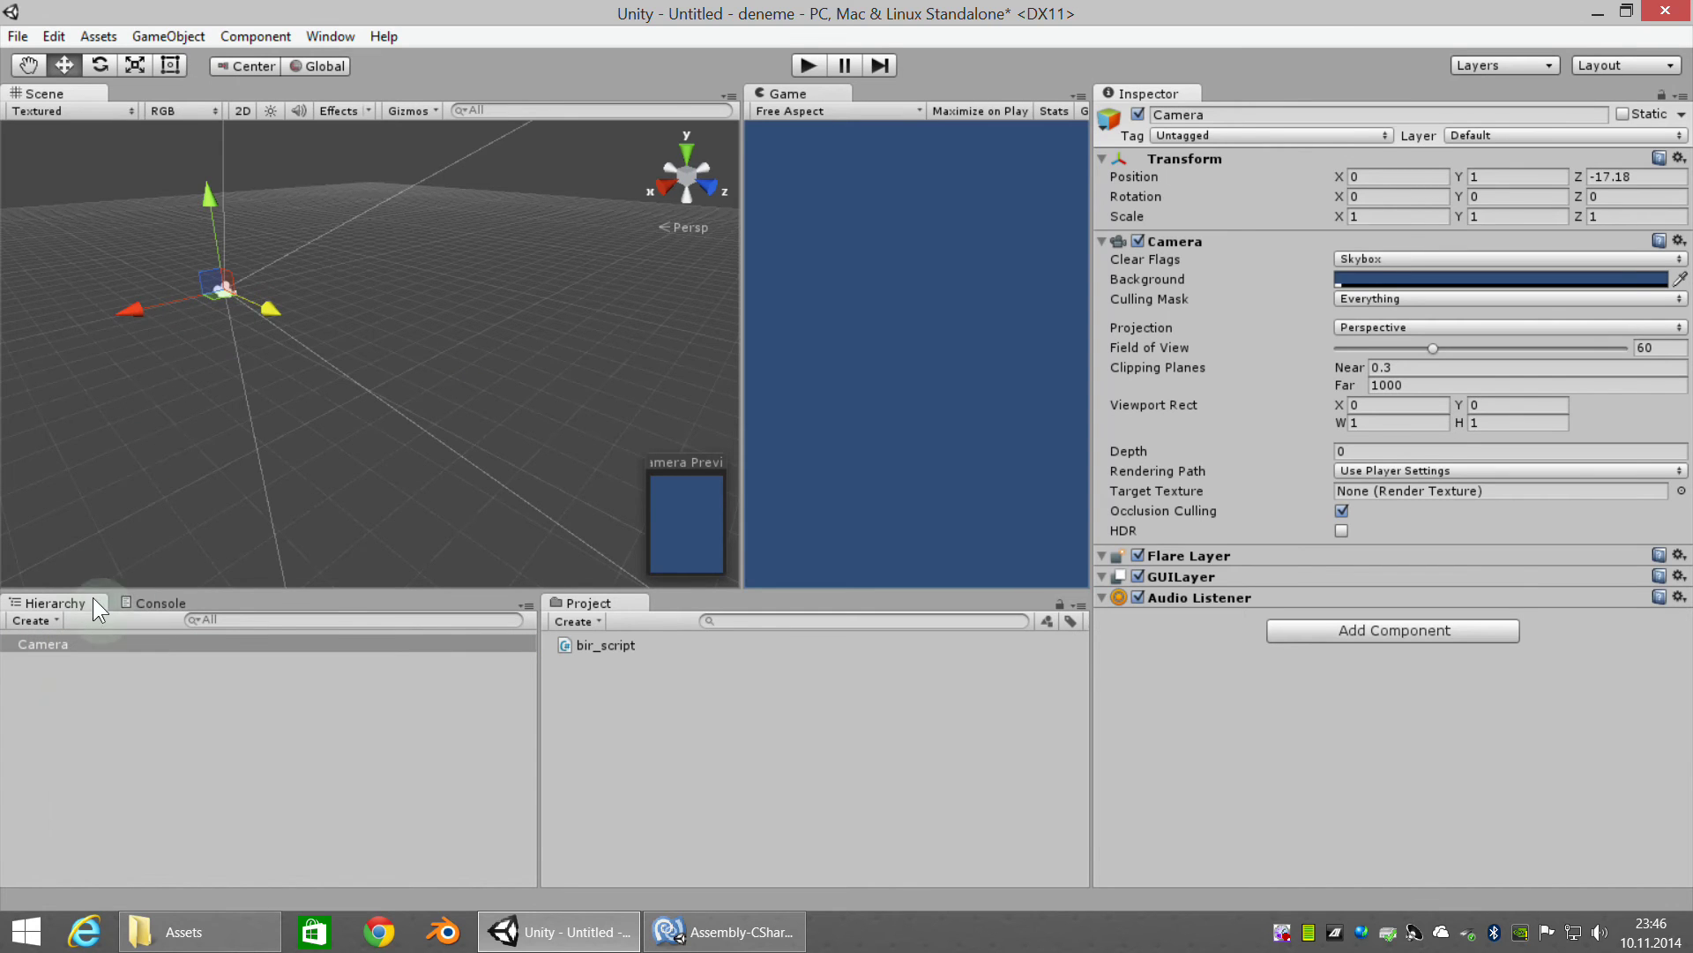
{"action": "left_click", "coordinate": [40, 617]}
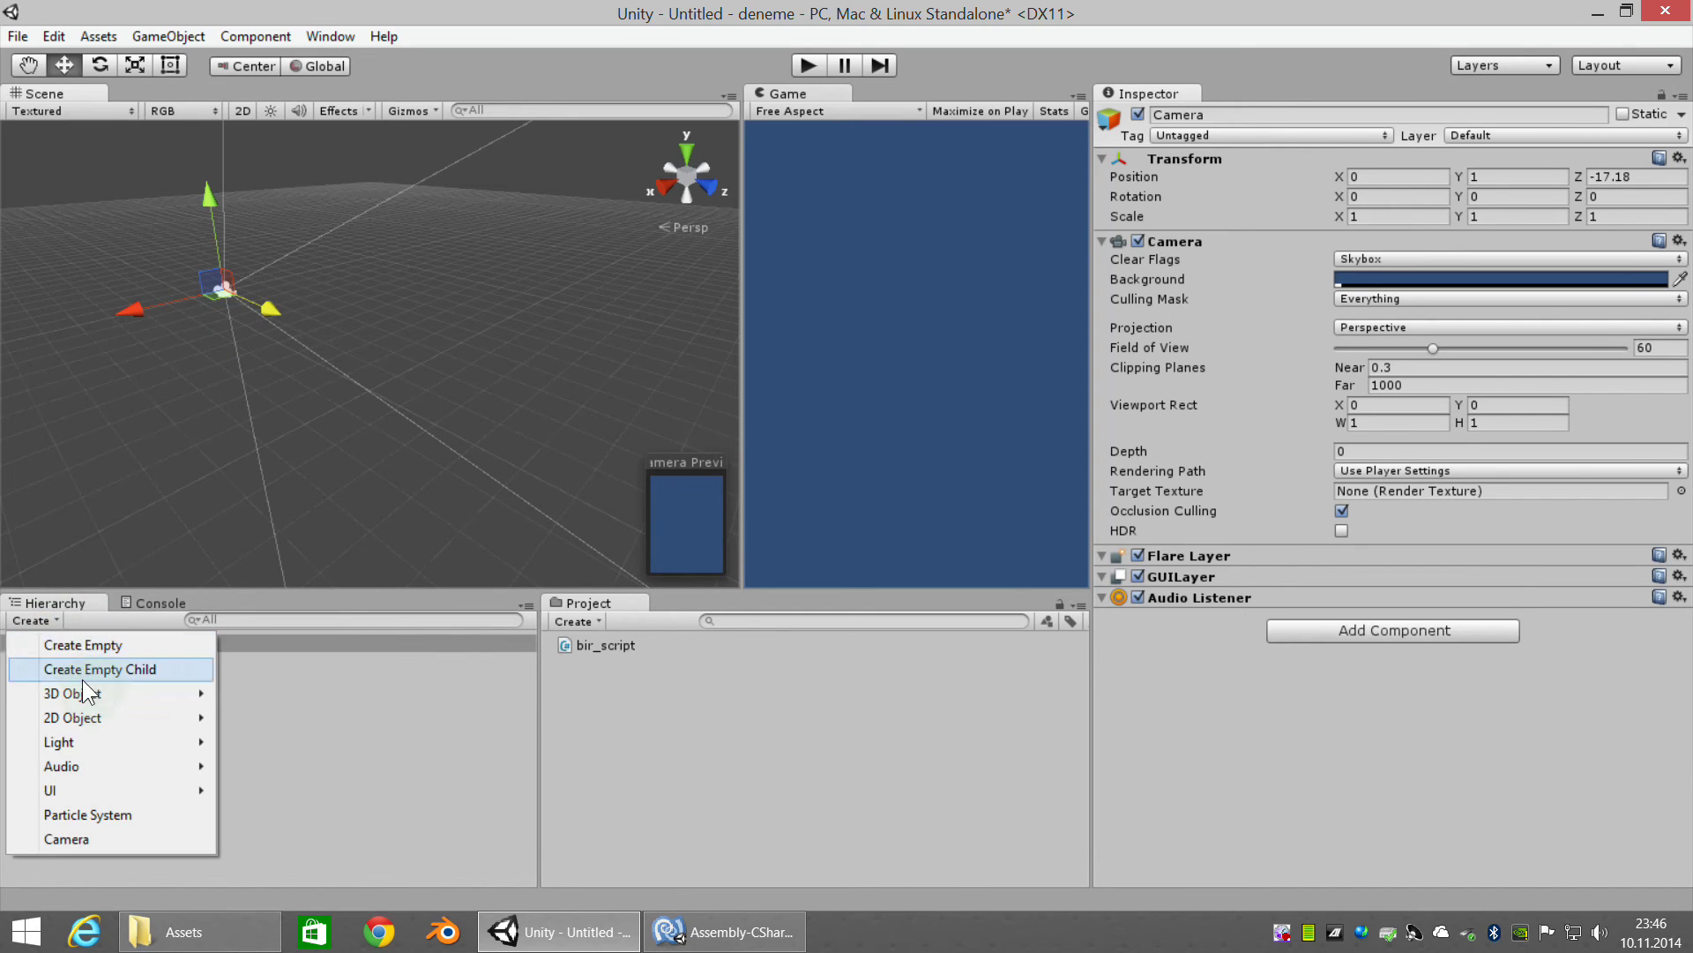
{"action": "mouse_move", "coordinate": [77, 695]}
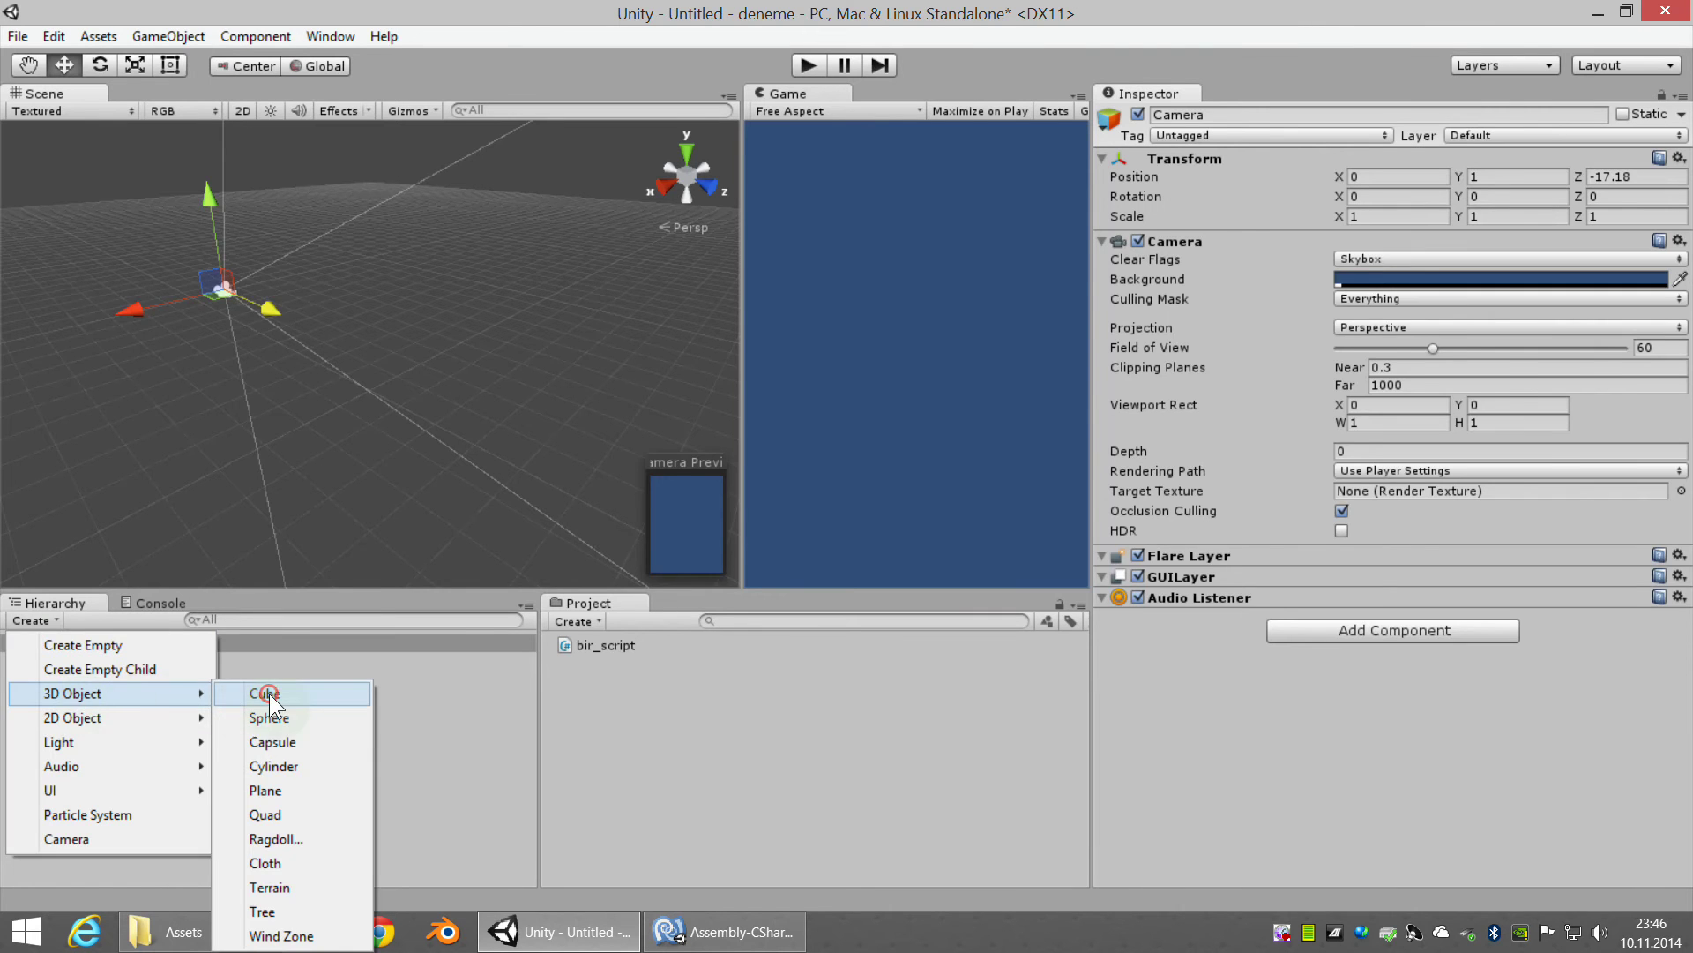
{"action": "left_click", "coordinate": [268, 693]}
{"action": "scroll", "coordinate": [453, 495], "scroll_direction": "up", "scroll_amount": 1}
{"action": "scroll", "coordinate": [453, 495], "scroll_direction": "up", "scroll_amount": 3}
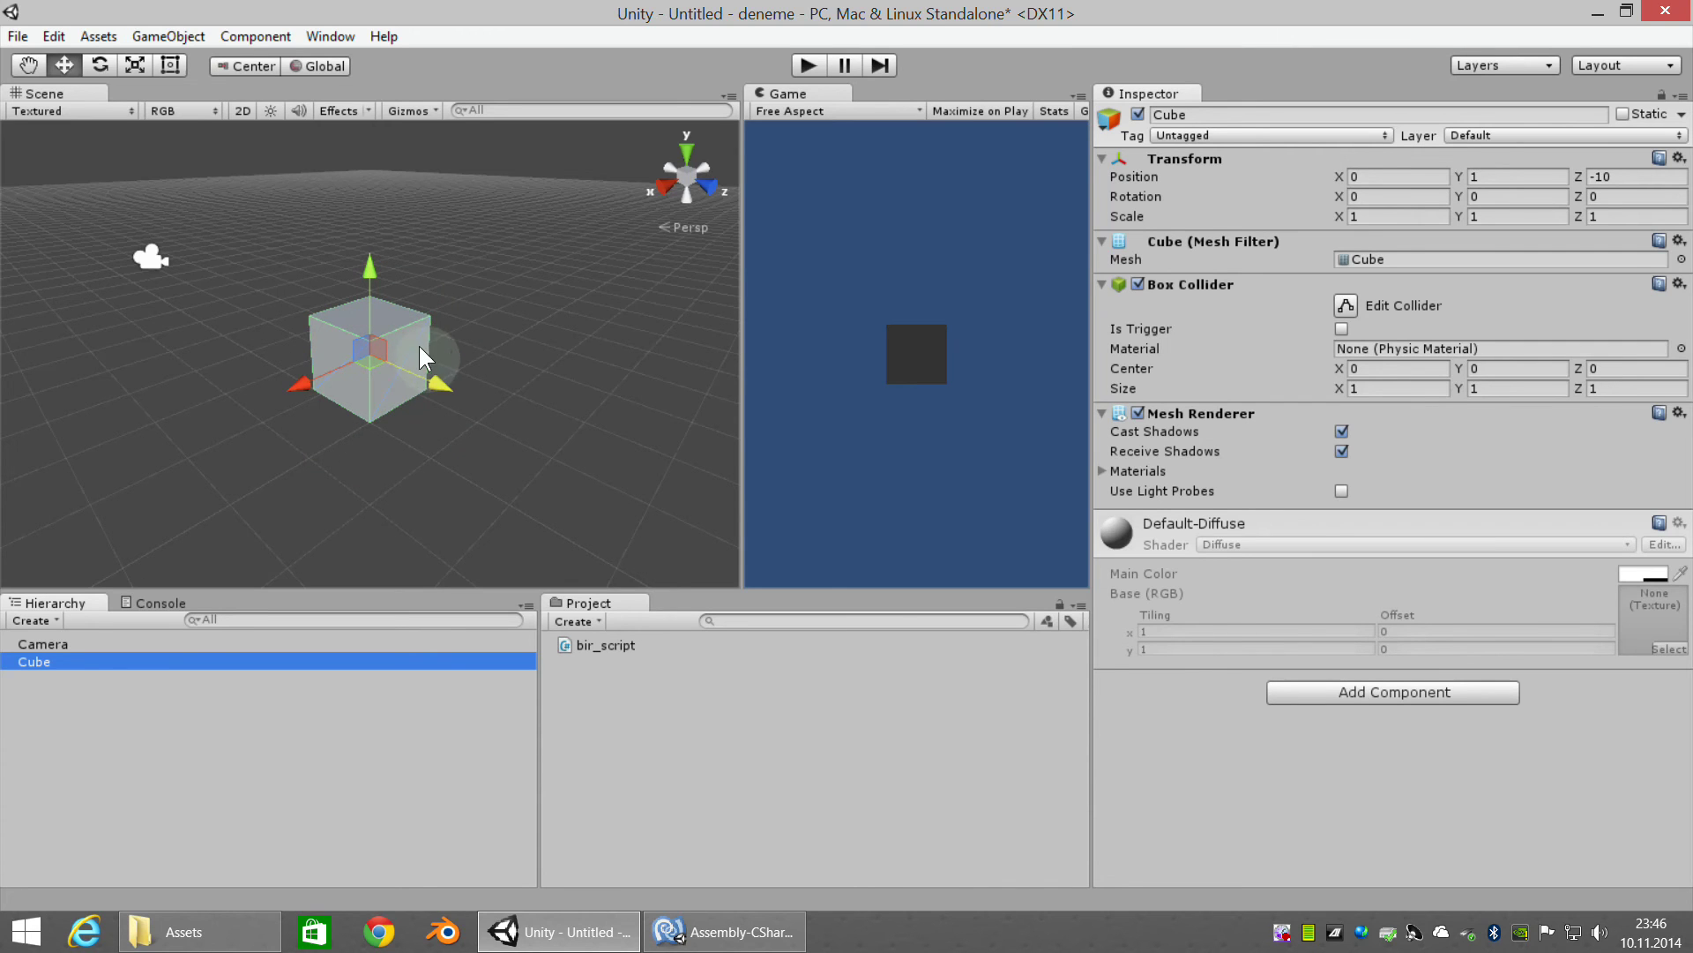
{"action": "left_click", "coordinate": [613, 644]}
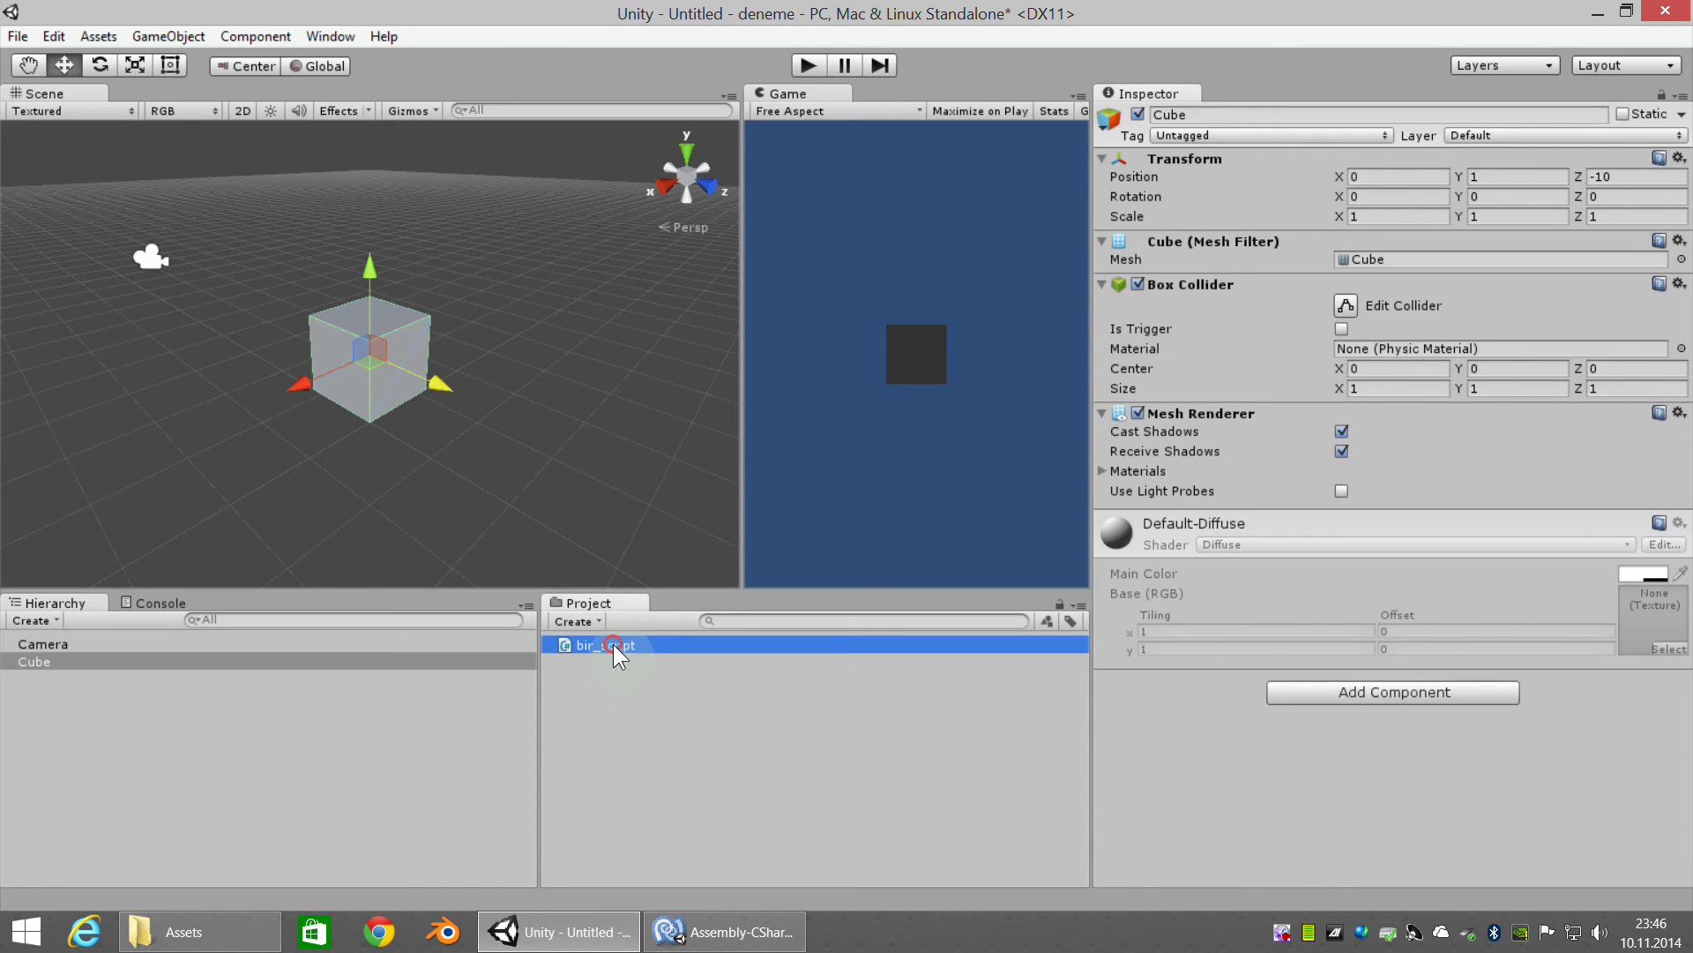
{"action": "left_click_drag", "start_coordinate": [612, 644], "coordinate": [386, 368]}
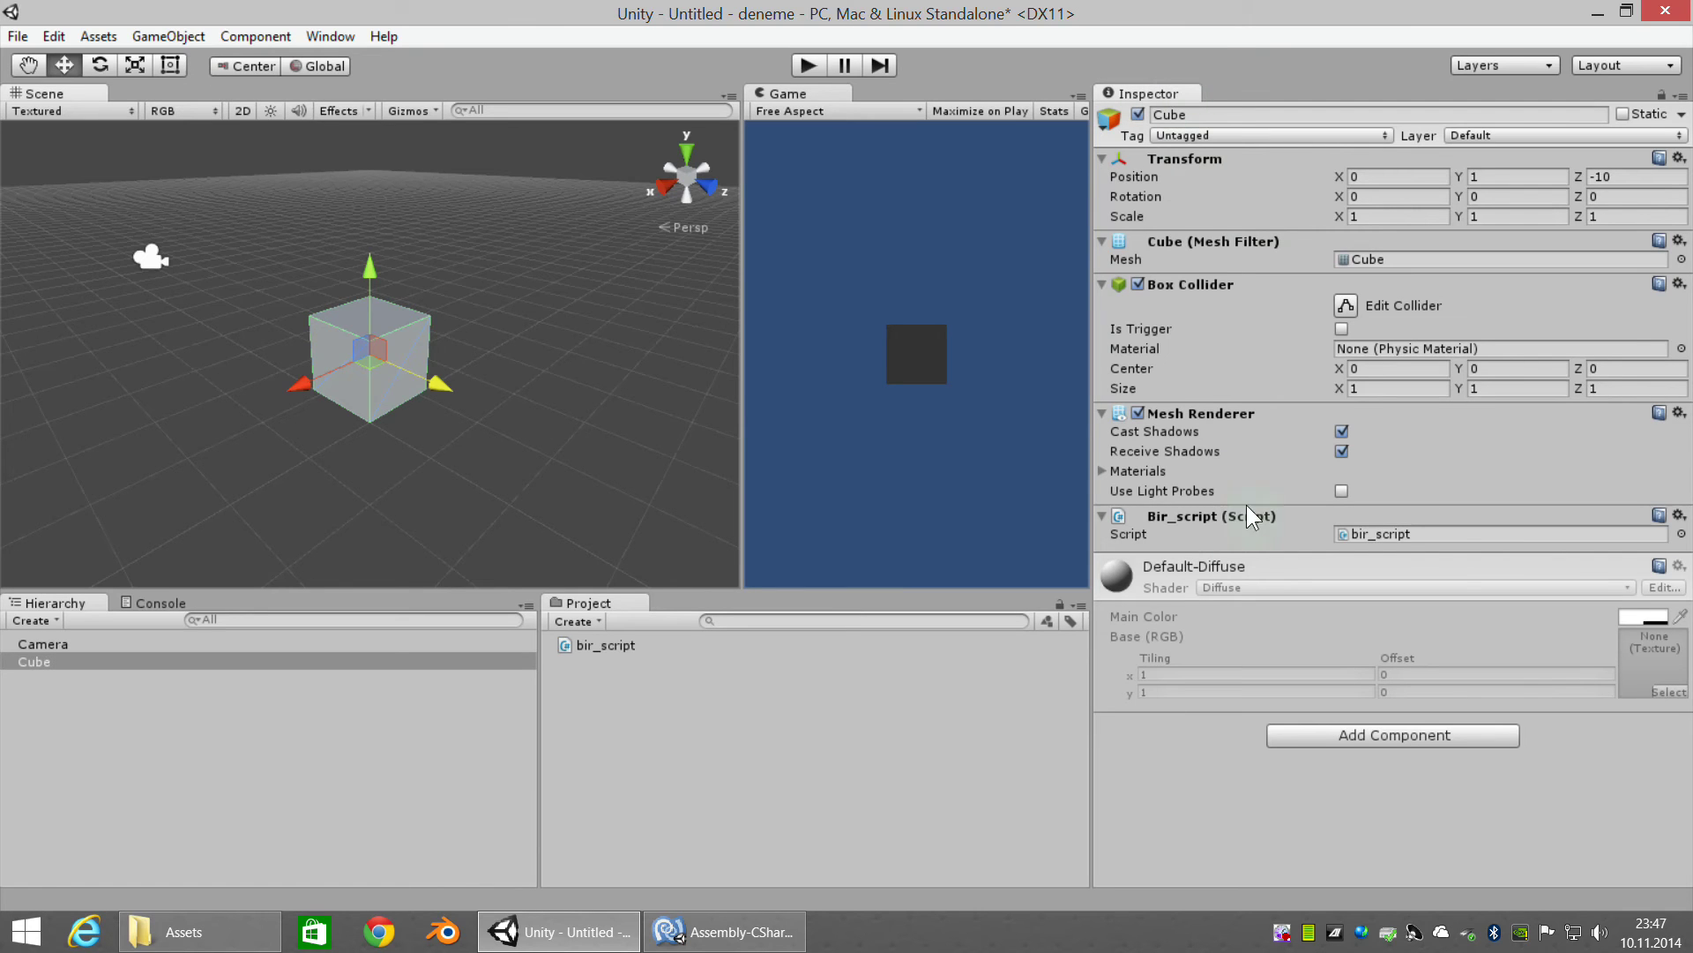
{"action": "left_click", "coordinate": [1103, 516]}
{"action": "left_click", "coordinate": [1102, 516]}
{"action": "left_click", "coordinate": [1680, 516]}
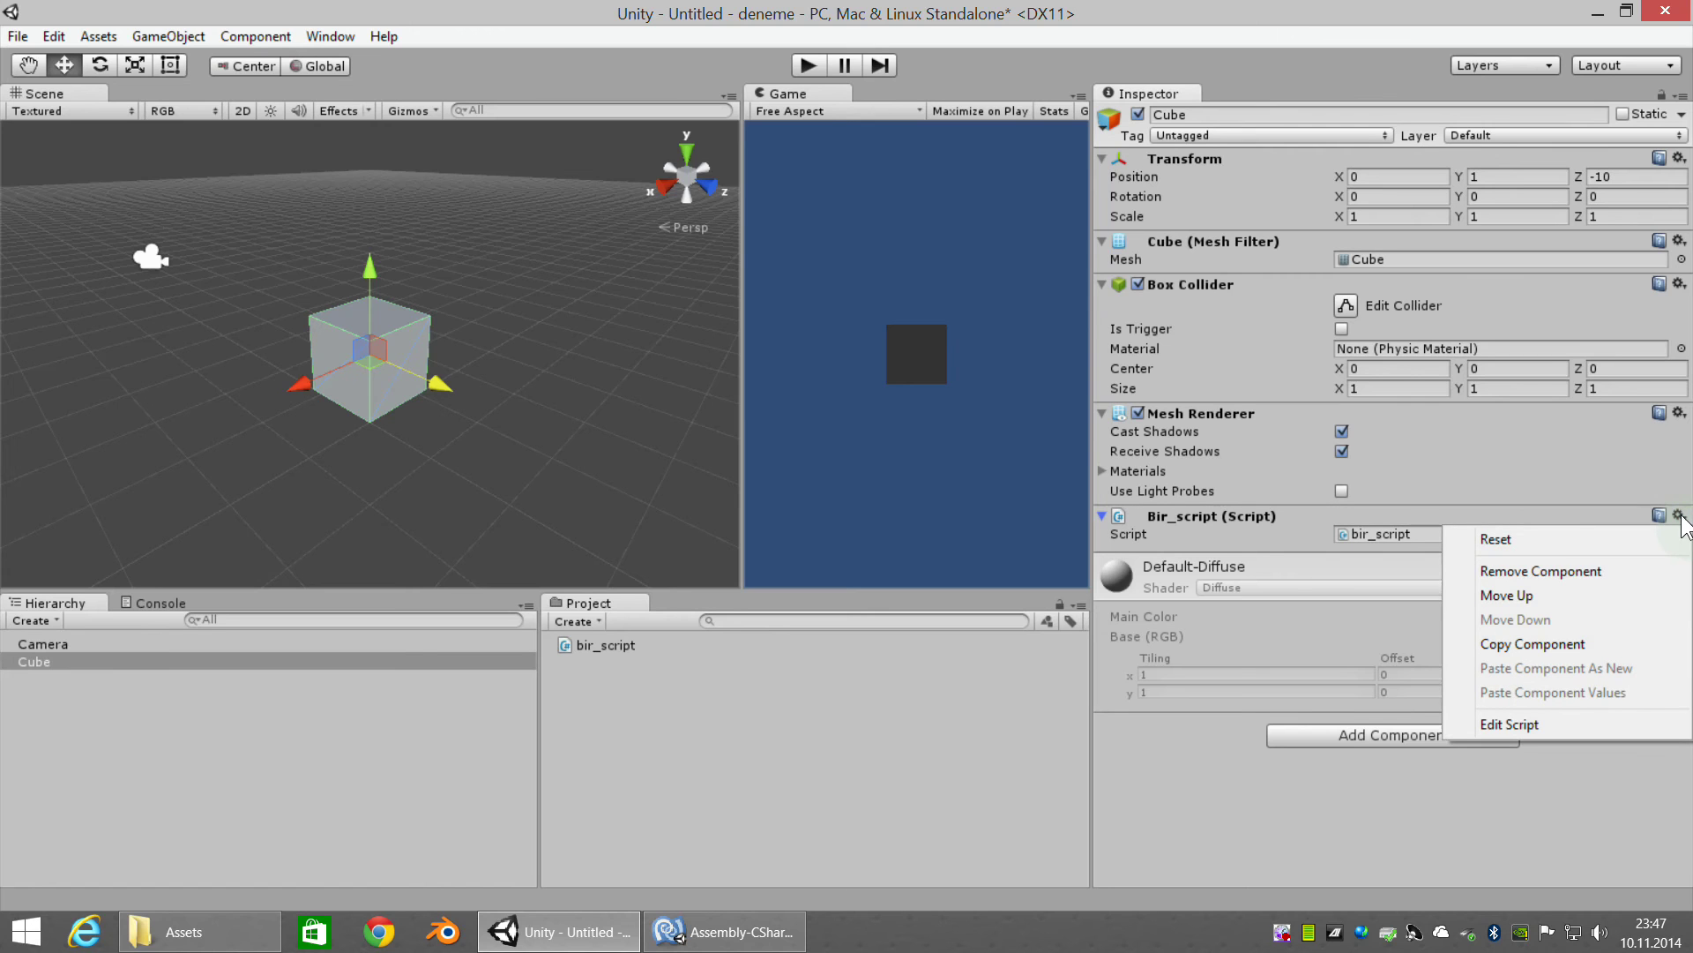
{"action": "left_click", "coordinate": [1621, 570]}
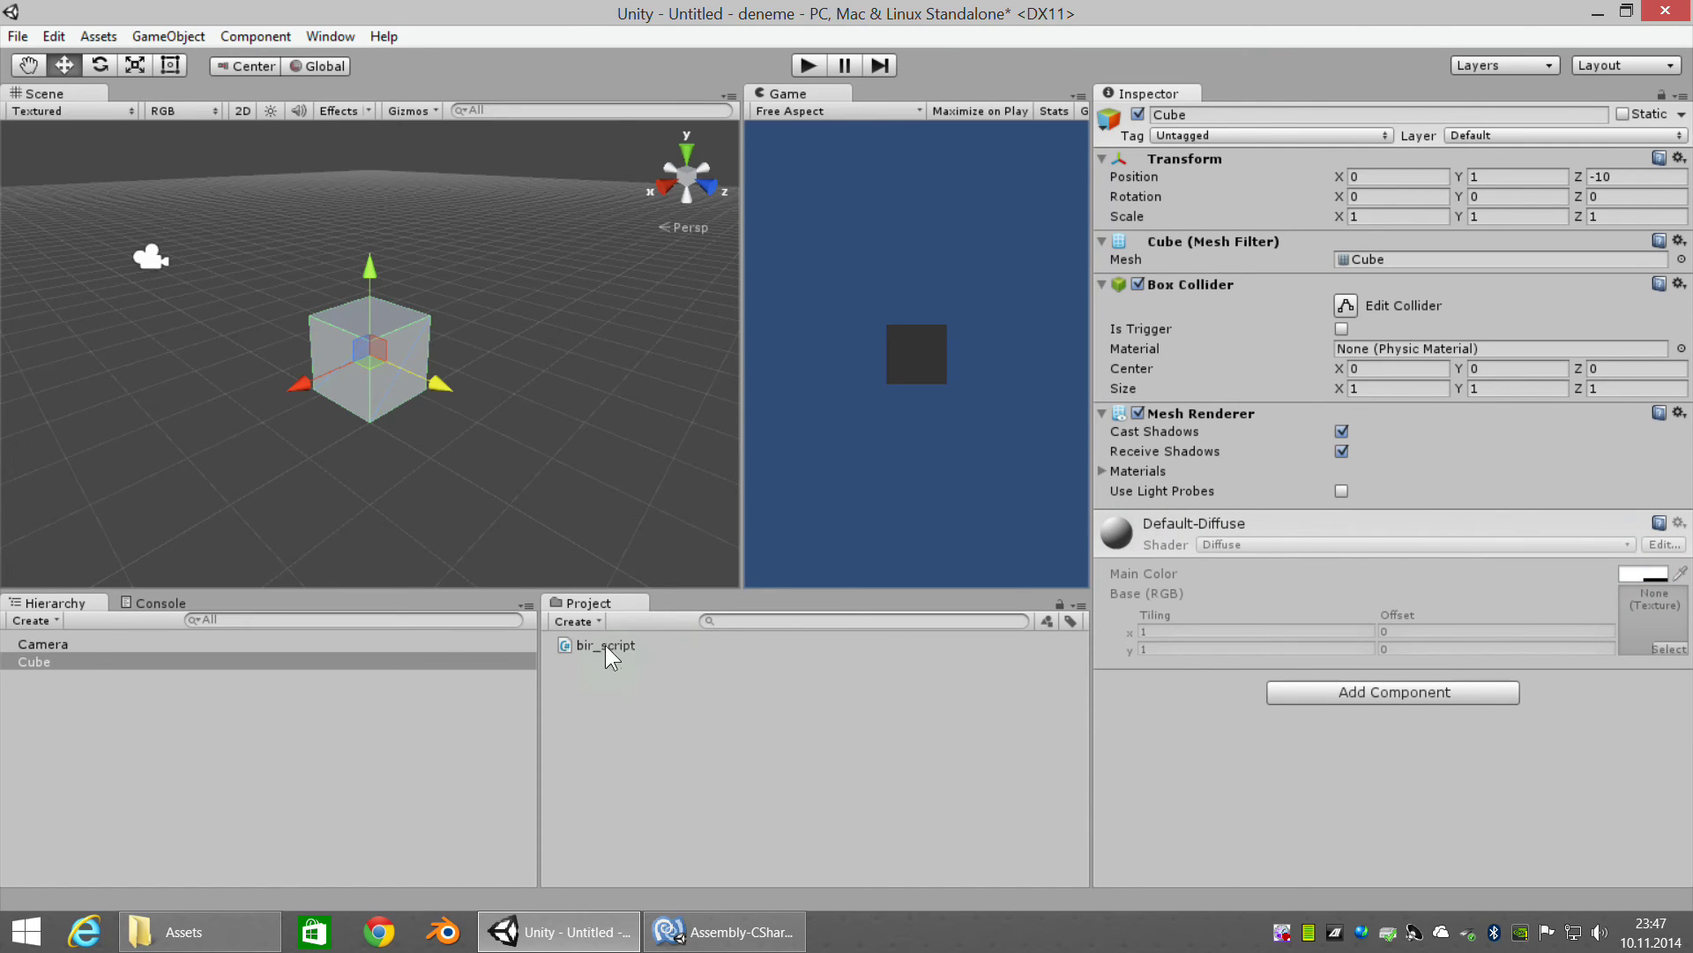
{"action": "left_click_drag", "start_coordinate": [615, 644], "coordinate": [388, 363]}
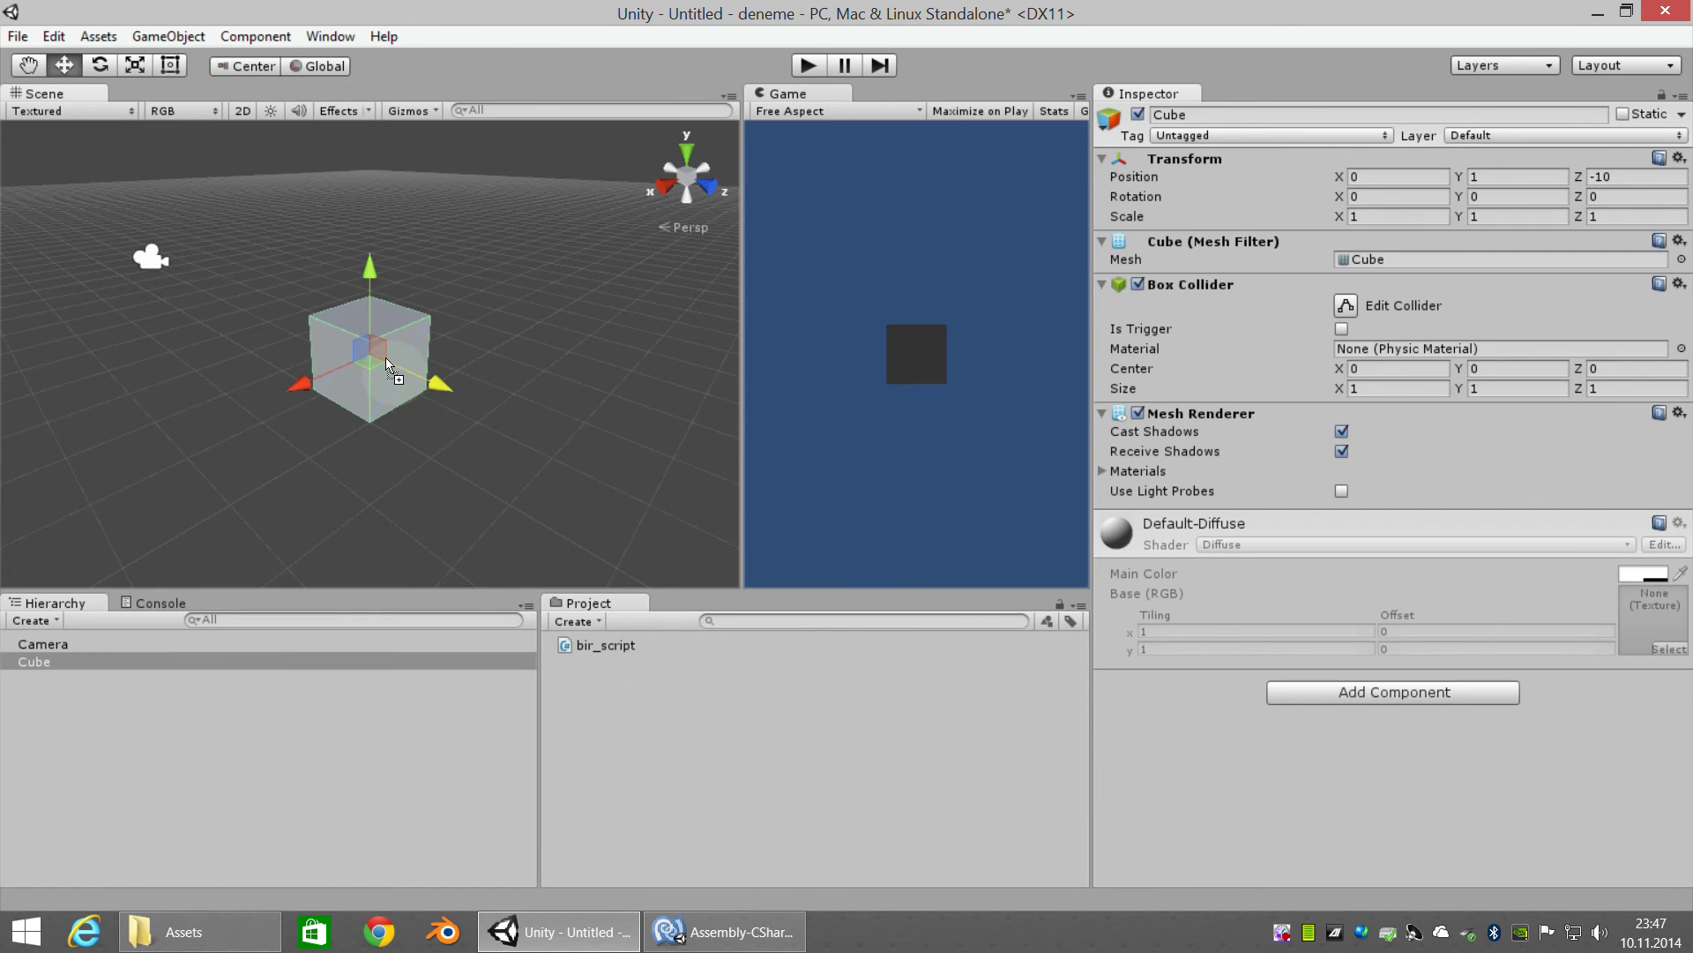
{"action": "left_click_drag", "start_coordinate": [388, 363], "coordinate": [95, 670]}
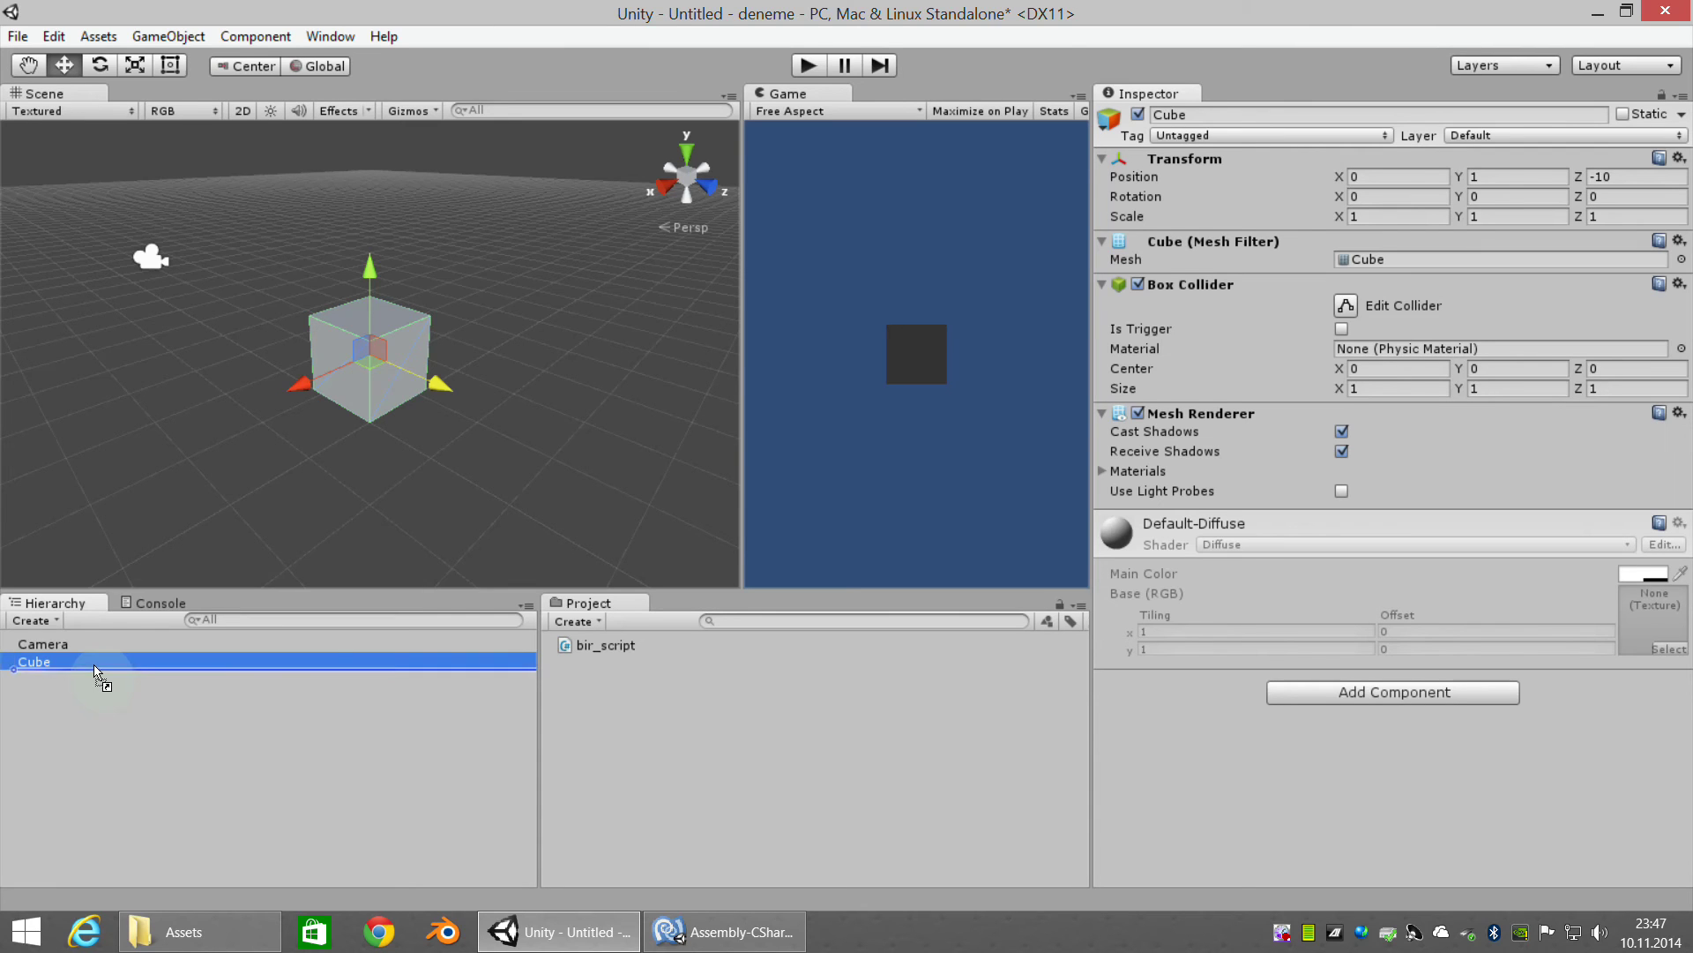
{"action": "mouse_move", "coordinate": [95, 670]}
{"action": "left_mouse_down"}
{"action": "mouse_move", "coordinate": [377, 385]}
{"action": "mouse_move", "coordinate": [125, 654]}
{"action": "mouse_move", "coordinate": [51, 661]}
{"action": "left_mouse_up"}
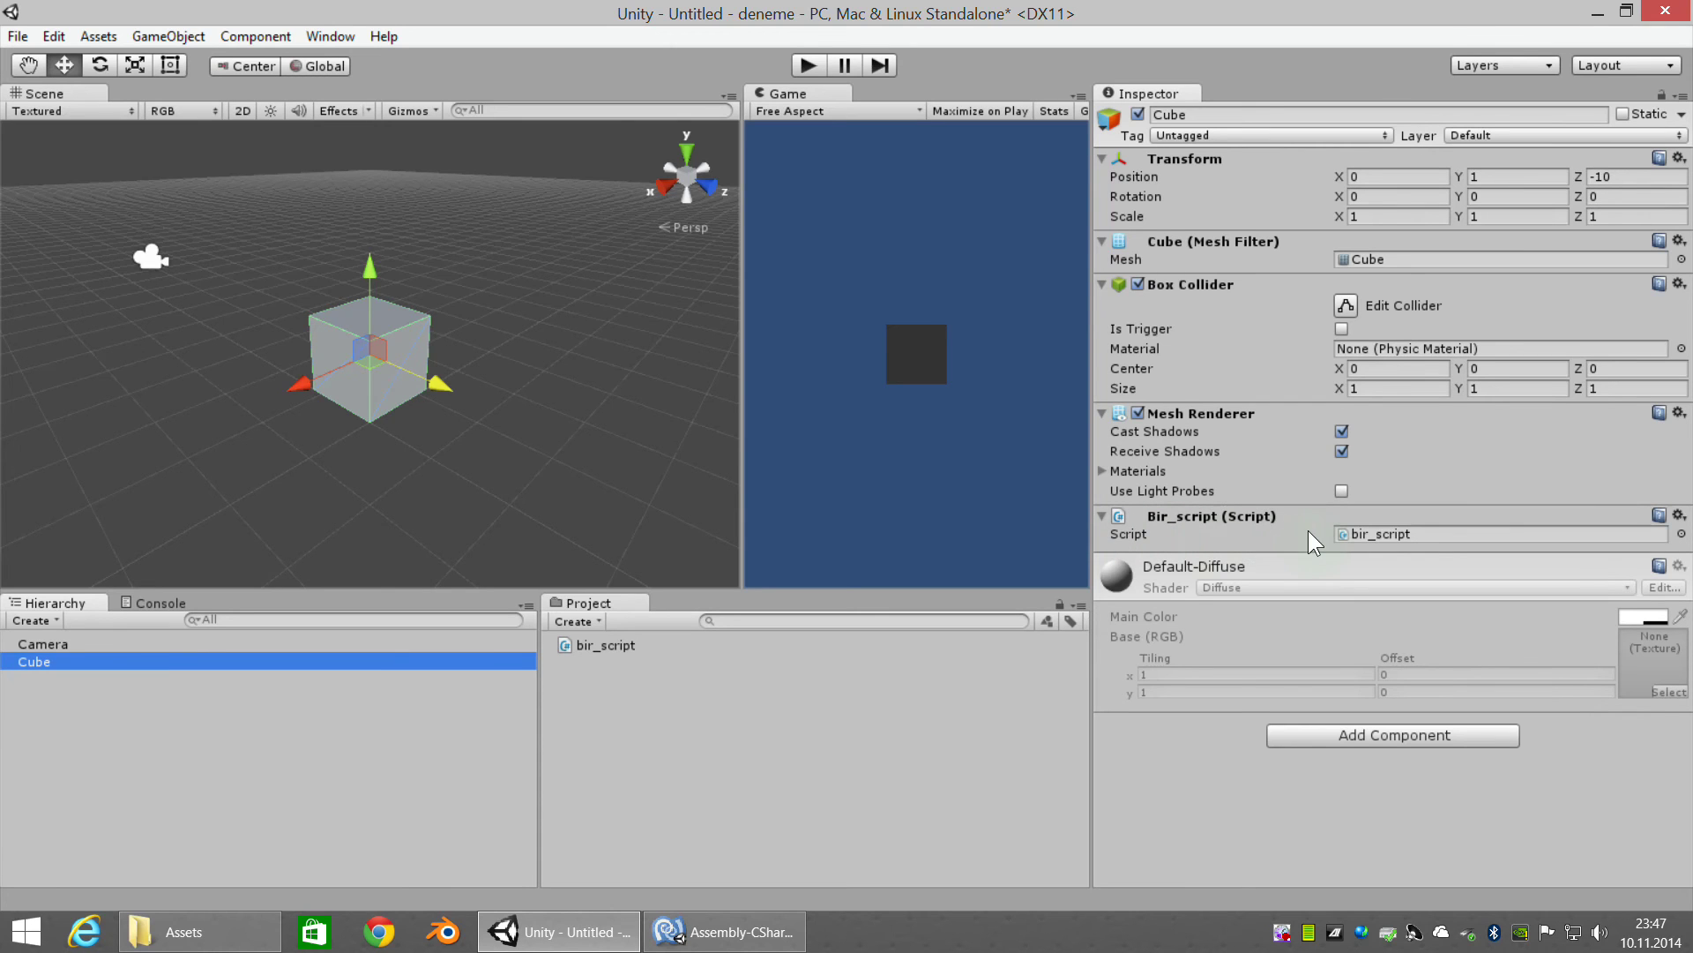
{"action": "left_click", "coordinate": [1678, 516]}
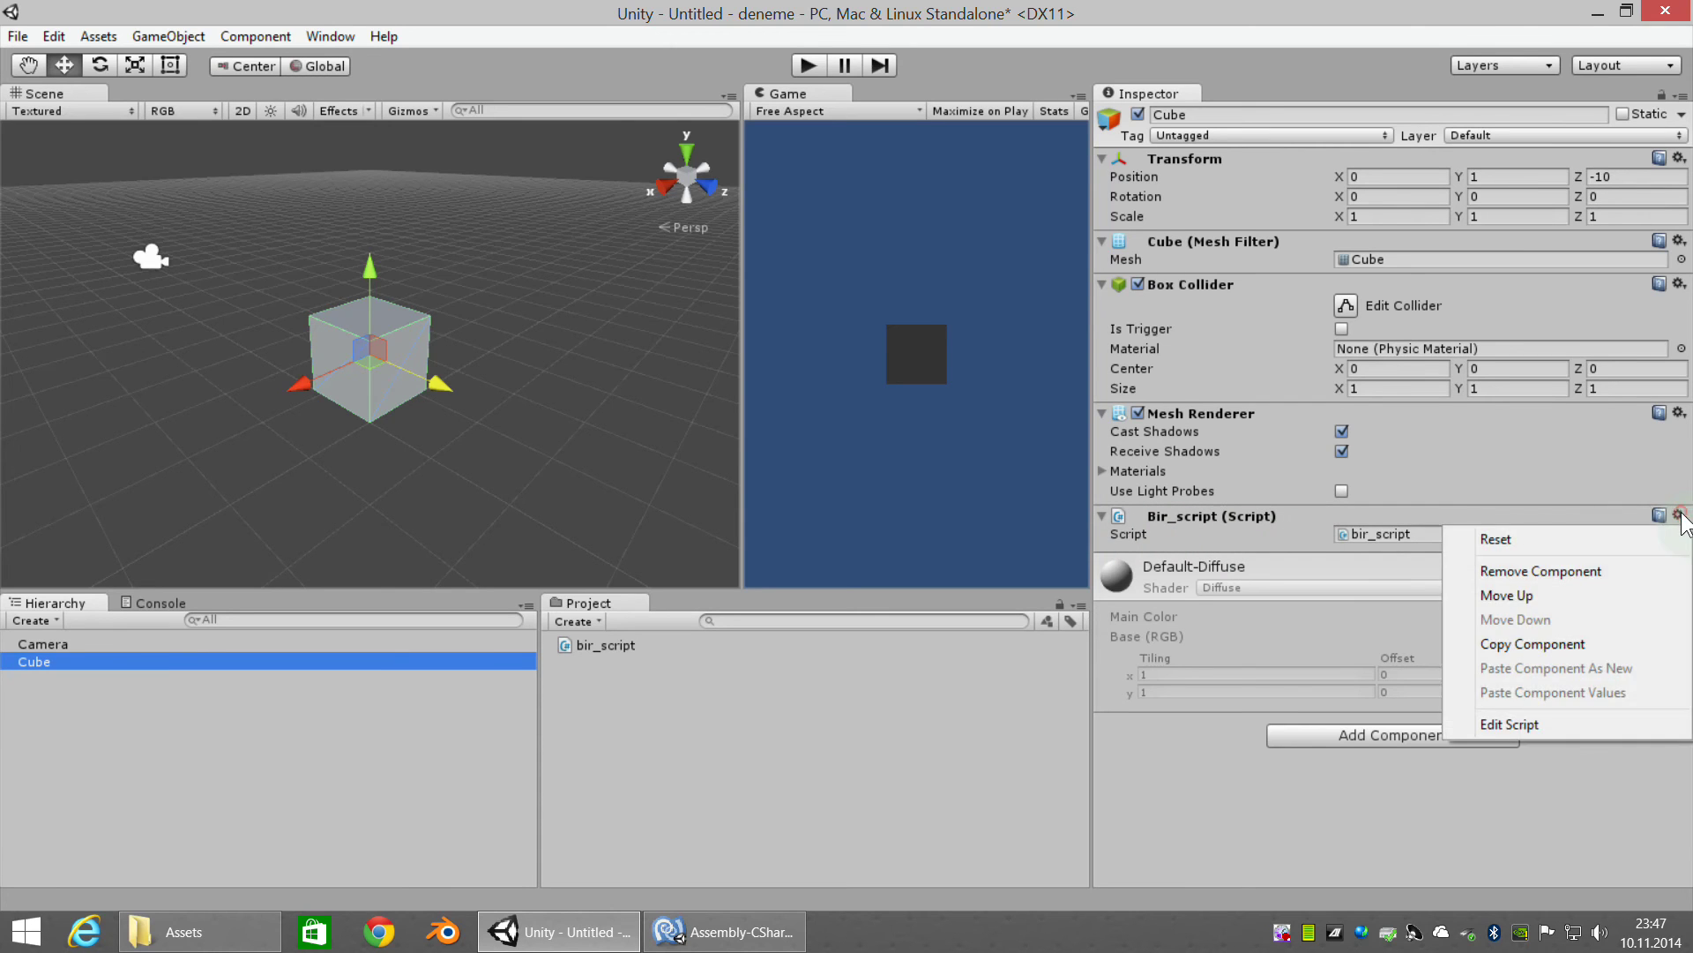
{"action": "left_click", "coordinate": [1625, 569]}
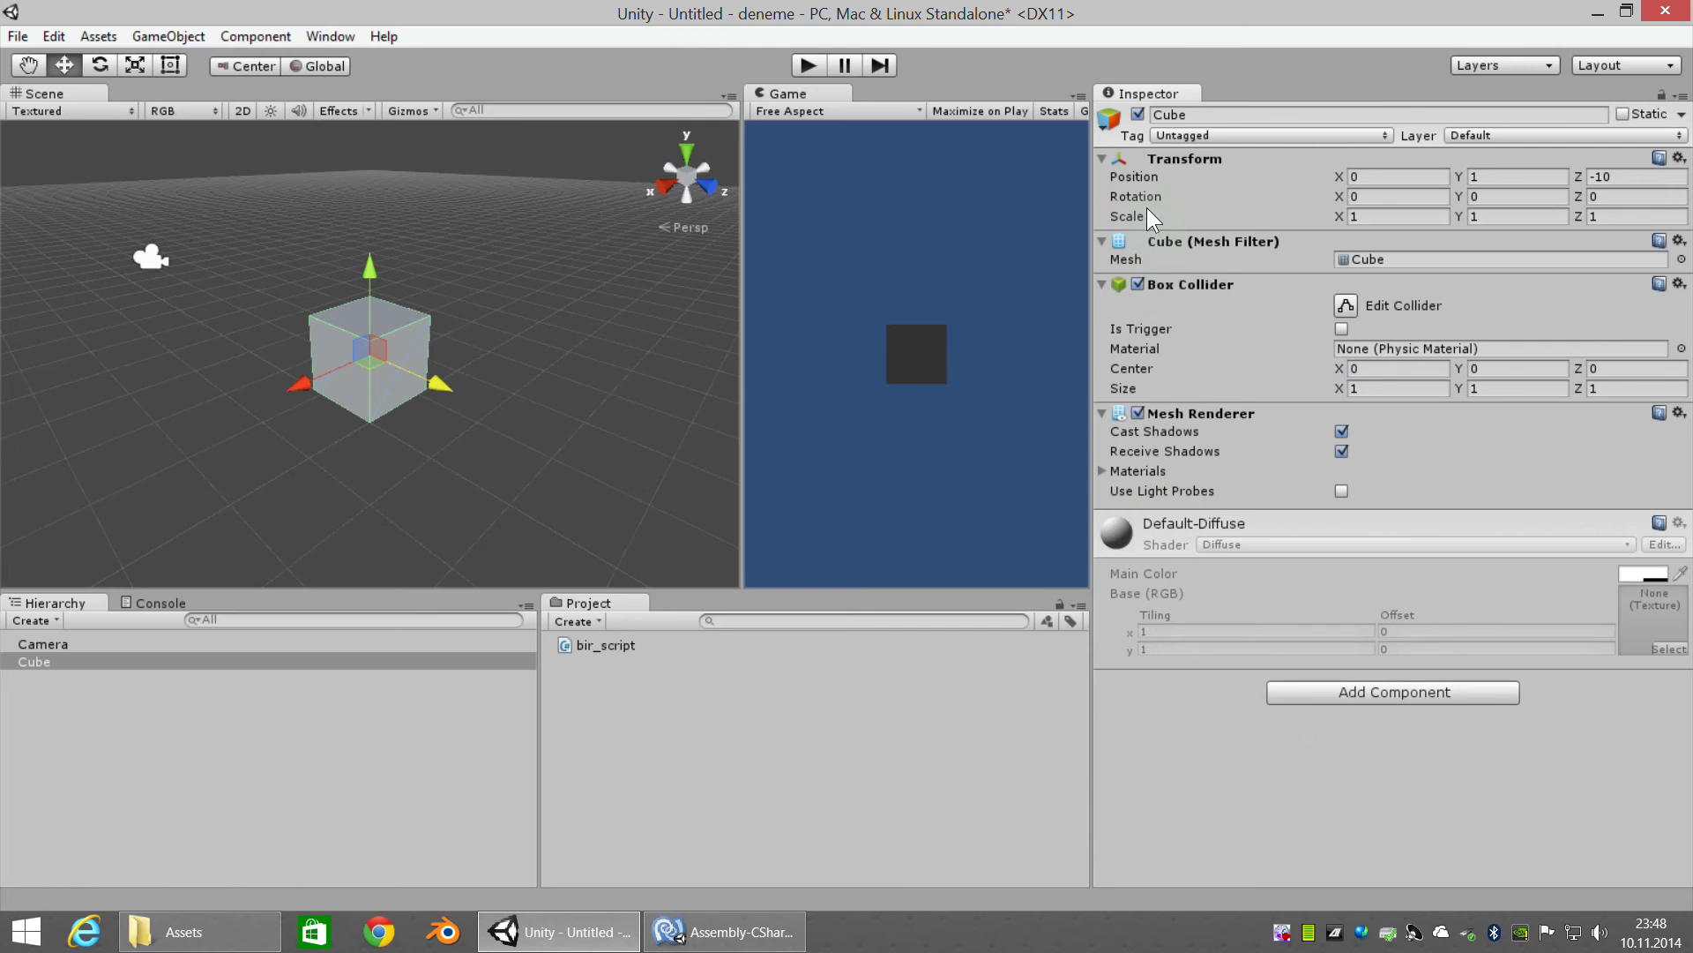
Collapse the Cube's Transform, Mesh Filter, Box Collider and Mesh Renderer components
{"action": "left_click", "coordinate": [1101, 158]}
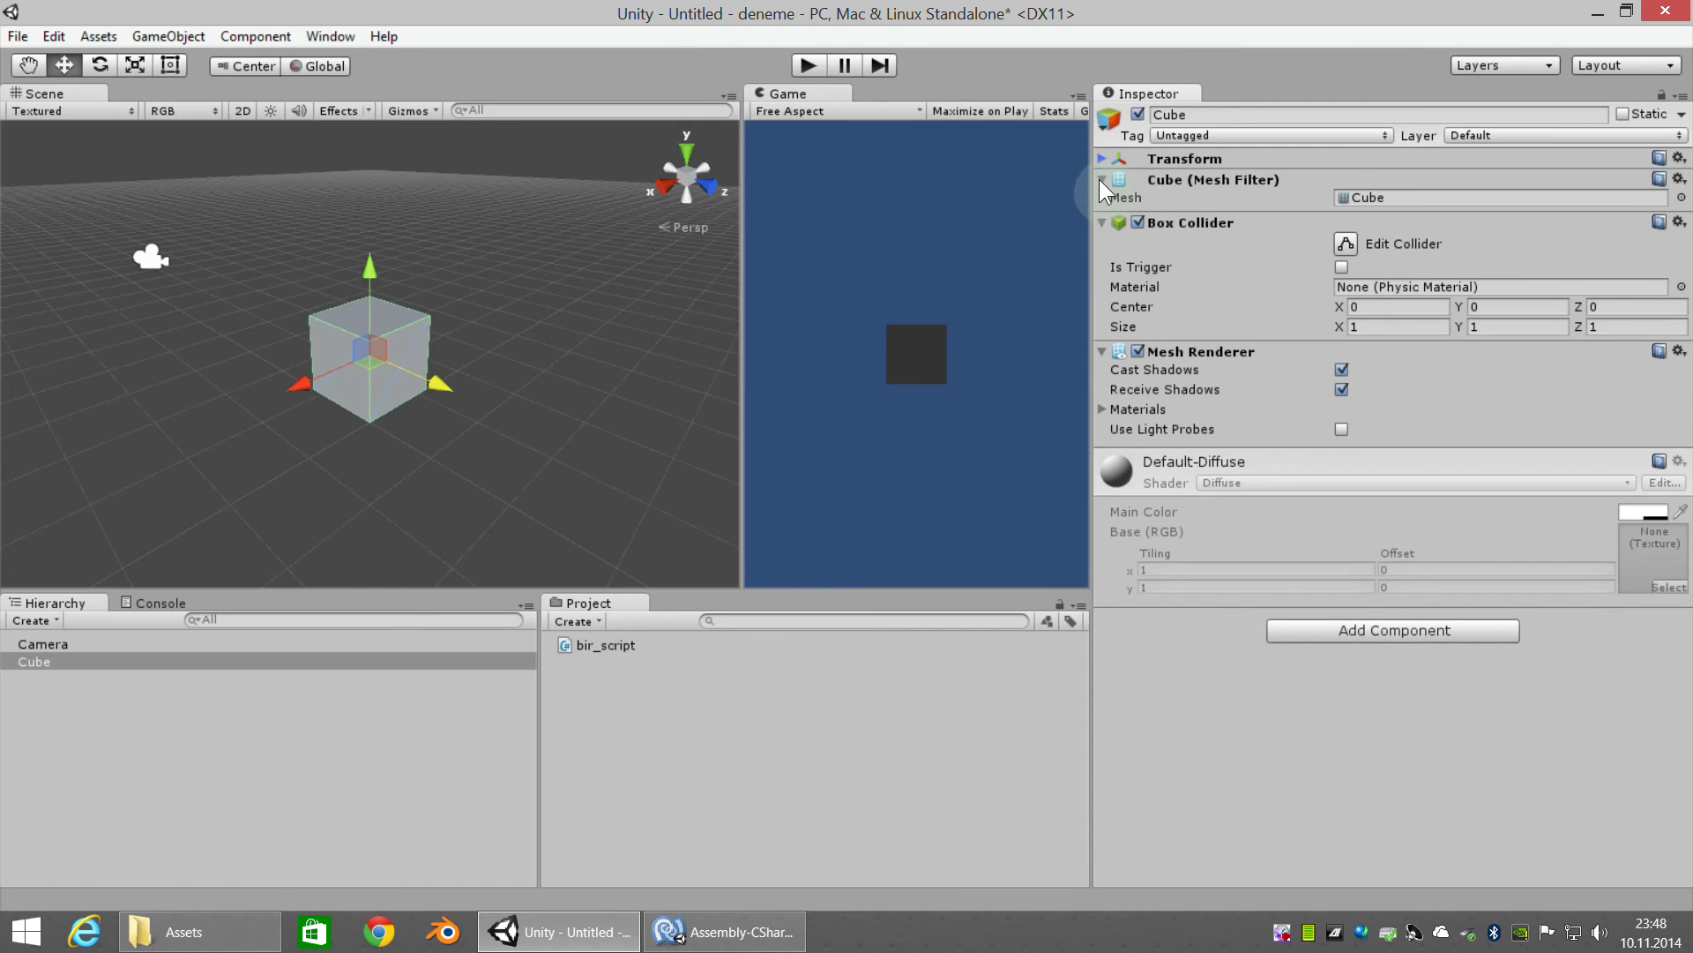
{"action": "left_click", "coordinate": [1100, 179]}
{"action": "left_click", "coordinate": [1101, 200]}
{"action": "left_click", "coordinate": [1102, 221]}
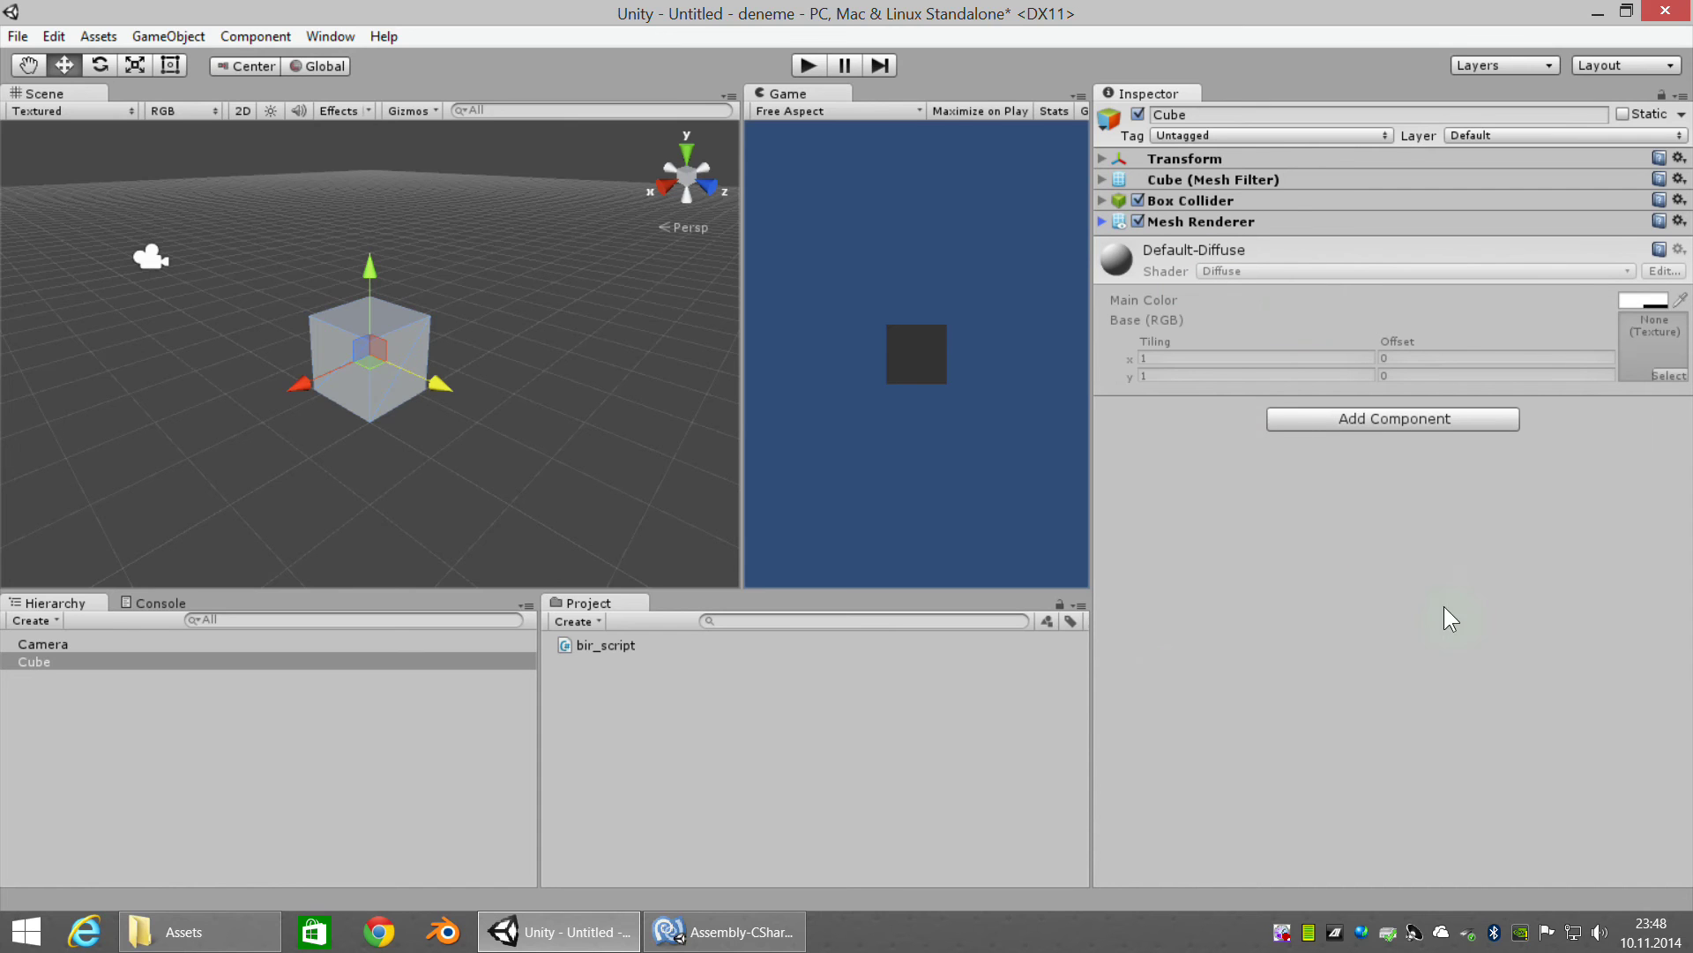
Attach bir_script to the Cube as a component and widen the Game view
{"action": "left_click_drag", "start_coordinate": [609, 644], "coordinate": [1232, 535]}
{"action": "left_click_drag", "start_coordinate": [1232, 535], "coordinate": [1230, 534]}
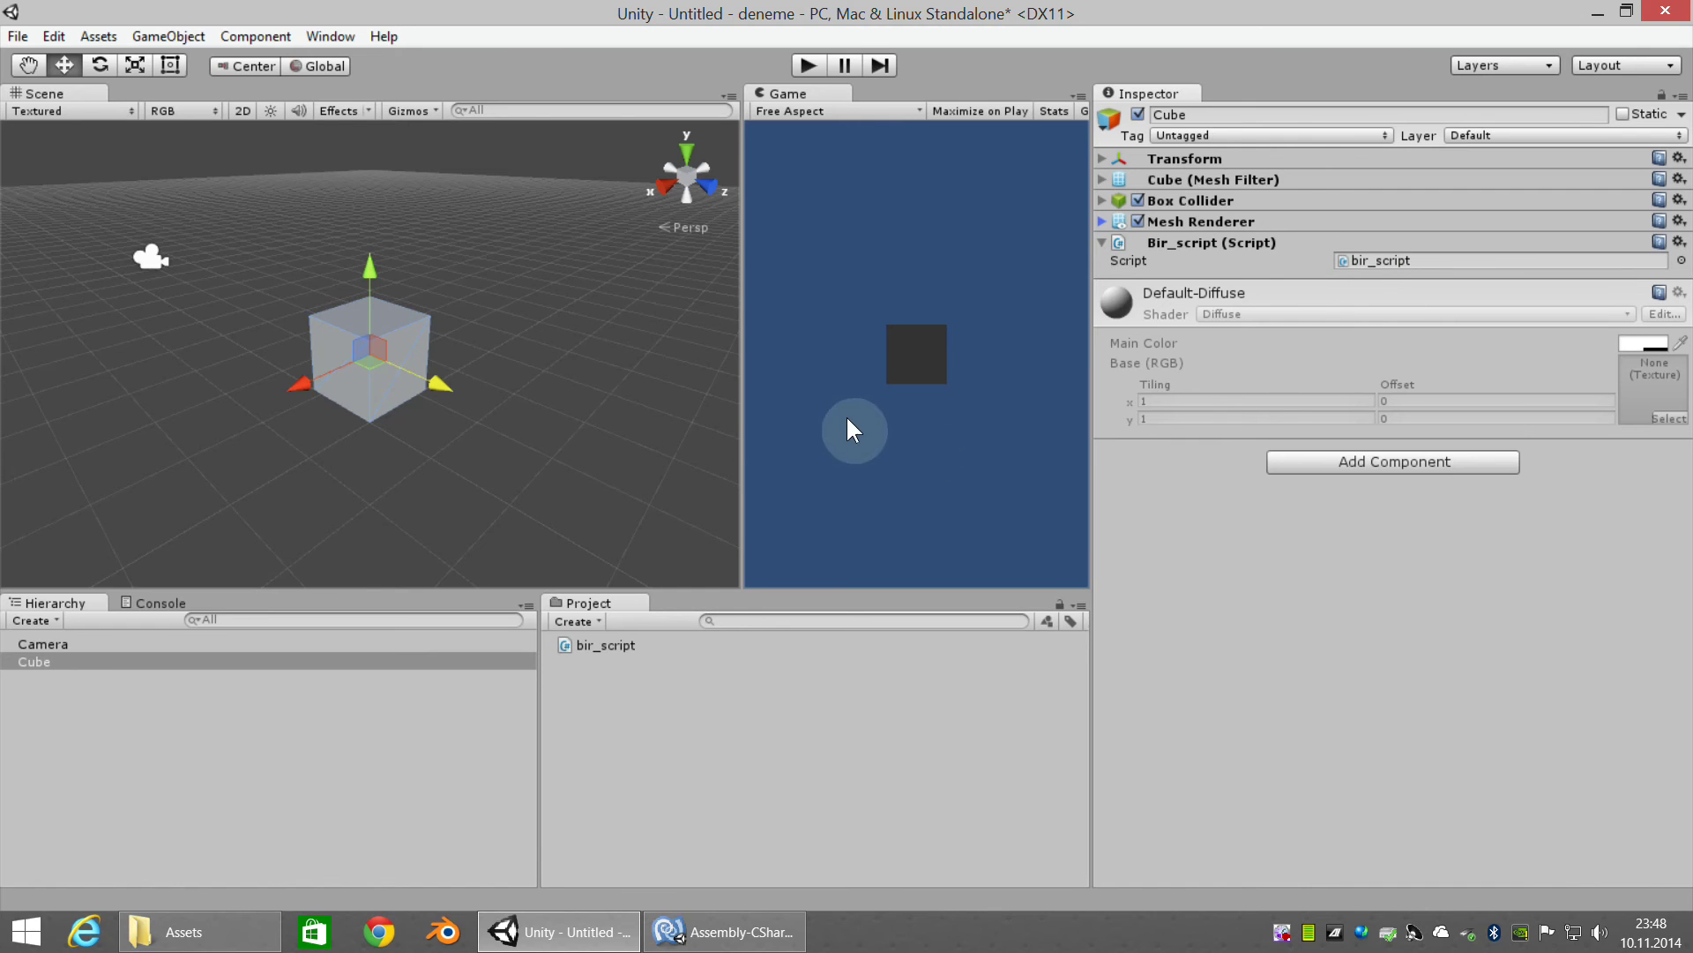
{"action": "left_click_drag", "start_coordinate": [738, 434], "coordinate": [689, 434]}
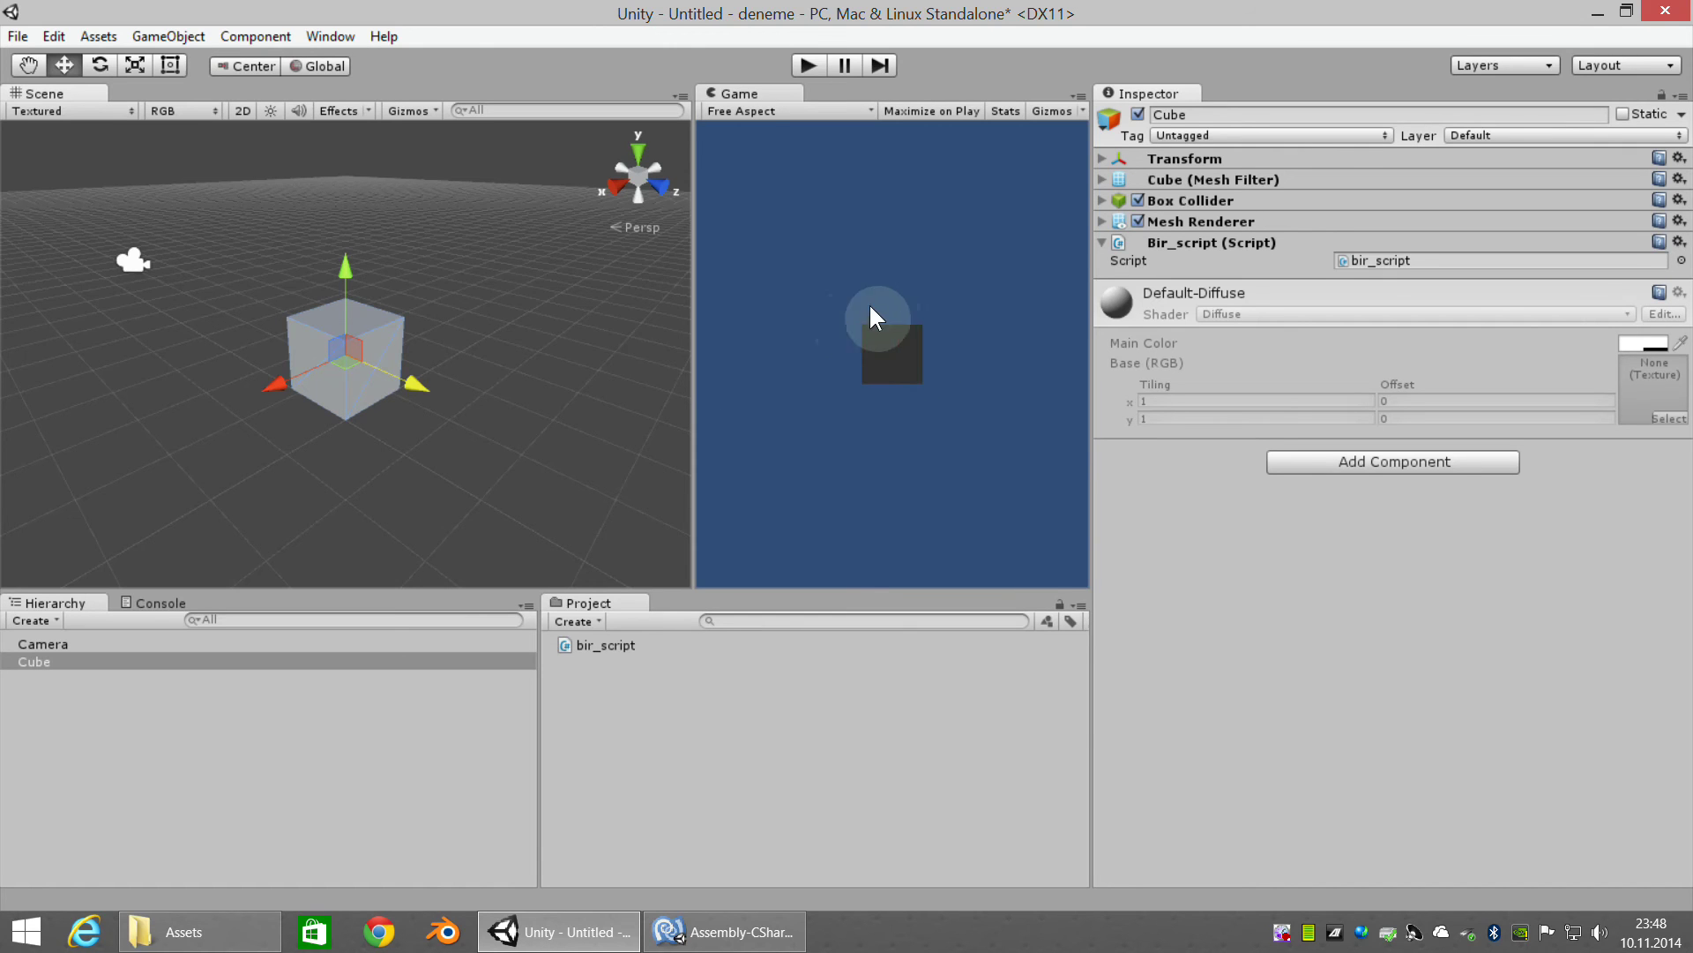
Add a Directional Light to the scene
{"action": "left_click", "coordinate": [31, 620]}
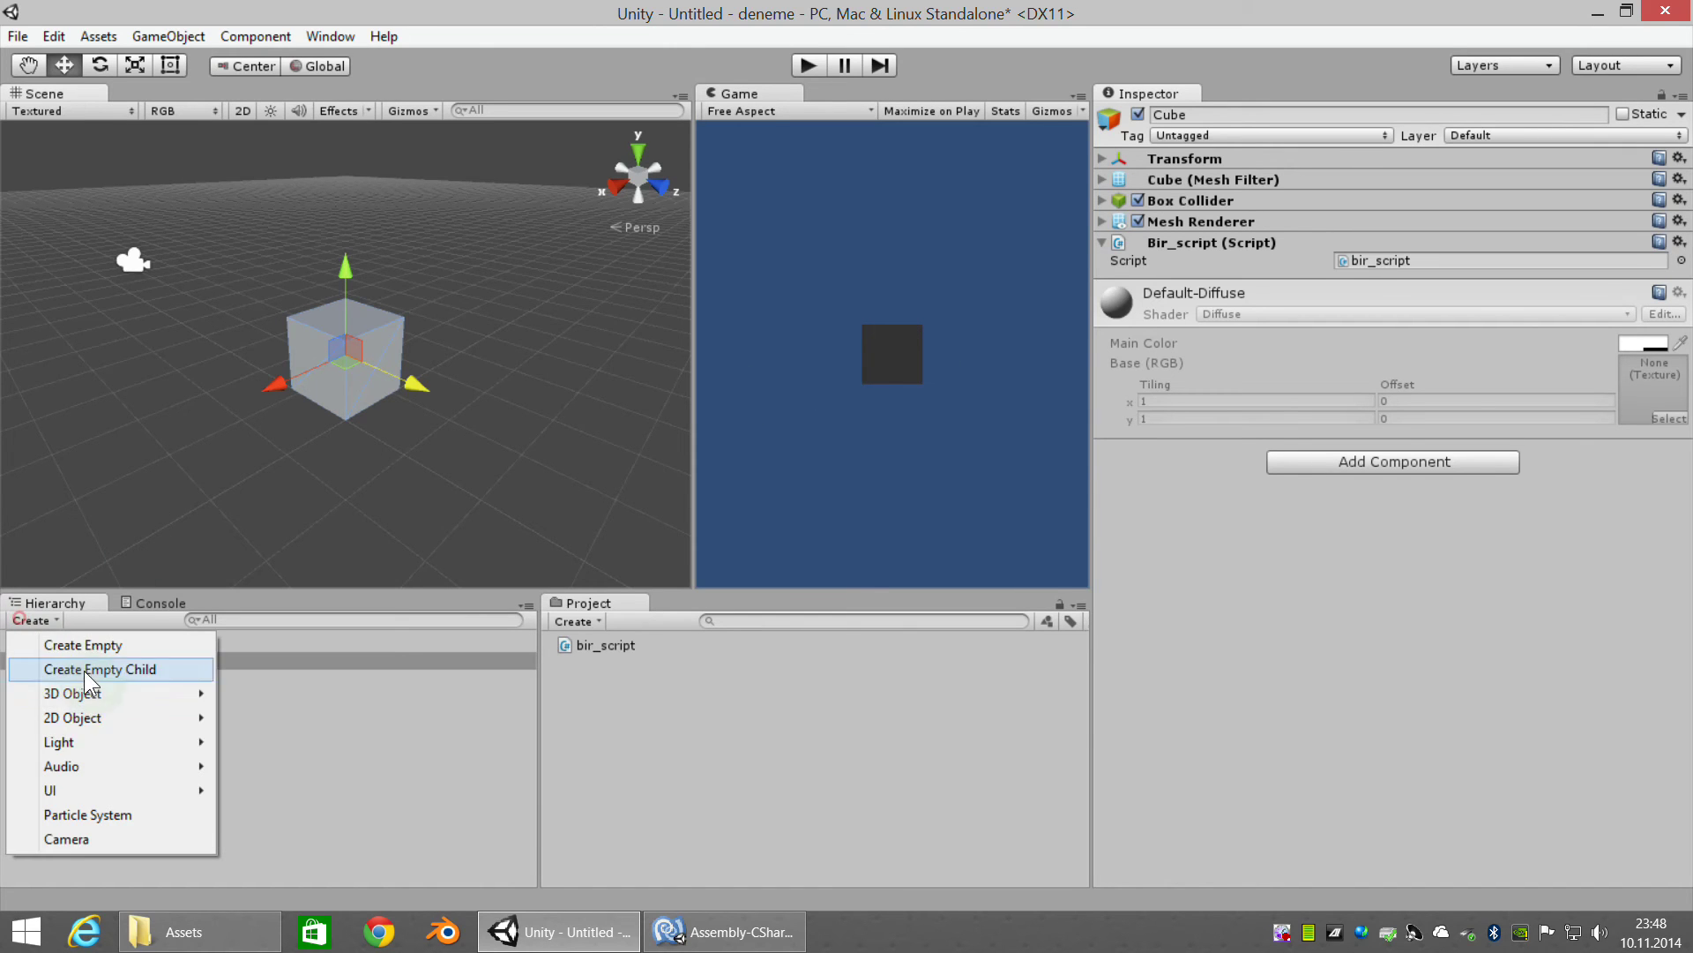
{"action": "mouse_move", "coordinate": [98, 743]}
{"action": "left_click", "coordinate": [283, 742]}
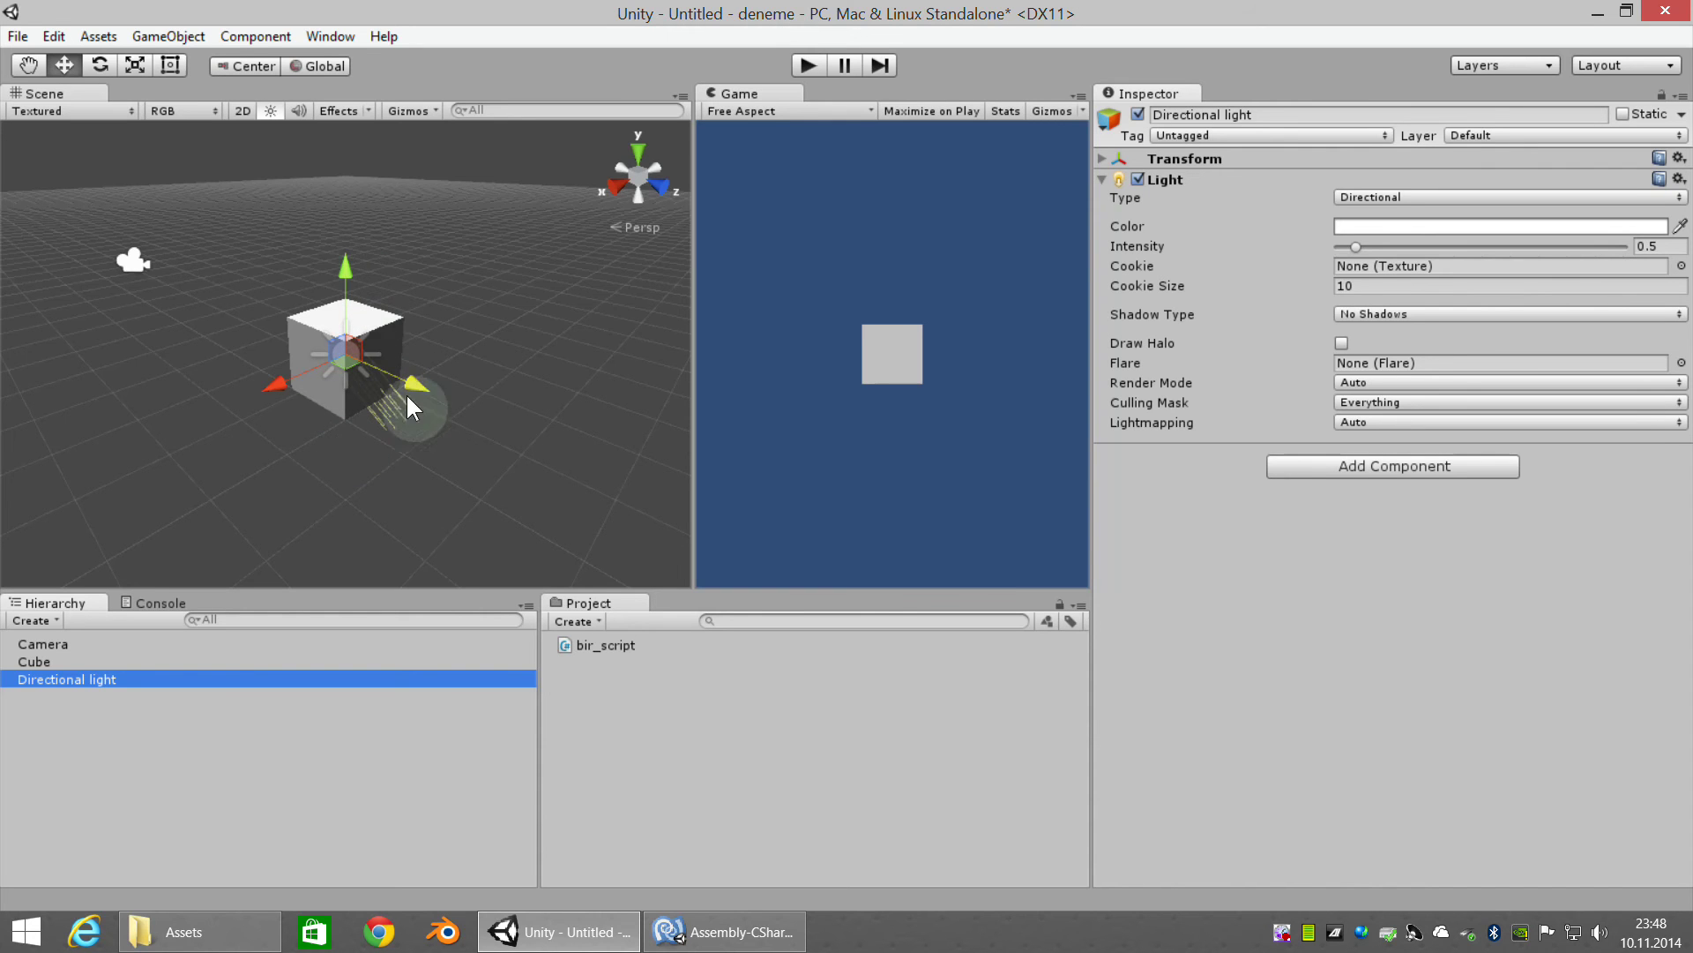
Align the Camera with the current scene view using GameObject > Align With View
{"action": "left_click", "coordinate": [69, 646]}
{"action": "left_click", "coordinate": [161, 35]}
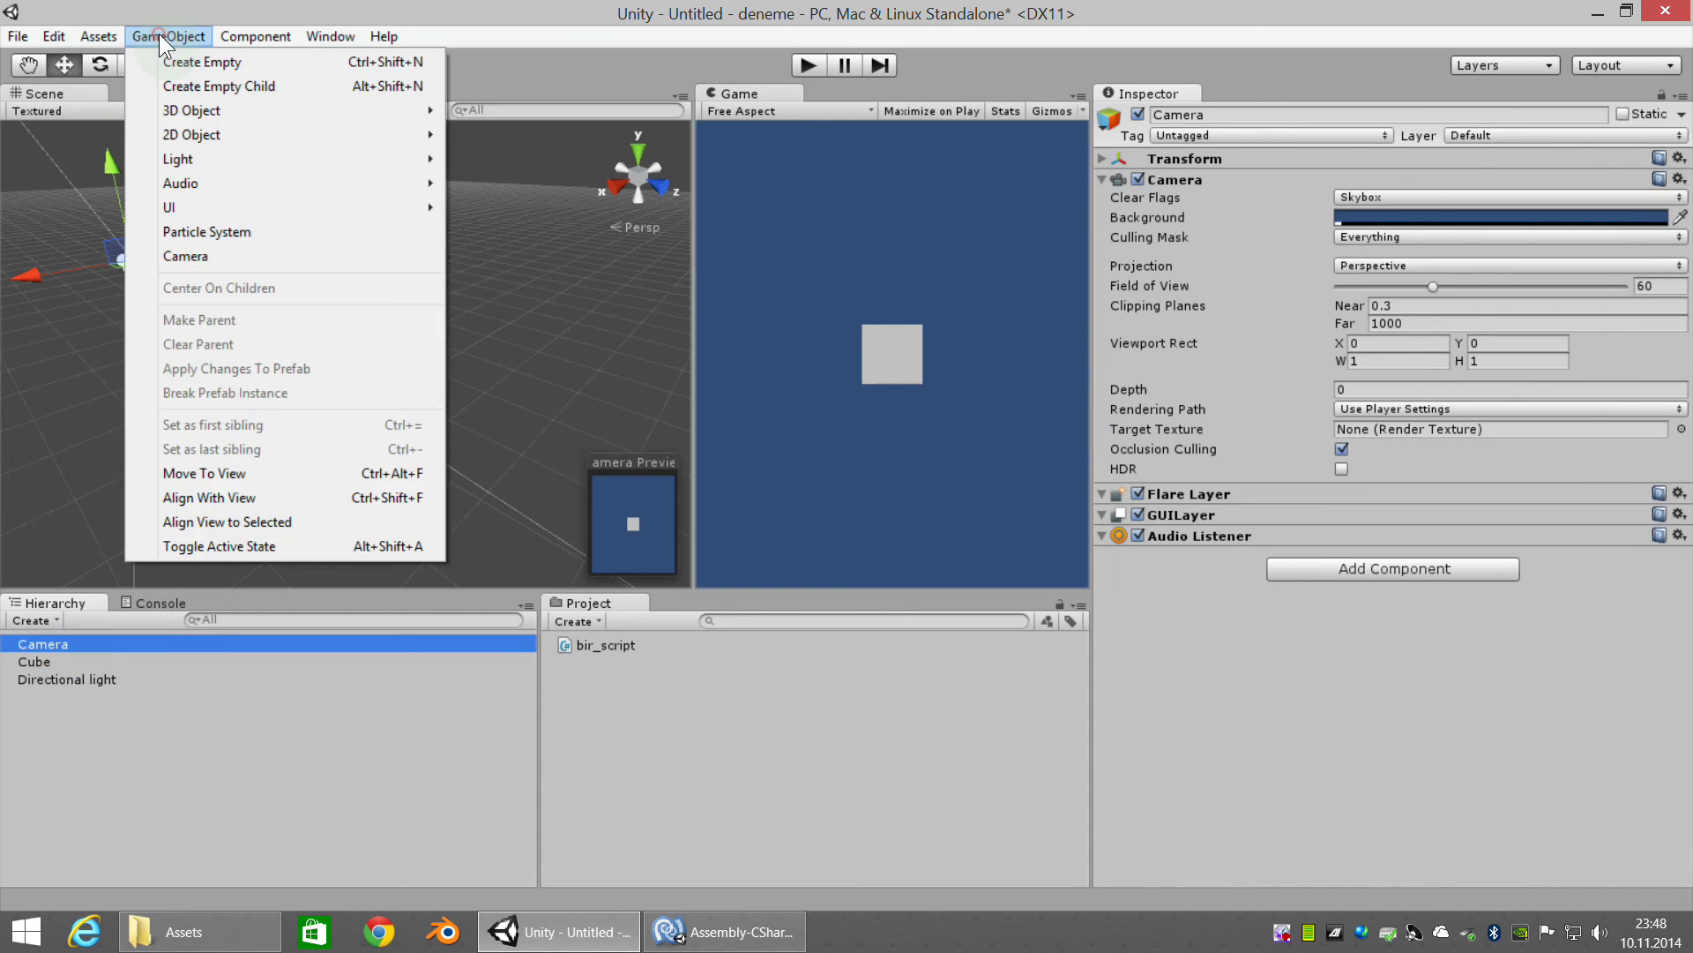
{"action": "left_click", "coordinate": [209, 498]}
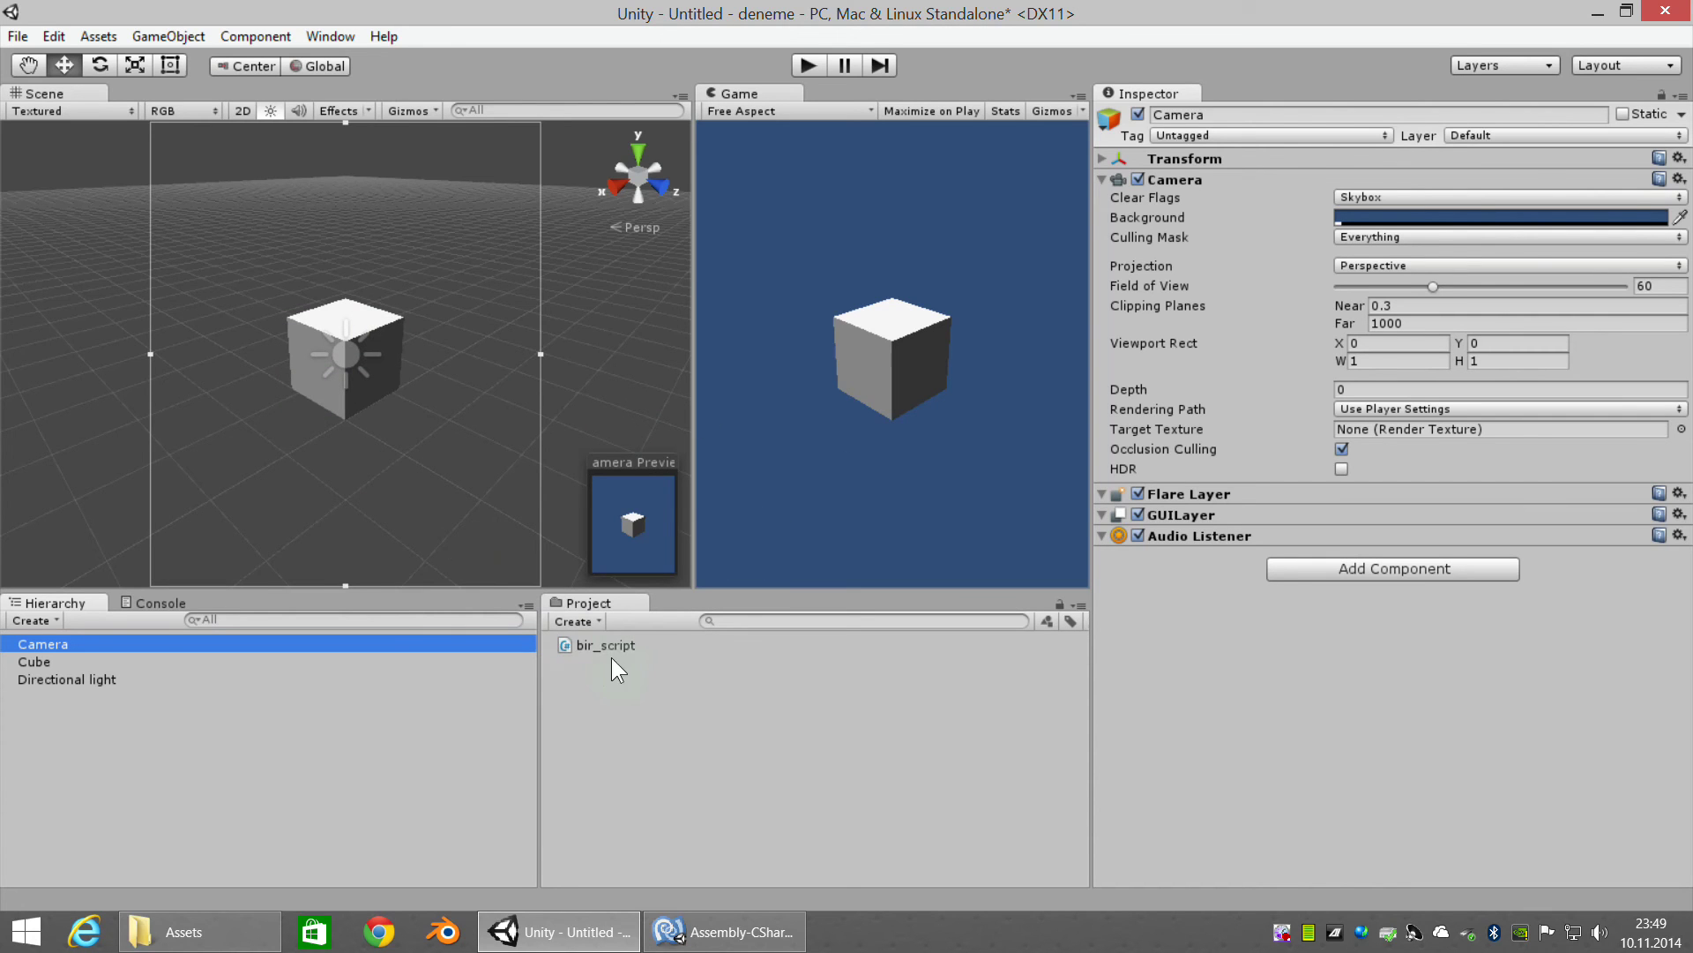
{"action": "left_click", "coordinate": [761, 932]}
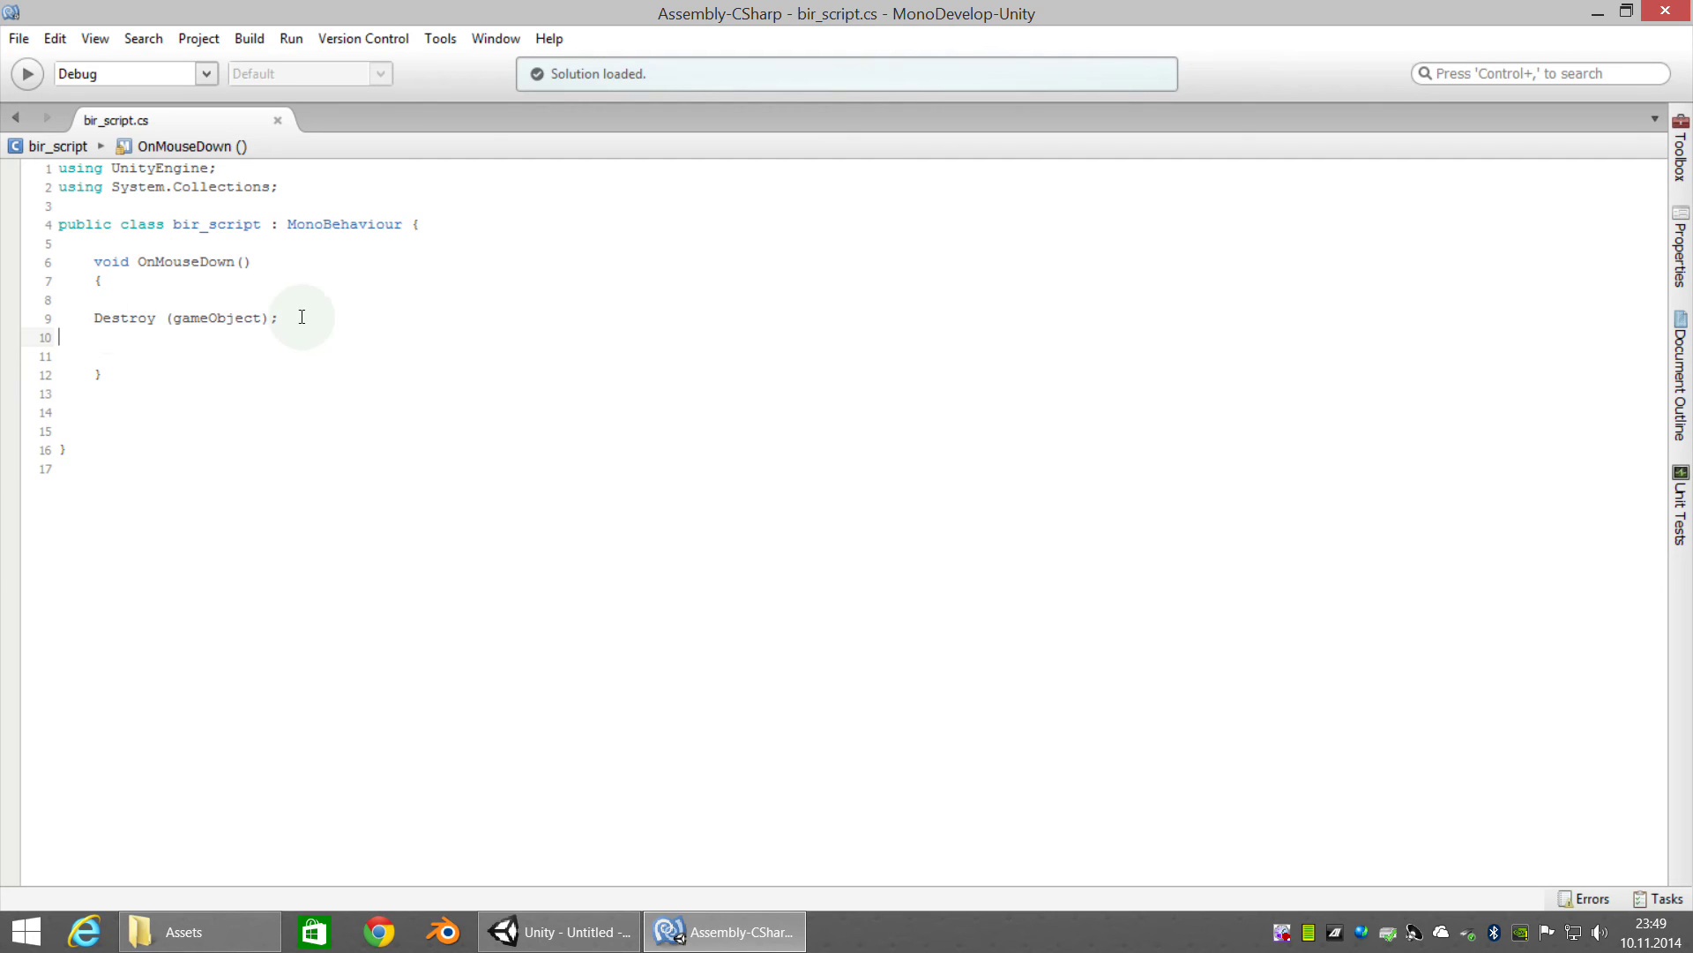
{"action": "left_click", "coordinate": [542, 930]}
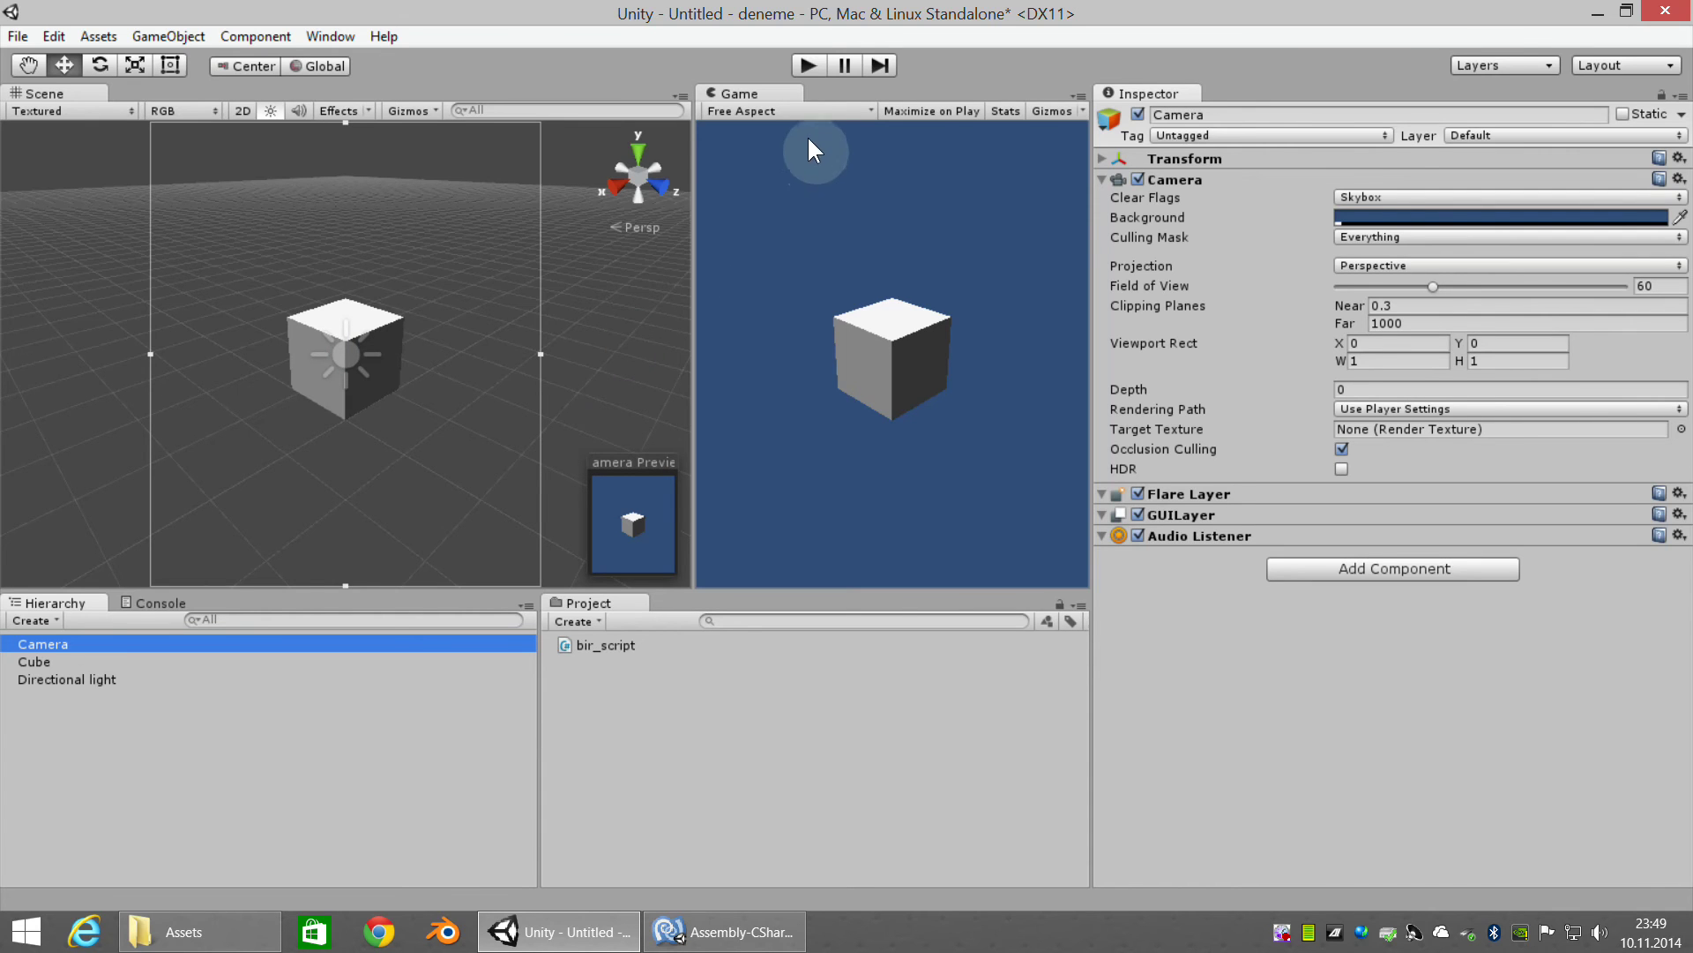
{"action": "left_click", "coordinate": [883, 307]}
{"action": "left_click", "coordinate": [806, 66]}
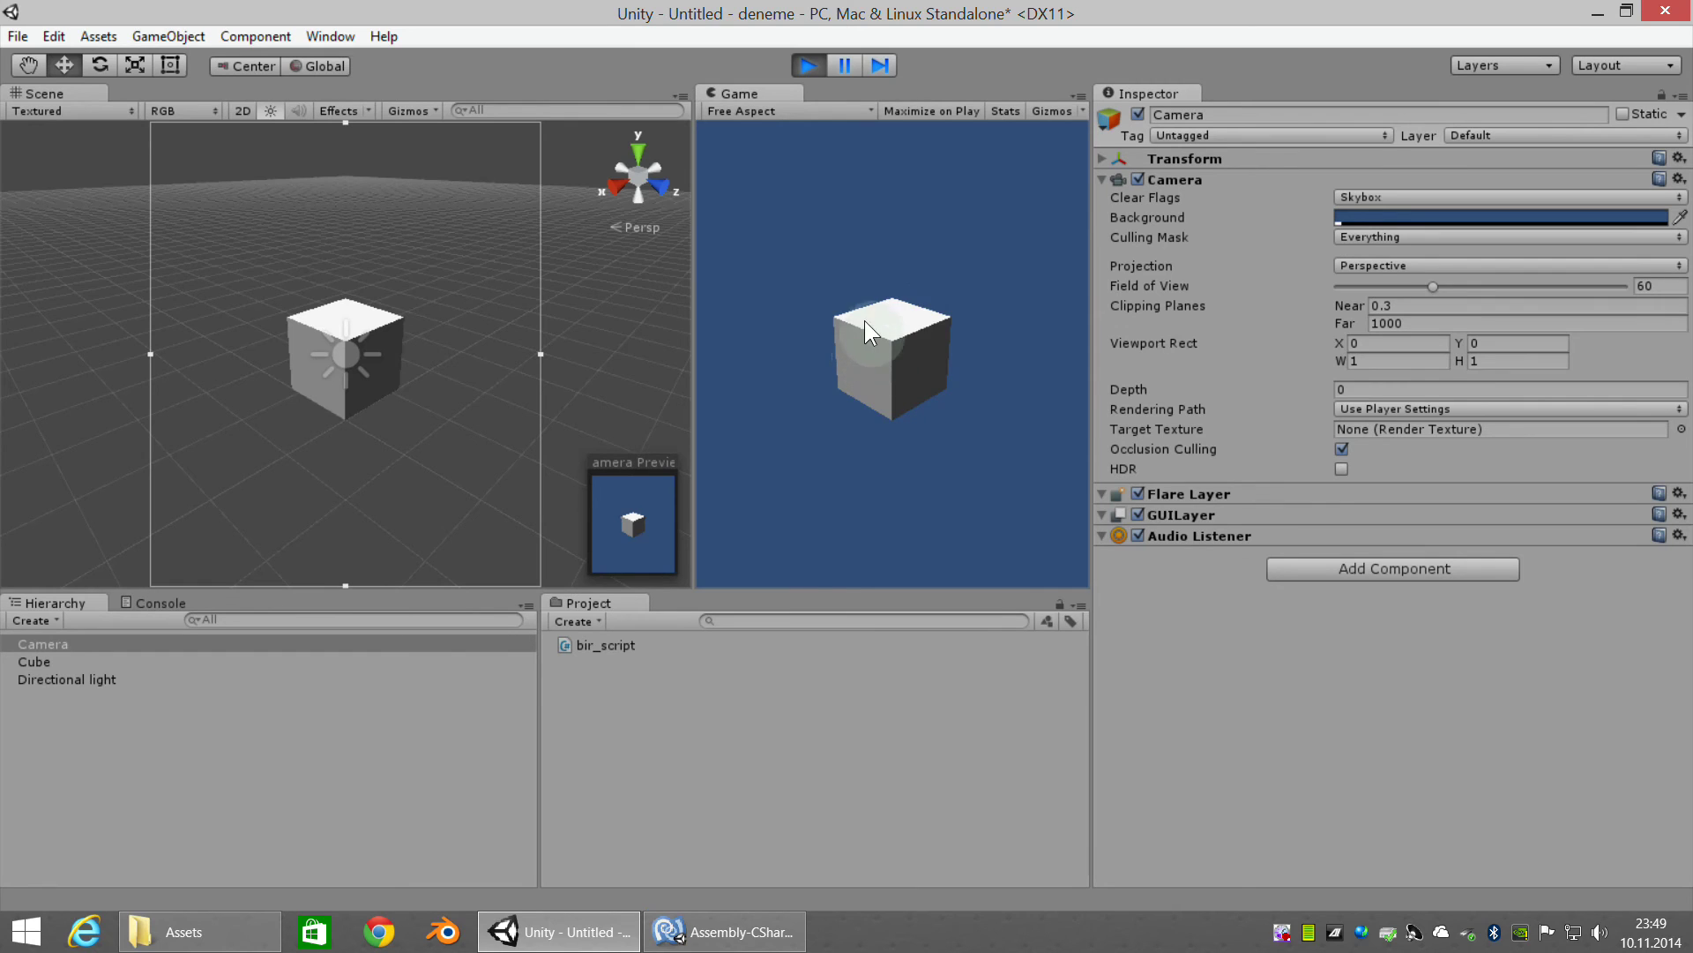
{"action": "left_click", "coordinate": [867, 357]}
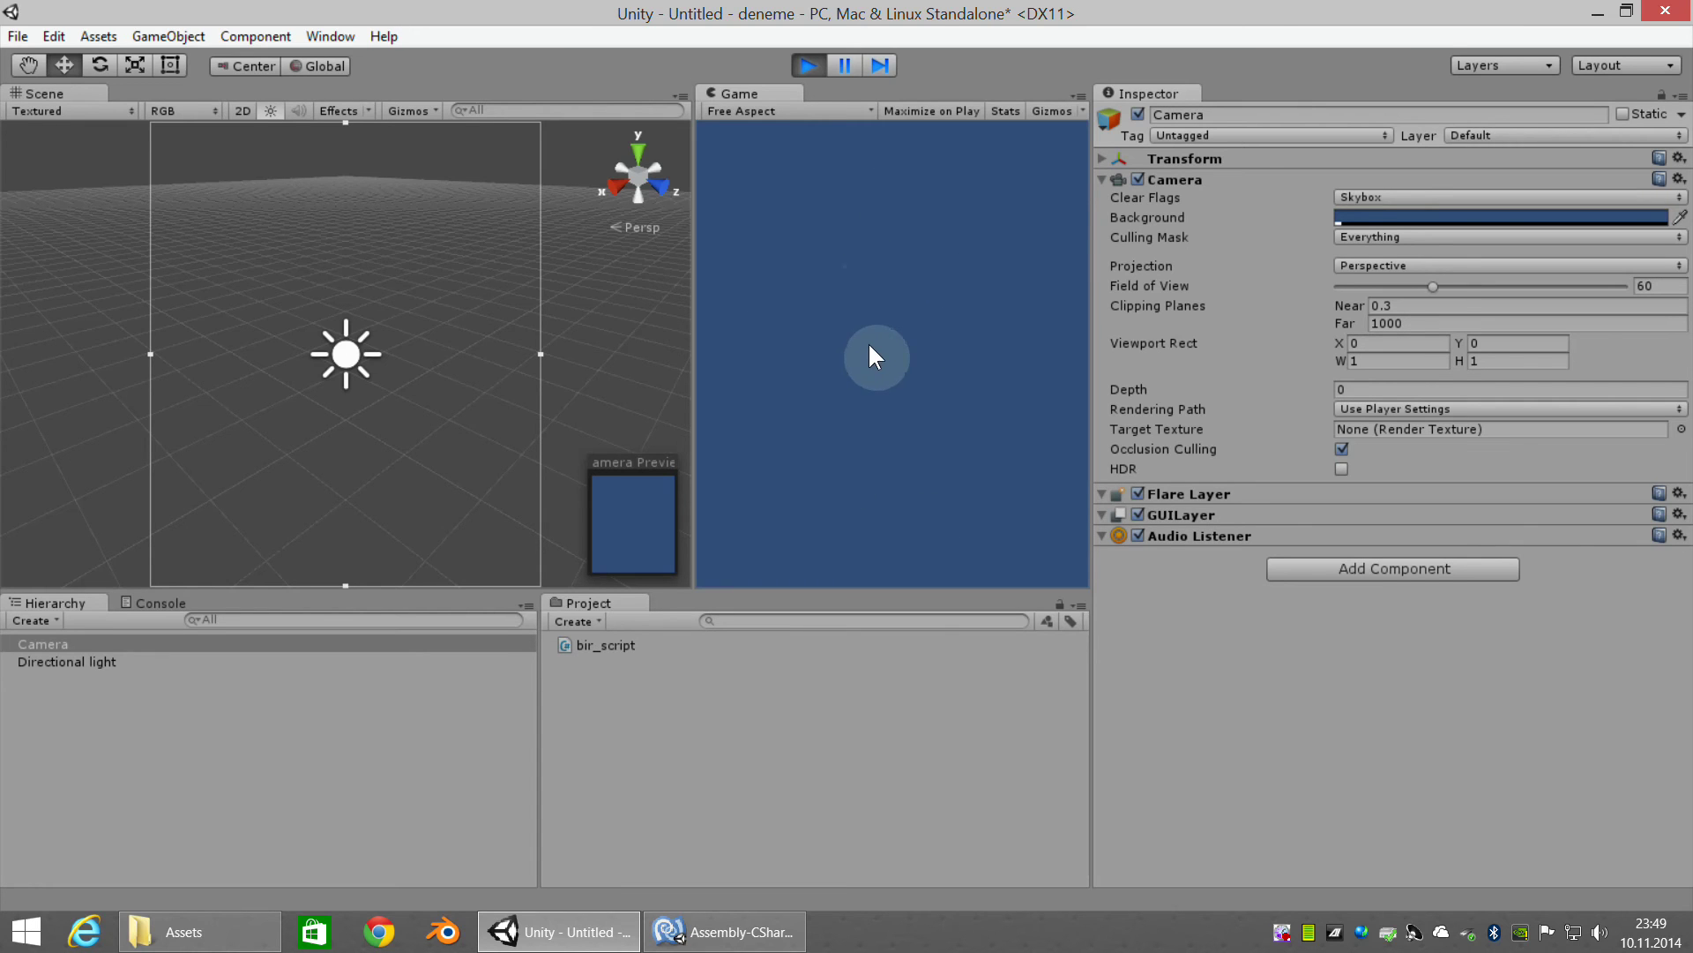
{"action": "left_click", "coordinate": [920, 371]}
{"action": "left_click", "coordinate": [807, 186]}
{"action": "left_click", "coordinate": [333, 206]}
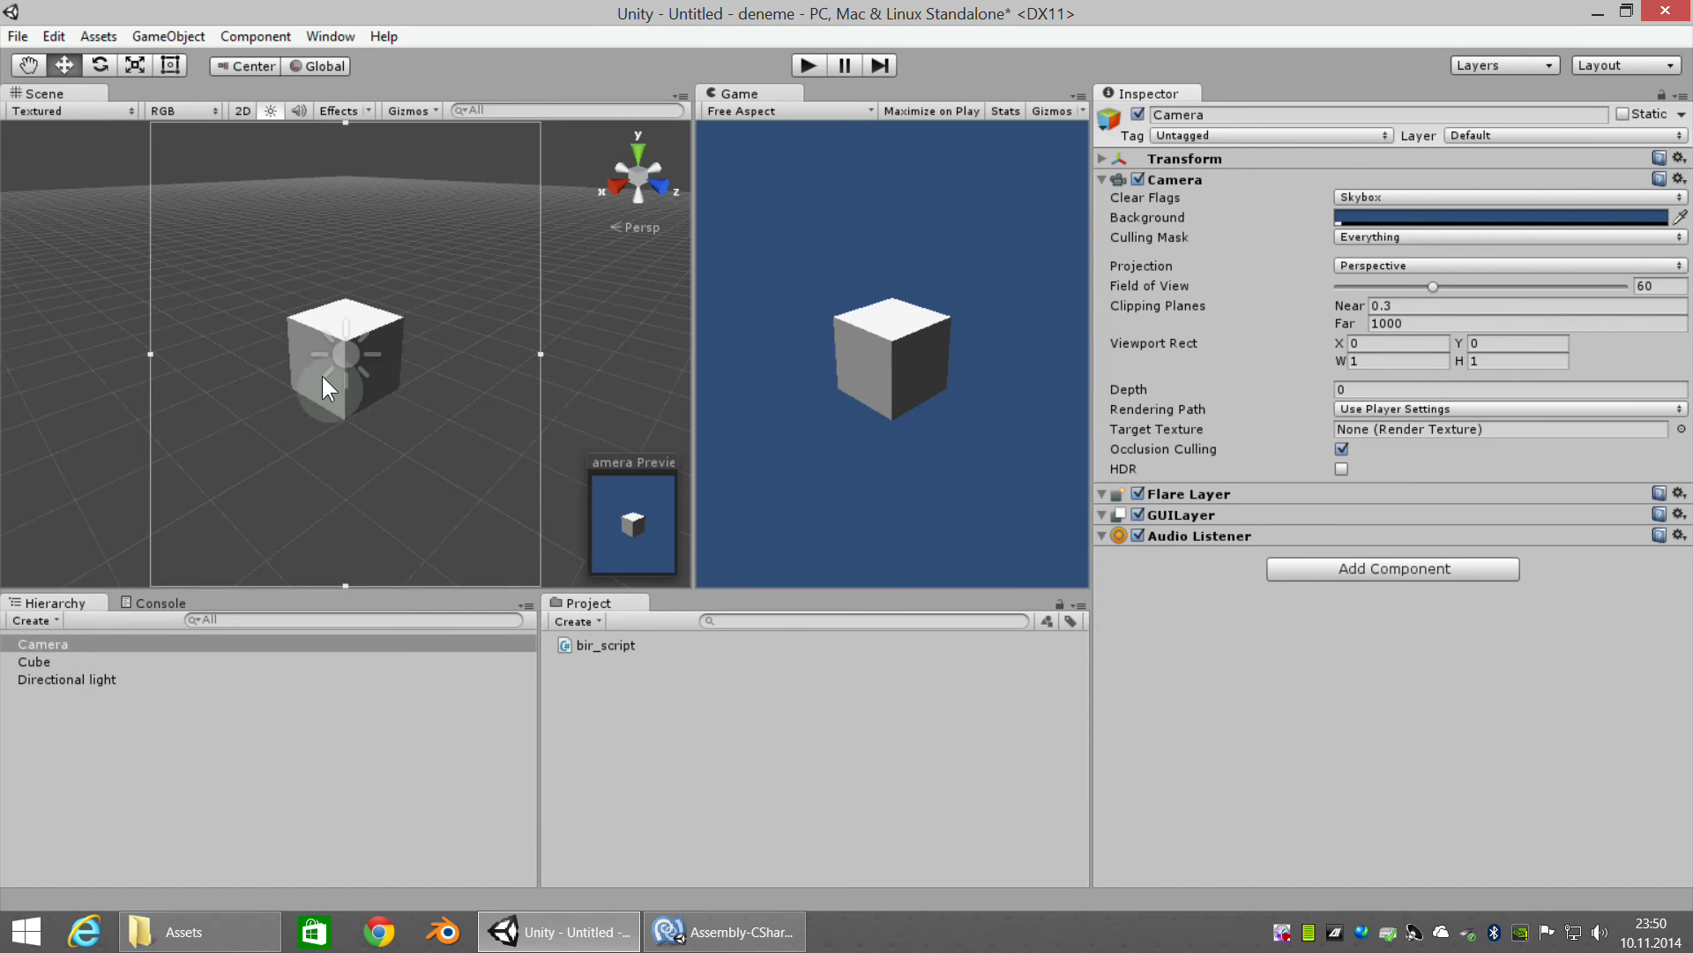
Add a Sphere and lift it along Y above the cube
{"action": "left_click", "coordinate": [41, 622]}
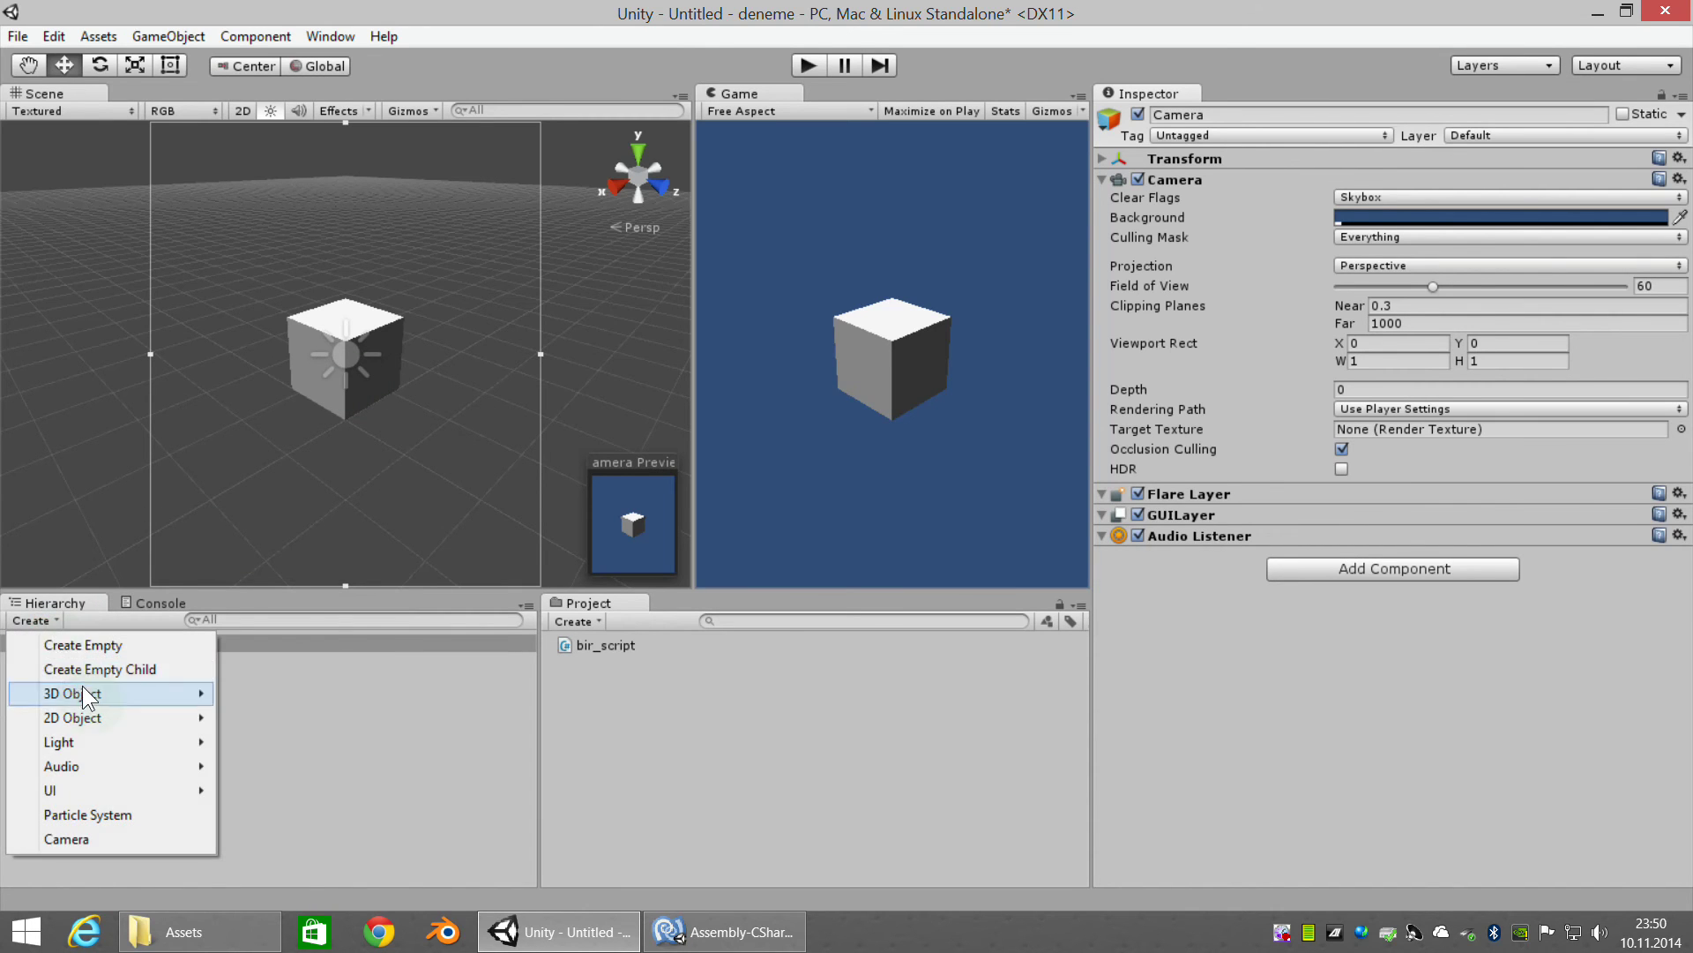
{"action": "mouse_move", "coordinate": [84, 690]}
{"action": "left_click", "coordinate": [284, 718]}
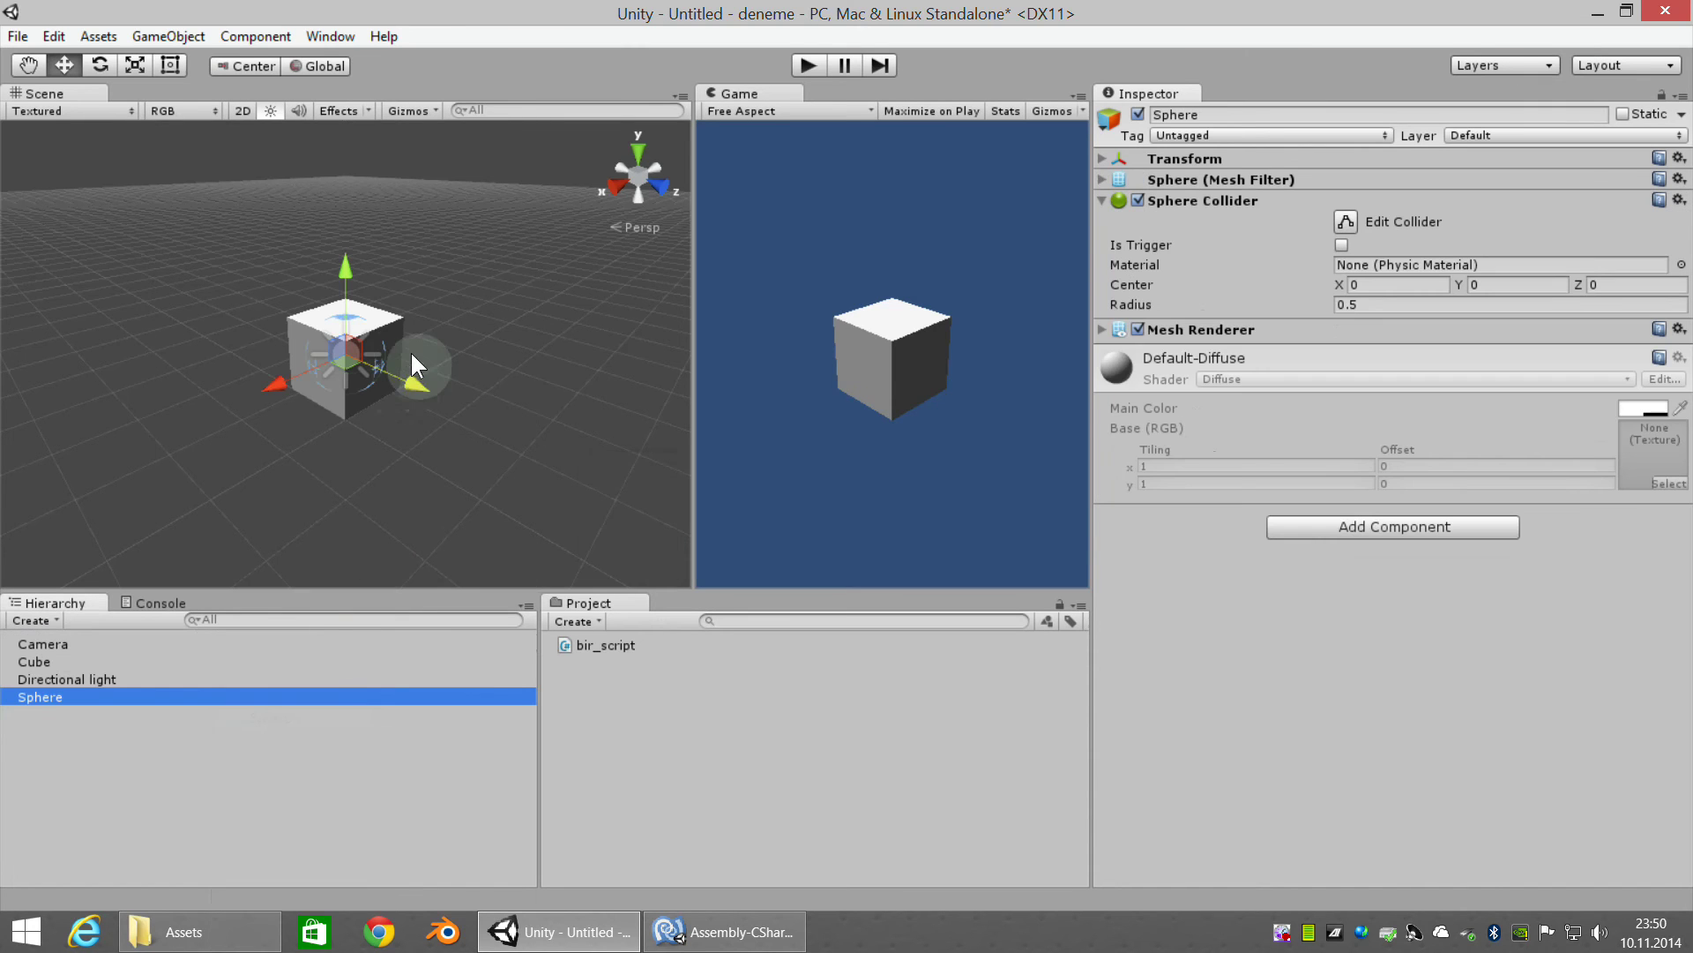
{"action": "left_click_drag", "start_coordinate": [342, 258], "coordinate": [351, 161]}
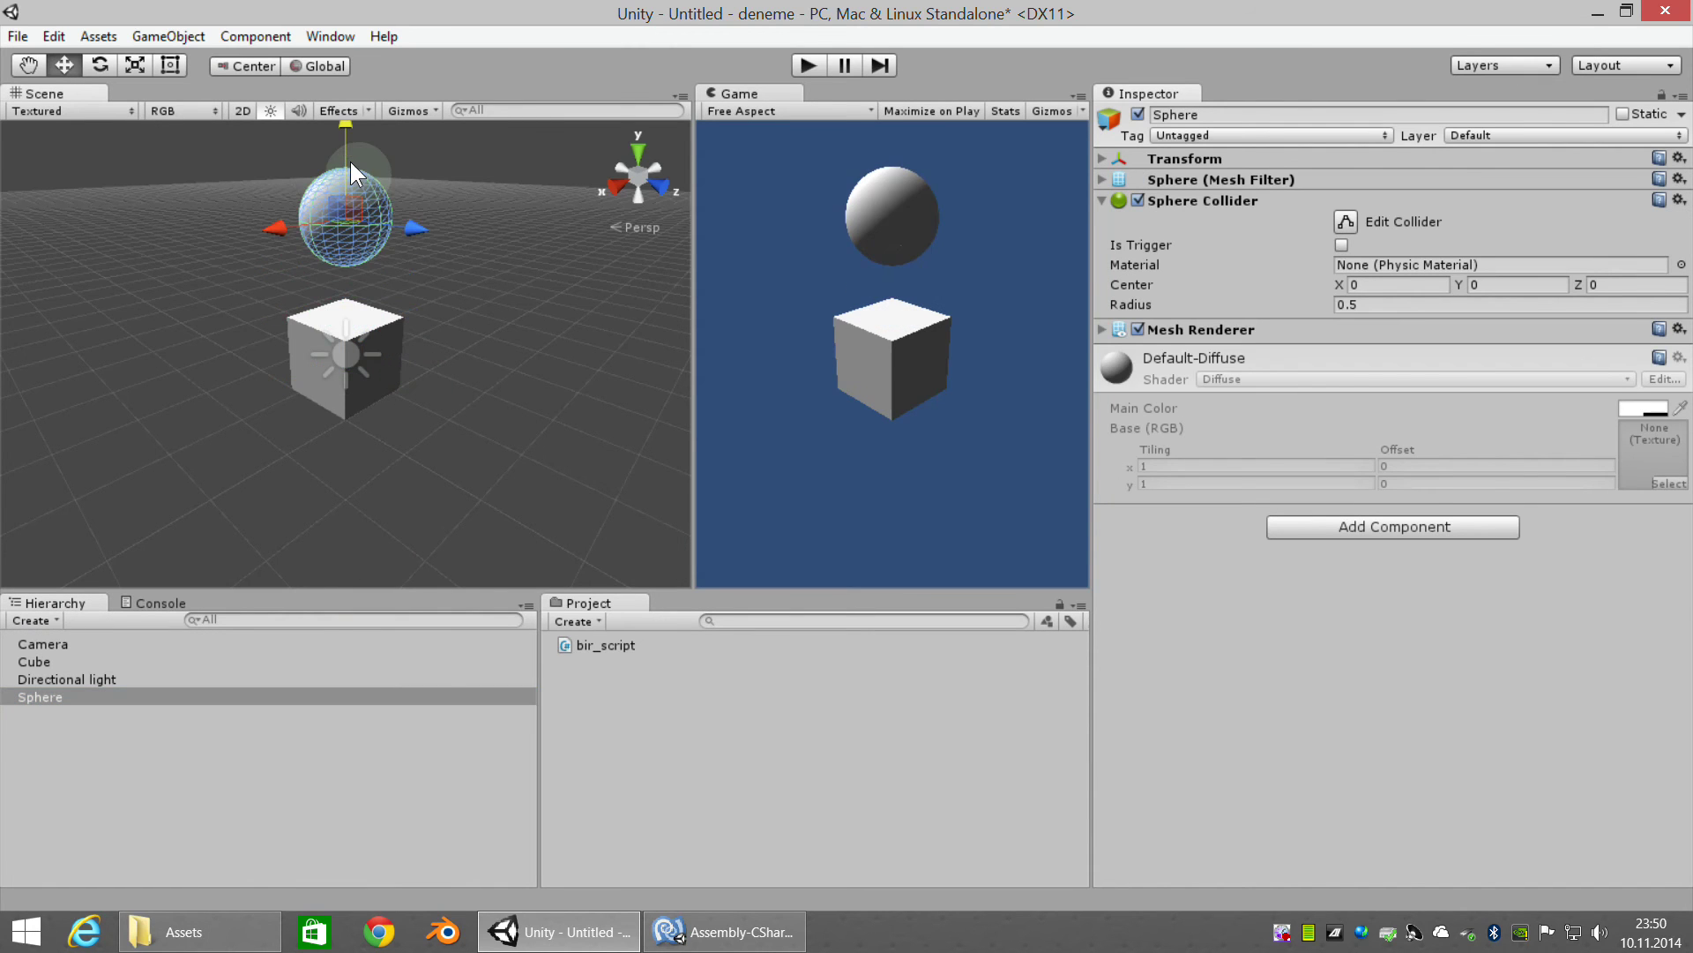
Add a Cylinder and move it to the cube's front-right
{"action": "left_click", "coordinate": [40, 620]}
{"action": "mouse_move", "coordinate": [86, 692]}
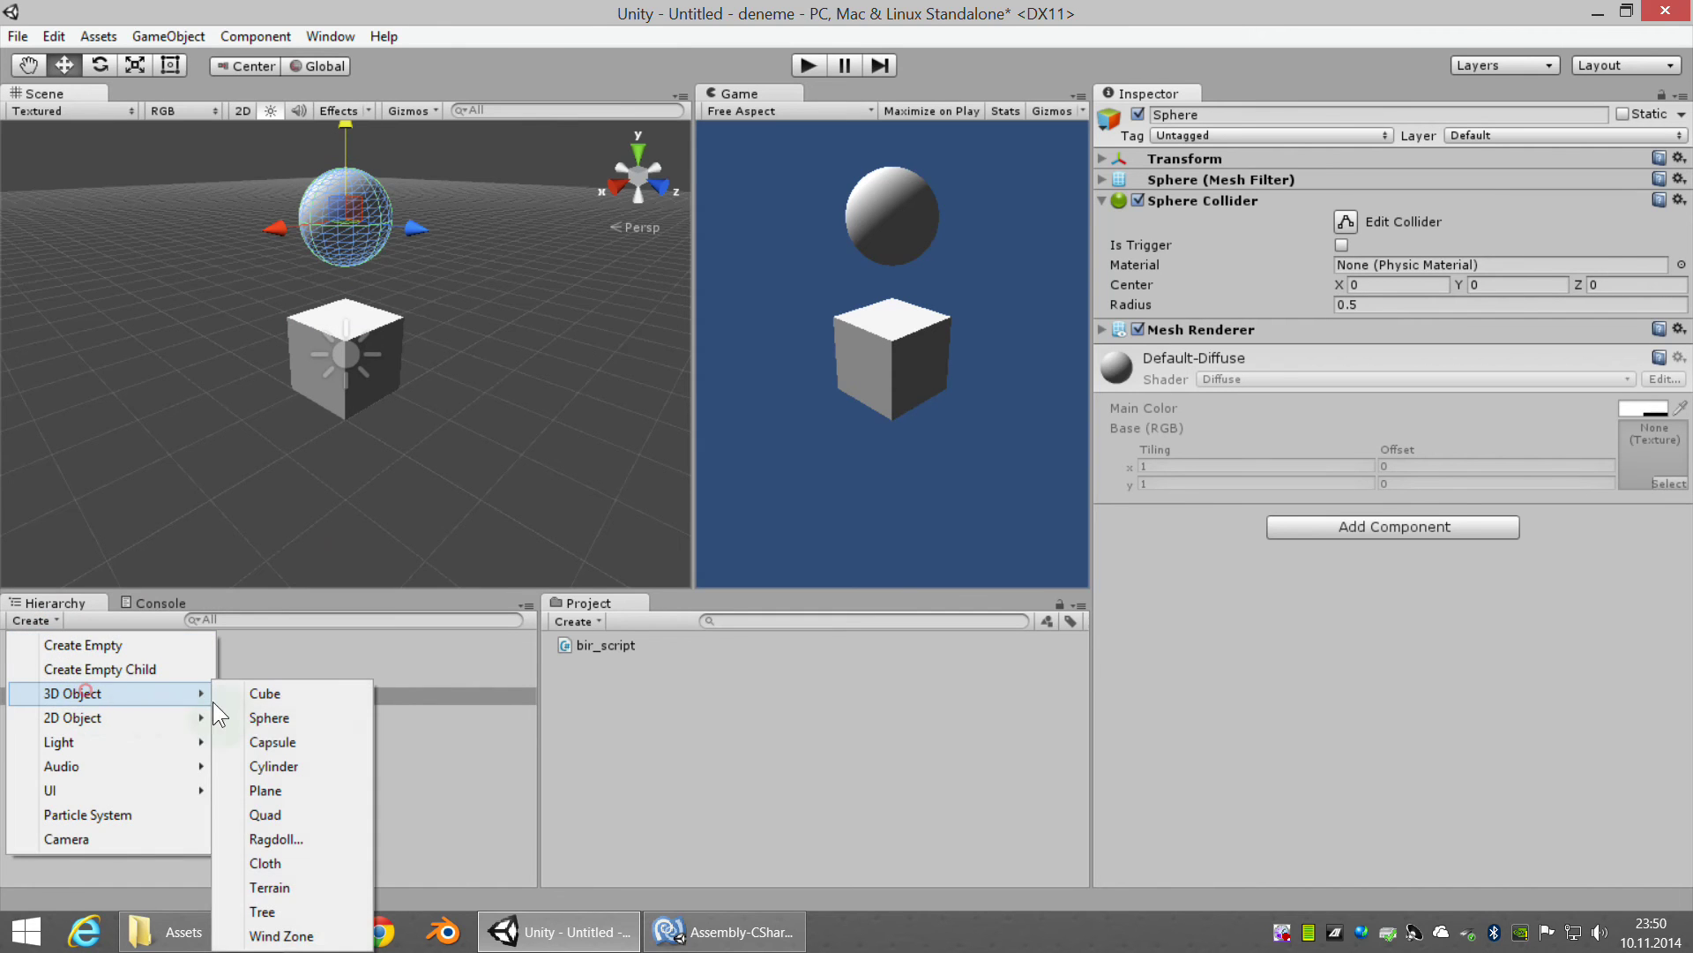
{"action": "left_click", "coordinate": [291, 764]}
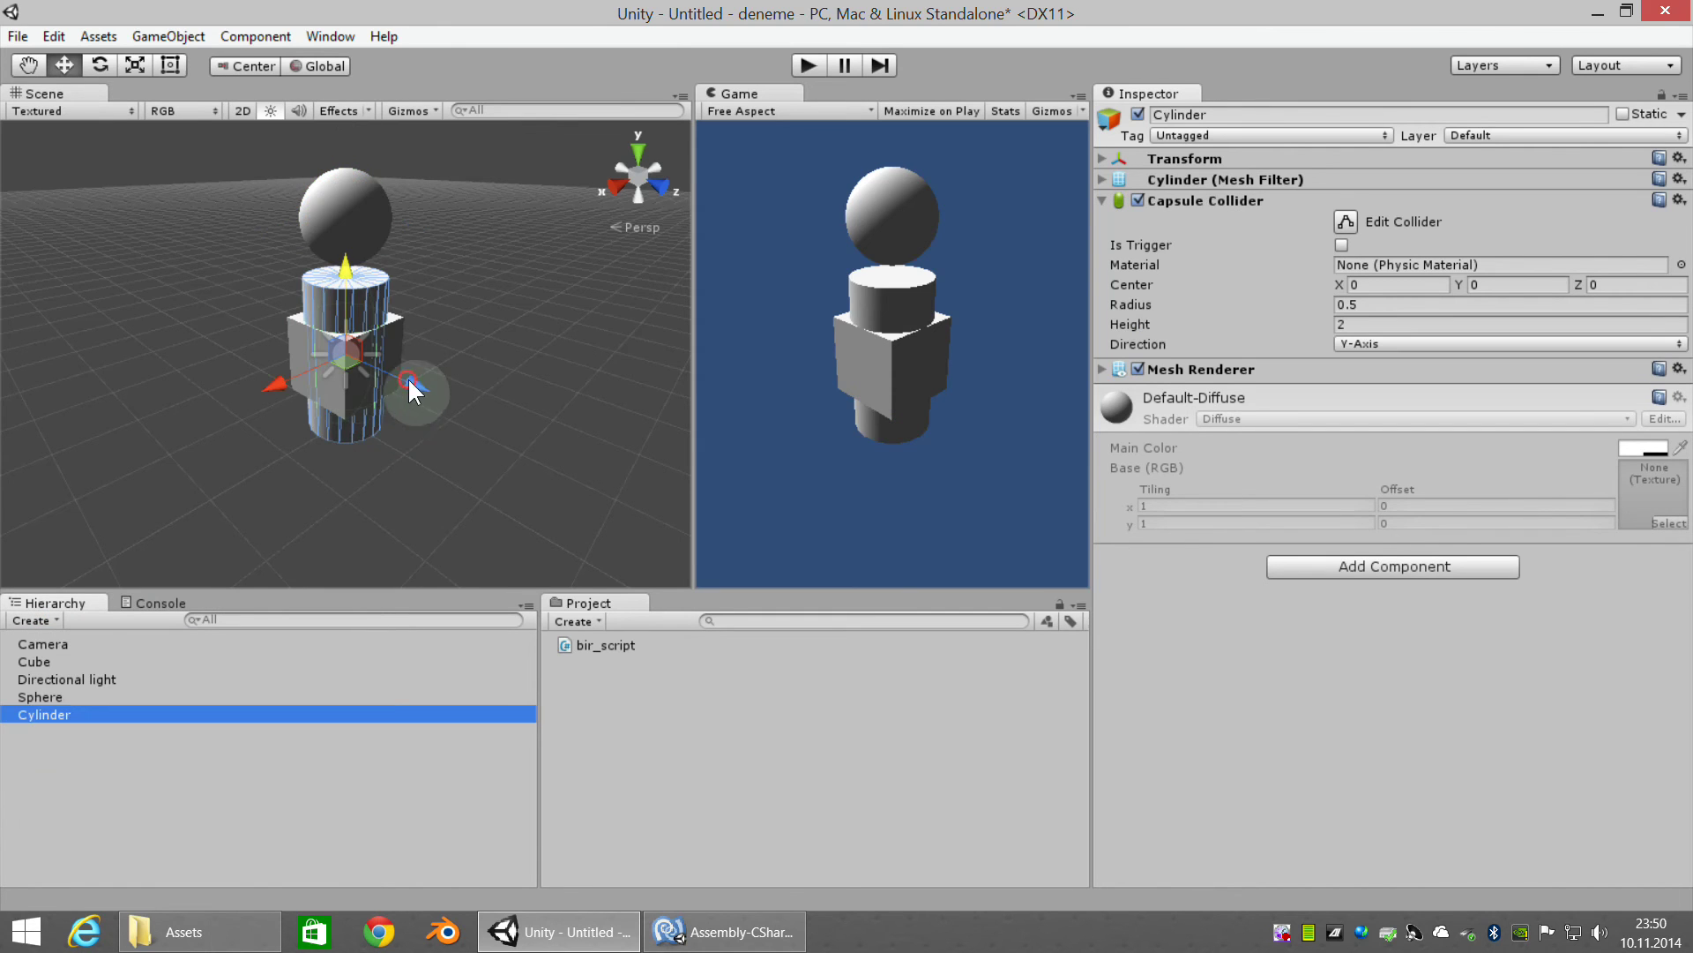
{"action": "left_click_drag", "start_coordinate": [413, 390], "coordinate": [569, 457]}
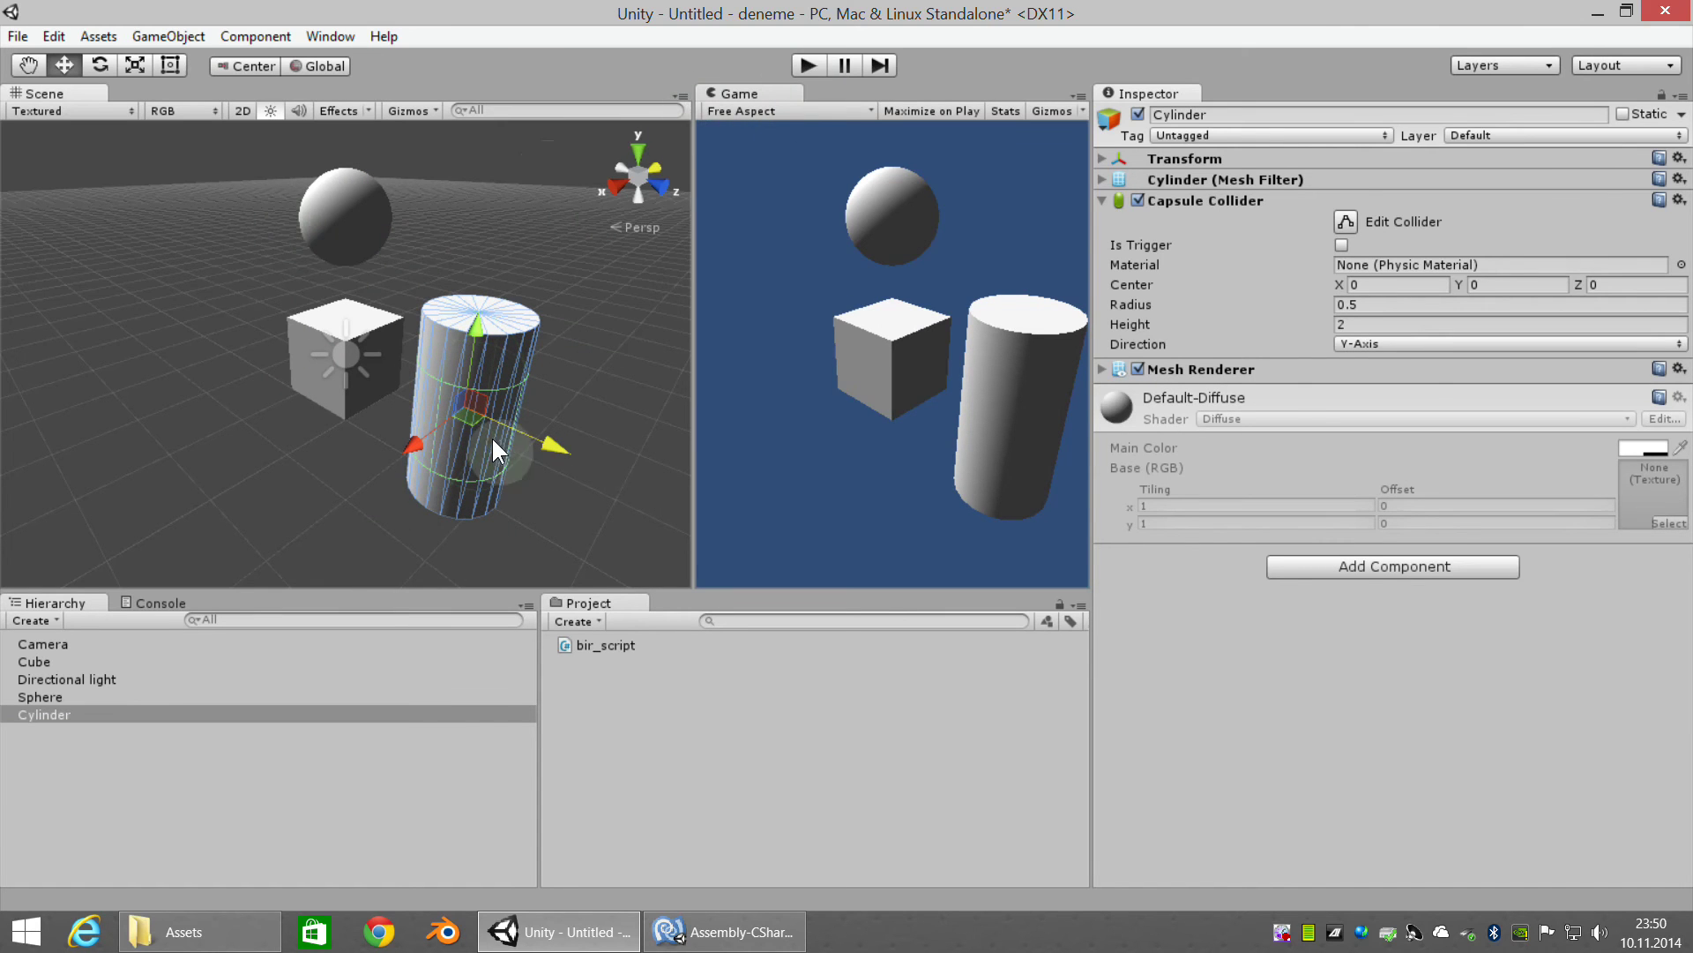
{"action": "left_click", "coordinate": [806, 65]}
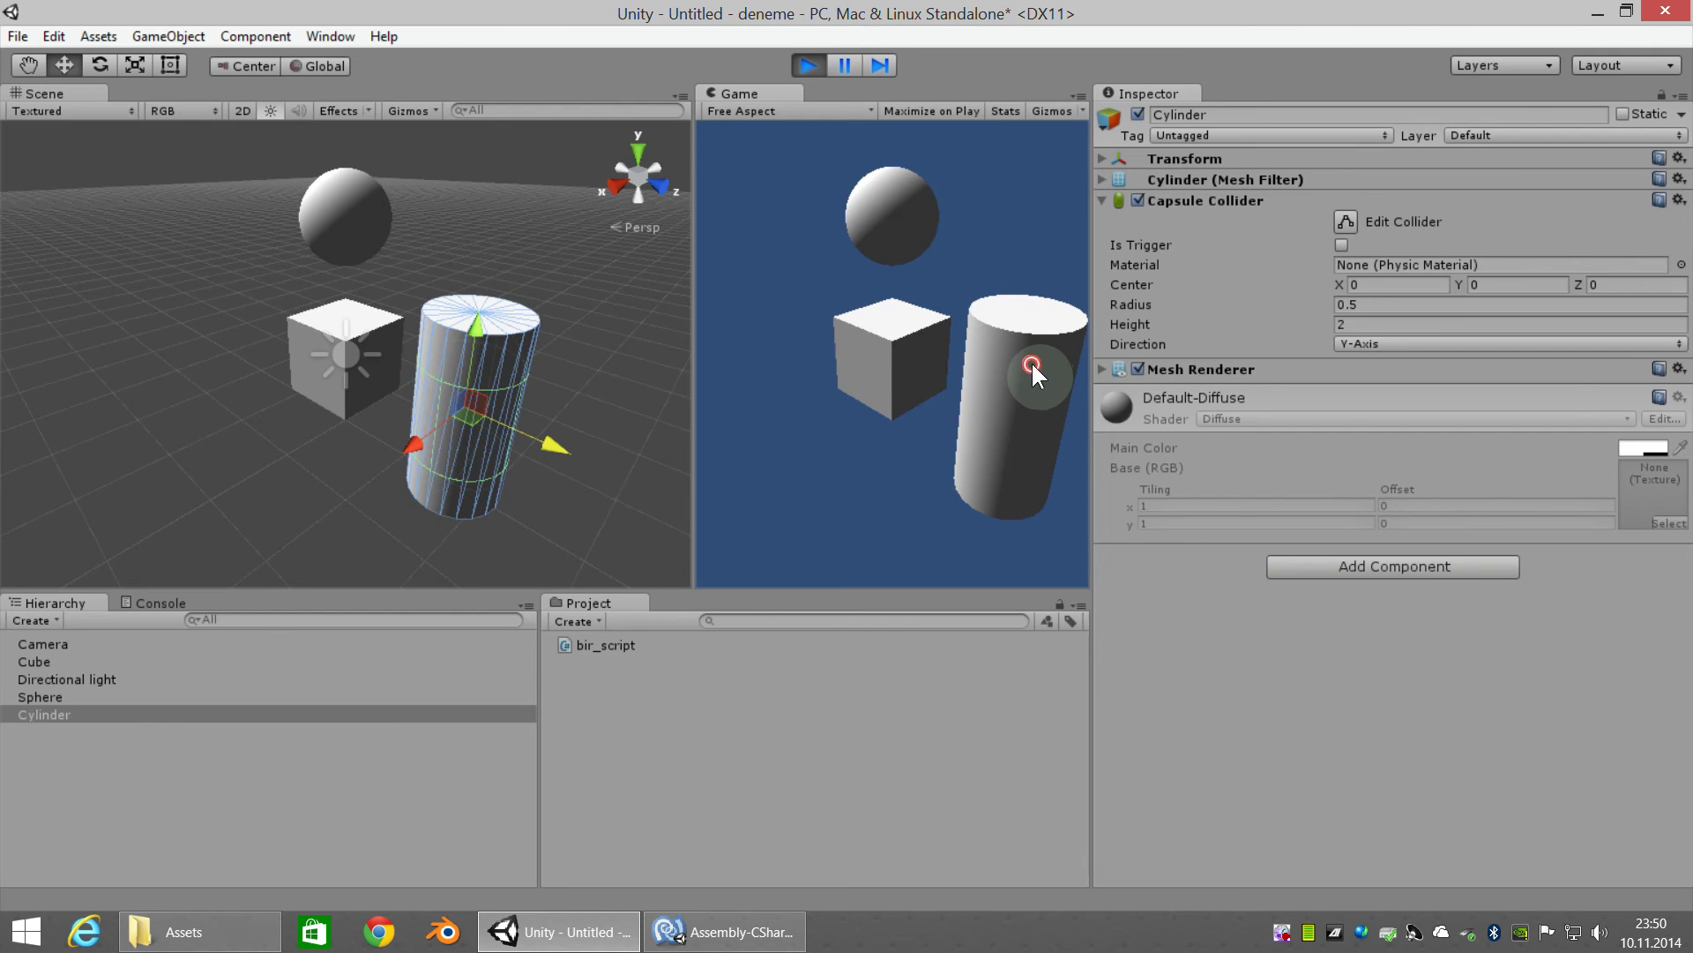
{"action": "left_click", "coordinate": [860, 347]}
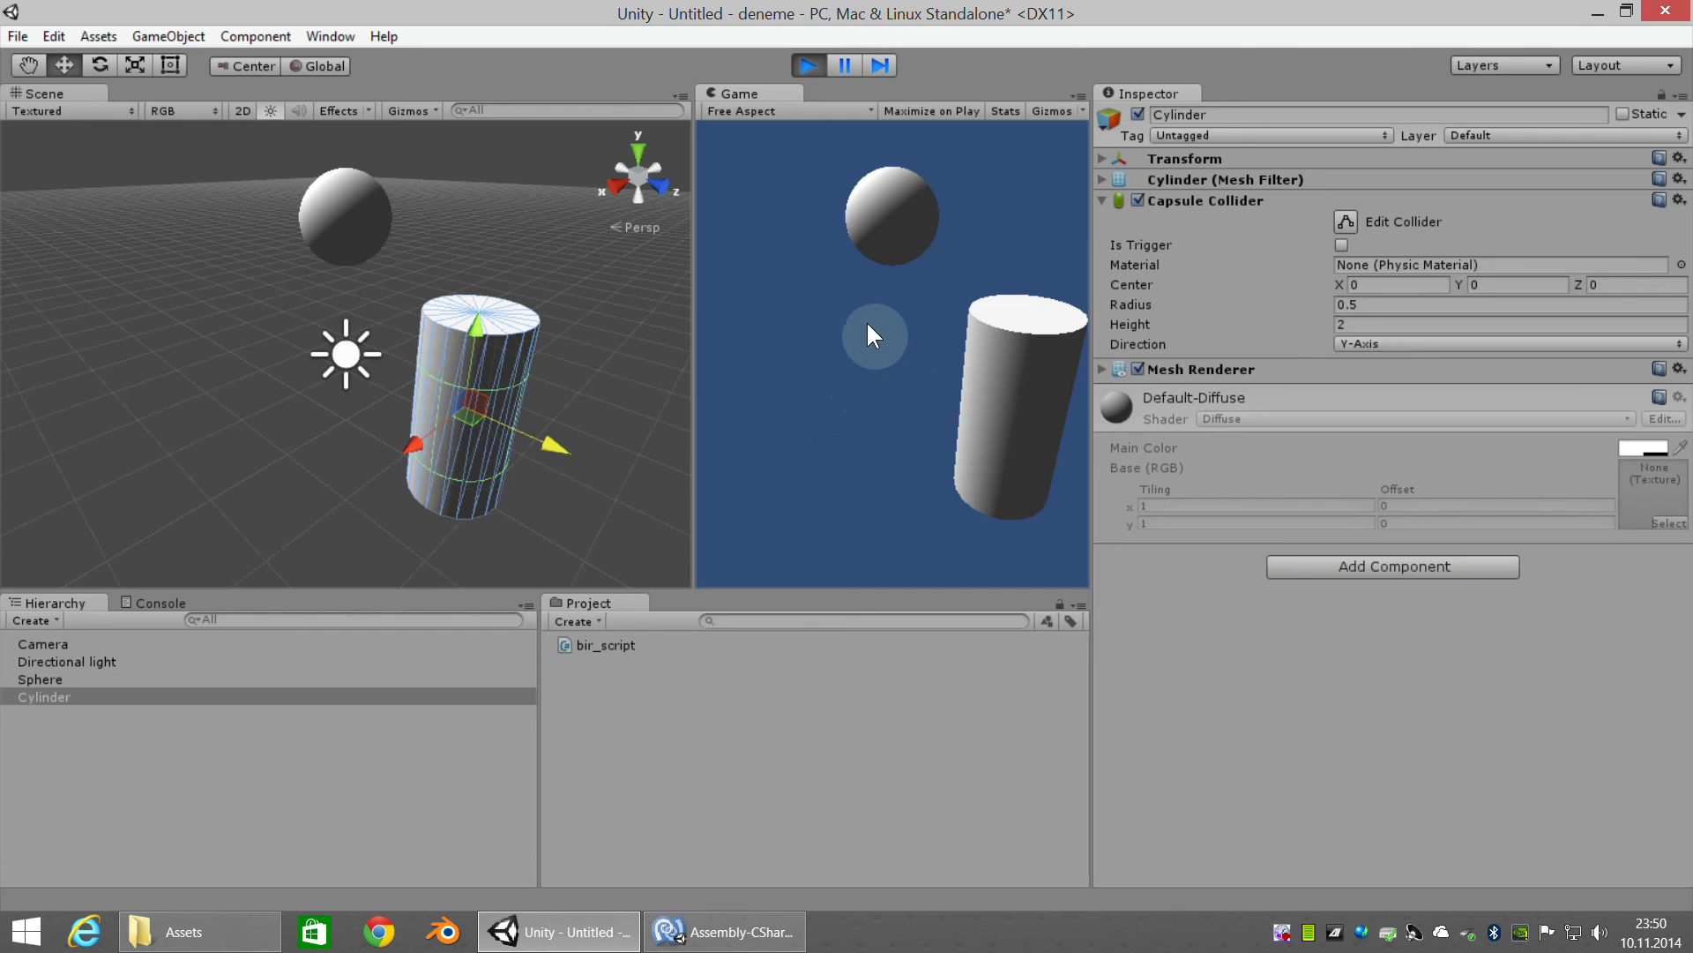
{"action": "left_click", "coordinate": [807, 67]}
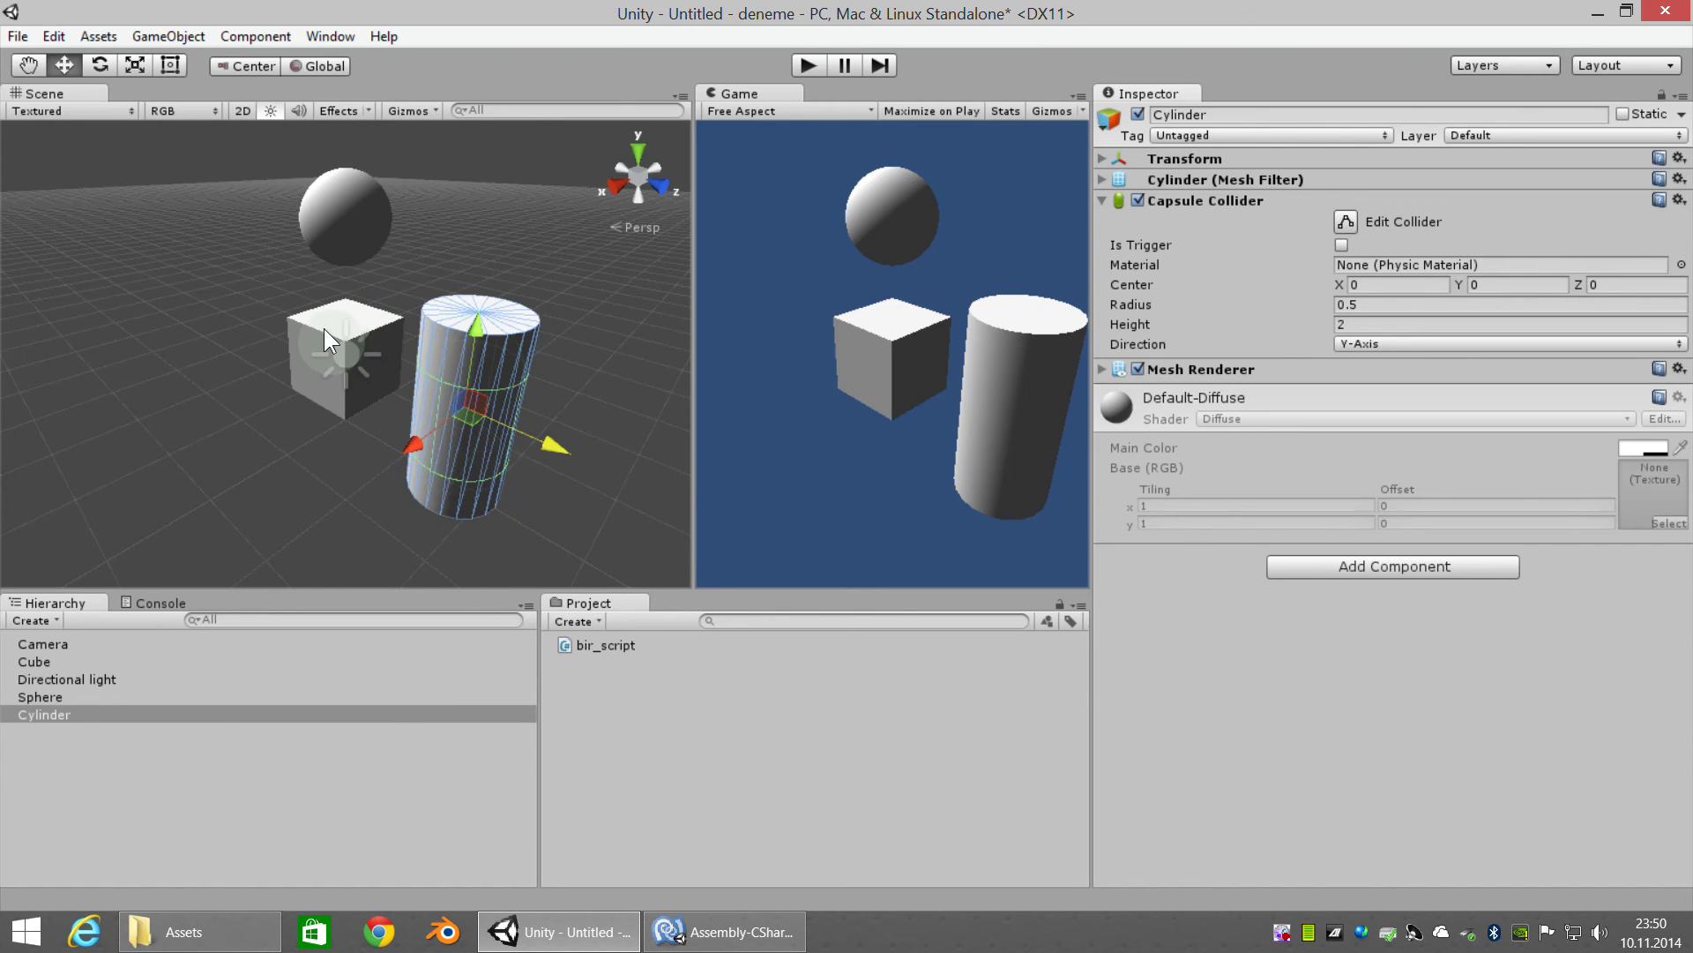
Inspect the Cube, Cylinder and Sphere, then review bir_script's Destroy(gameObject) code in MonoDevelop
{"action": "left_click", "coordinate": [310, 385]}
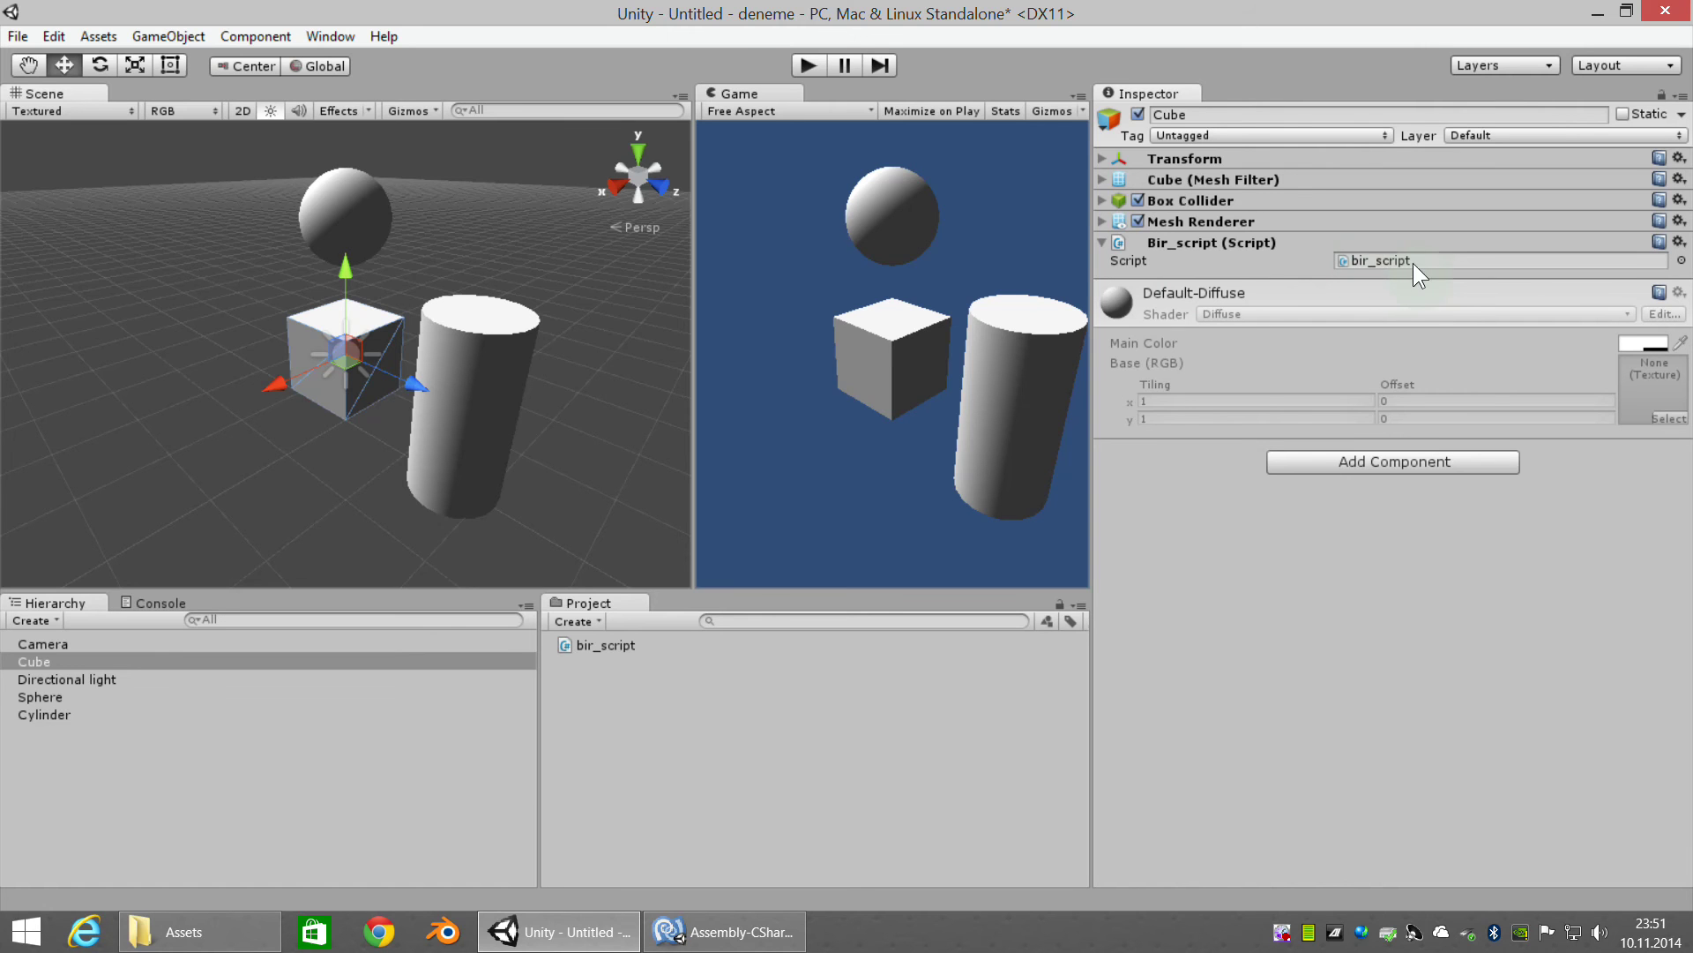
{"action": "left_click", "coordinate": [505, 377]}
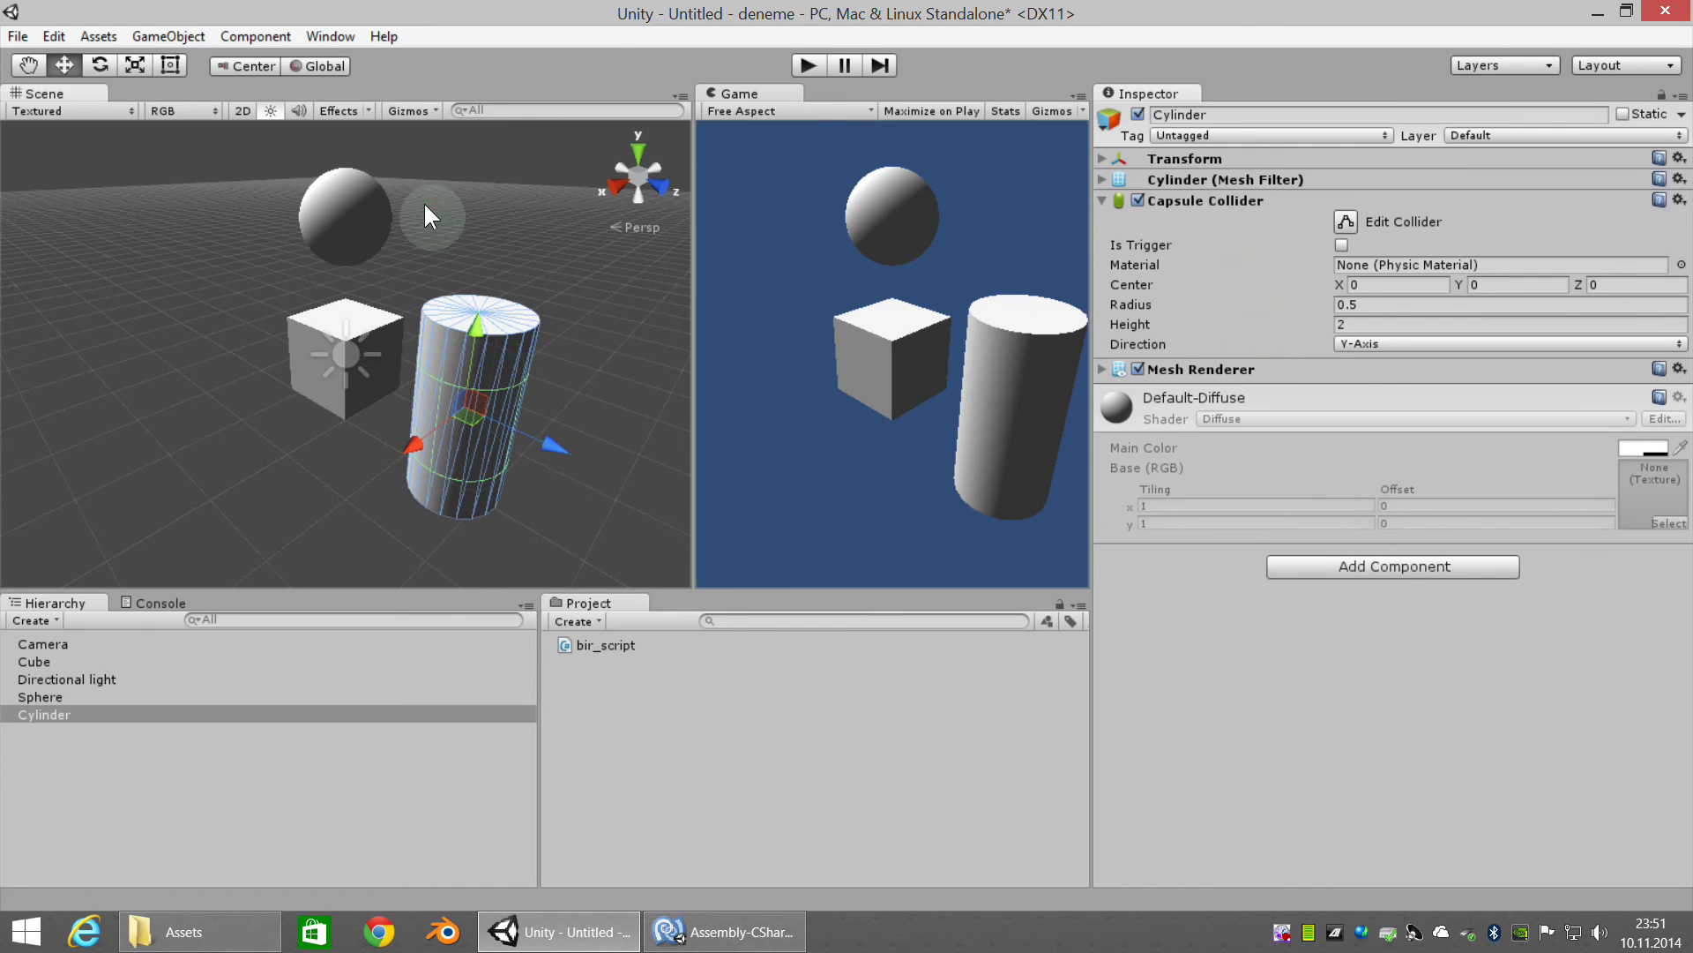
{"action": "left_click", "coordinate": [330, 195]}
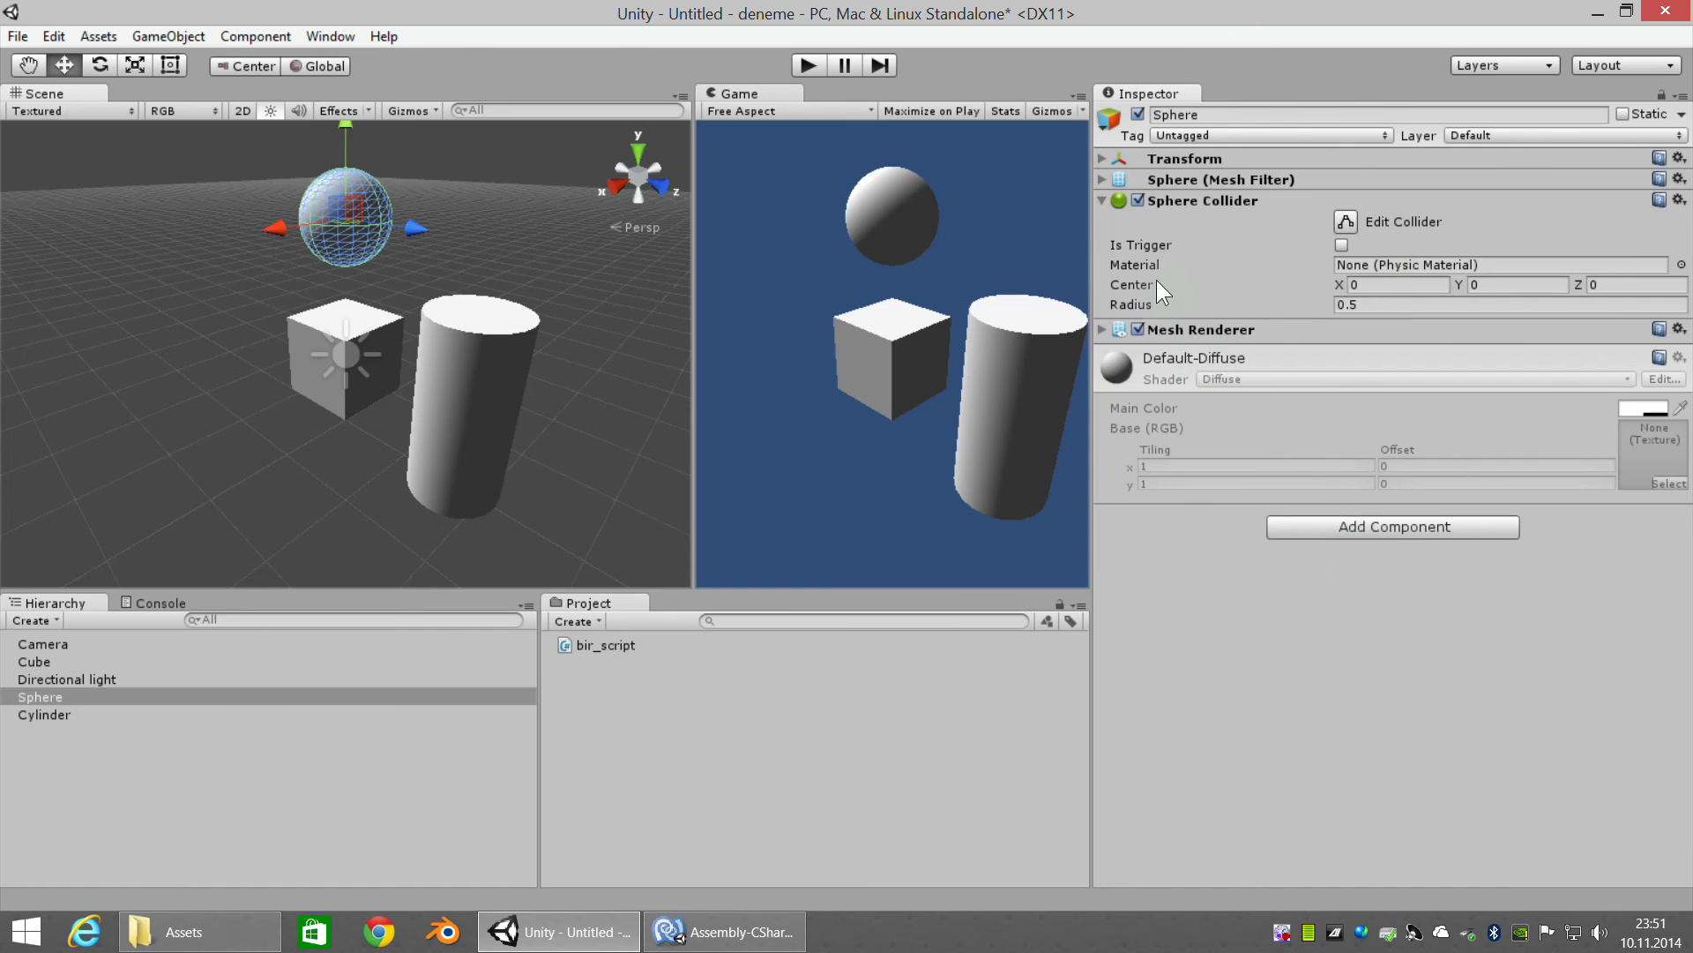
{"action": "left_click", "coordinate": [1104, 196]}
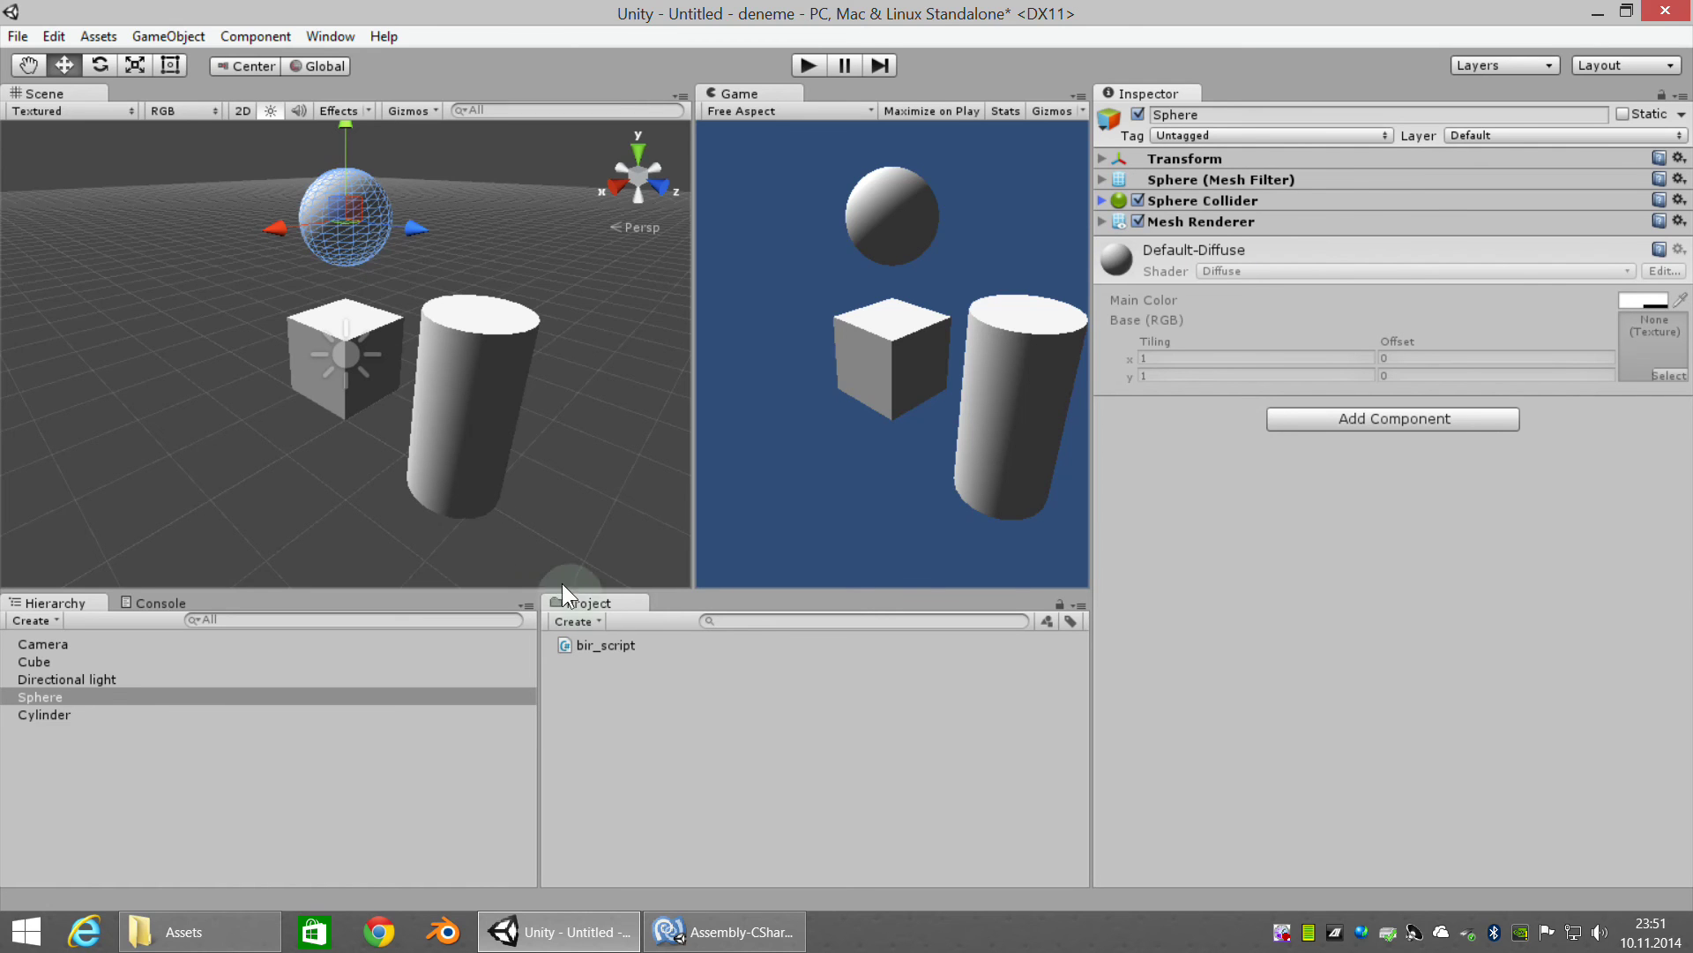
{"action": "left_click", "coordinate": [602, 646]}
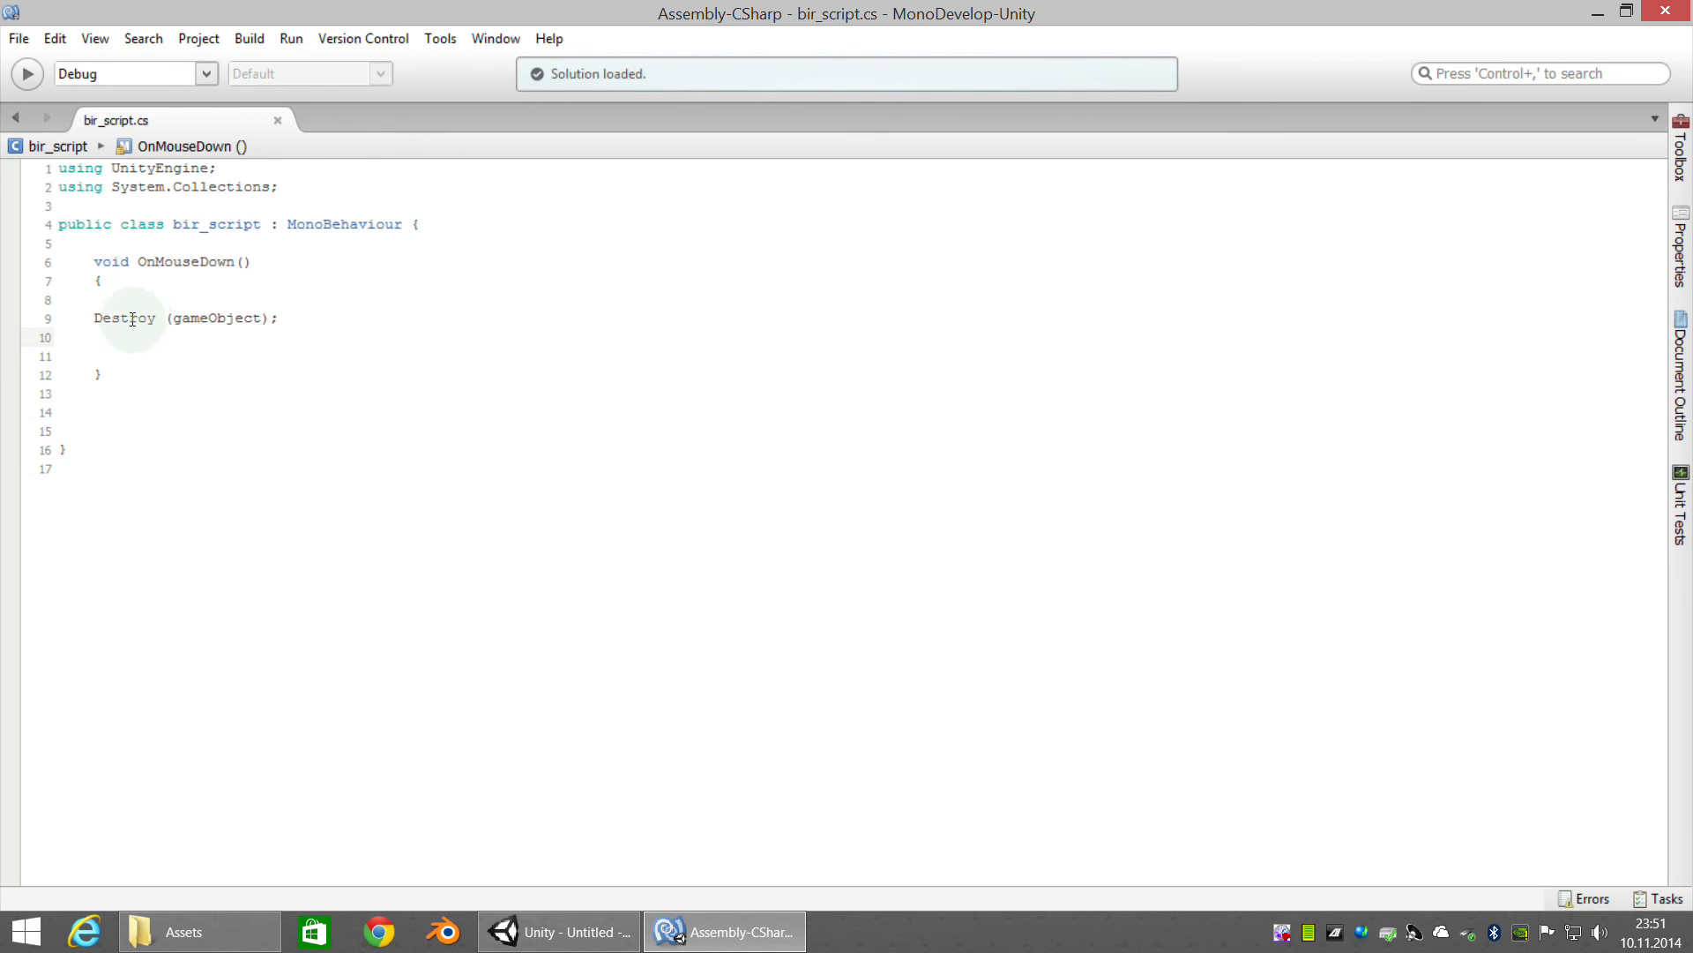
{"action": "left_click", "coordinate": [582, 931]}
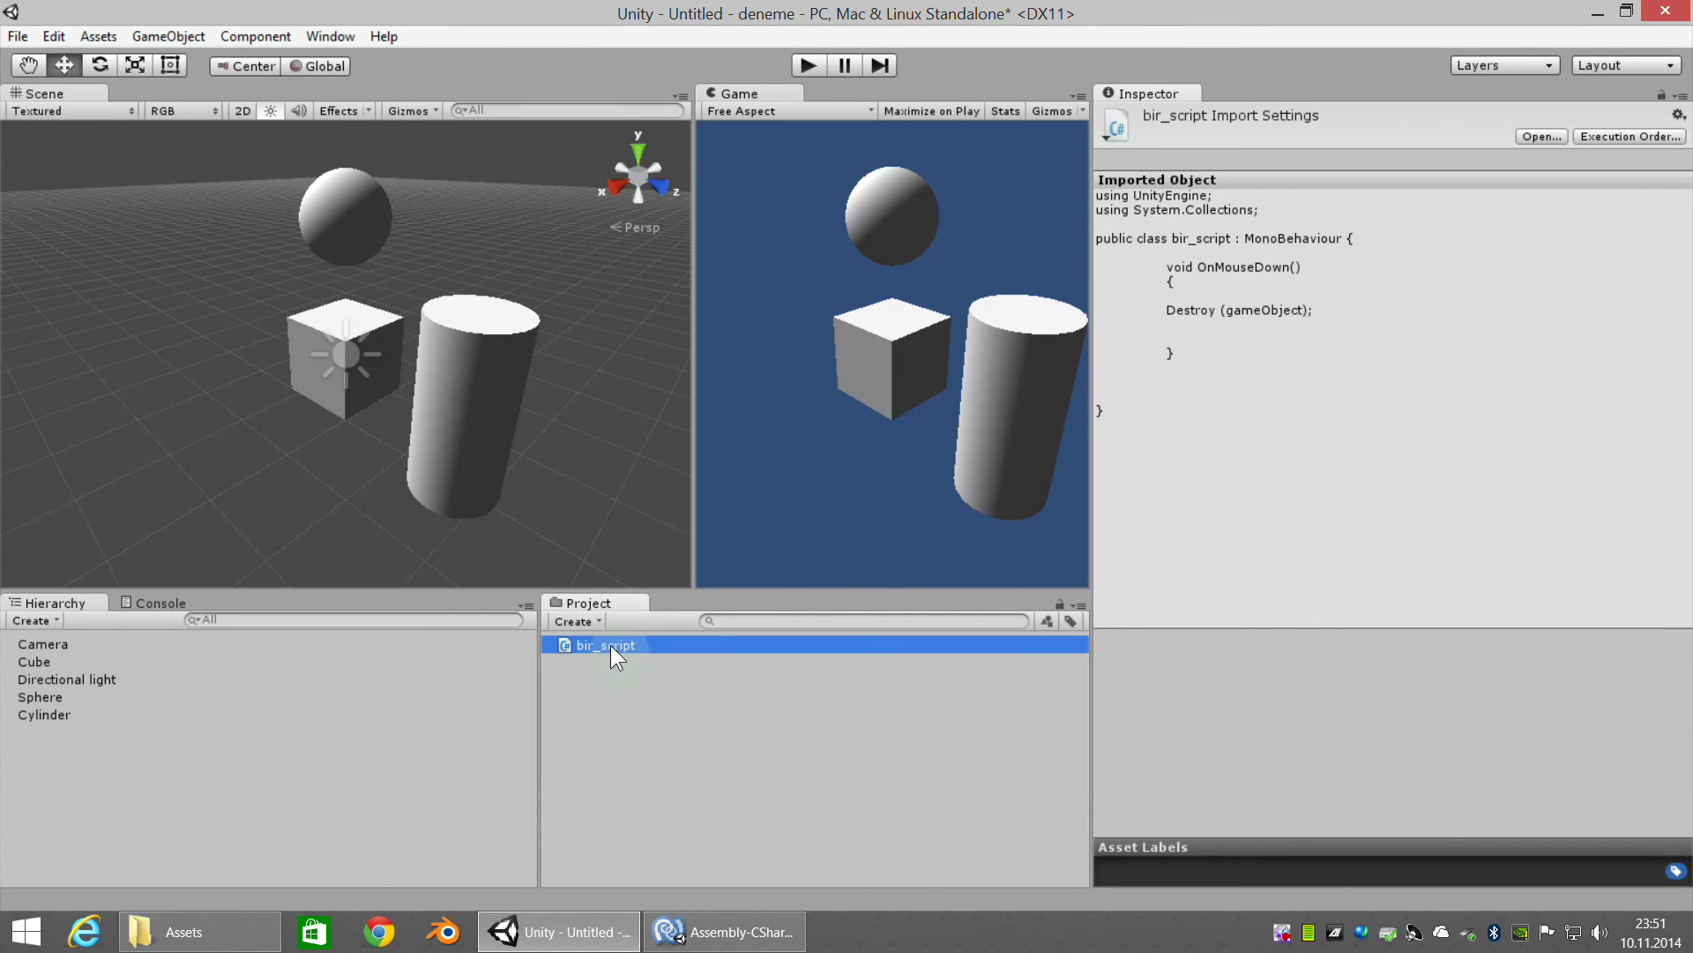
Attach bir_script to the Sphere and Cylinder, then select each to confirm the component
{"action": "left_click_drag", "start_coordinate": [615, 646], "coordinate": [339, 225]}
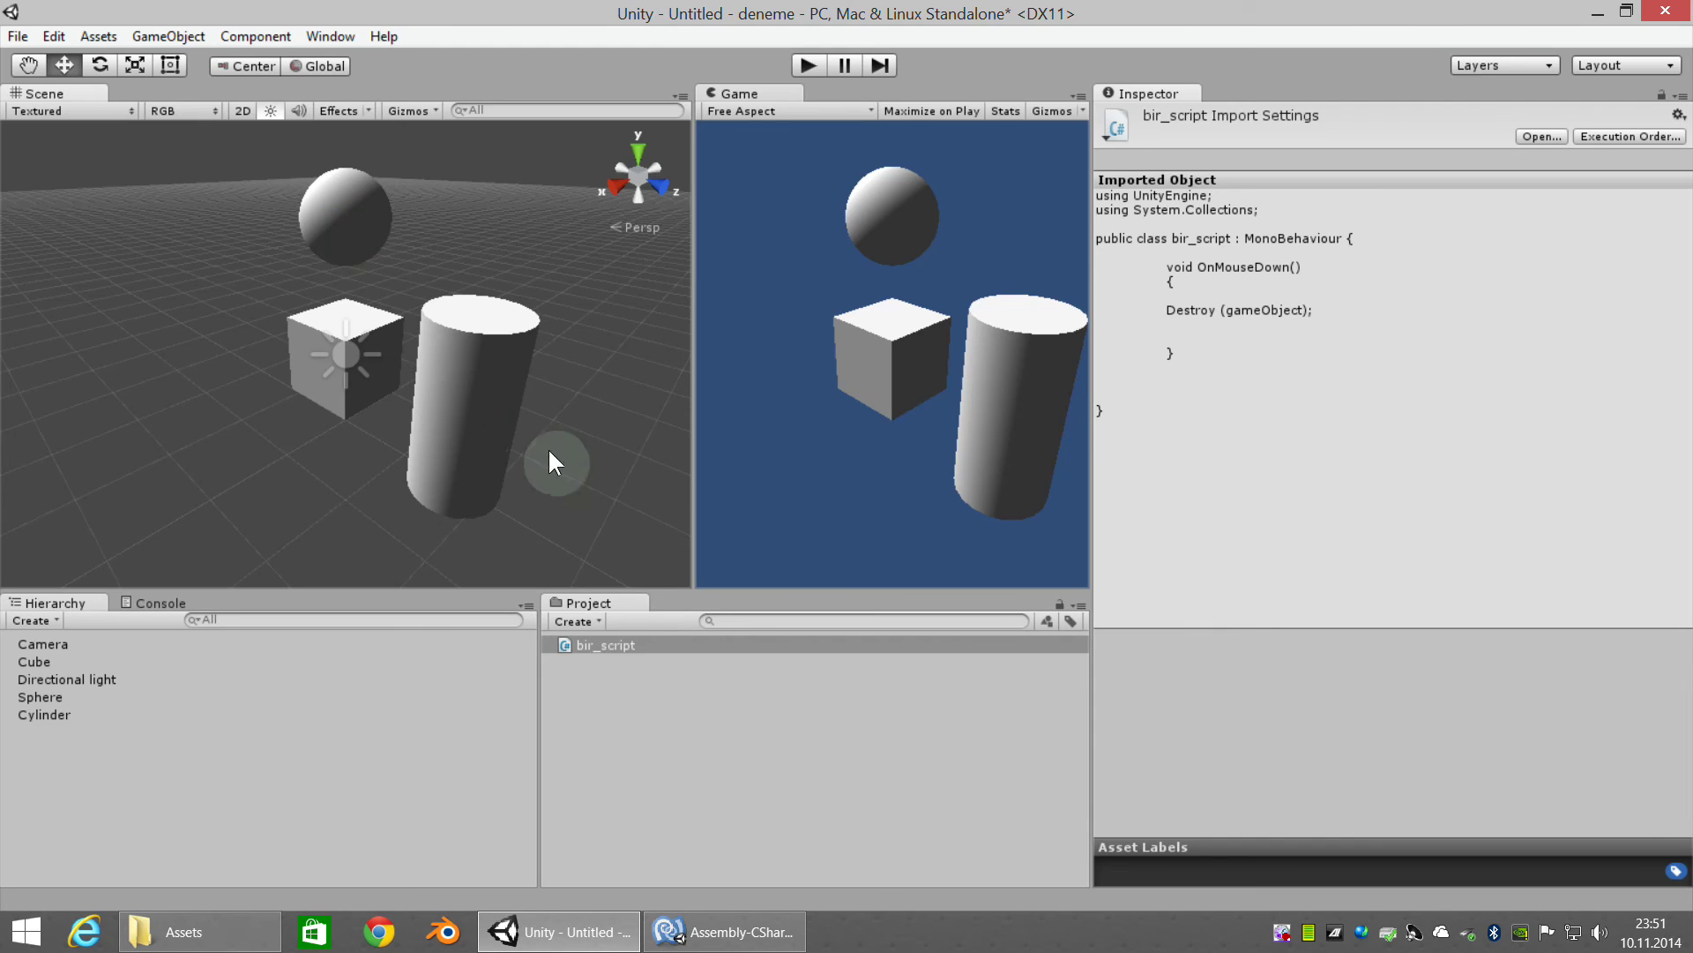
{"action": "left_click_drag", "start_coordinate": [605, 646], "coordinate": [483, 406]}
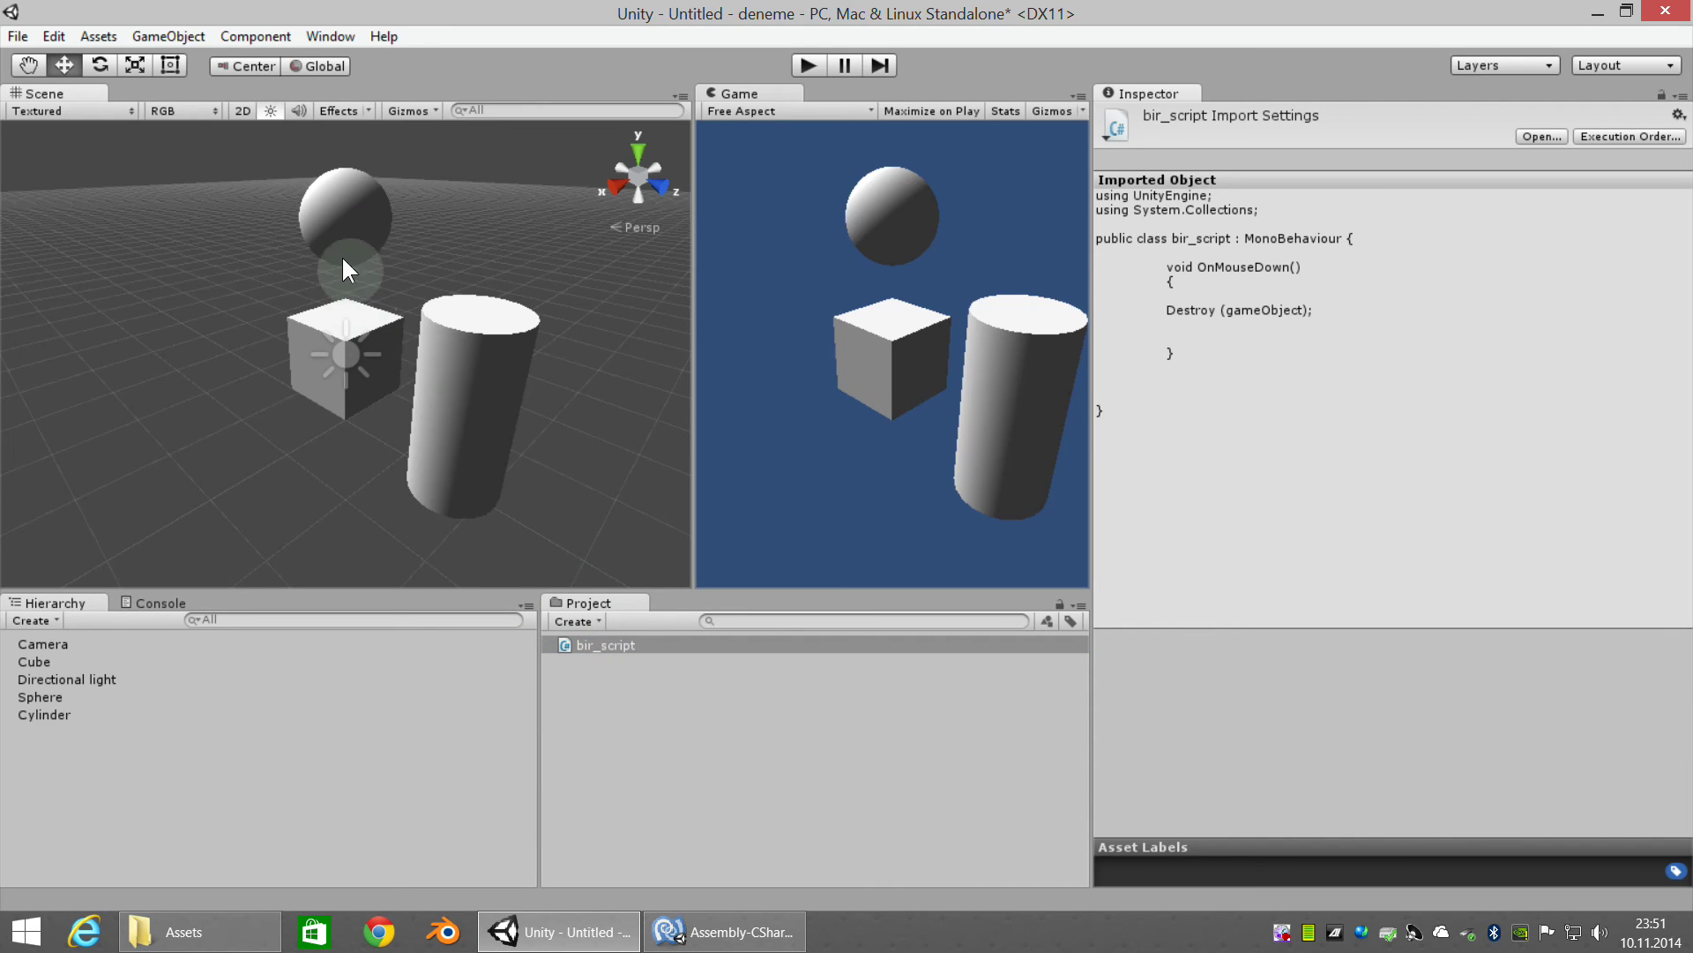
{"action": "left_click", "coordinate": [339, 214]}
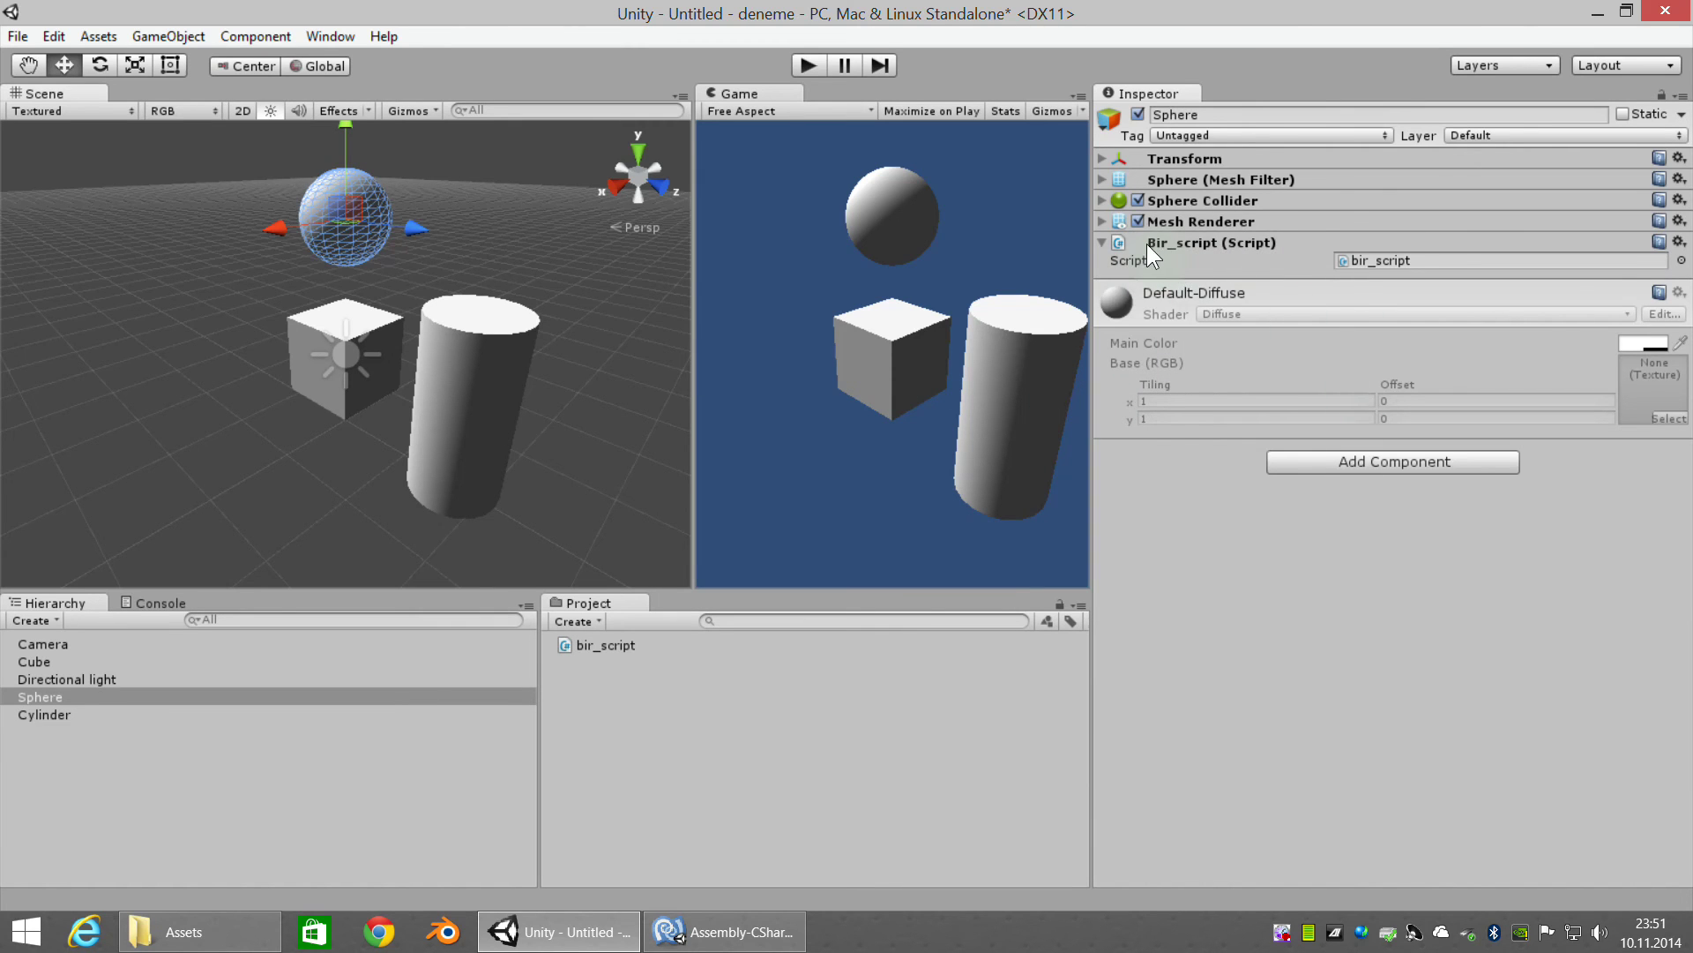
{"action": "left_click", "coordinate": [449, 388]}
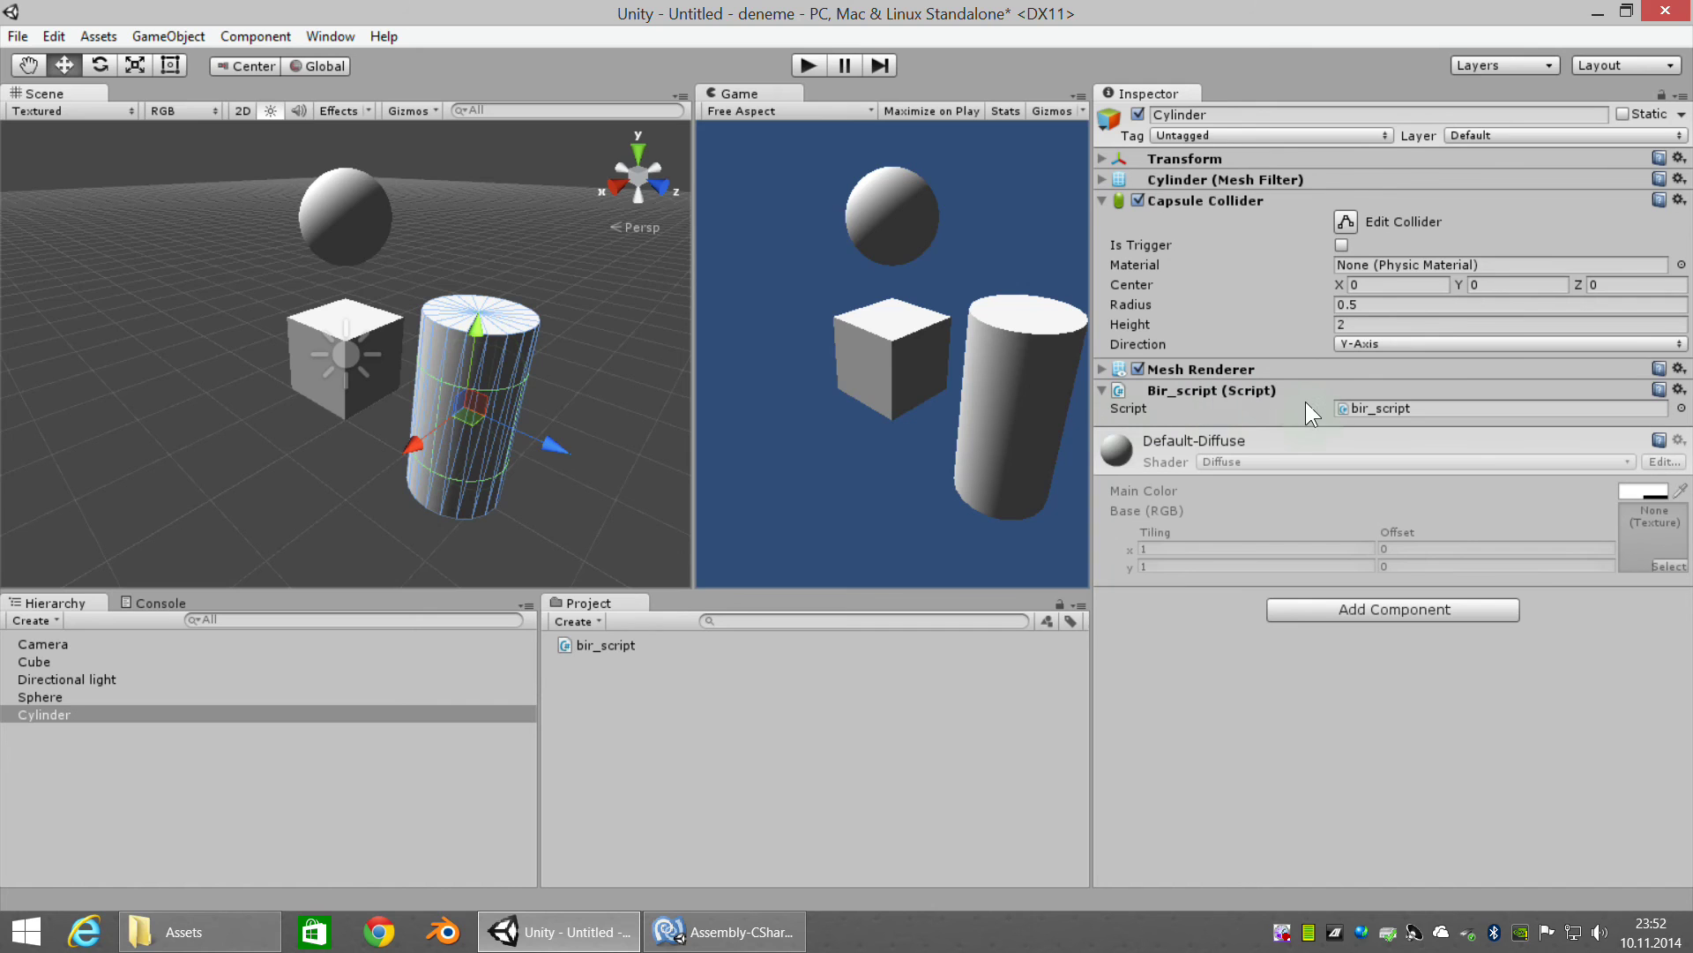
Test in play mode by clicking the sphere, cube and cylinder so they vanish, then stop
{"action": "left_click", "coordinate": [805, 66]}
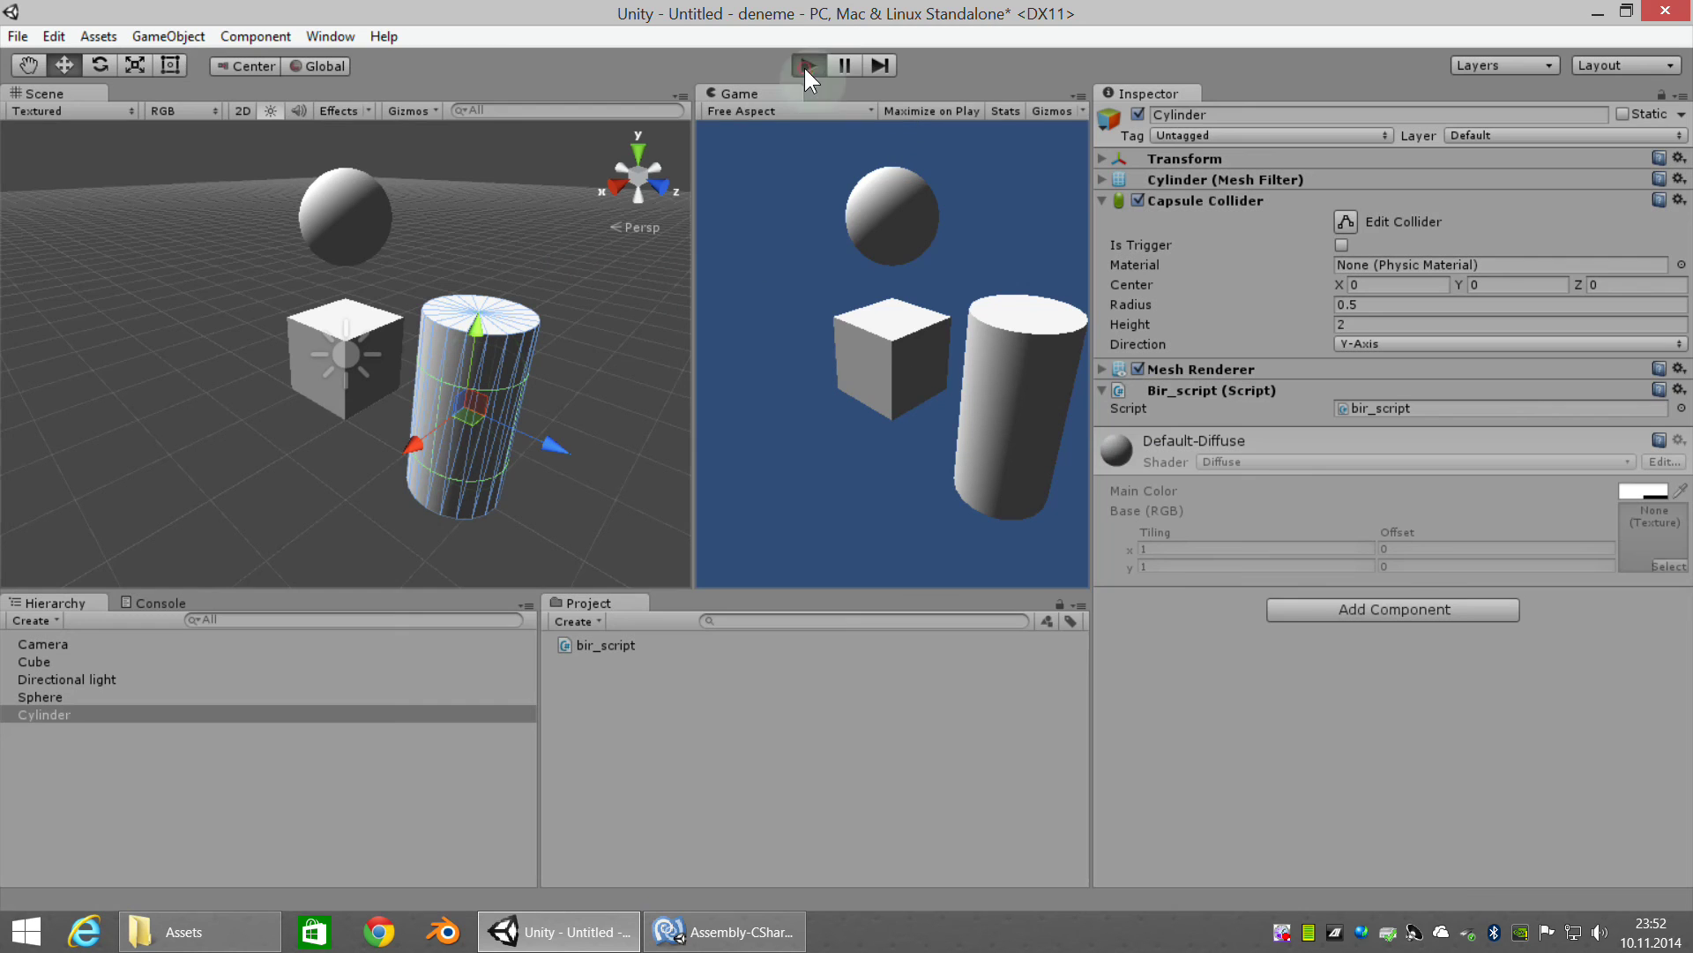
{"action": "left_click", "coordinate": [901, 231]}
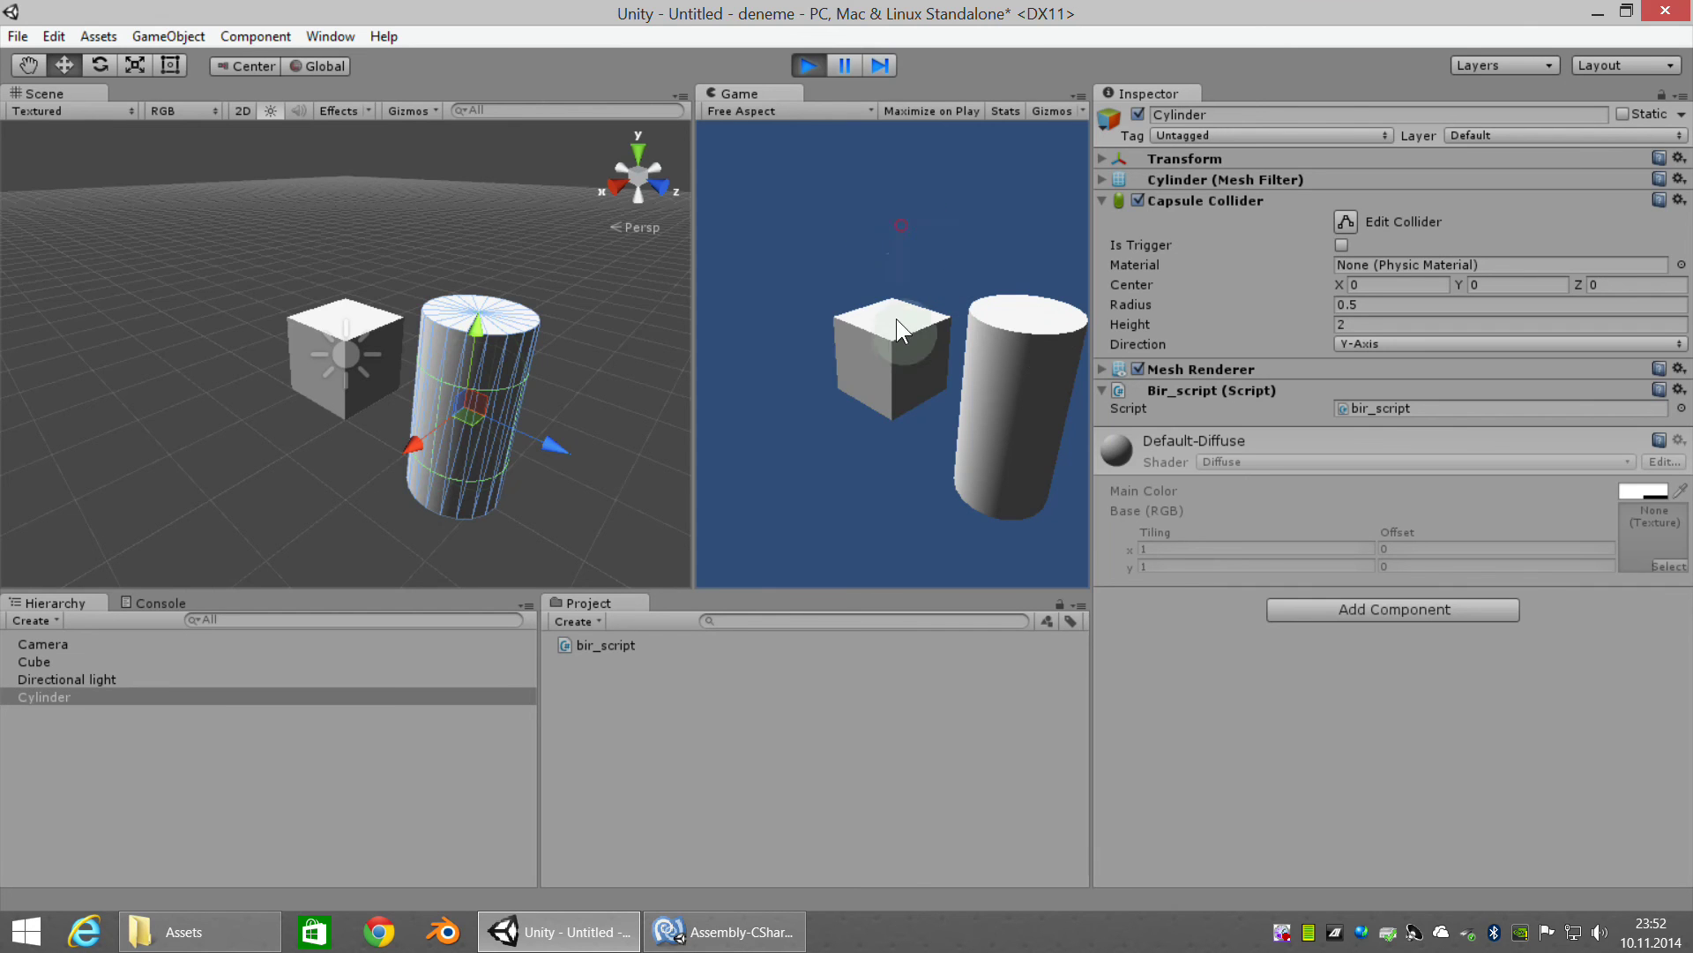
{"action": "left_click", "coordinate": [882, 337]}
{"action": "left_click", "coordinate": [1016, 367]}
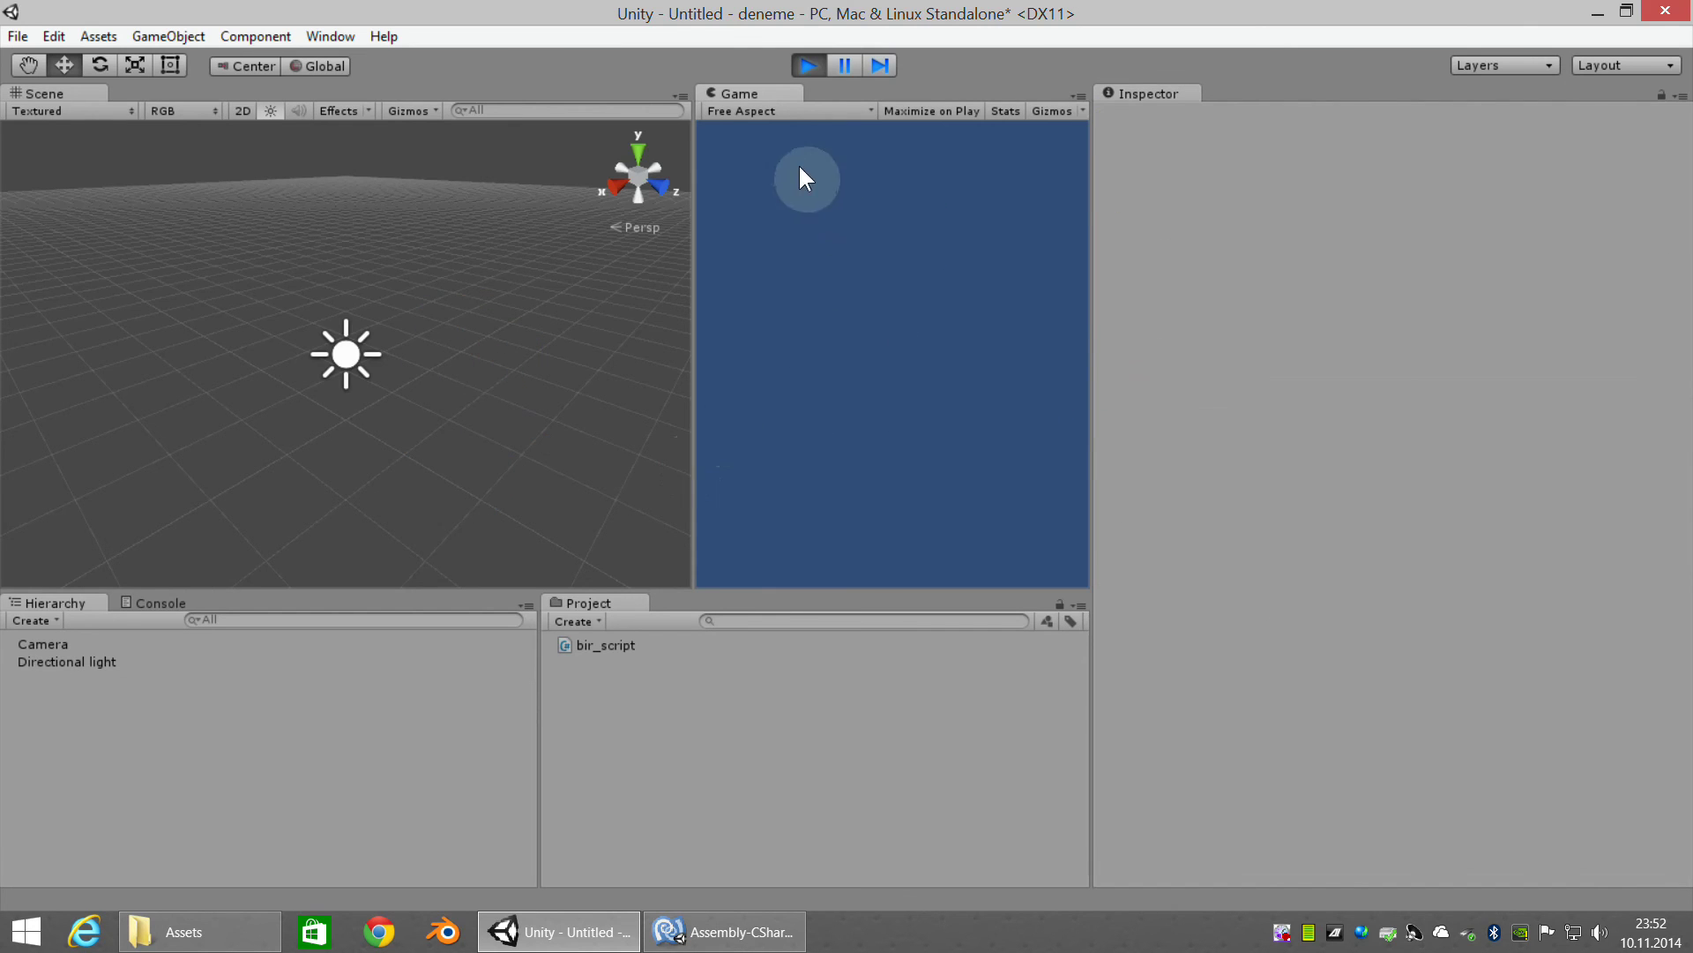
{"action": "left_click", "coordinate": [805, 67]}
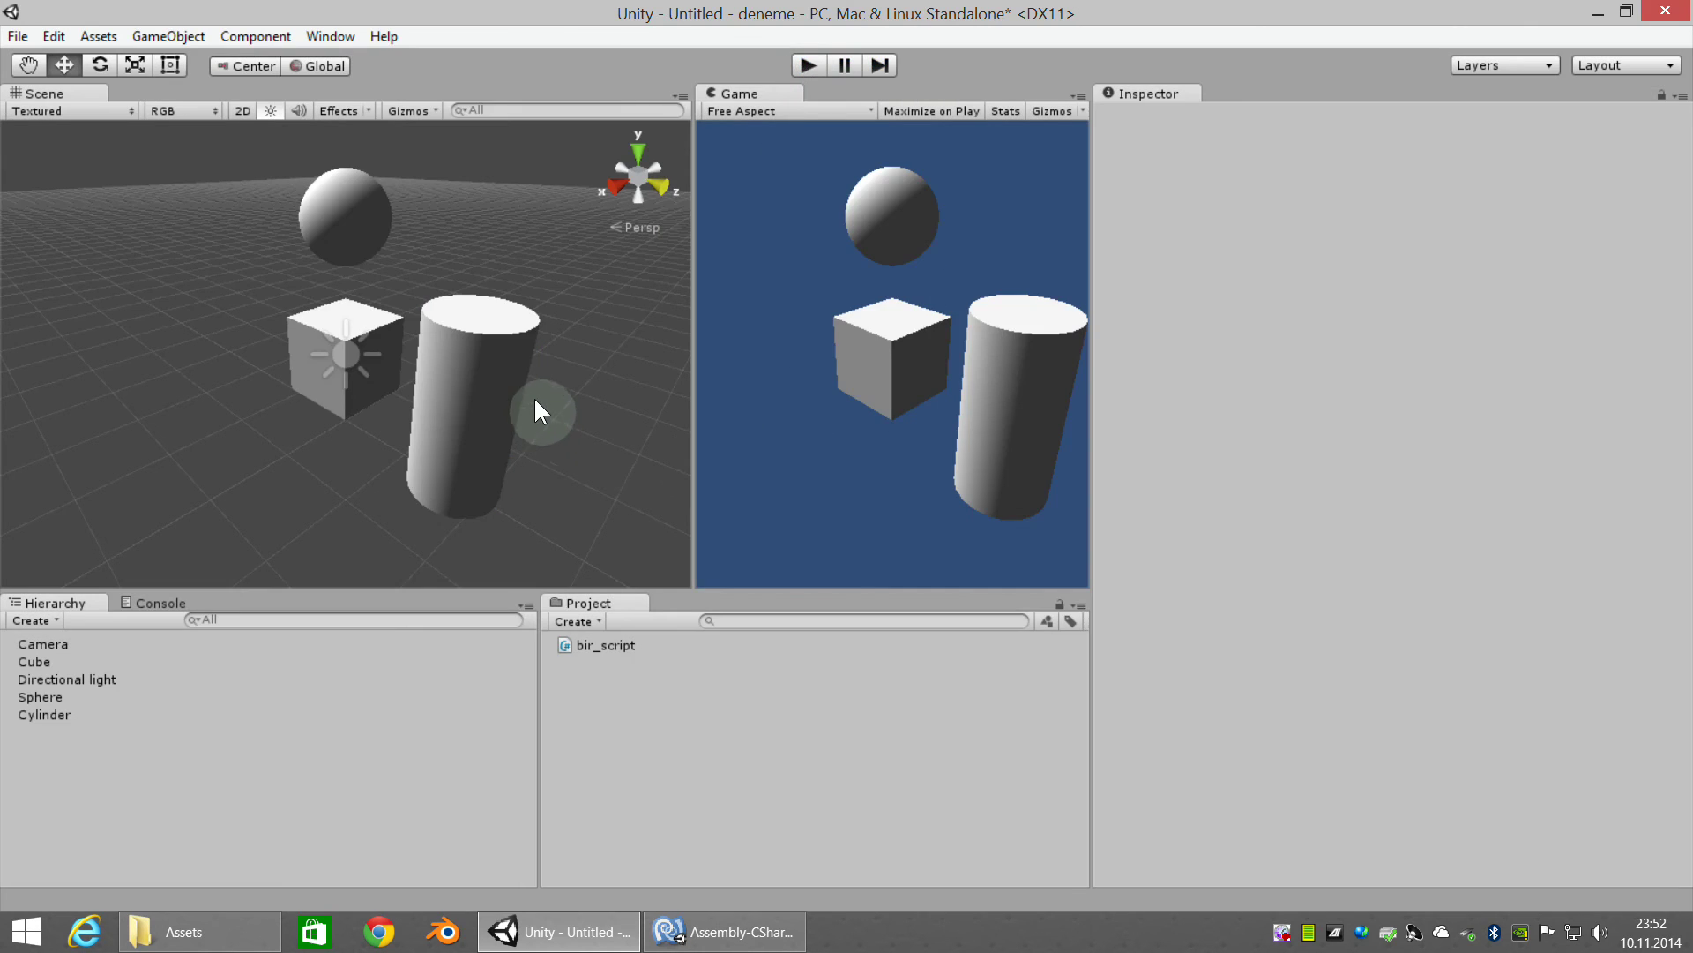
Delete the Sphere and the Cylinder from the scene
{"action": "left_click", "coordinate": [348, 212]}
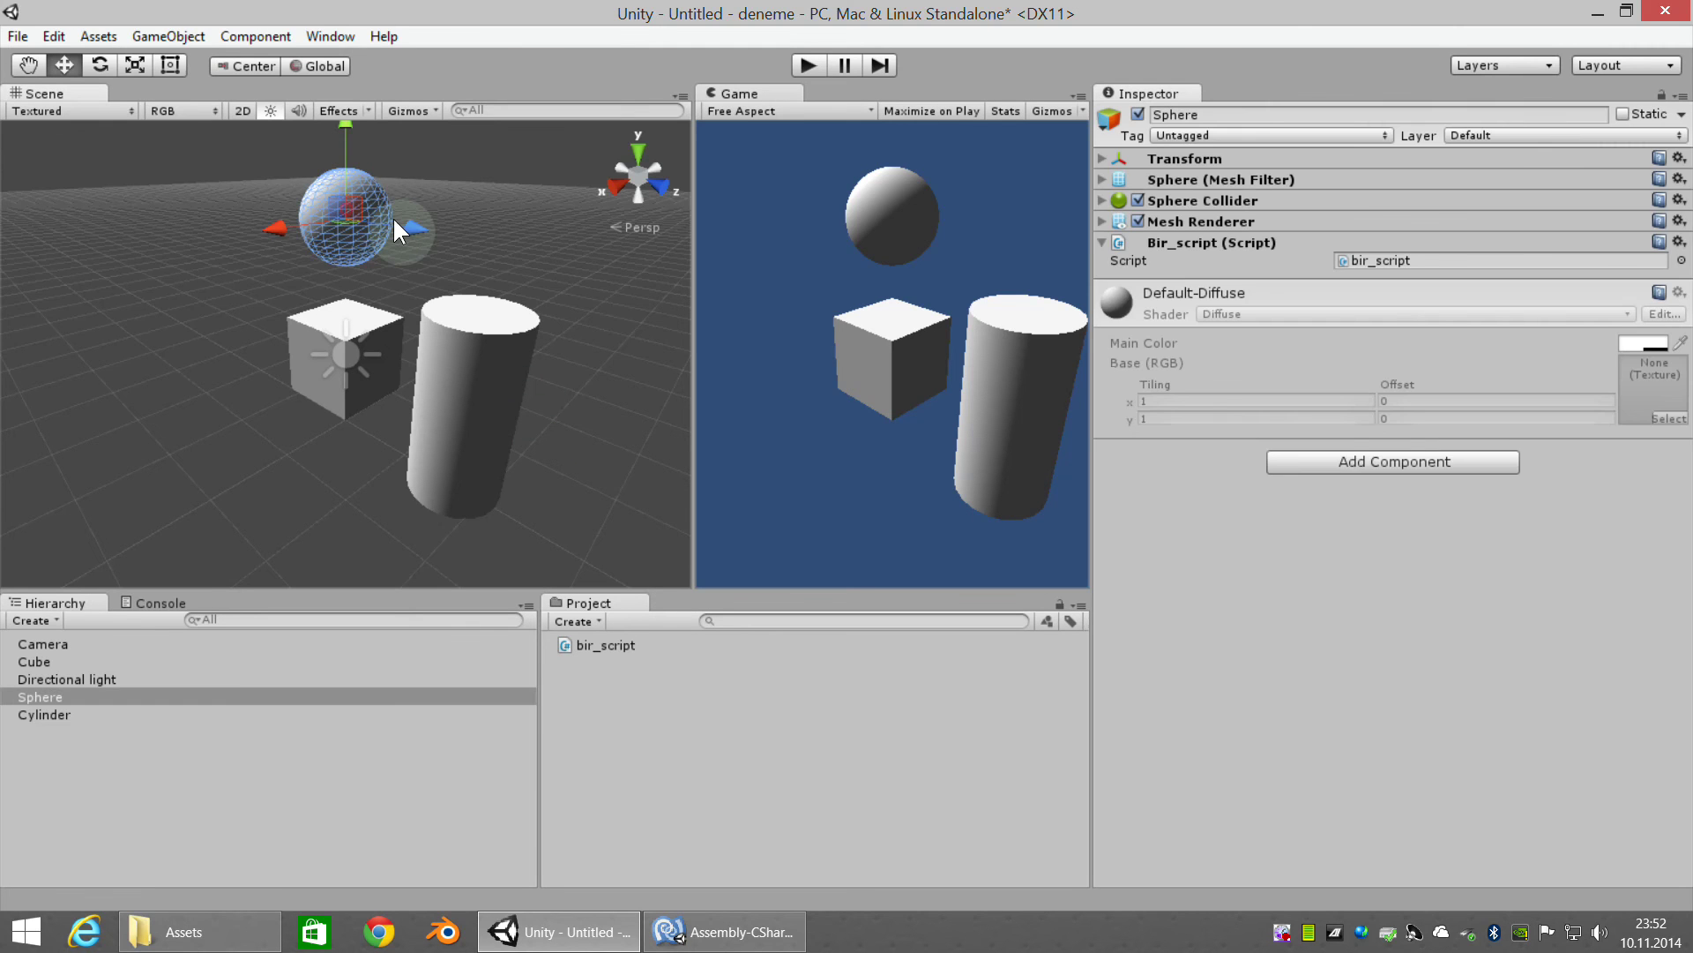
{"action": "key", "text": "Delete"}
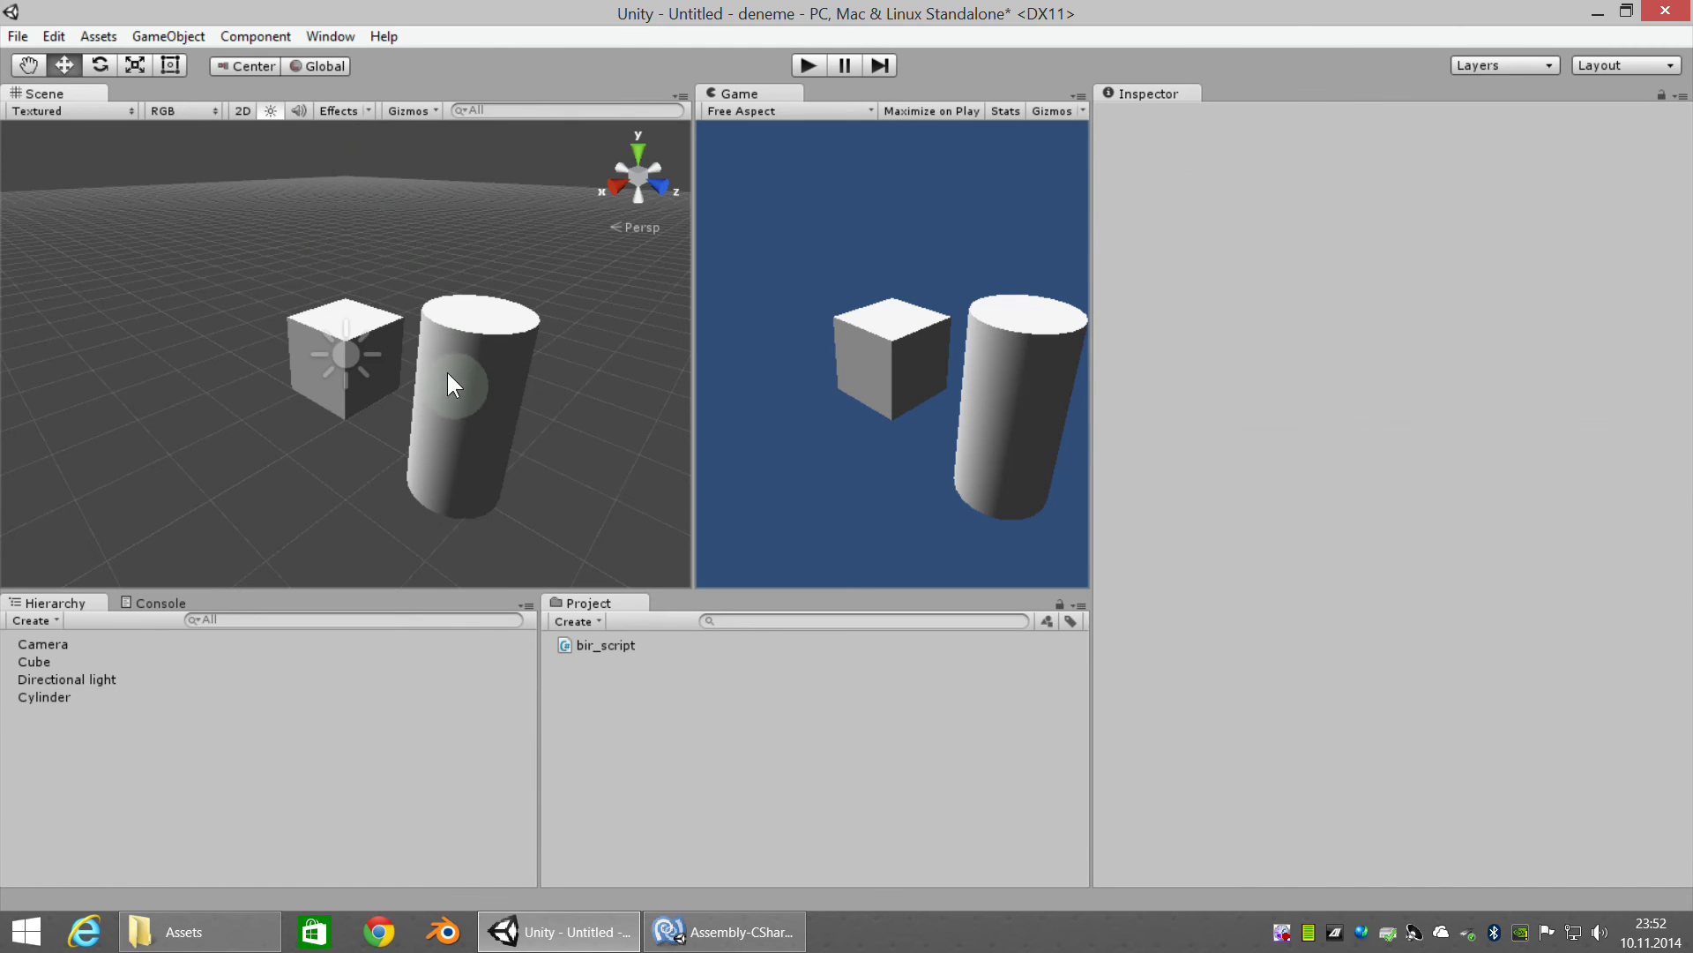
{"action": "left_click", "coordinate": [451, 383]}
{"action": "key", "text": "Delete"}
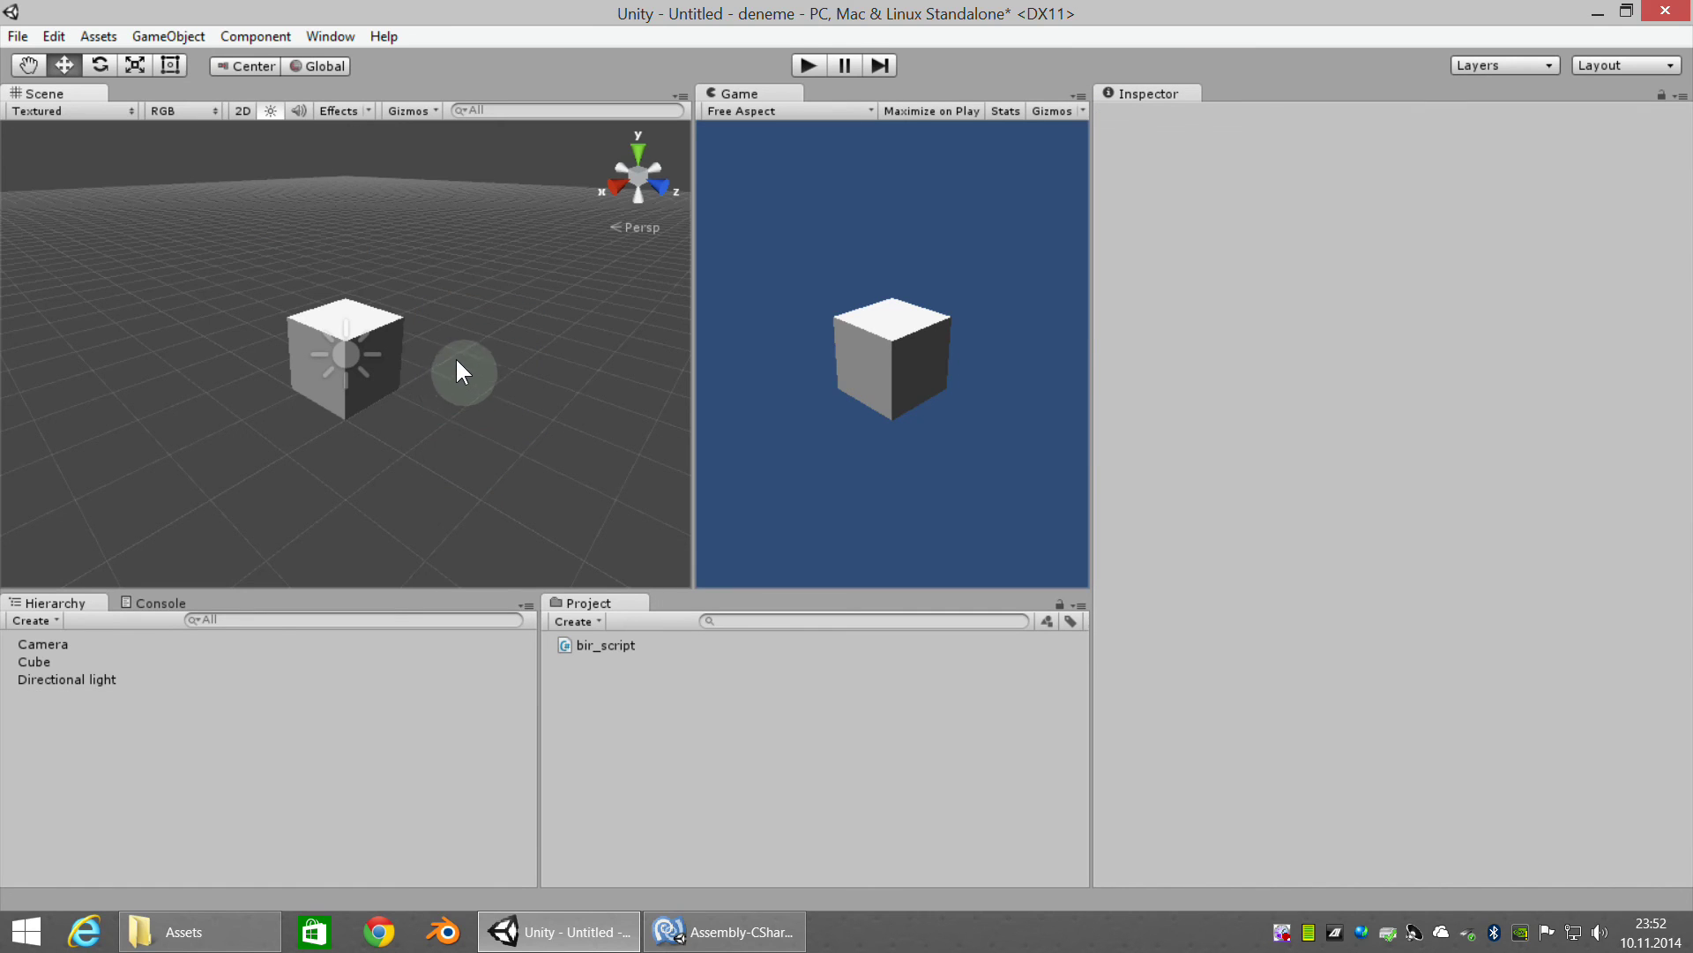
{"action": "middle_click_drag", "start_coordinate": [431, 390], "coordinate": [463, 390]}
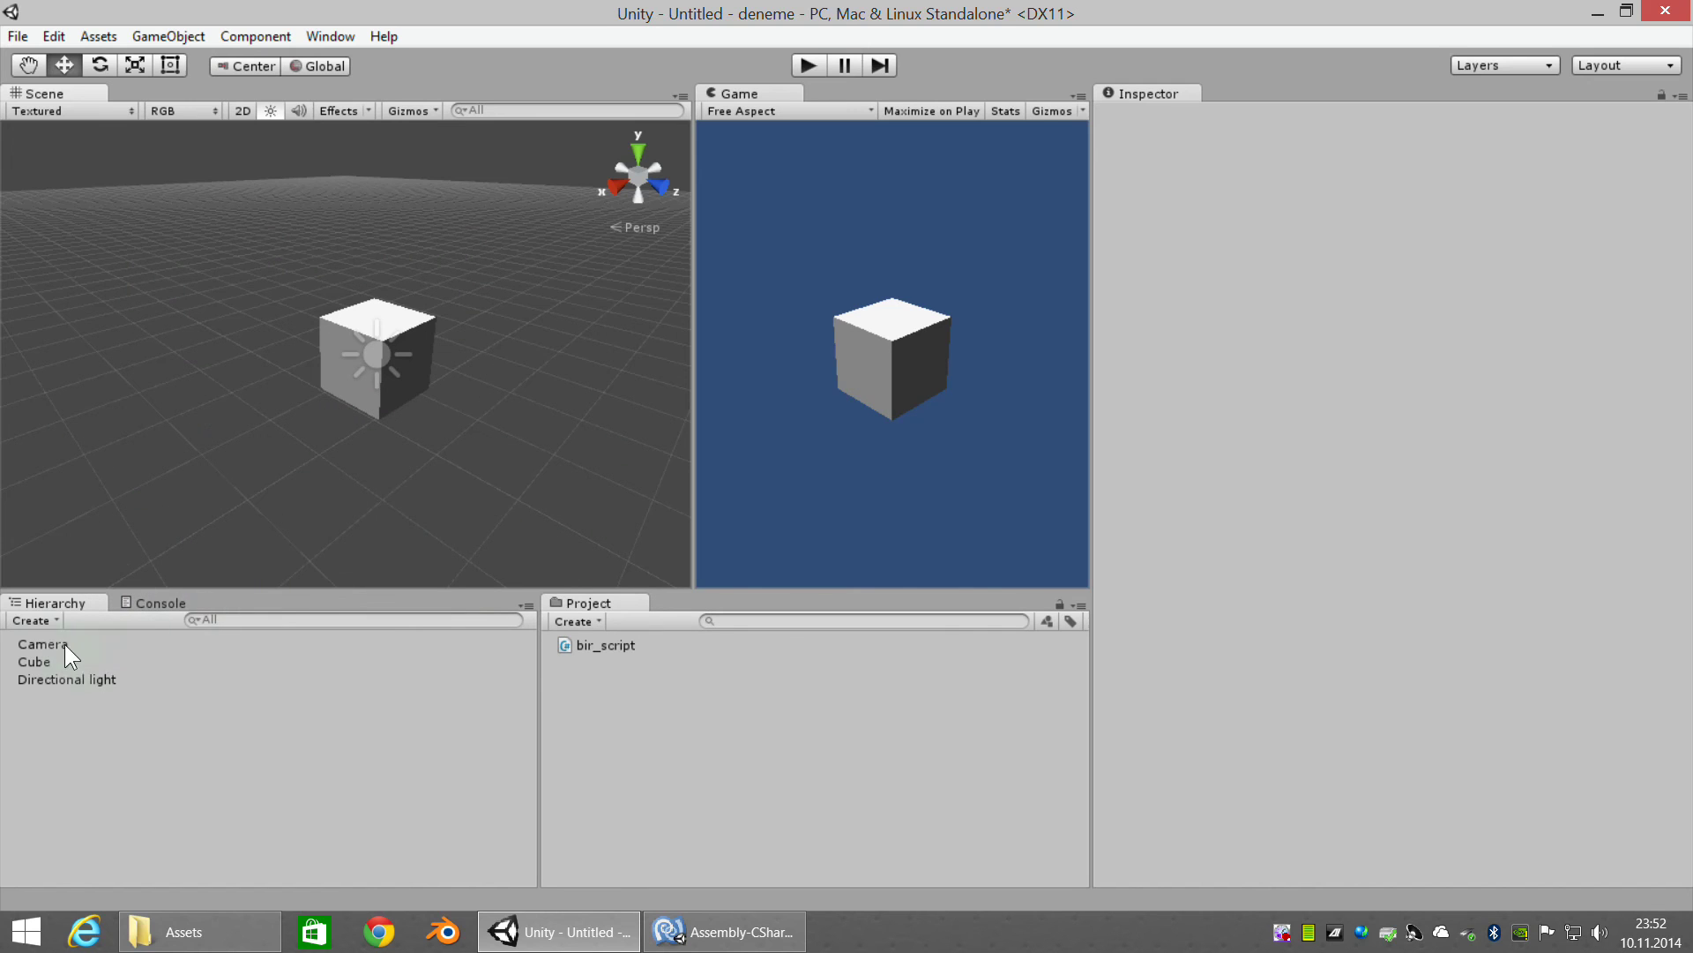
Create a new Plane from the Hierarchy's 3D Object menu
{"action": "left_click", "coordinate": [41, 619]}
{"action": "mouse_move", "coordinate": [94, 691]}
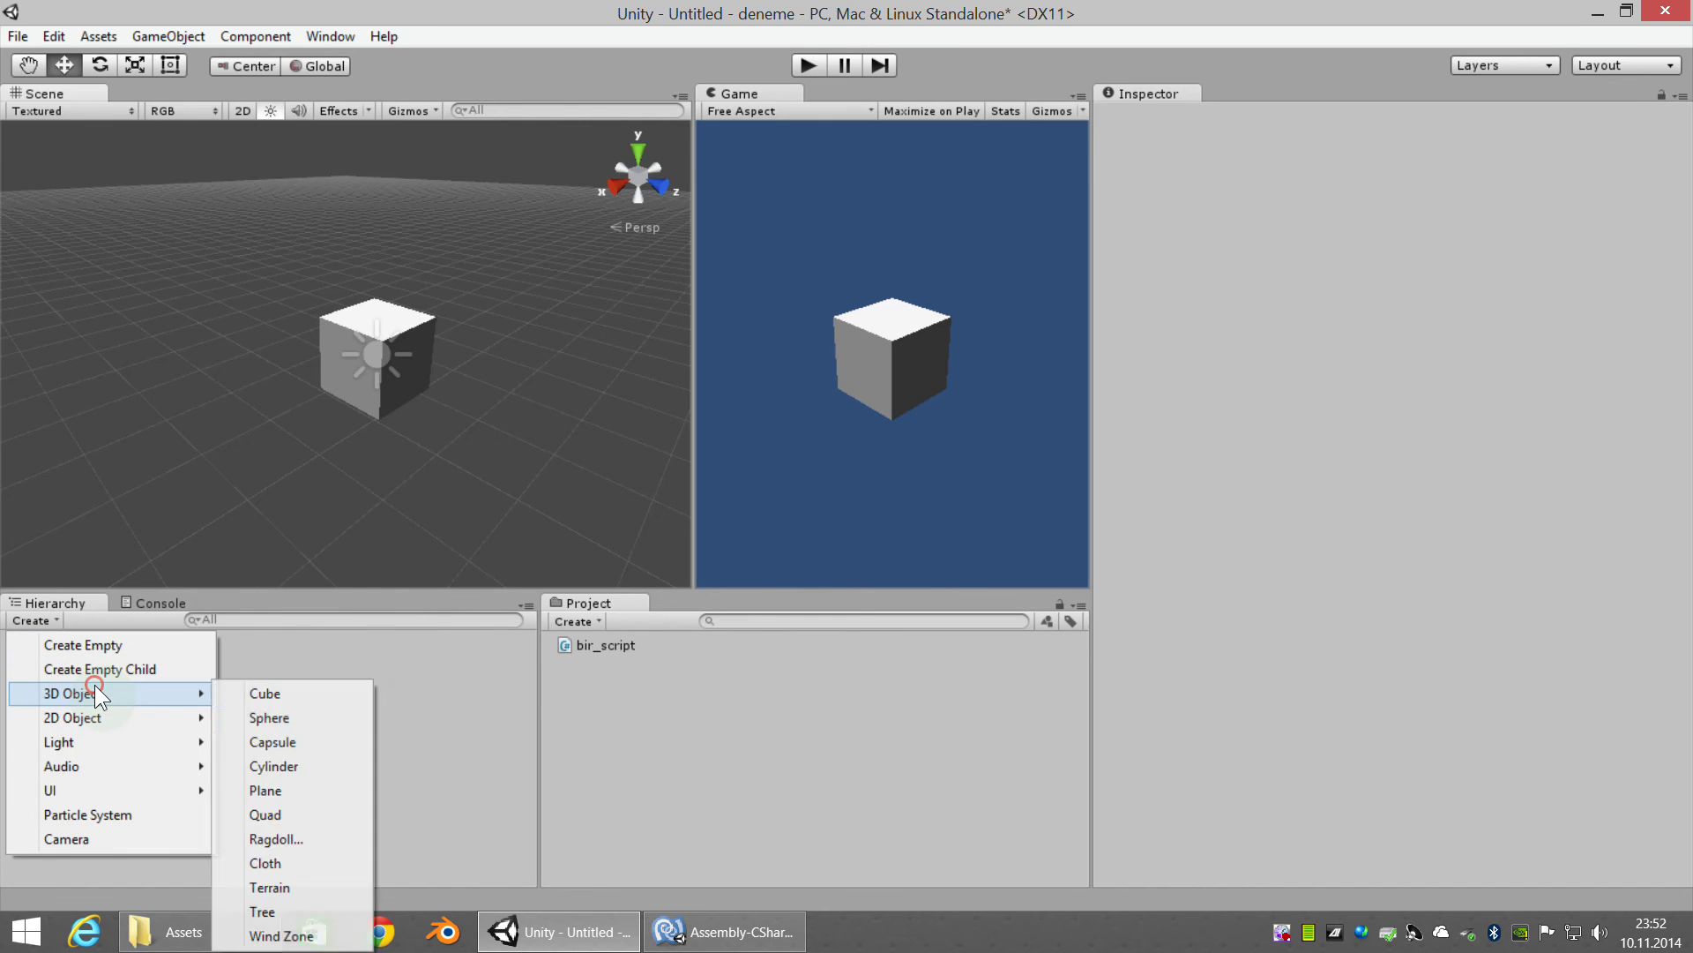
{"action": "left_click", "coordinate": [301, 790]}
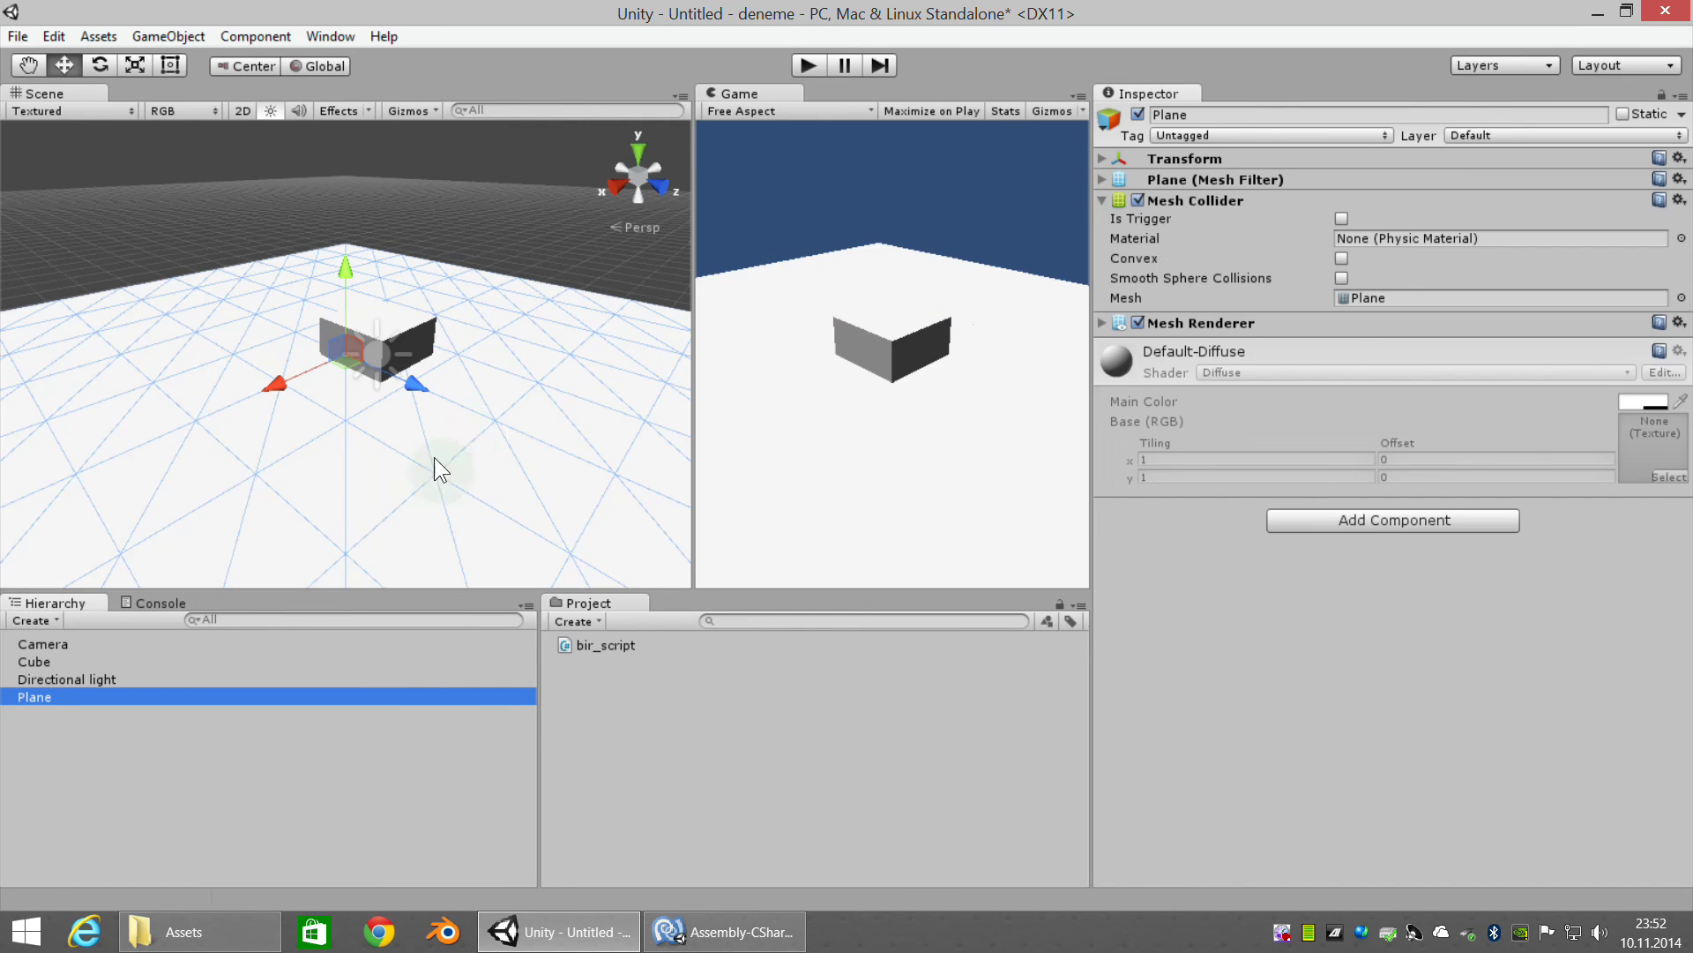
Set the Plane's position to 0, 0, 0 and frame it in the Scene view
{"action": "left_click", "coordinate": [1100, 157]}
{"action": "left_click", "coordinate": [1380, 177]}
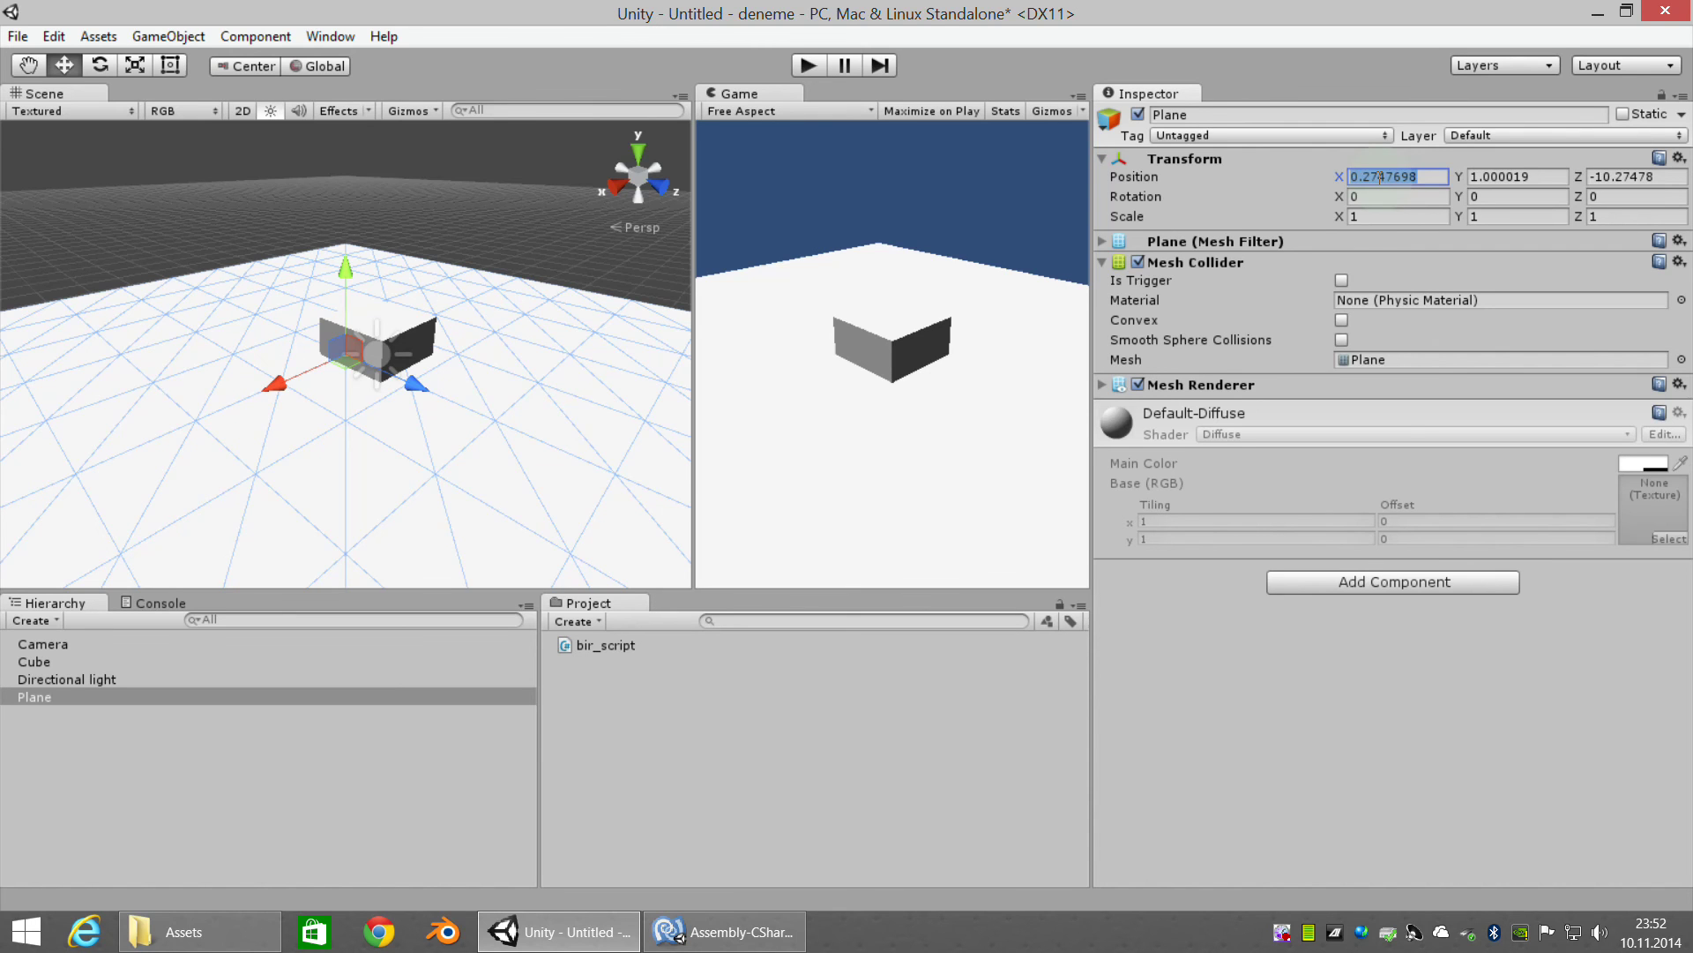
{"action": "type", "text": "0"}
{"action": "key", "text": "Tab"}
{"action": "type", "text": "0"}
{"action": "key", "text": "Tab"}
{"action": "type", "text": "0"}
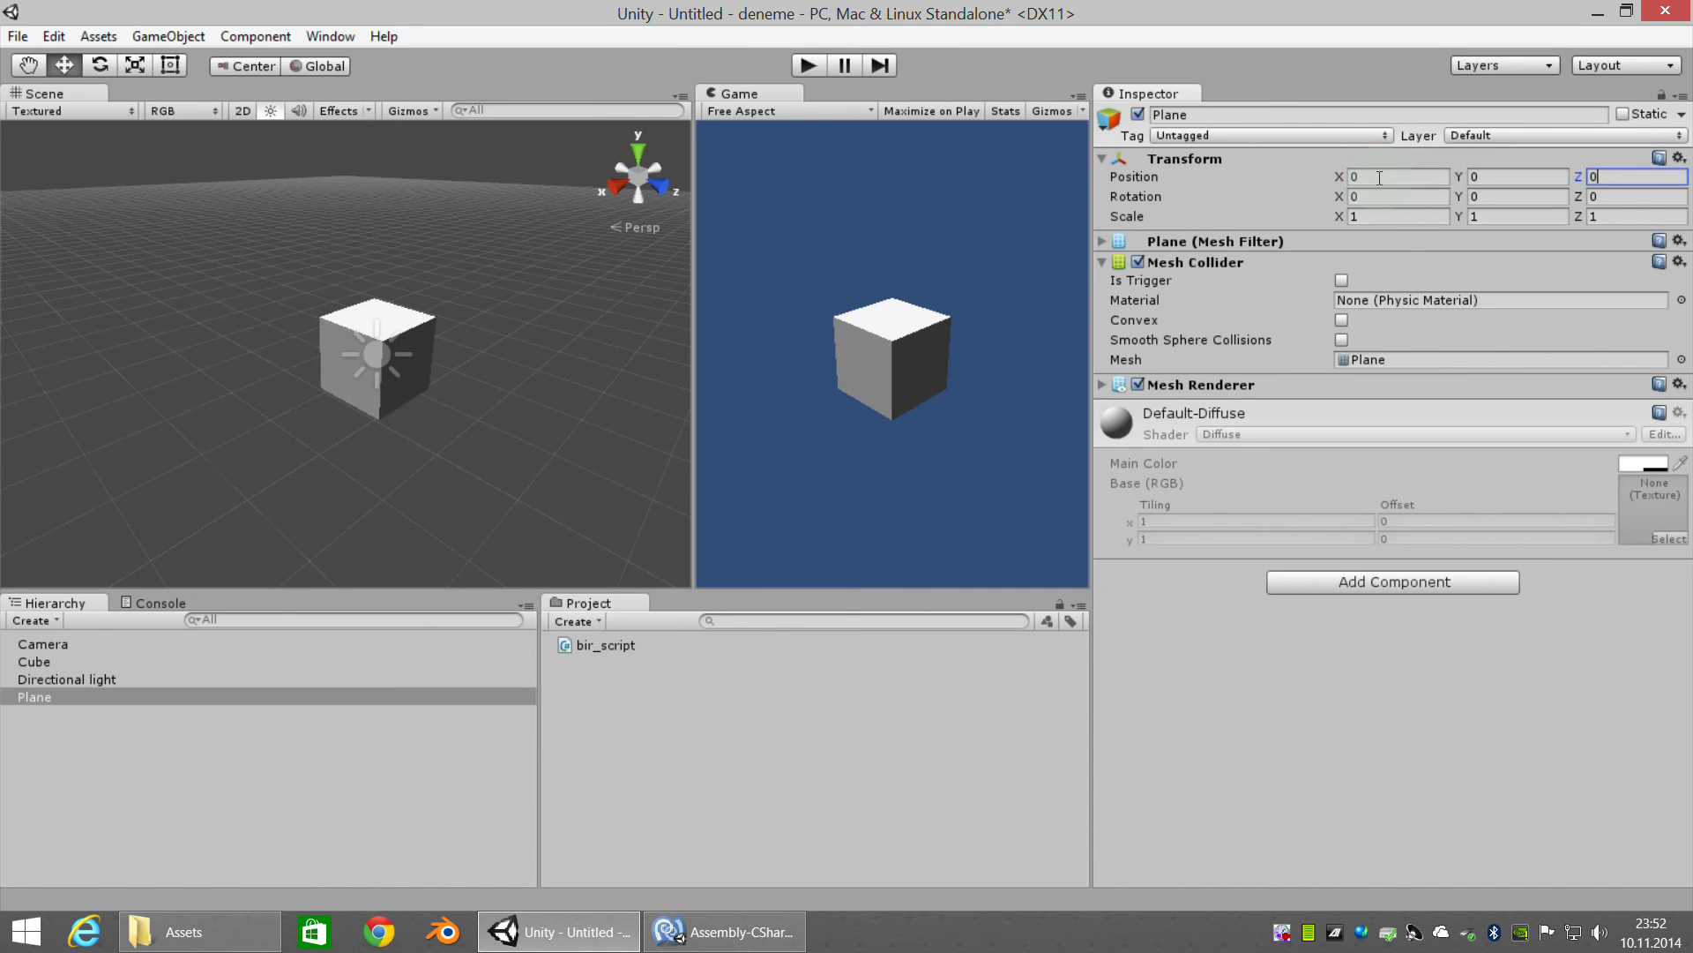
{"action": "left_click", "coordinate": [798, 498]}
{"action": "scroll", "coordinate": [295, 468], "scroll_direction": "down", "scroll_amount": 3}
{"action": "scroll", "coordinate": [371, 573], "scroll_direction": "down", "scroll_amount": 3}
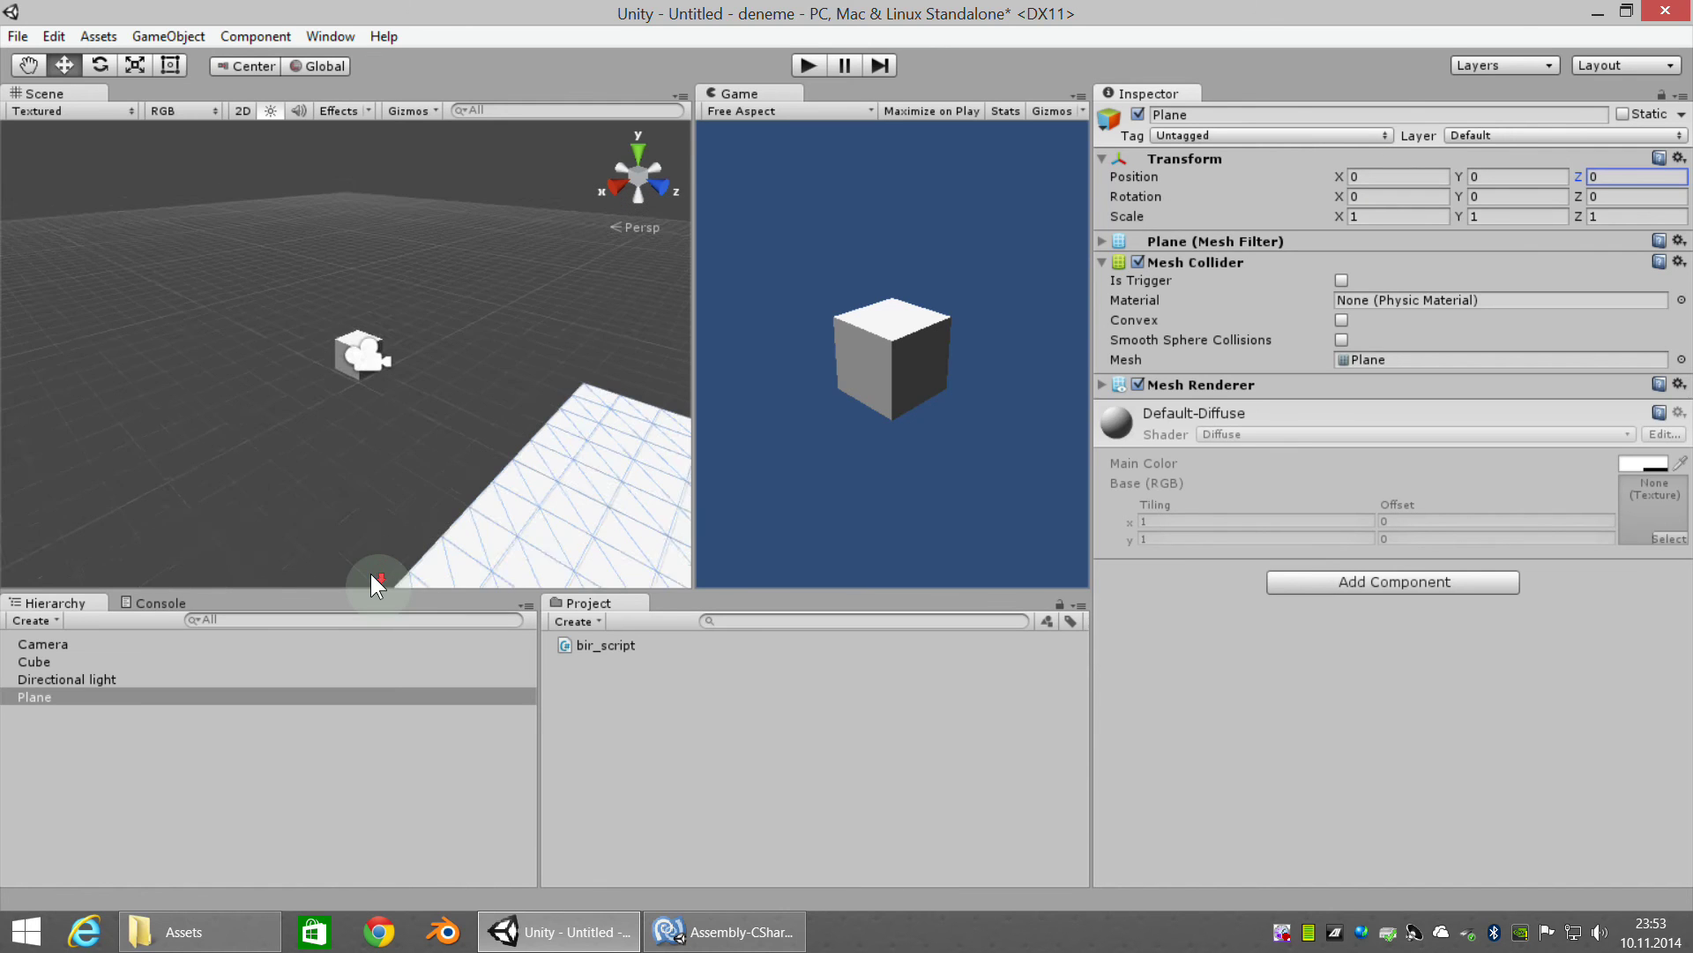
{"action": "double_click", "coordinate": [146, 696]}
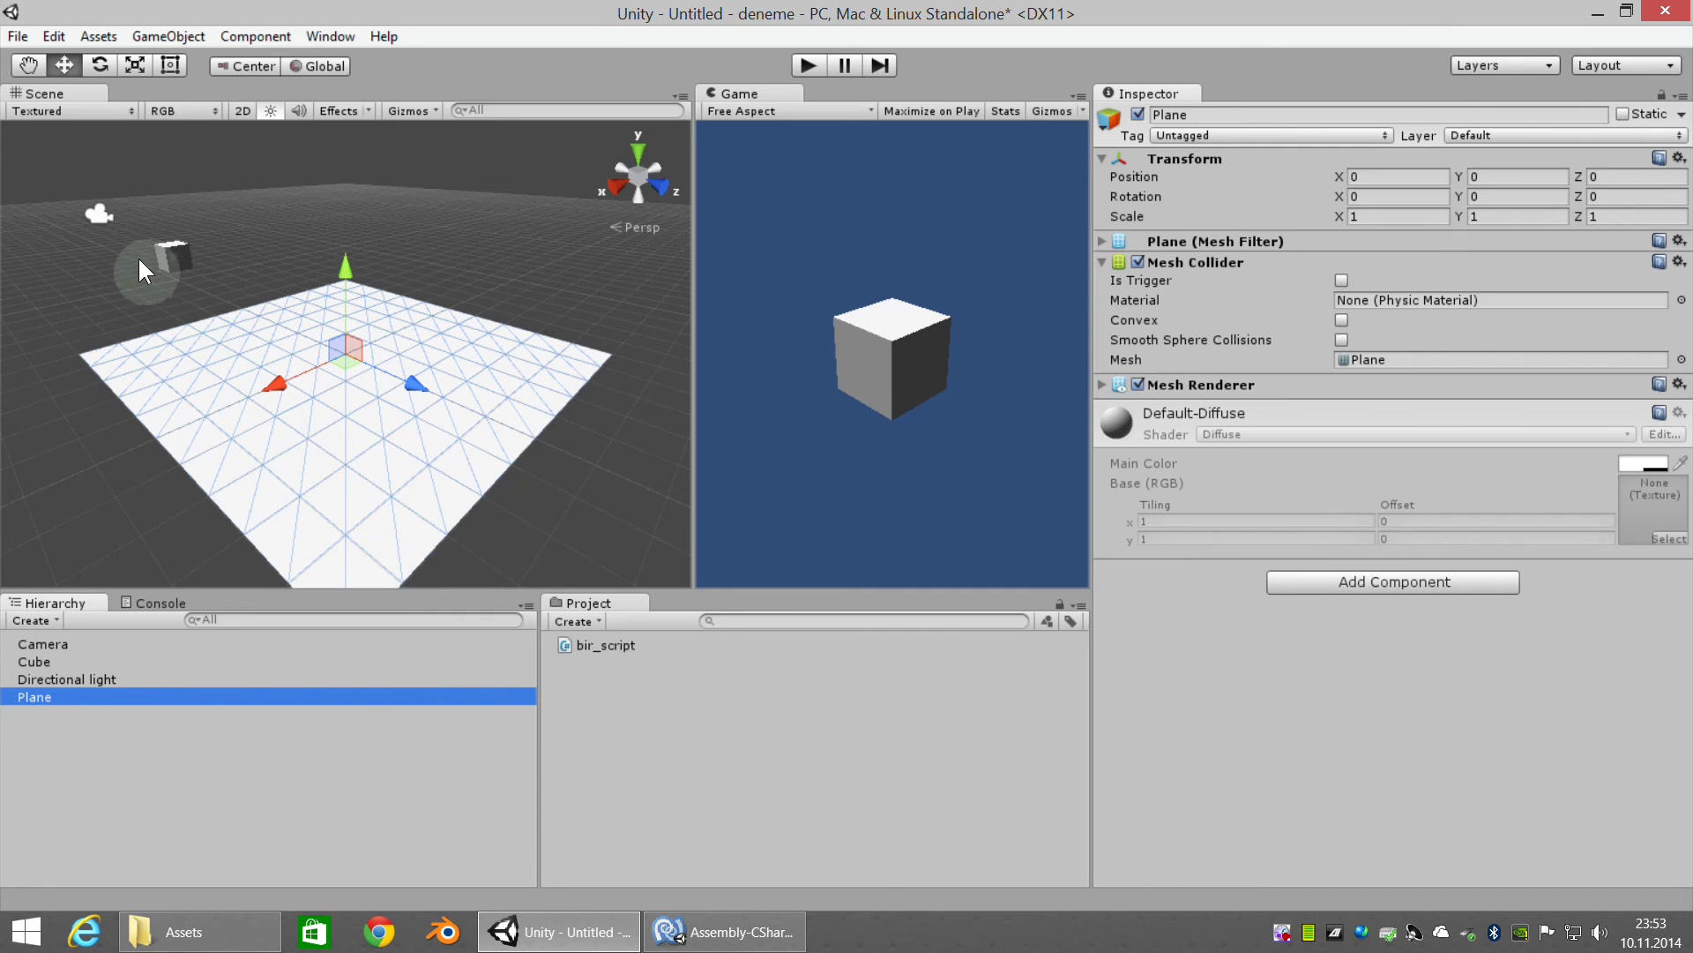
Zero the Cube's Y and Z position, then raise it to Y 2.83 above the plane
{"action": "scroll", "coordinate": [204, 362], "scroll_direction": "up", "scroll_amount": 3}
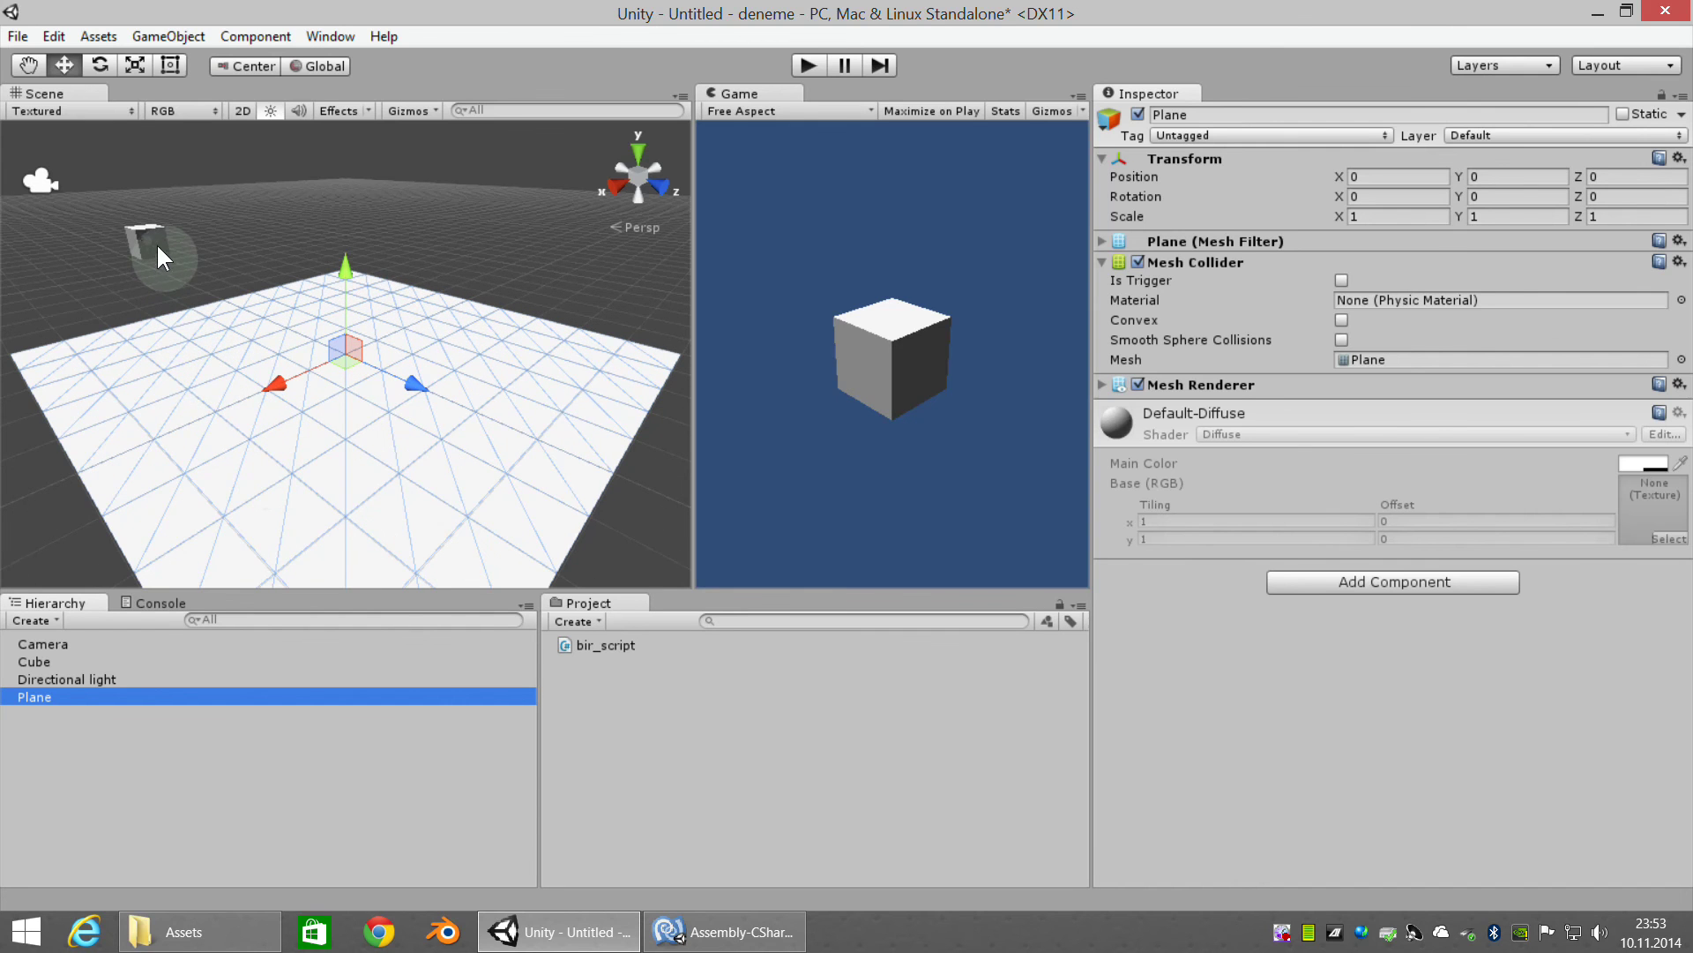
{"action": "left_click", "coordinate": [156, 241]}
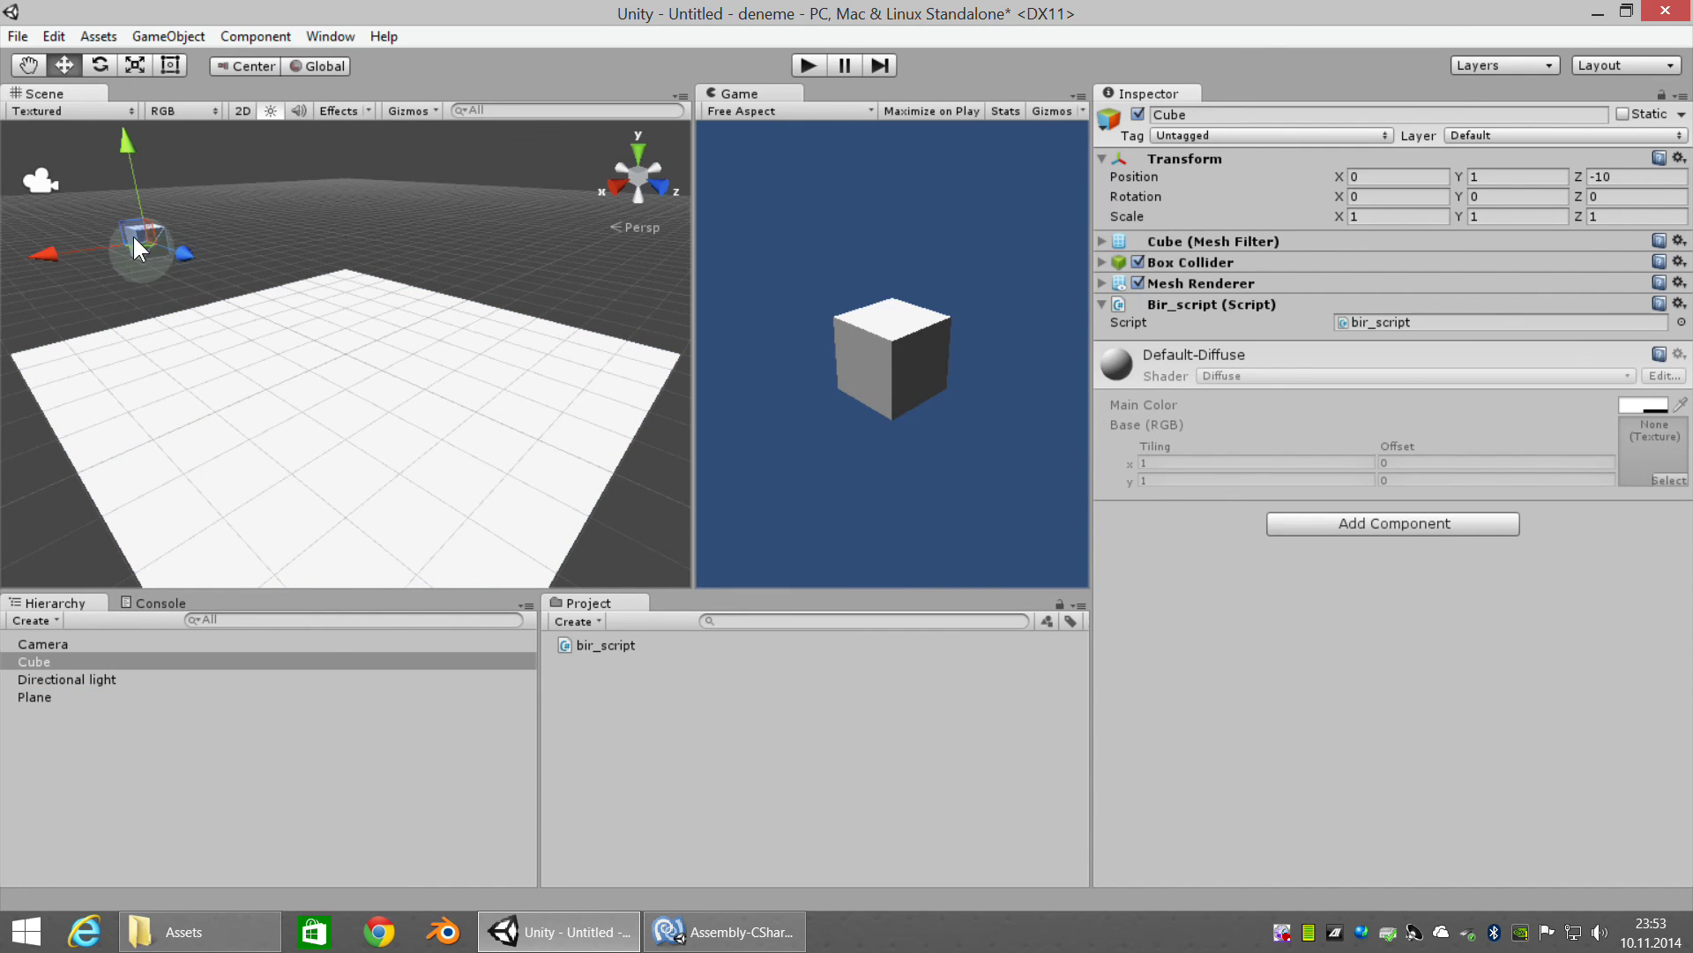
{"action": "left_click", "coordinate": [1517, 176]}
{"action": "type", "text": "0"}
{"action": "key", "text": "Tab"}
{"action": "type", "text": "0"}
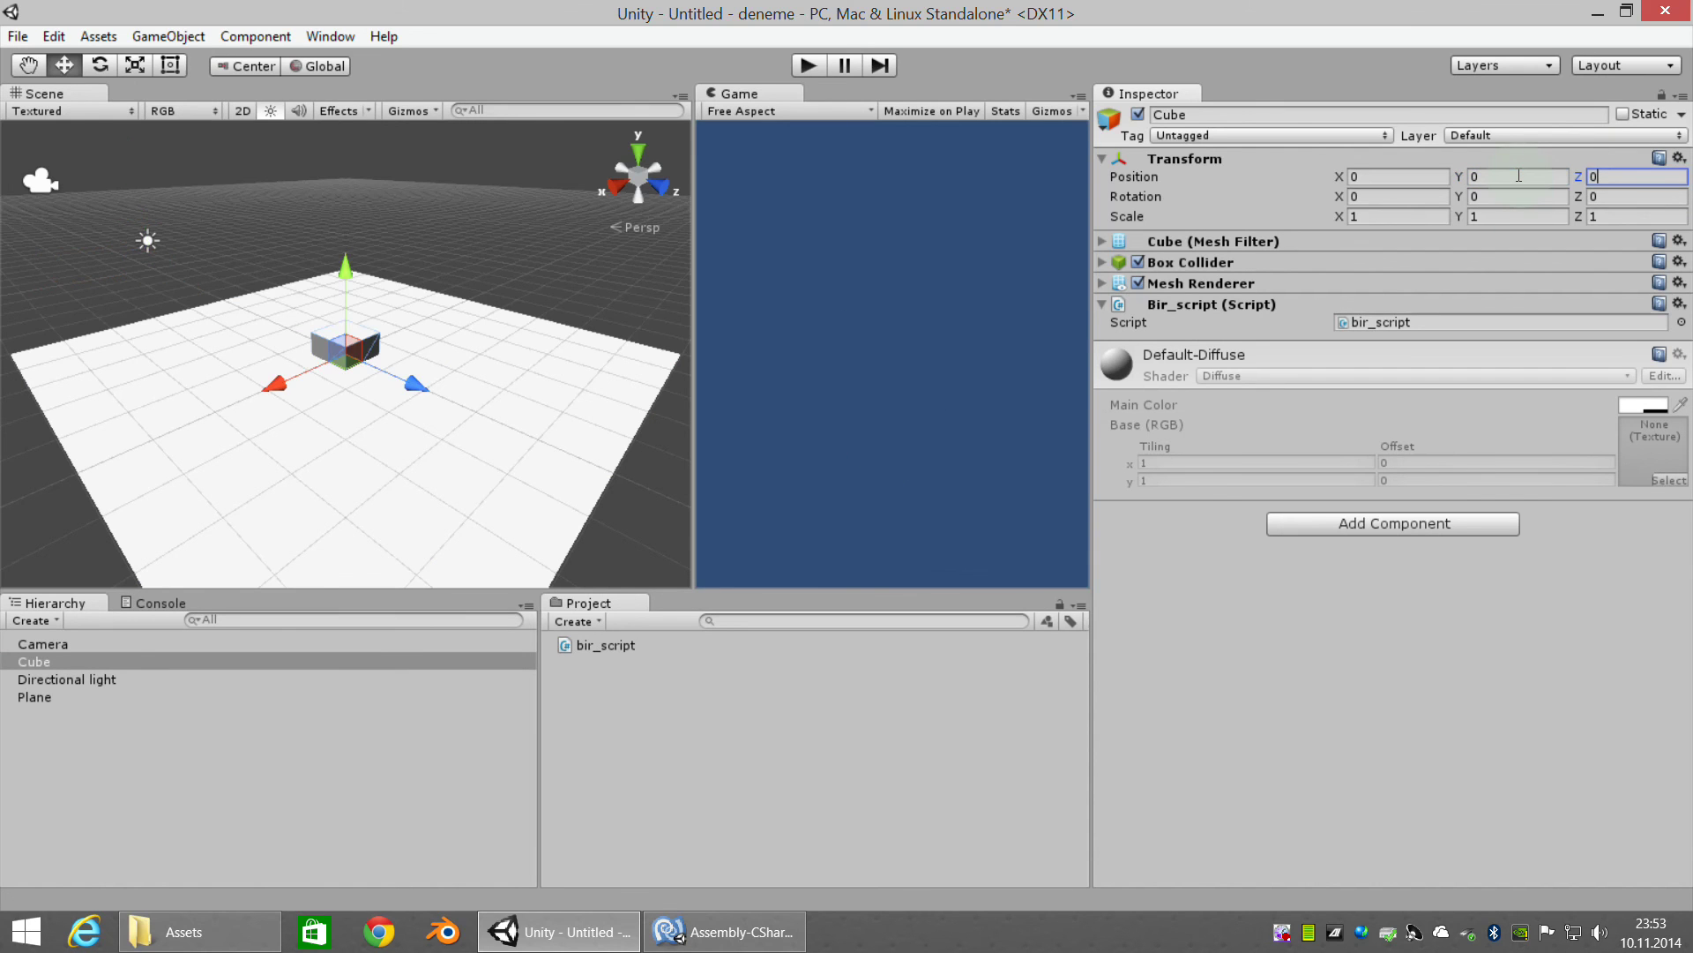
{"action": "left_click_drag", "start_coordinate": [346, 280], "coordinate": [352, 174]}
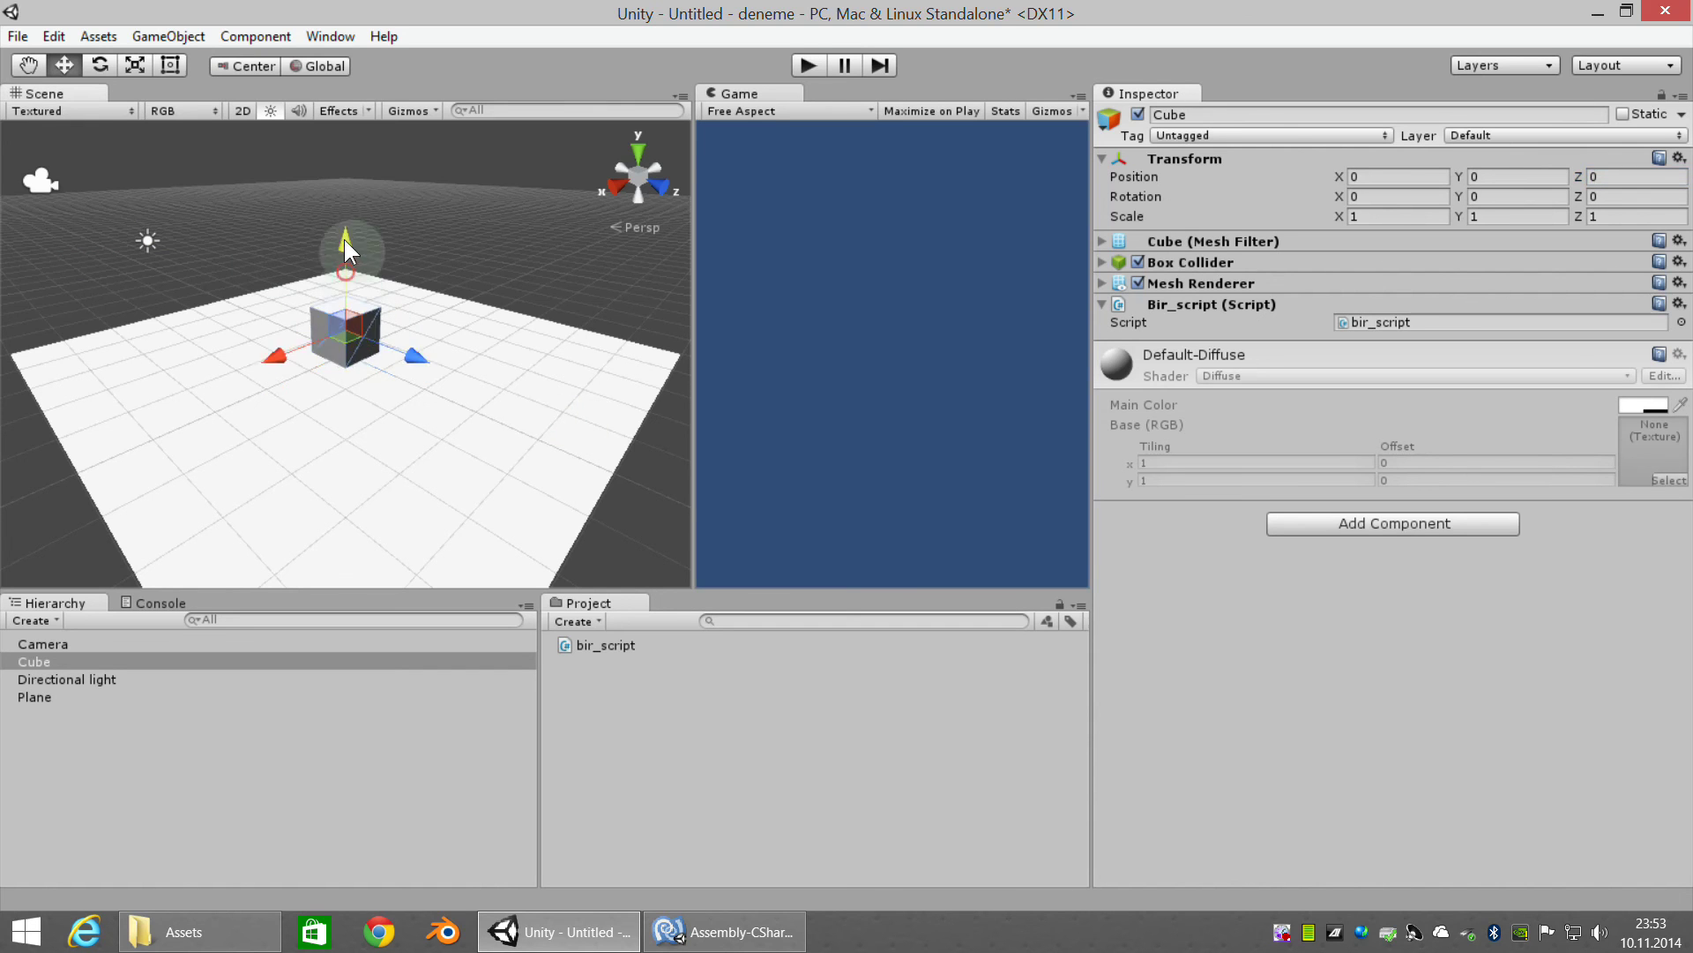
{"action": "key", "text": "f"}
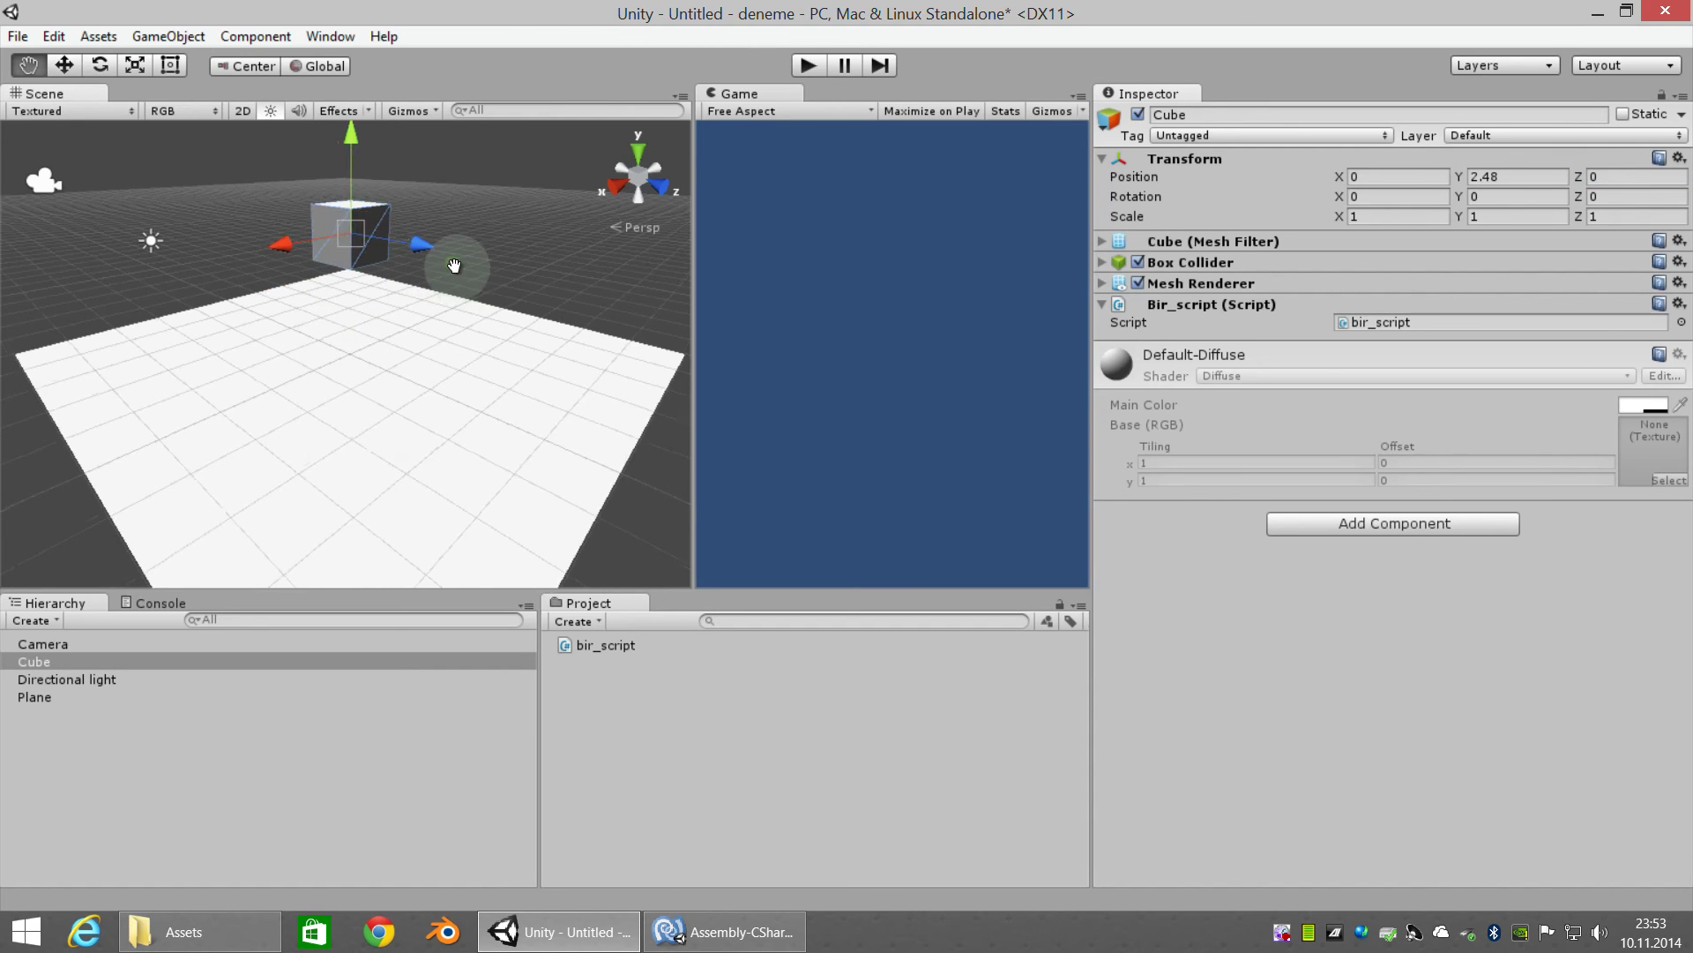
{"action": "left_click_drag", "start_coordinate": [367, 187], "coordinate": [378, 183]}
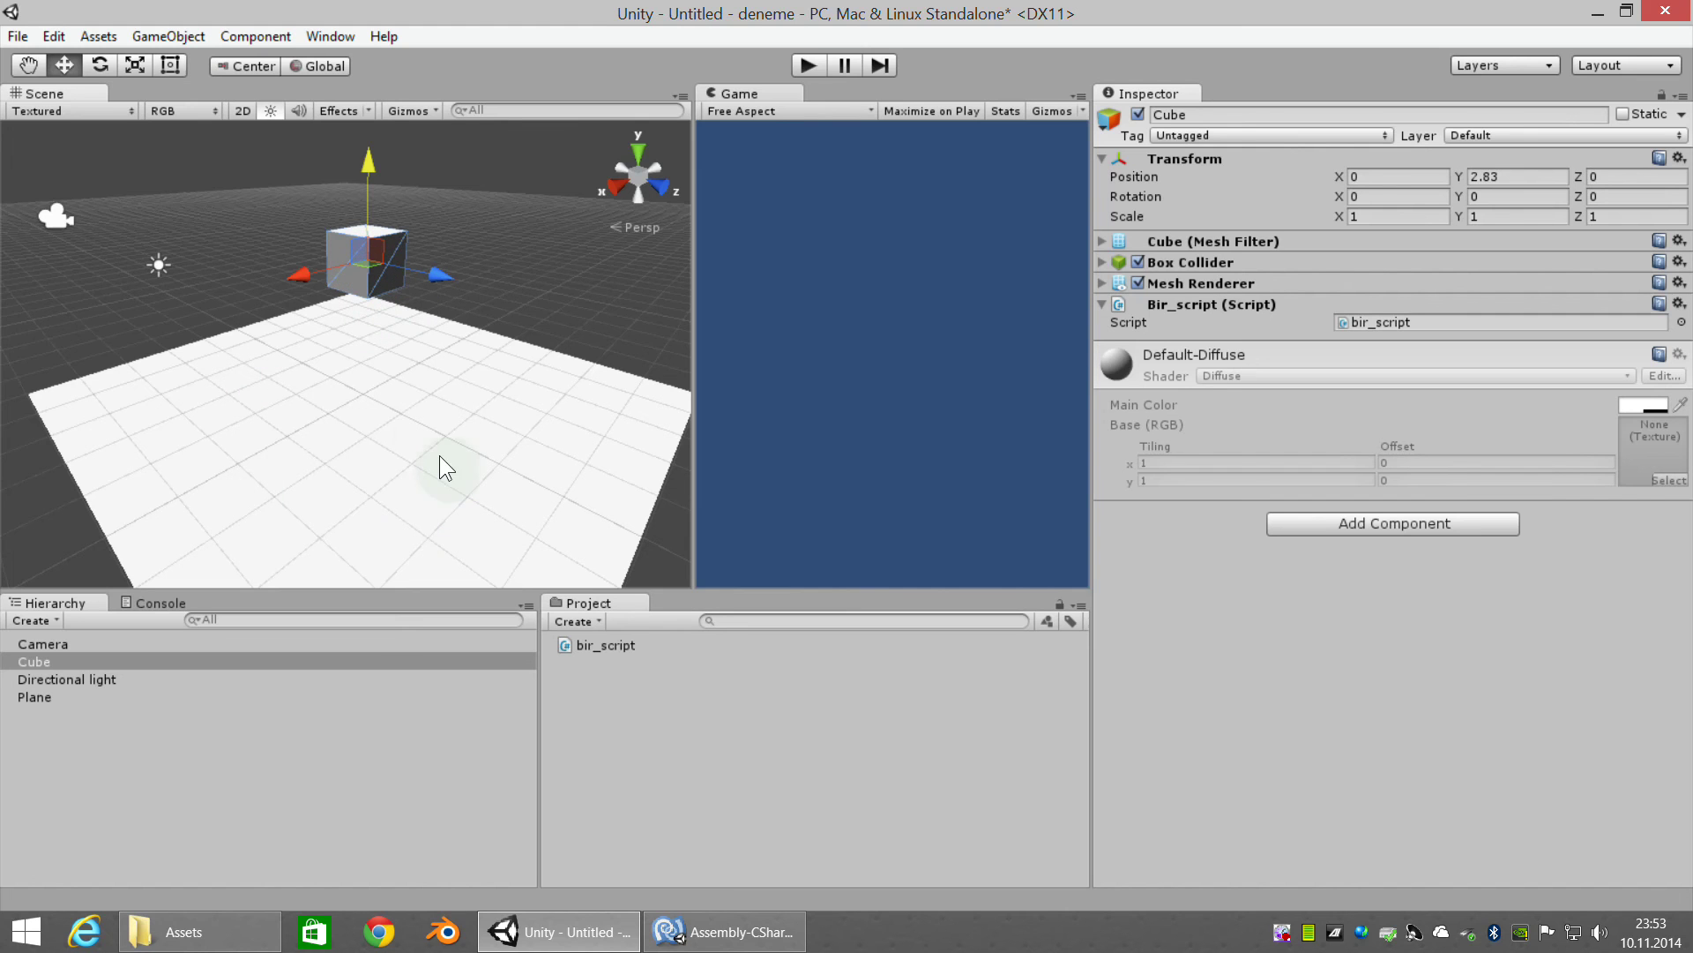
Delete the Directional light and reselect the Cube
{"action": "left_click", "coordinate": [160, 263]}
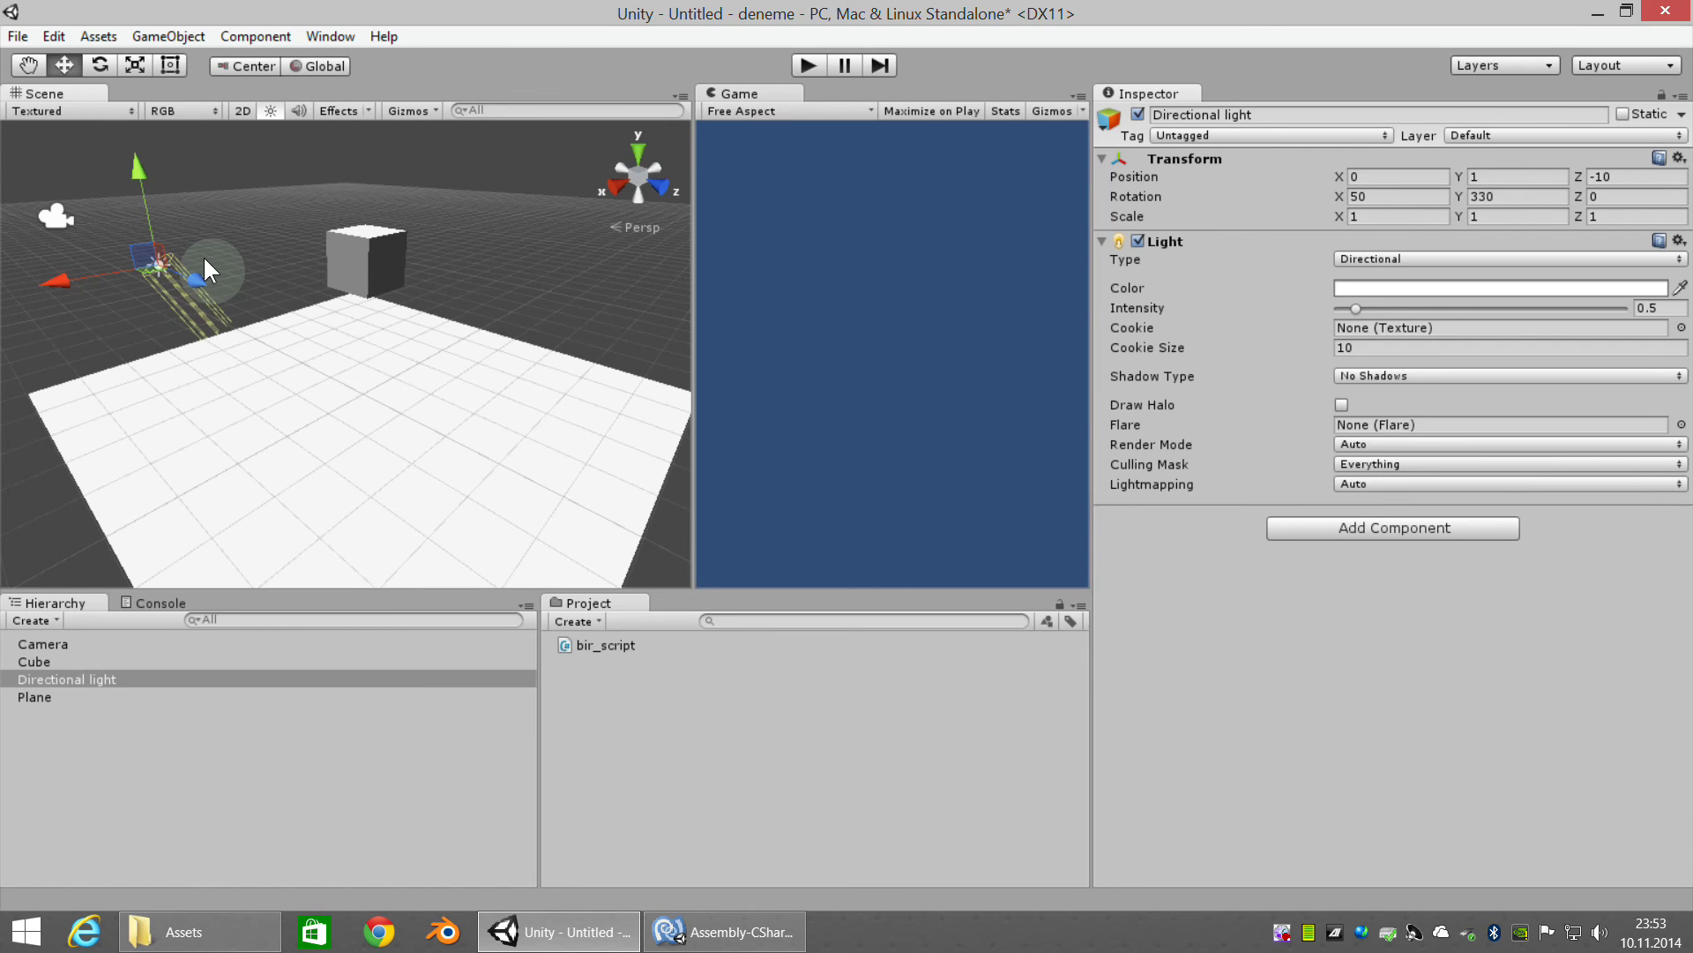
{"action": "key", "text": "Delete"}
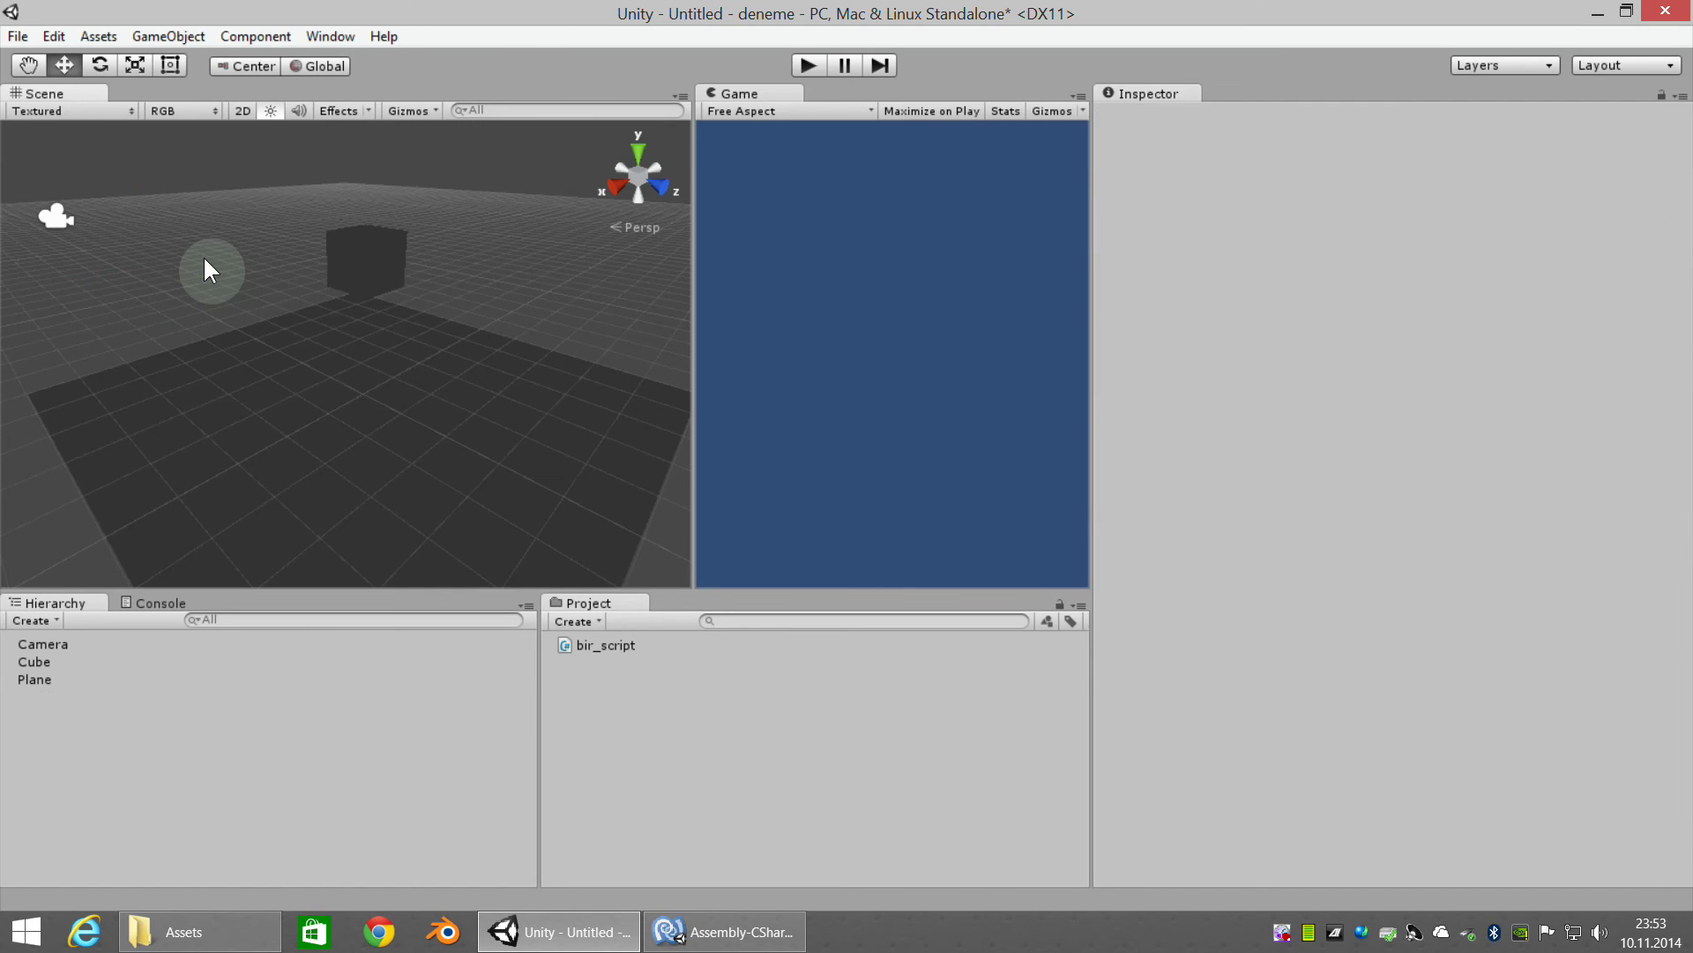
{"action": "left_click", "coordinate": [366, 253]}
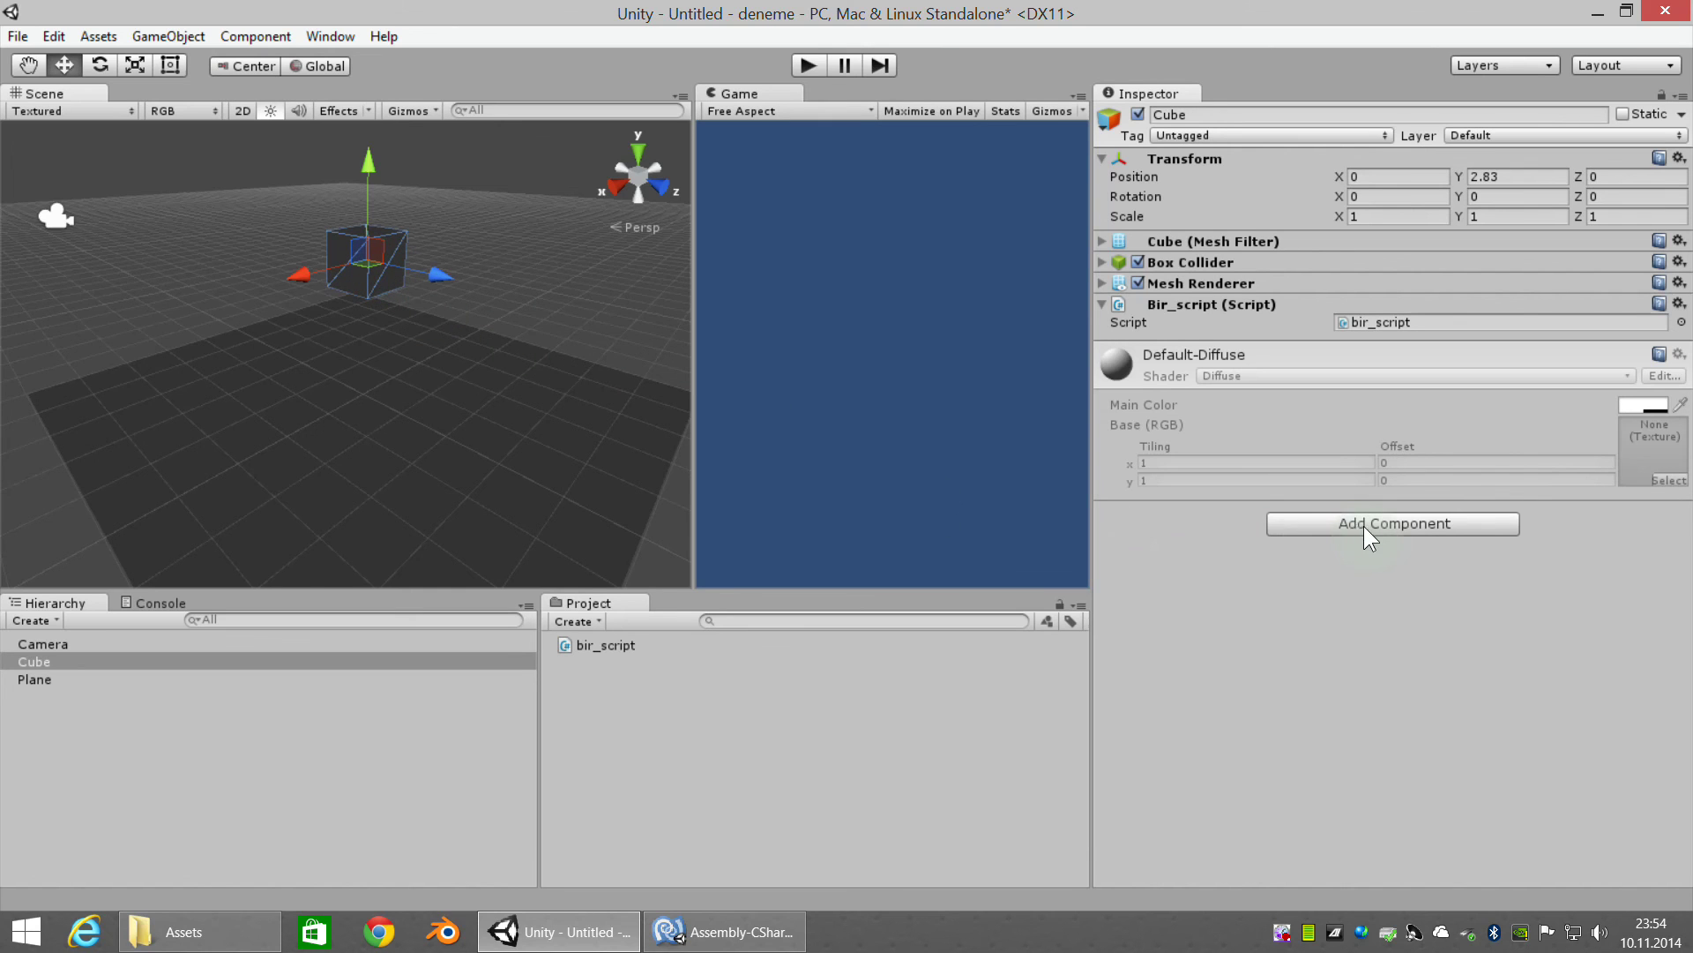
Add a Rendering > Light component to the Cube, giving it a point light of range 10
{"action": "left_click", "coordinate": [1399, 526]}
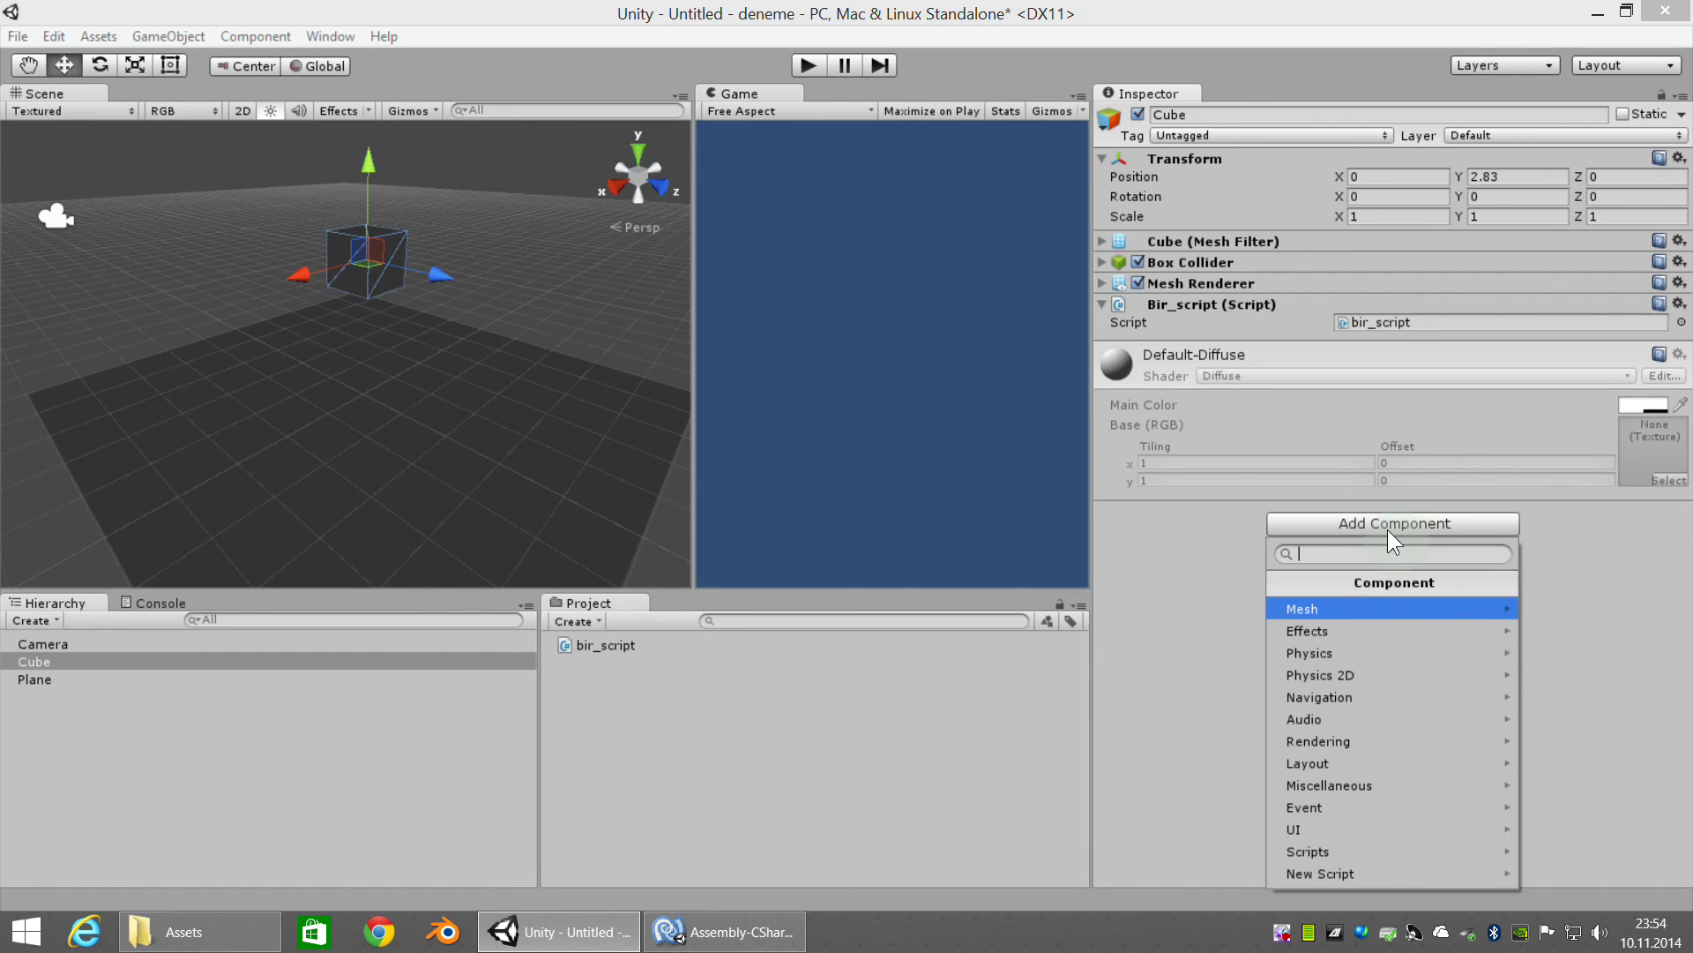
{"action": "left_click", "coordinate": [1359, 628]}
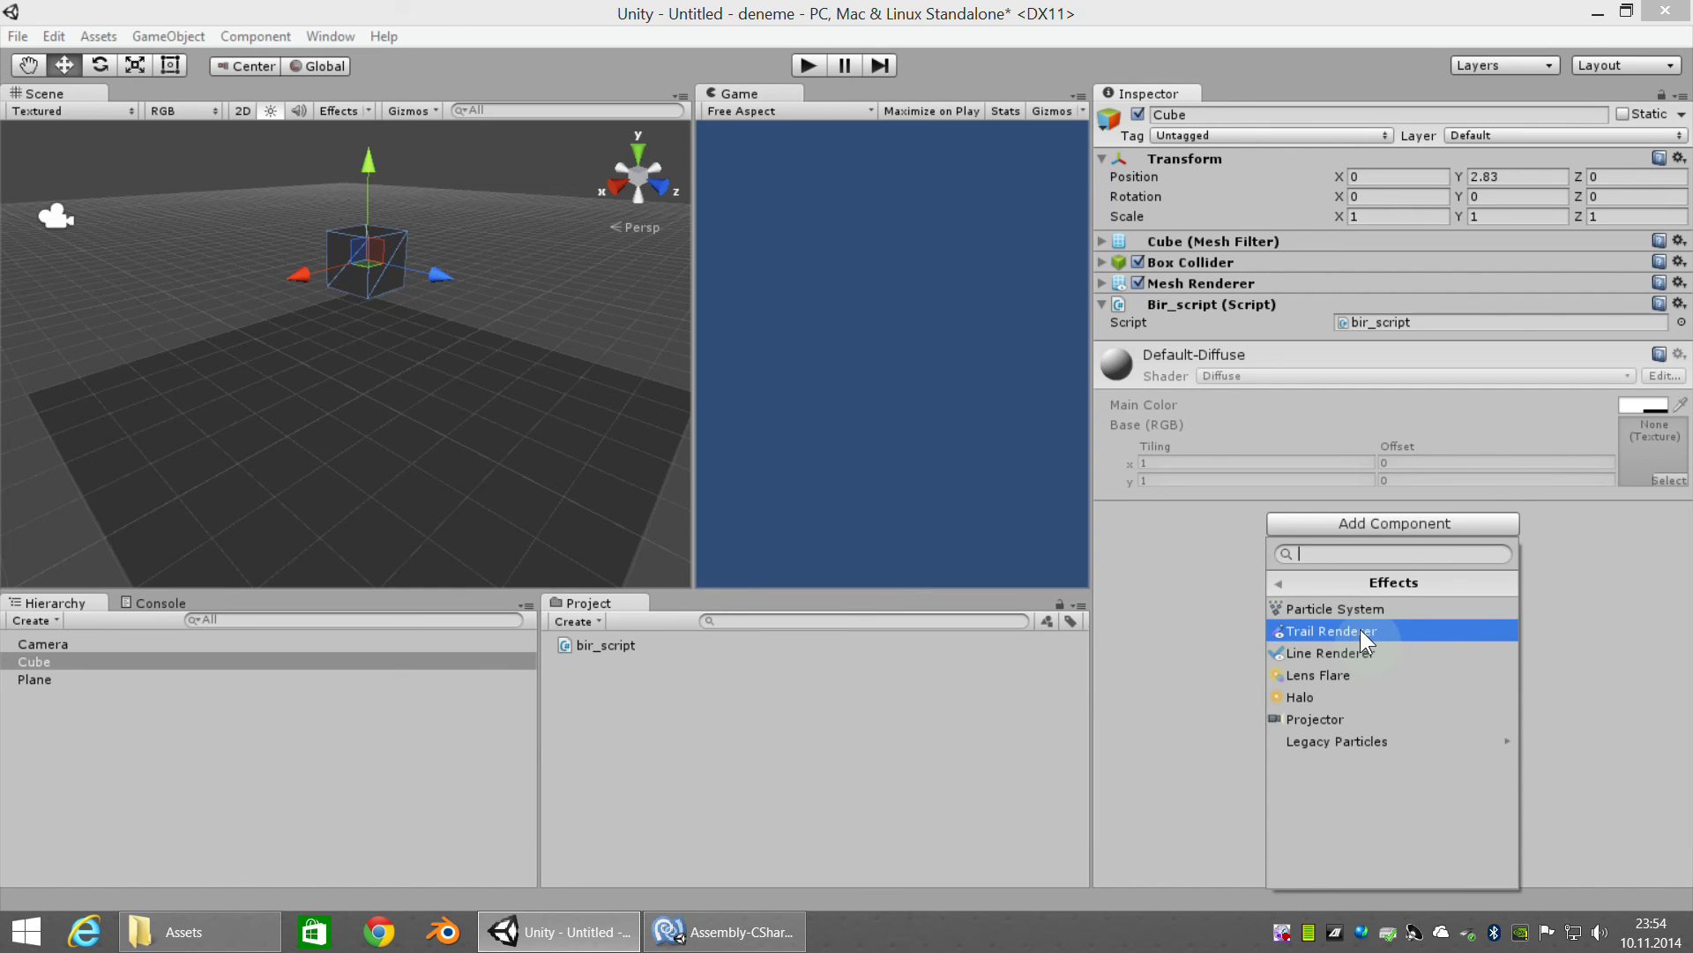
{"action": "left_click", "coordinate": [1360, 628]}
{"action": "left_click", "coordinate": [1371, 520]}
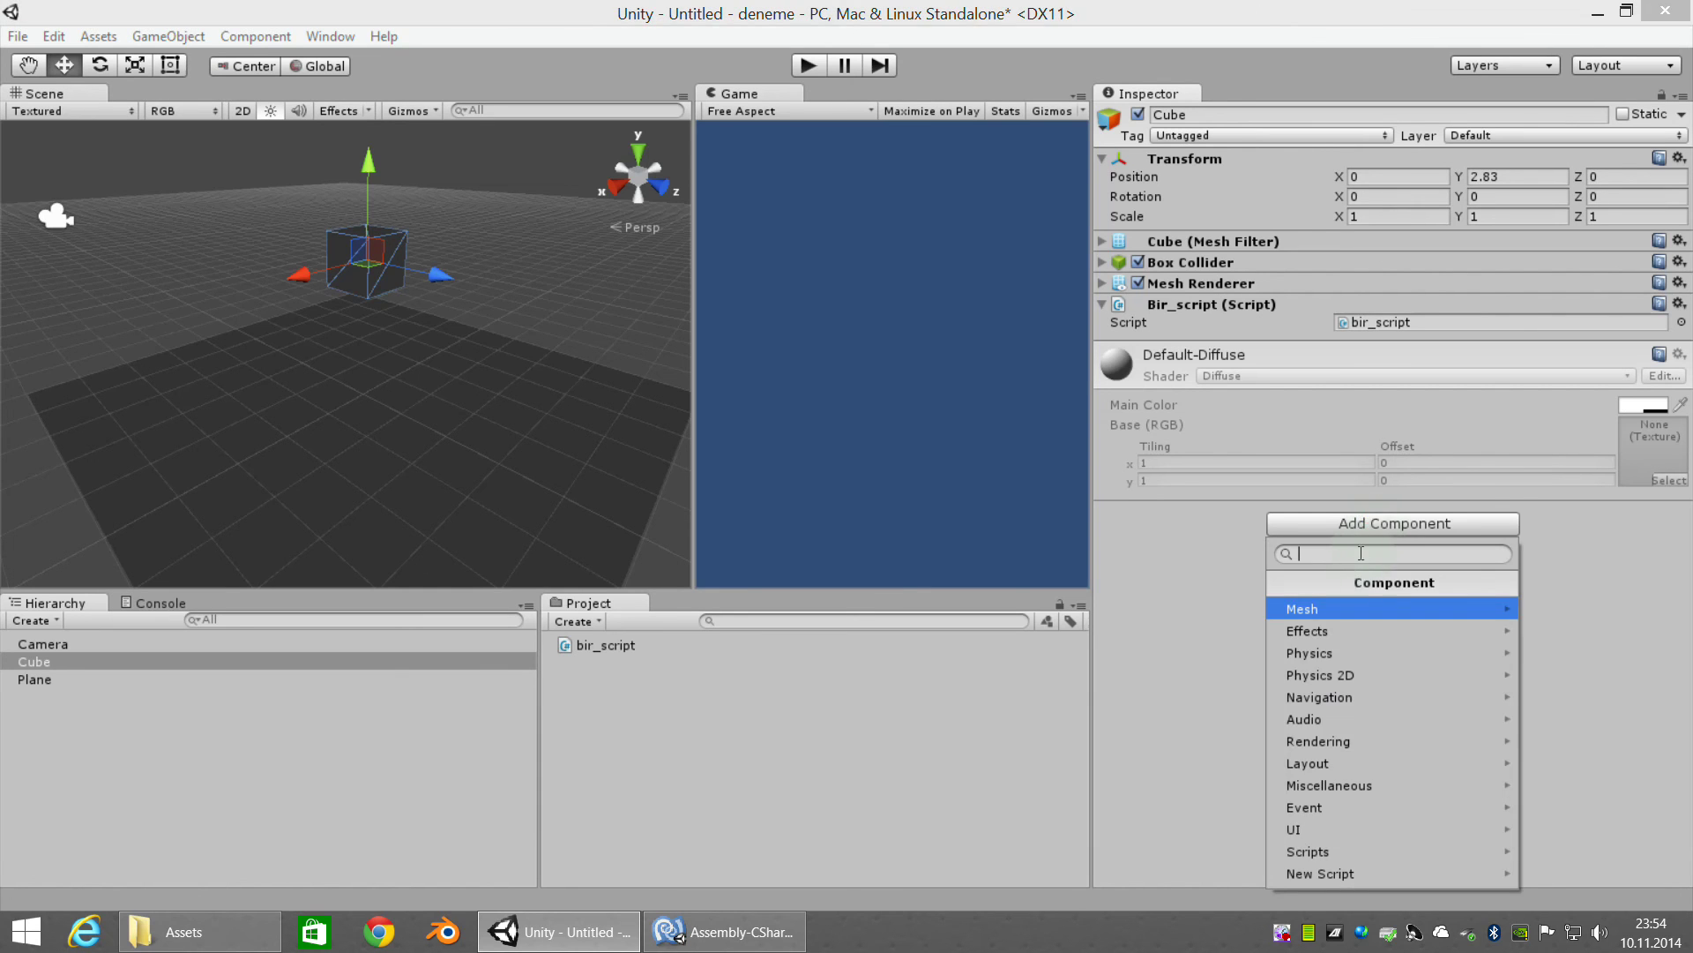
{"action": "left_click", "coordinate": [1342, 741]}
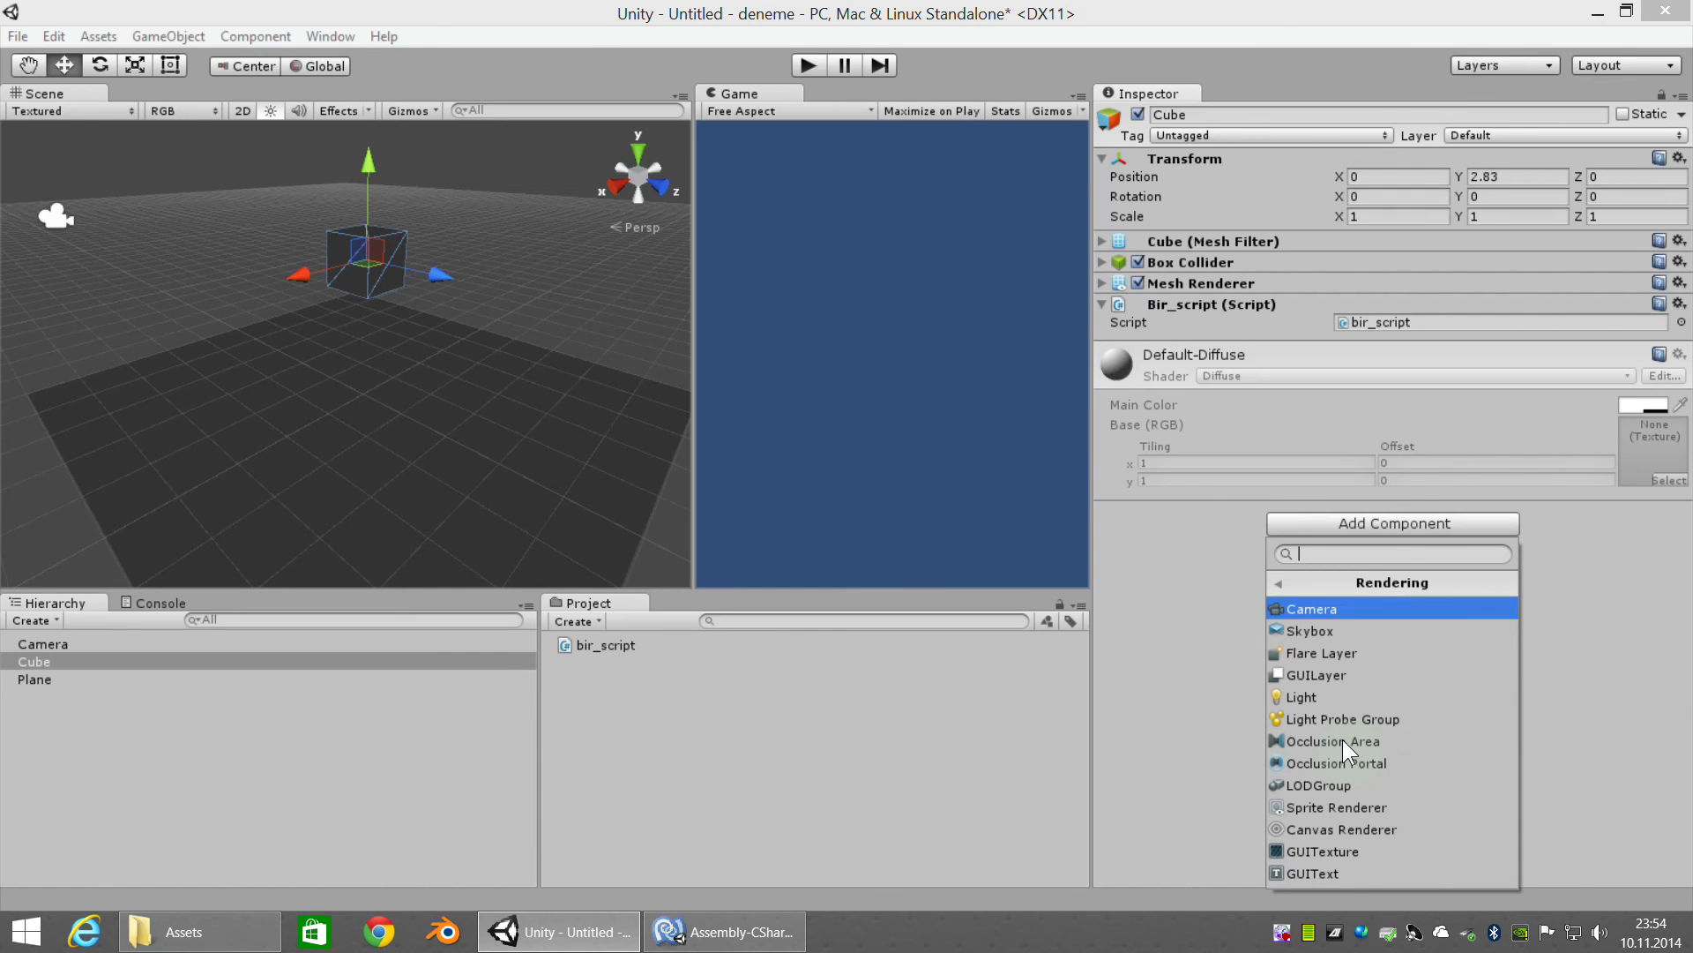
{"action": "left_click", "coordinate": [1325, 697]}
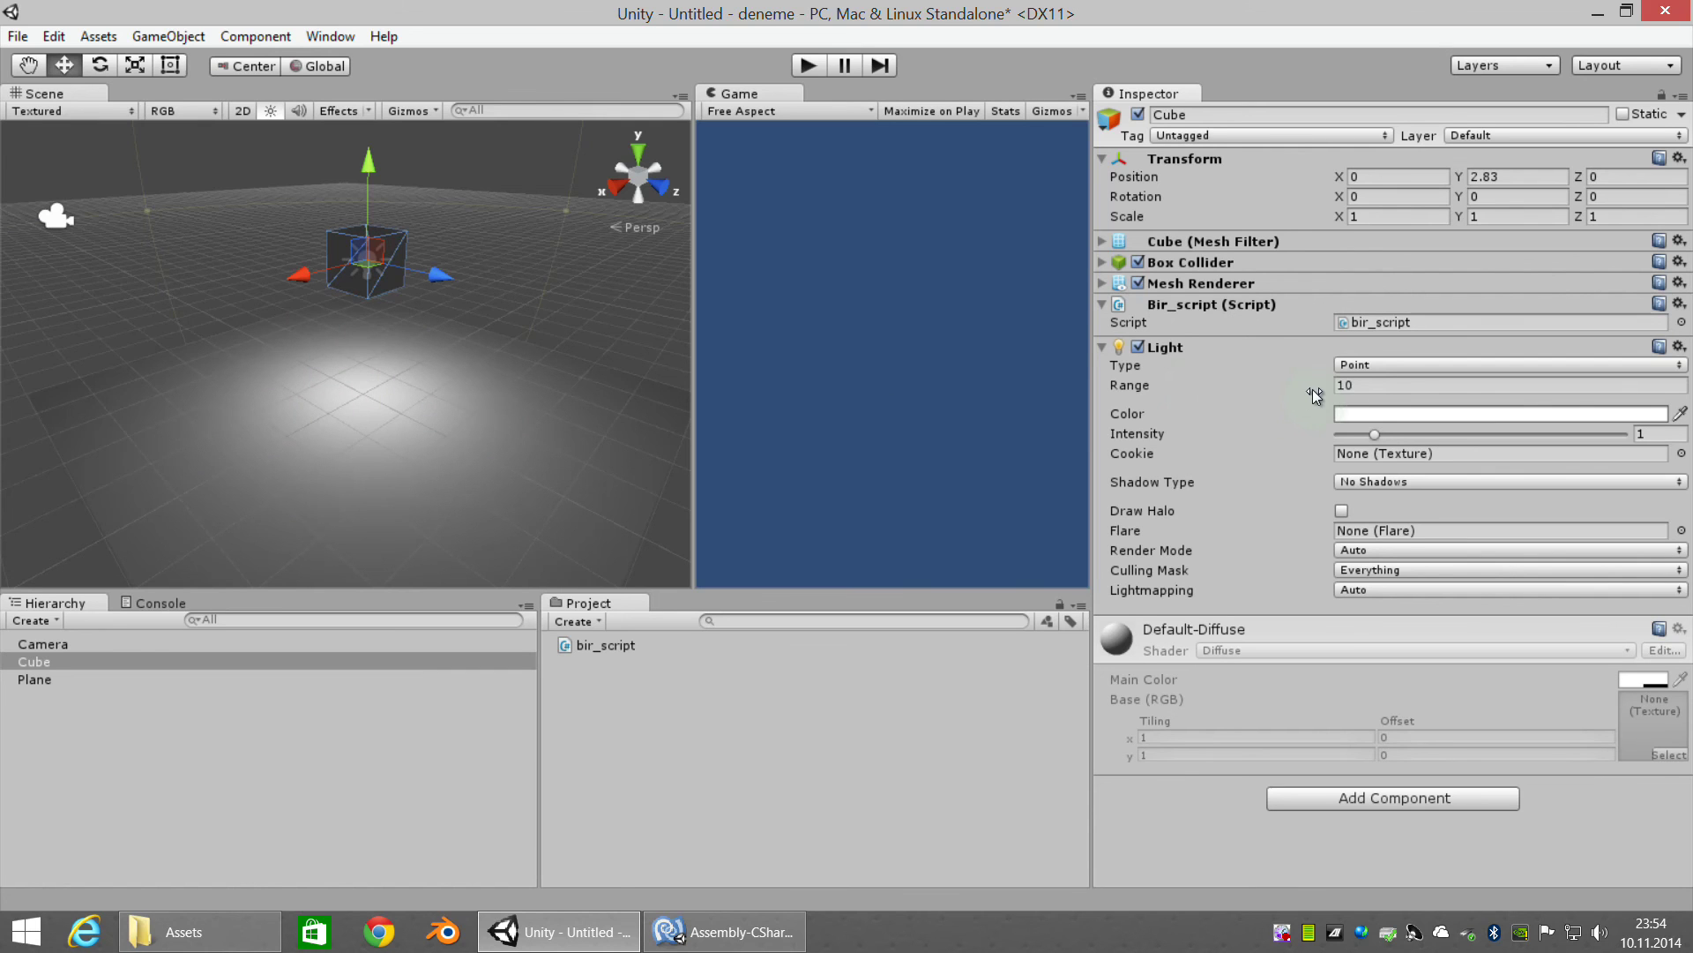
Tune the cube's point light to range 8.5 and intensity 3.16 so it lights the floor
{"action": "mouse_move", "coordinate": [1376, 431]}
{"action": "left_mouse_down"}
{"action": "mouse_move", "coordinate": [1404, 432]}
{"action": "mouse_move", "coordinate": [1390, 432]}
{"action": "left_mouse_up"}
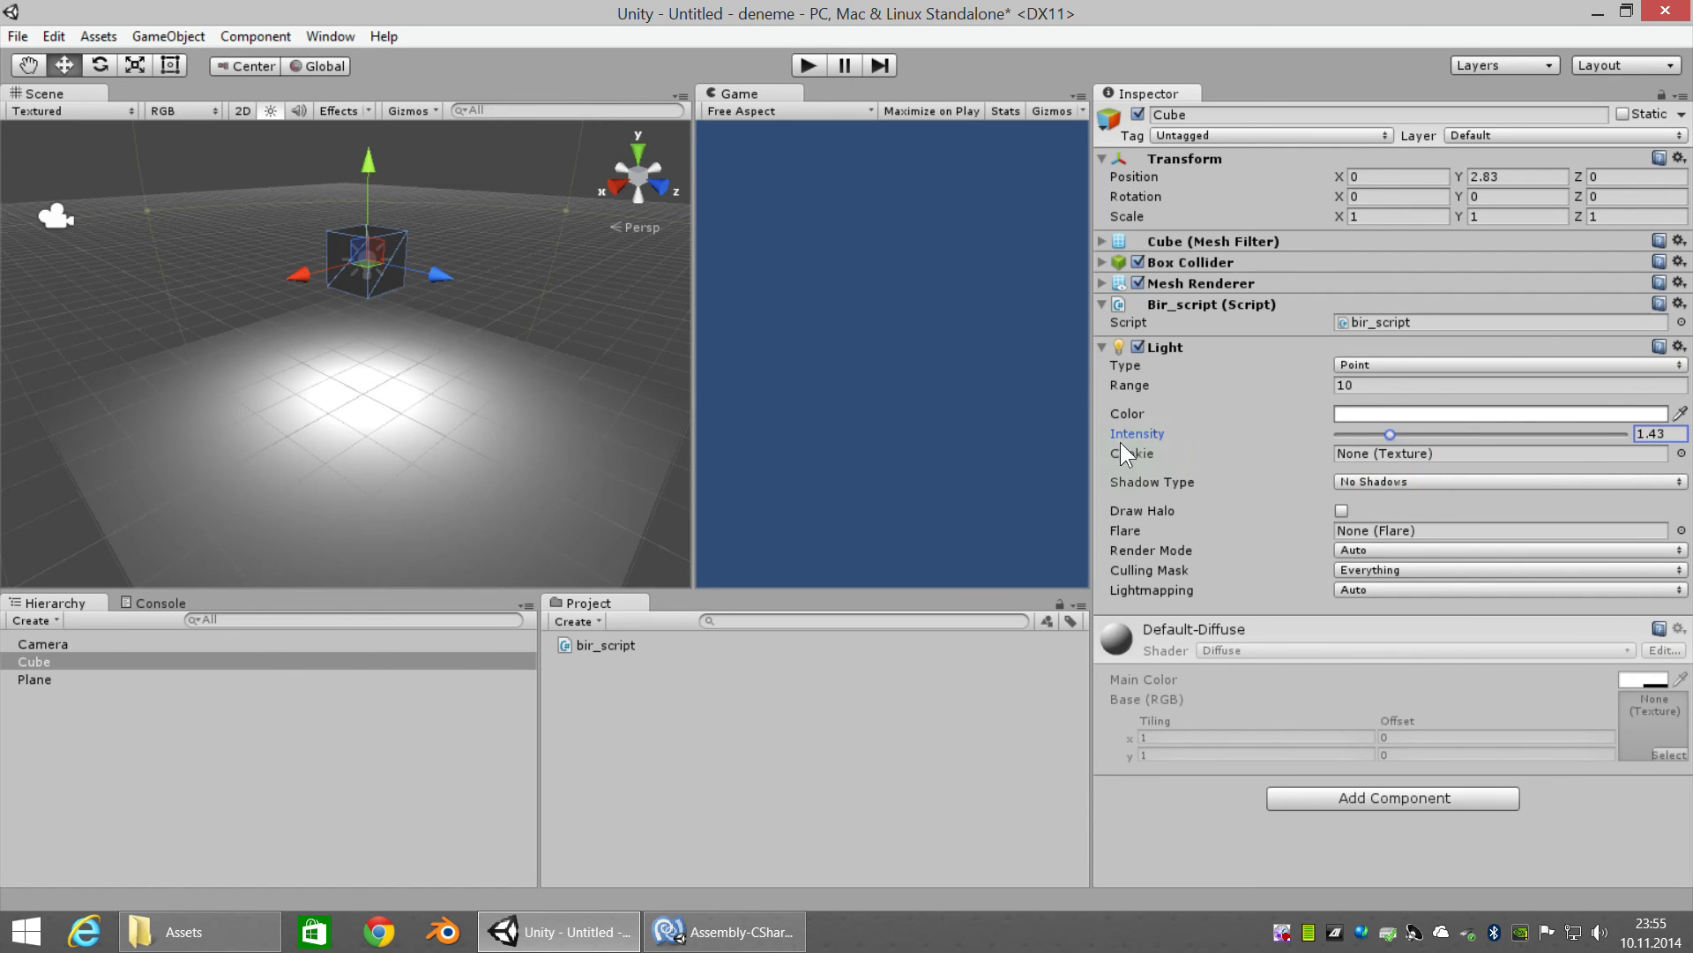
{"action": "mouse_move", "coordinate": [1388, 438]}
{"action": "left_mouse_down"}
{"action": "mouse_move", "coordinate": [1331, 440]}
{"action": "mouse_move", "coordinate": [1411, 428]}
{"action": "left_mouse_up"}
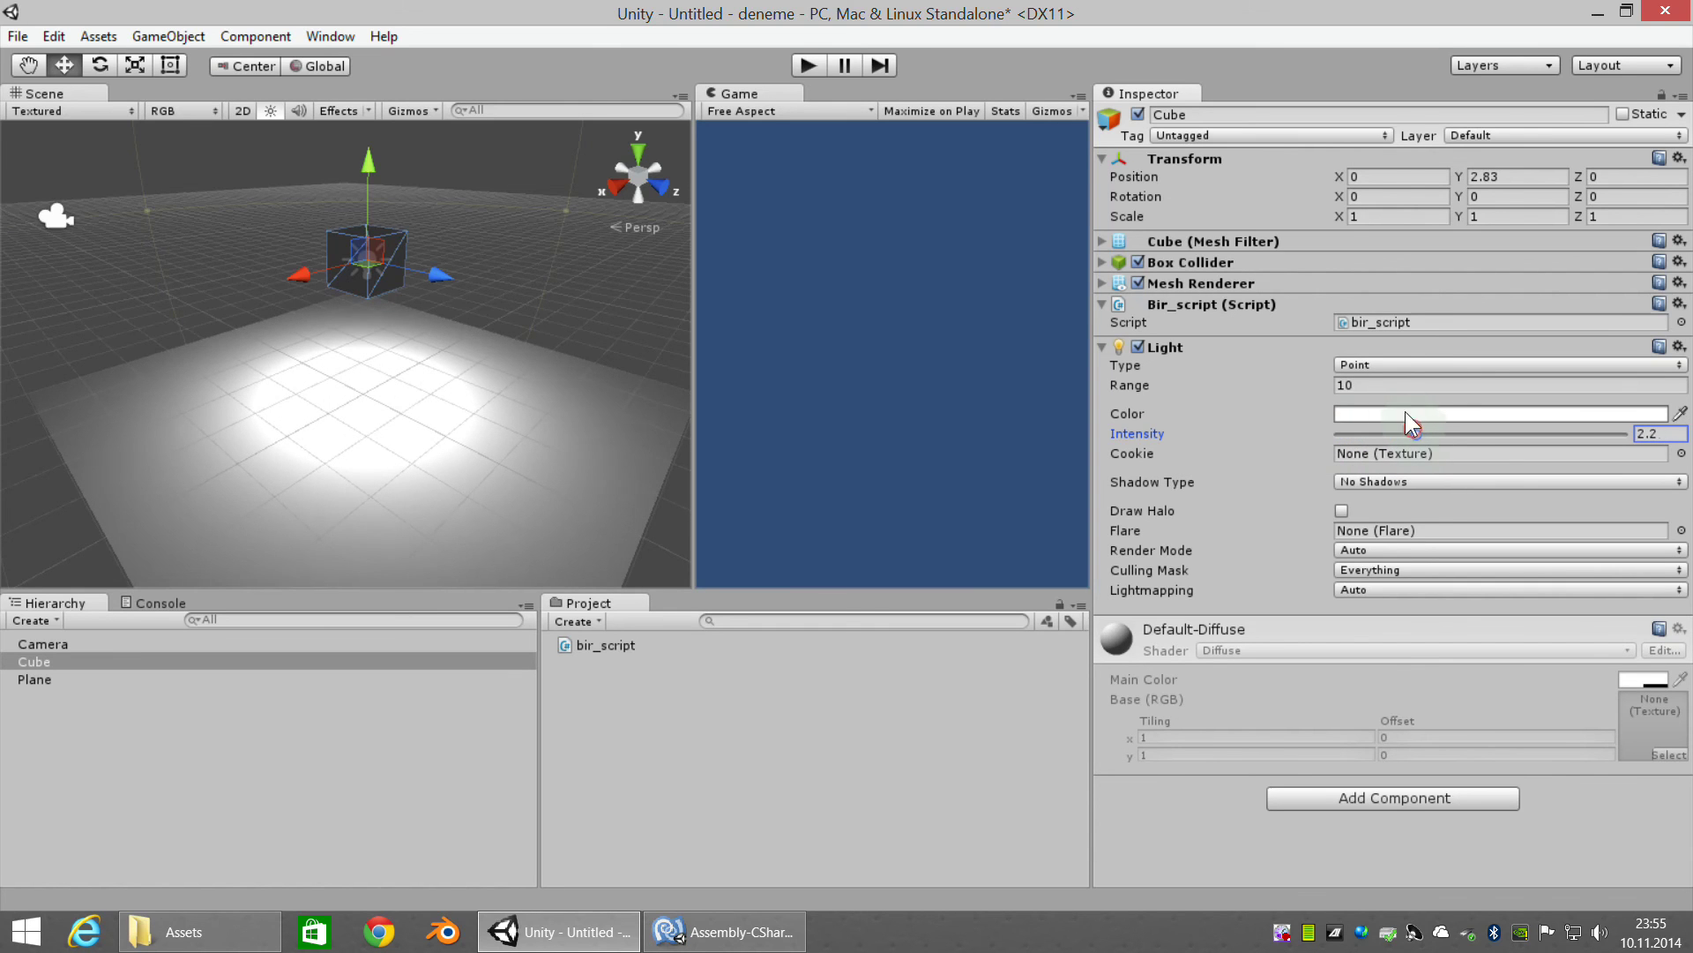
{"action": "left_click_drag", "start_coordinate": [1321, 384], "coordinate": [1059, 410]}
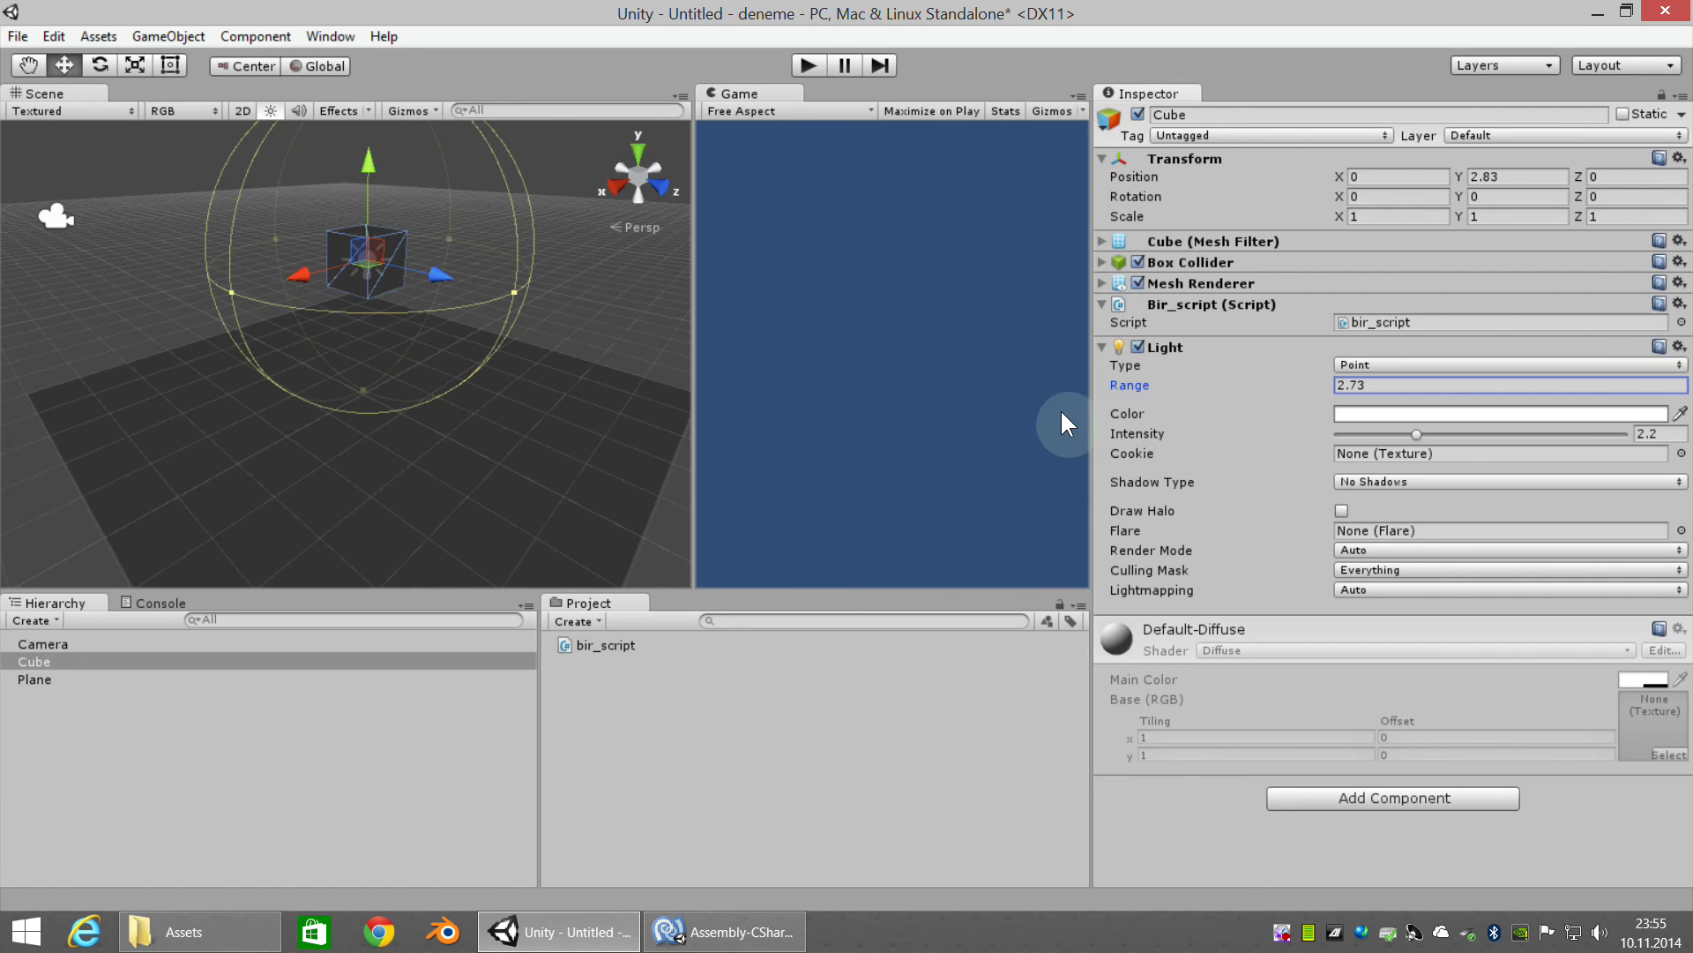
{"action": "left_click_drag", "start_coordinate": [1062, 412], "coordinate": [1069, 413]}
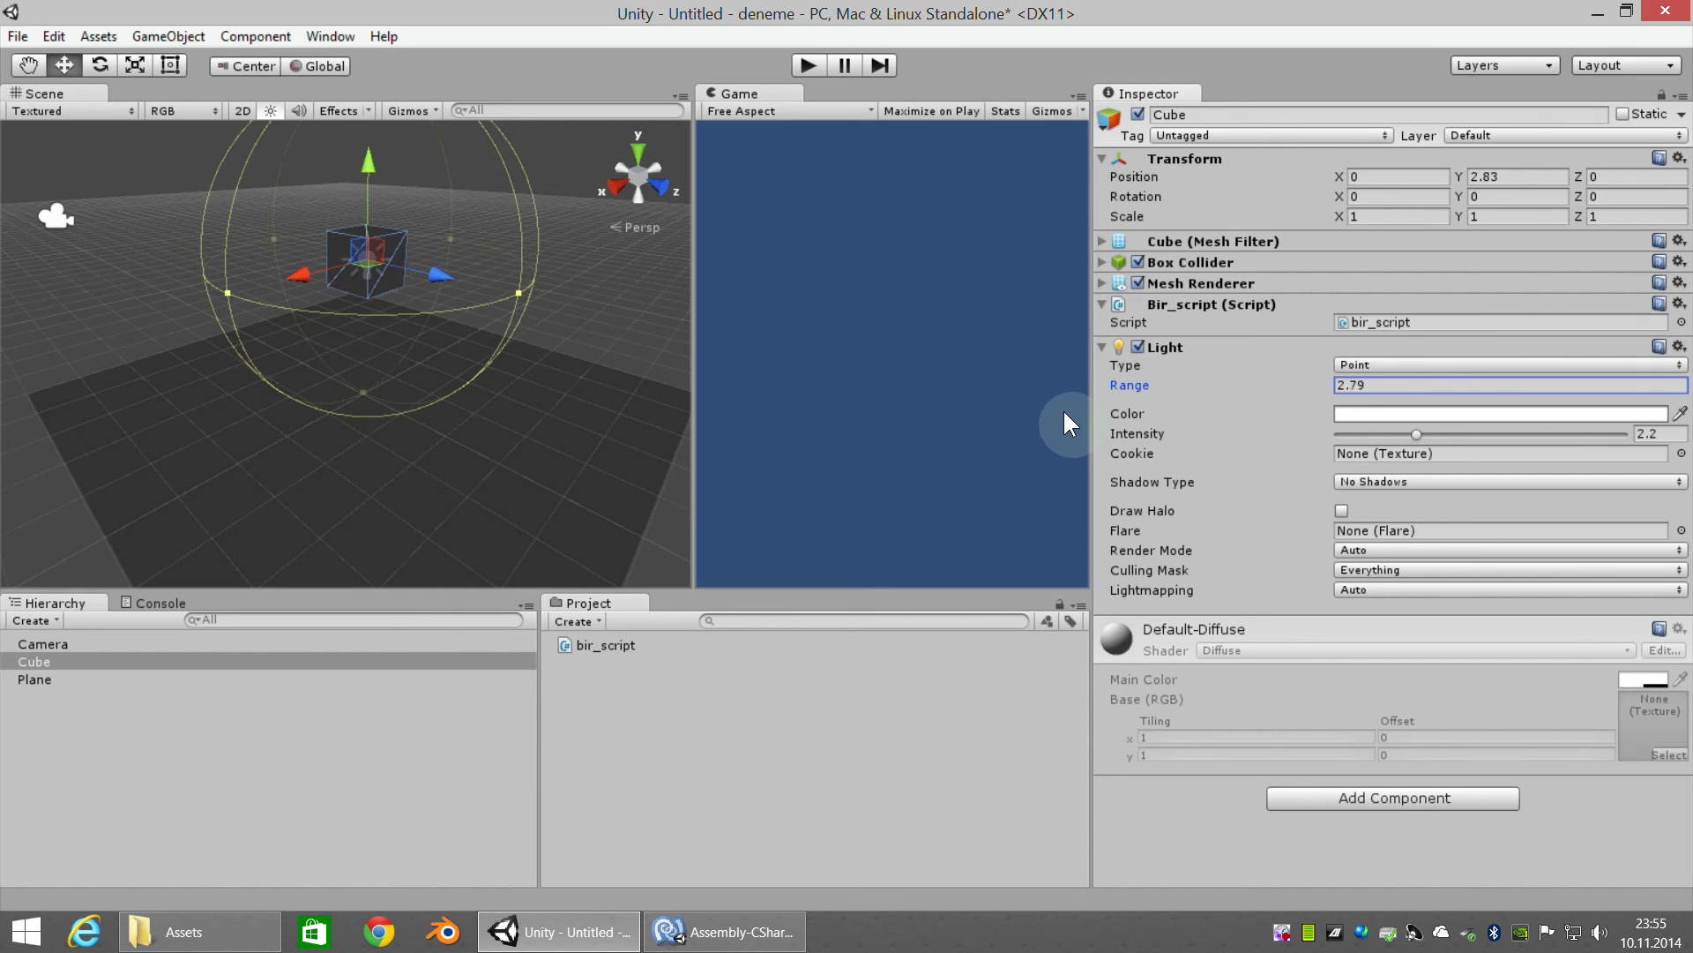
{"action": "left_click_drag", "start_coordinate": [1068, 411], "coordinate": [1273, 419]}
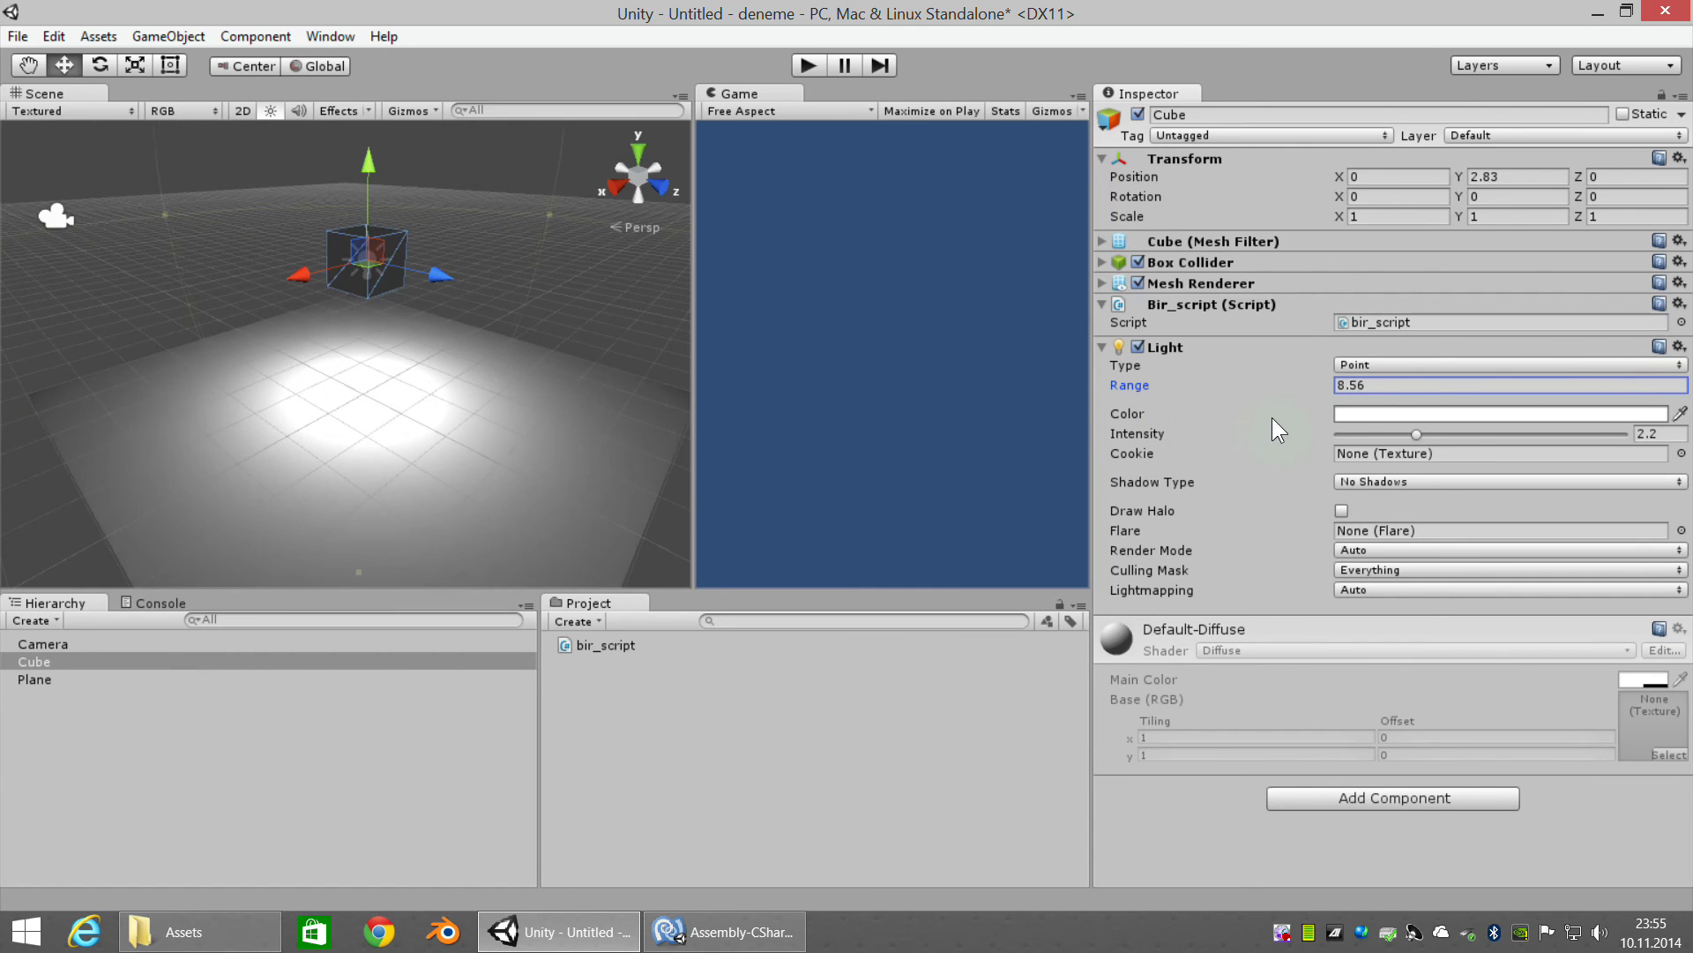
{"action": "left_click", "coordinate": [555, 434]}
{"action": "mouse_move", "coordinate": [1415, 434]}
{"action": "left_mouse_down"}
{"action": "mouse_move", "coordinate": [1488, 434]}
{"action": "mouse_move", "coordinate": [1295, 437]}
{"action": "left_mouse_up"}
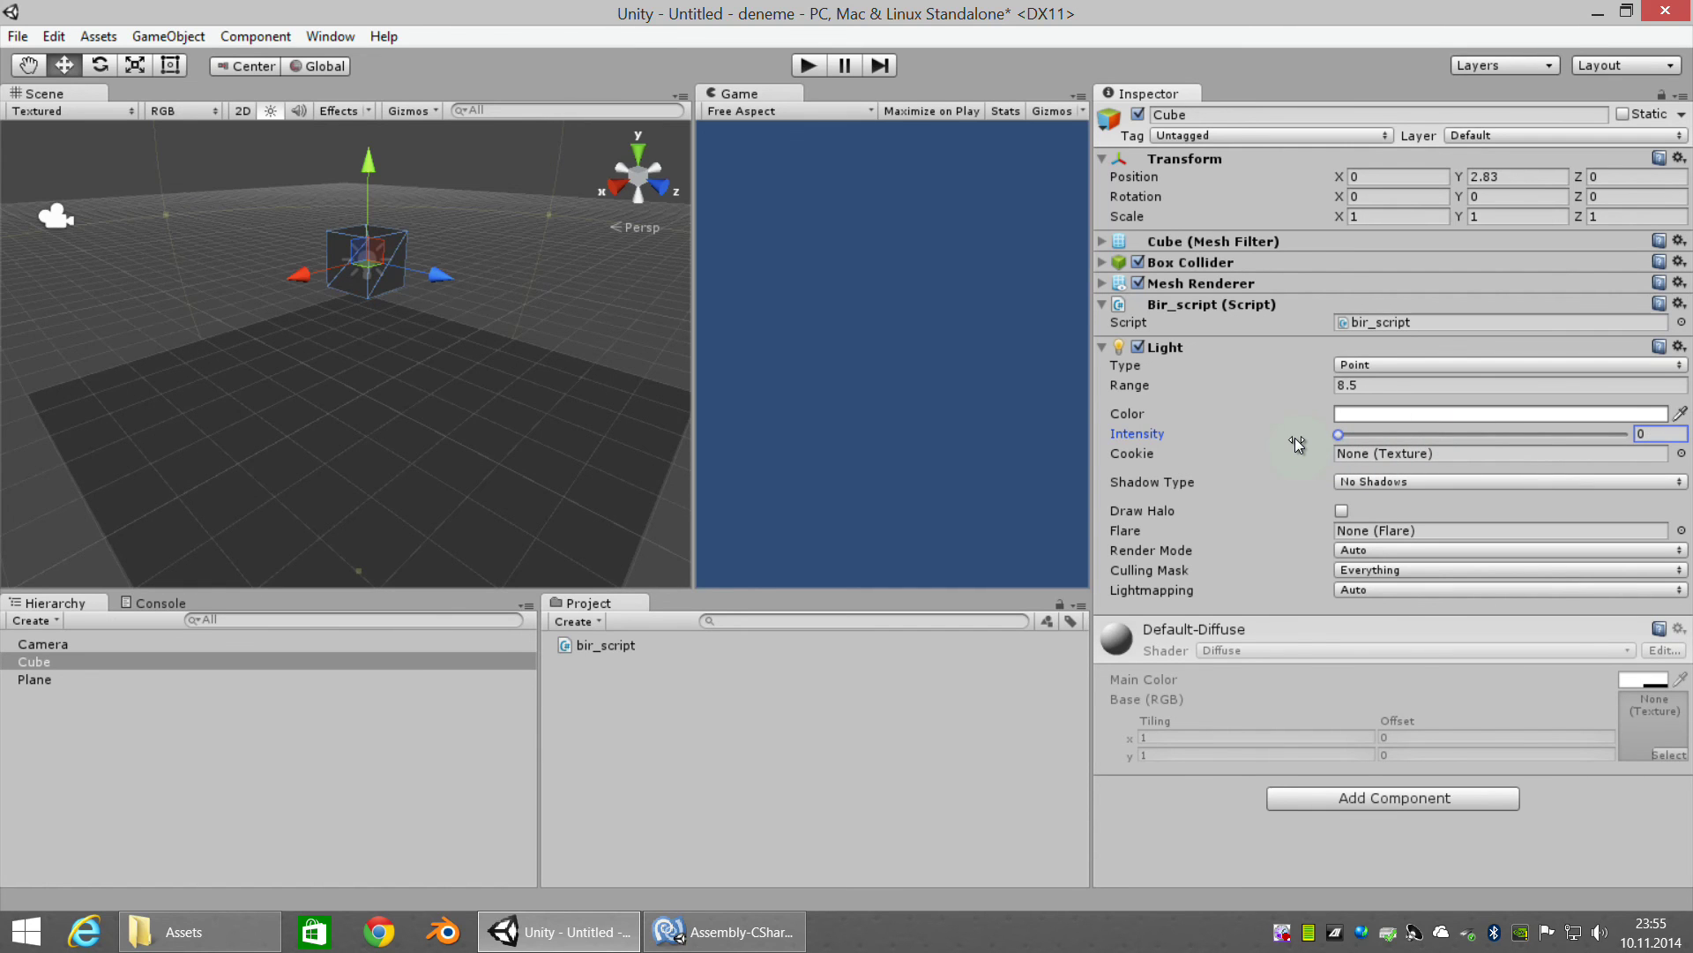
{"action": "mouse_move", "coordinate": [1295, 437]}
{"action": "left_mouse_down"}
{"action": "mouse_move", "coordinate": [1439, 432]}
{"action": "mouse_move", "coordinate": [1287, 439]}
{"action": "left_mouse_up"}
{"action": "left_click_drag", "start_coordinate": [1288, 439], "coordinate": [1448, 431]}
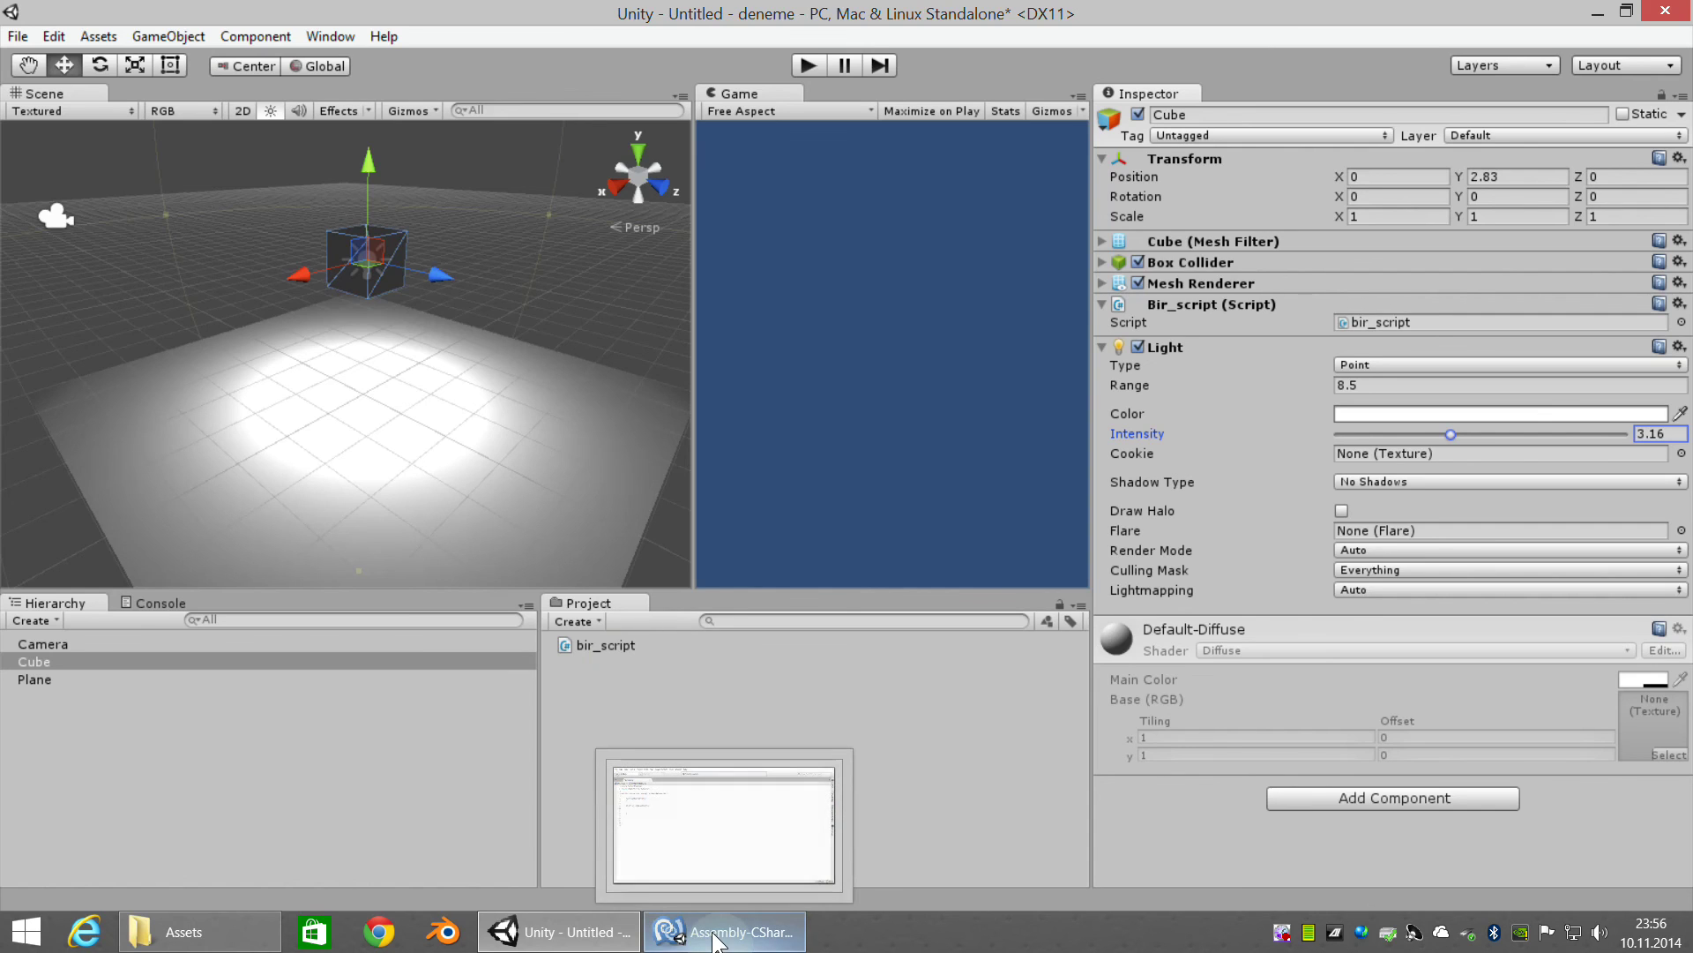
Replace the Destroy call on line 9 with the condition if (light.intensity==0)
{"action": "left_click", "coordinate": [675, 934]}
{"action": "left_click", "coordinate": [306, 319]}
{"action": "key", "text": "BackSpace"}
{"action": "key", "text": "BackSpace"}
{"action": "key", "text": "BackSpace"}
{"action": "key", "text": "BackSpace"}
{"action": "key", "text": "BackSpace"}
{"action": "key", "text": "BackSpace"}
{"action": "key", "text": "BackSpace"}
{"action": "key", "text": "BackSpace"}
{"action": "key", "text": "BackSpace"}
{"action": "key", "text": "BackSpace"}
{"action": "key", "text": "BackSpace"}
{"action": "key", "text": "BackSpace"}
{"action": "key", "text": "BackSpace"}
{"action": "key", "text": "BackSpace"}
{"action": "key", "text": "BackSpace"}
{"action": "key", "text": "BackSpace"}
{"action": "key", "text": "BackSpace"}
{"action": "key", "text": "BackSpace"}
{"action": "key", "text": "BackSpace"}
{"action": "key", "text": "BackSpace"}
{"action": "key", "text": "BackSpace"}
{"action": "type", "text": "if ("}
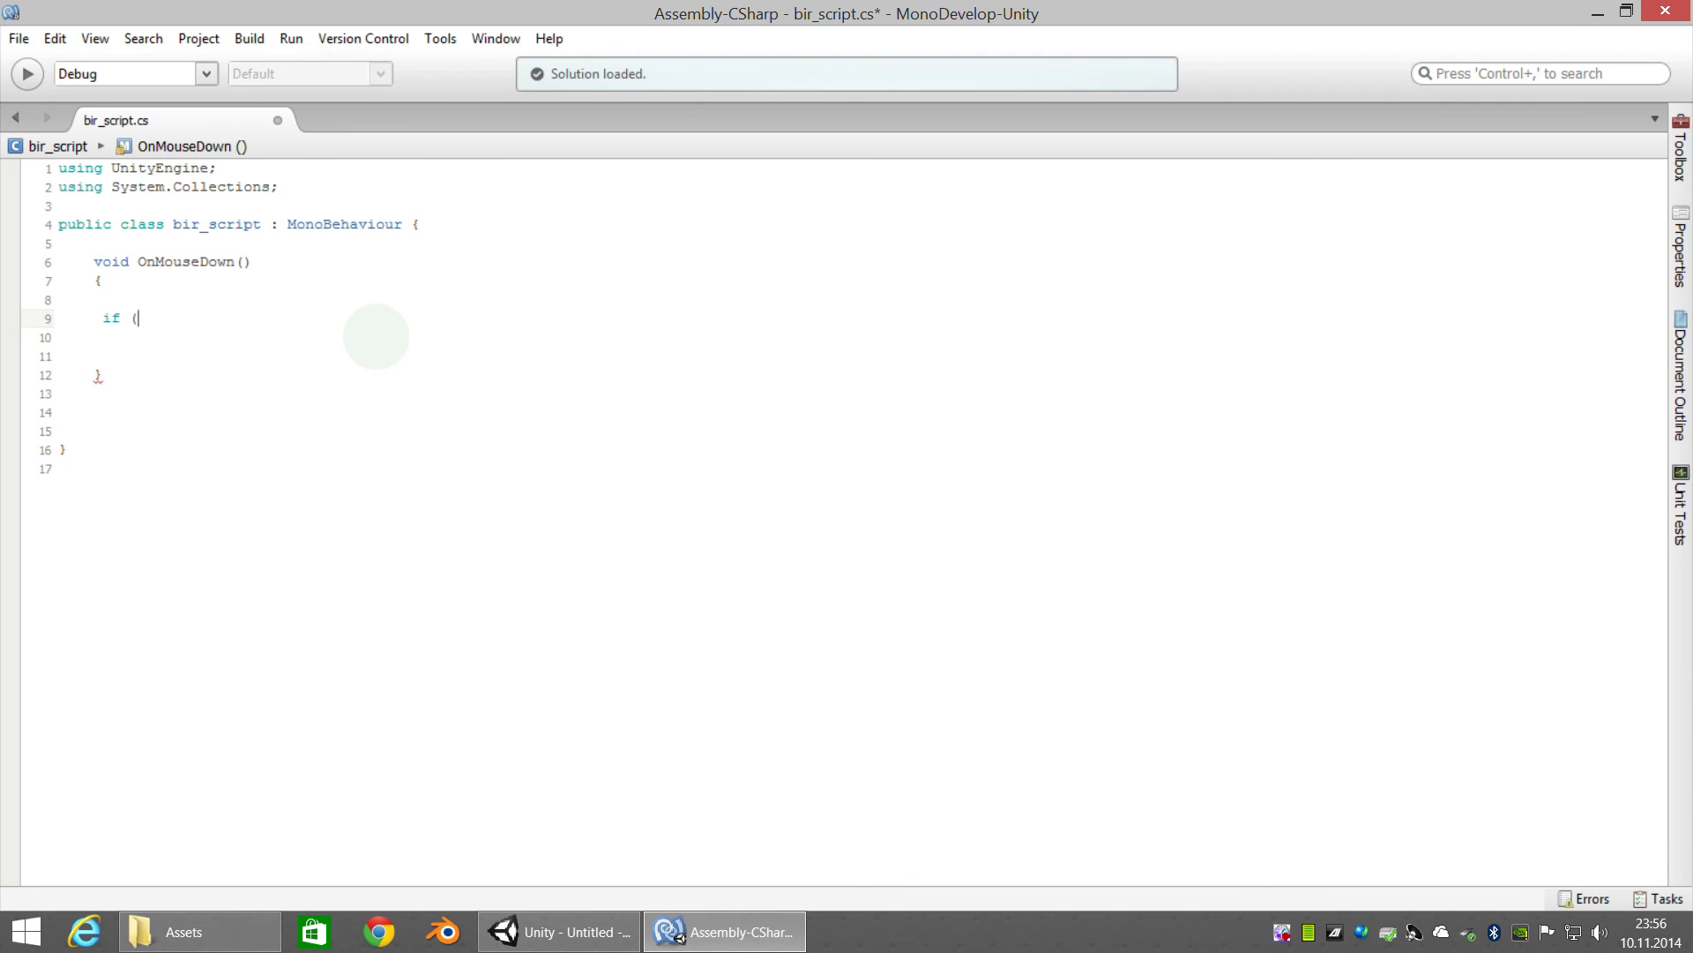
{"action": "type", "text": "light"}
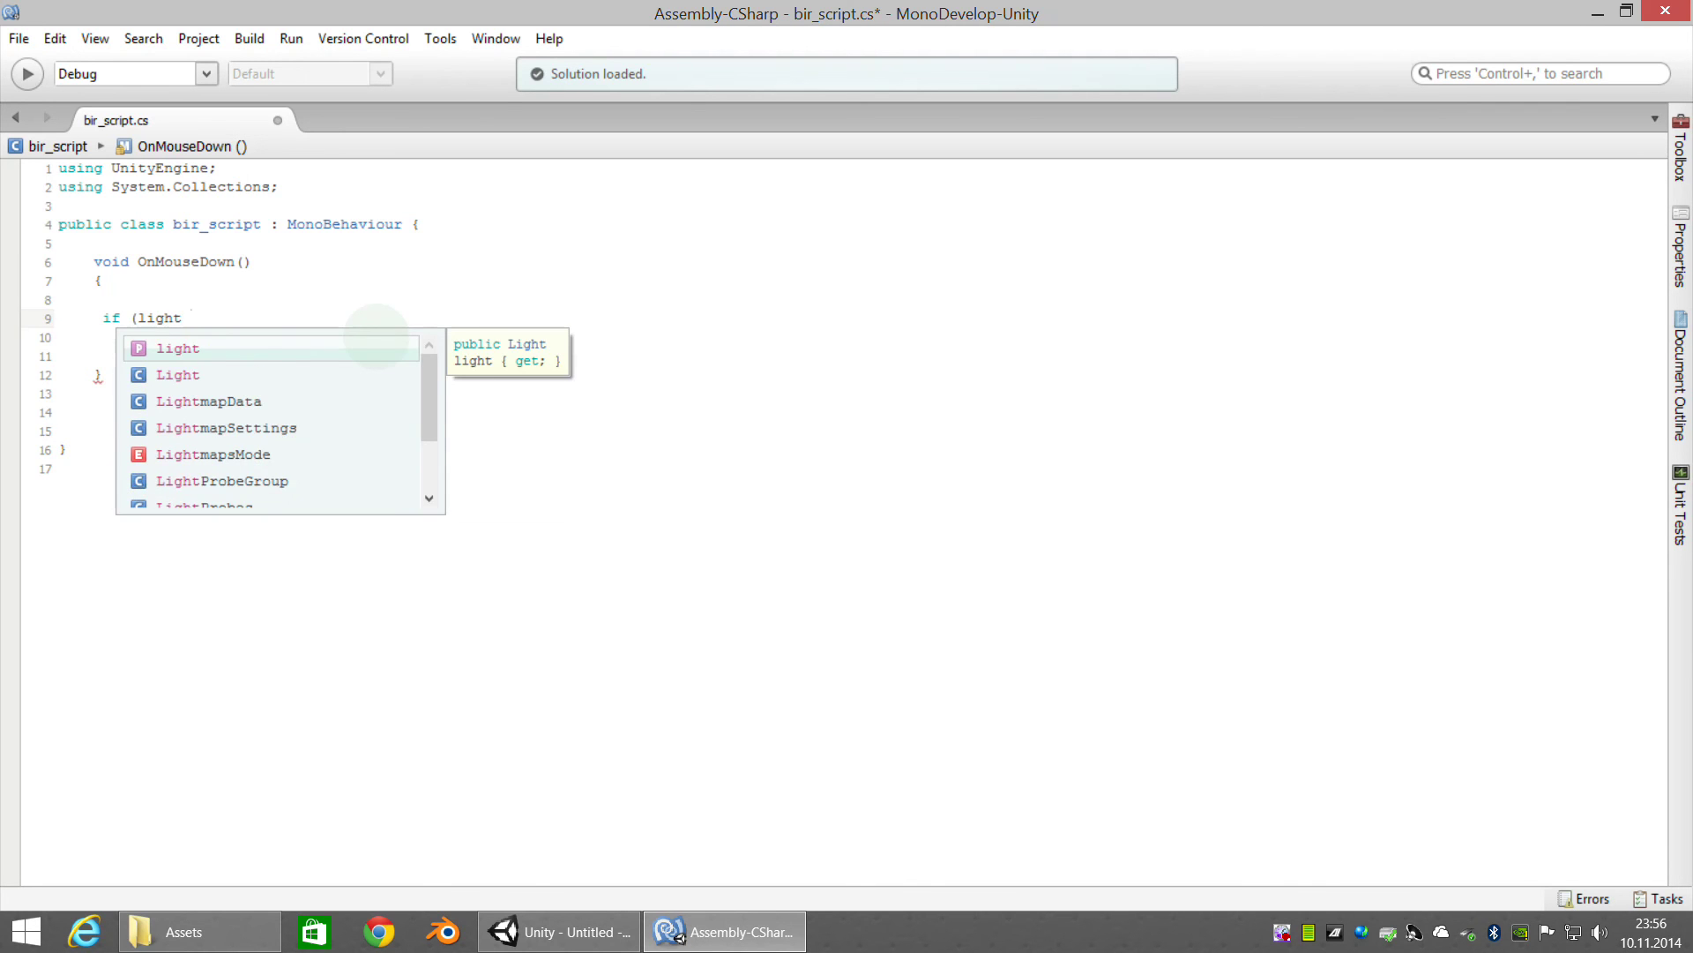
{"action": "type", "text": "."}
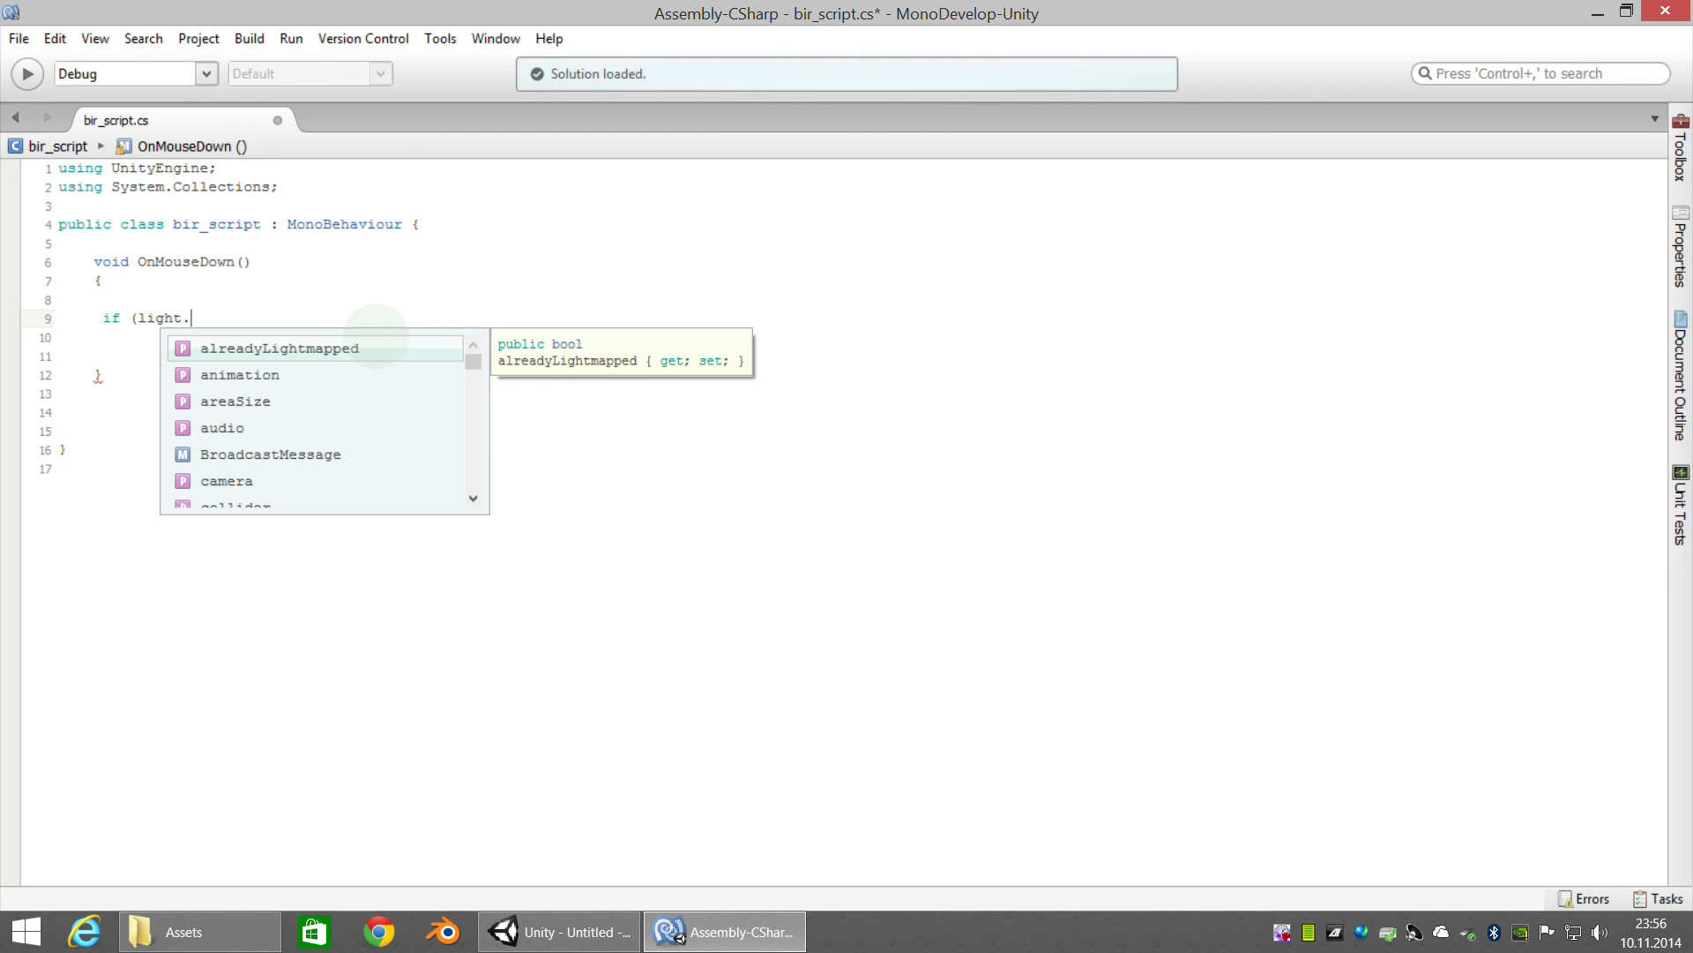
{"action": "type", "text": "inte"}
{"action": "key", "text": "Return"}
{"action": "type", "text": "==0)"}
{"action": "key", "text": "Return"}
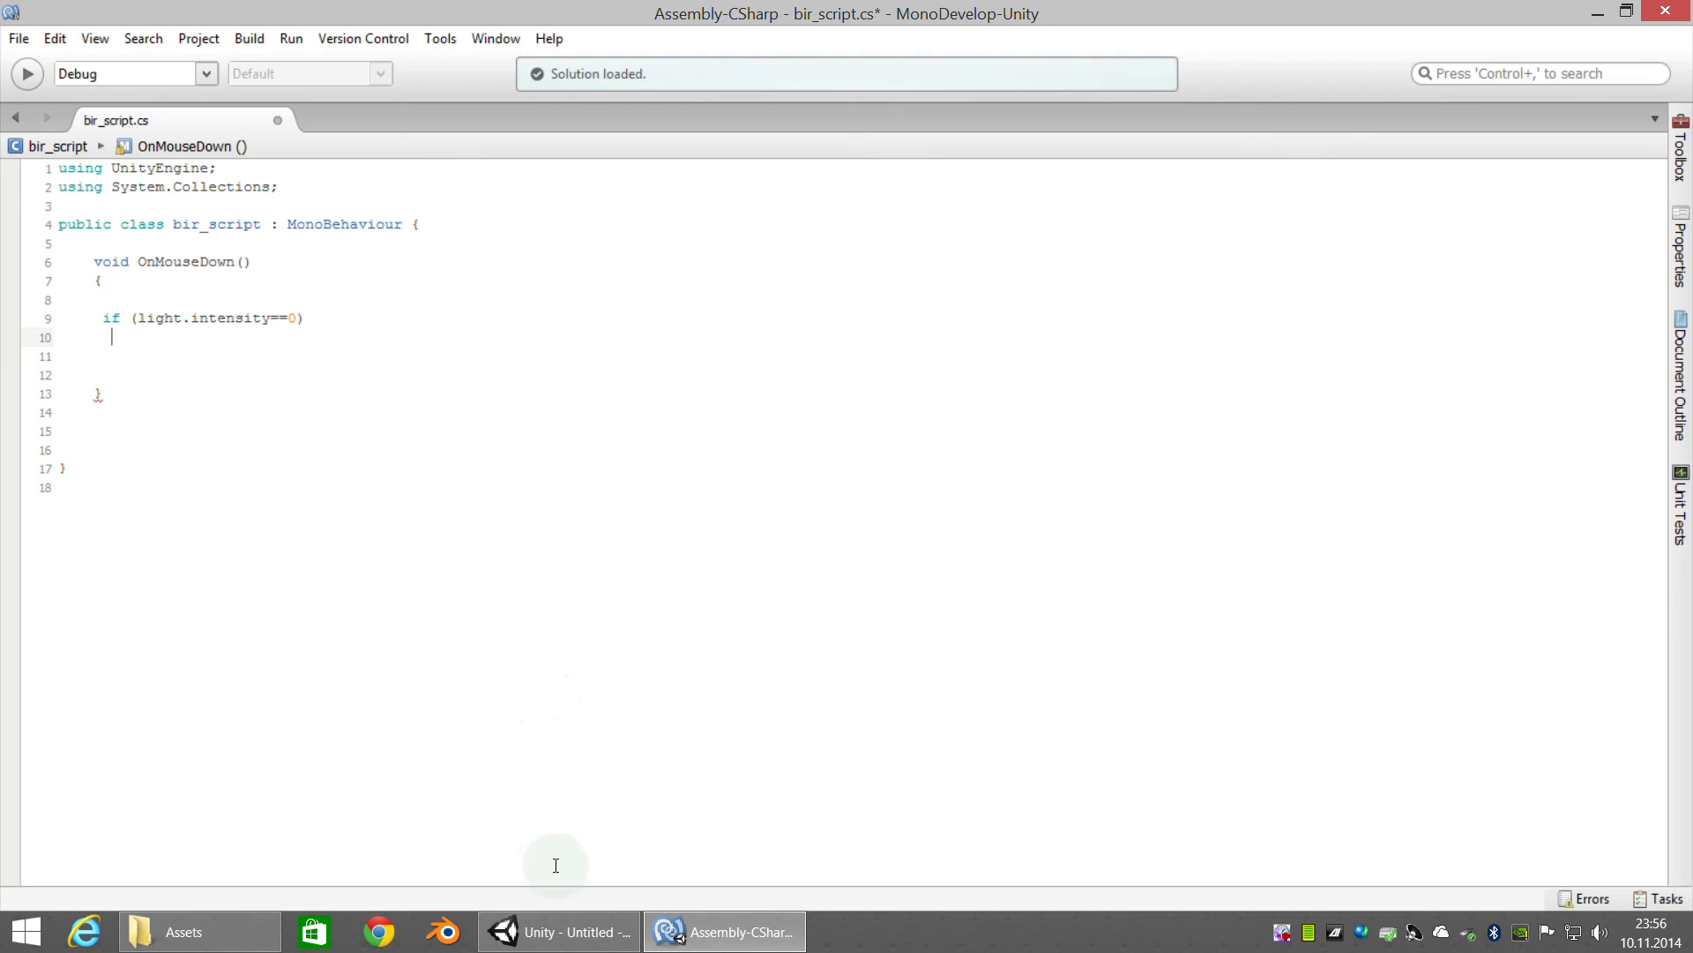
Set the cube light's Intensity to 0 in Unity's Inspector
{"action": "left_click", "coordinate": [558, 931]}
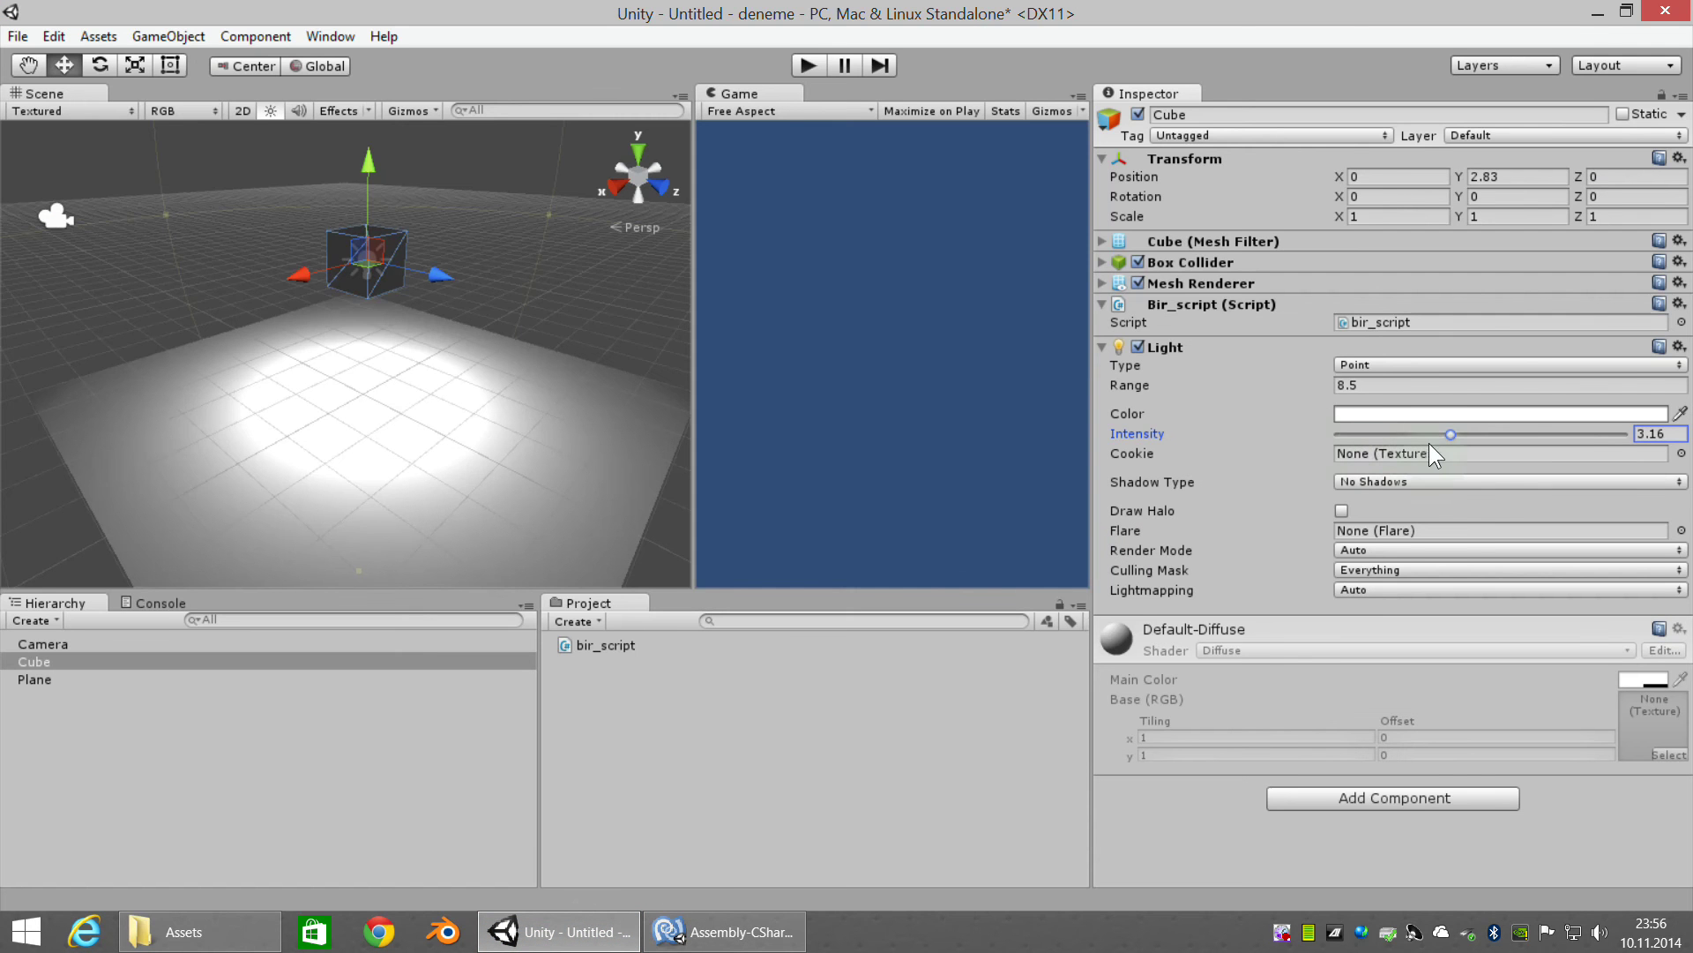
{"action": "left_click_drag", "start_coordinate": [1448, 431], "coordinate": [1289, 437]}
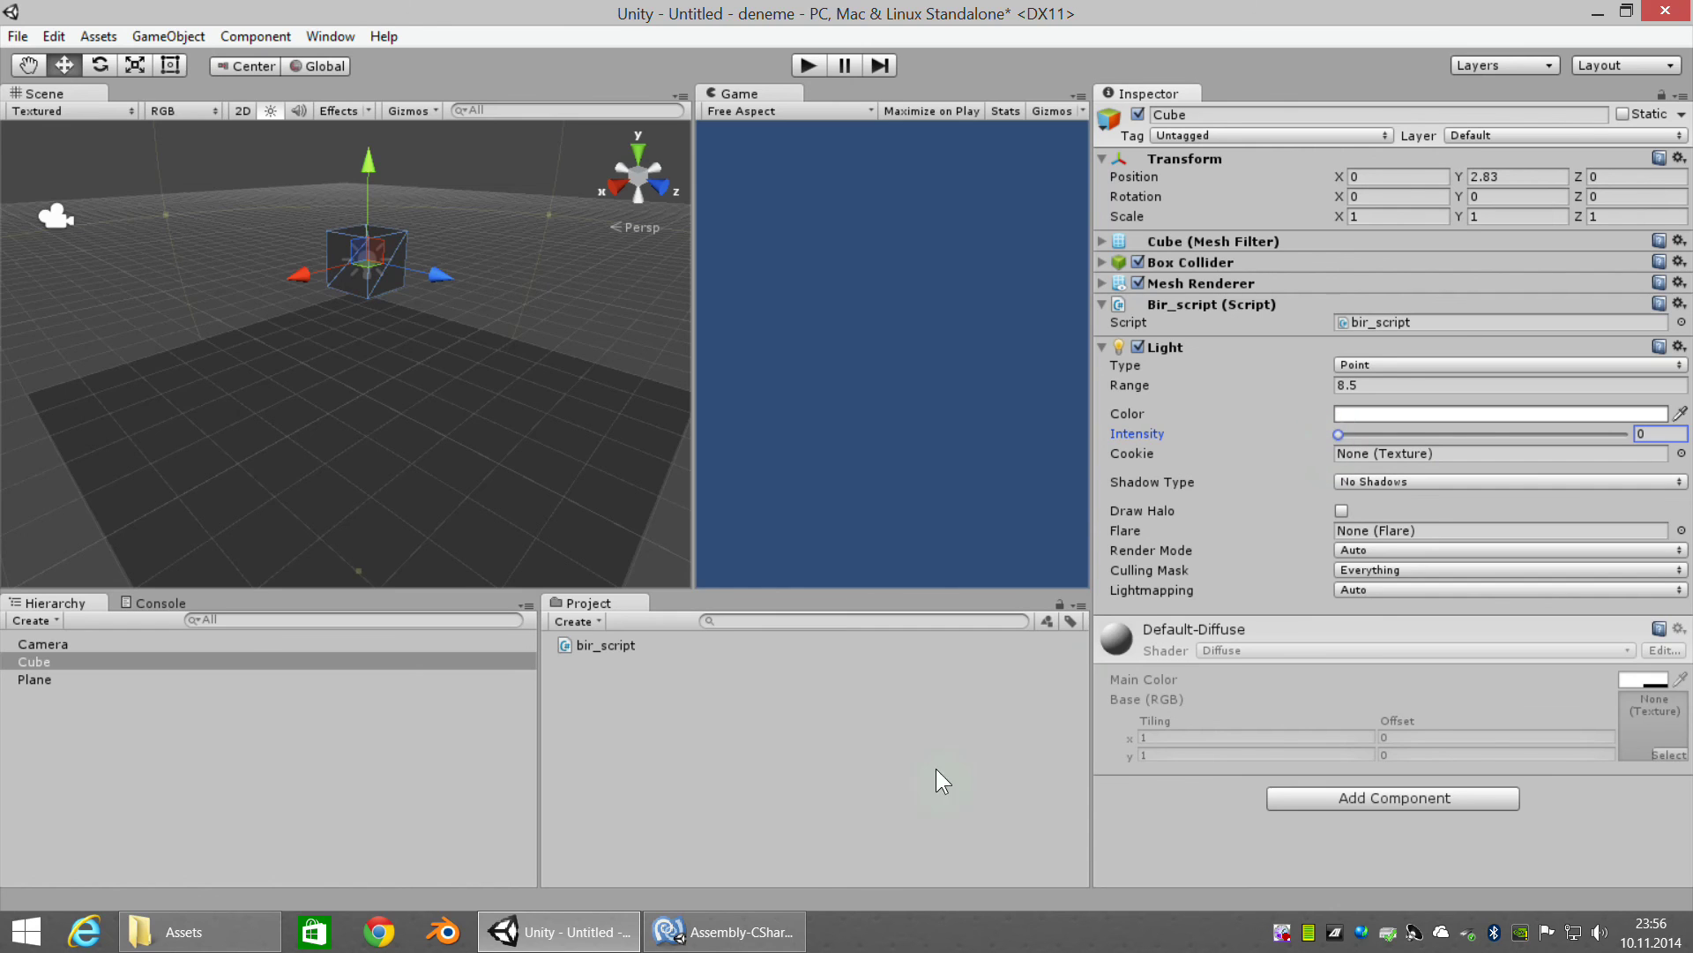
{"action": "left_click", "coordinate": [740, 931]}
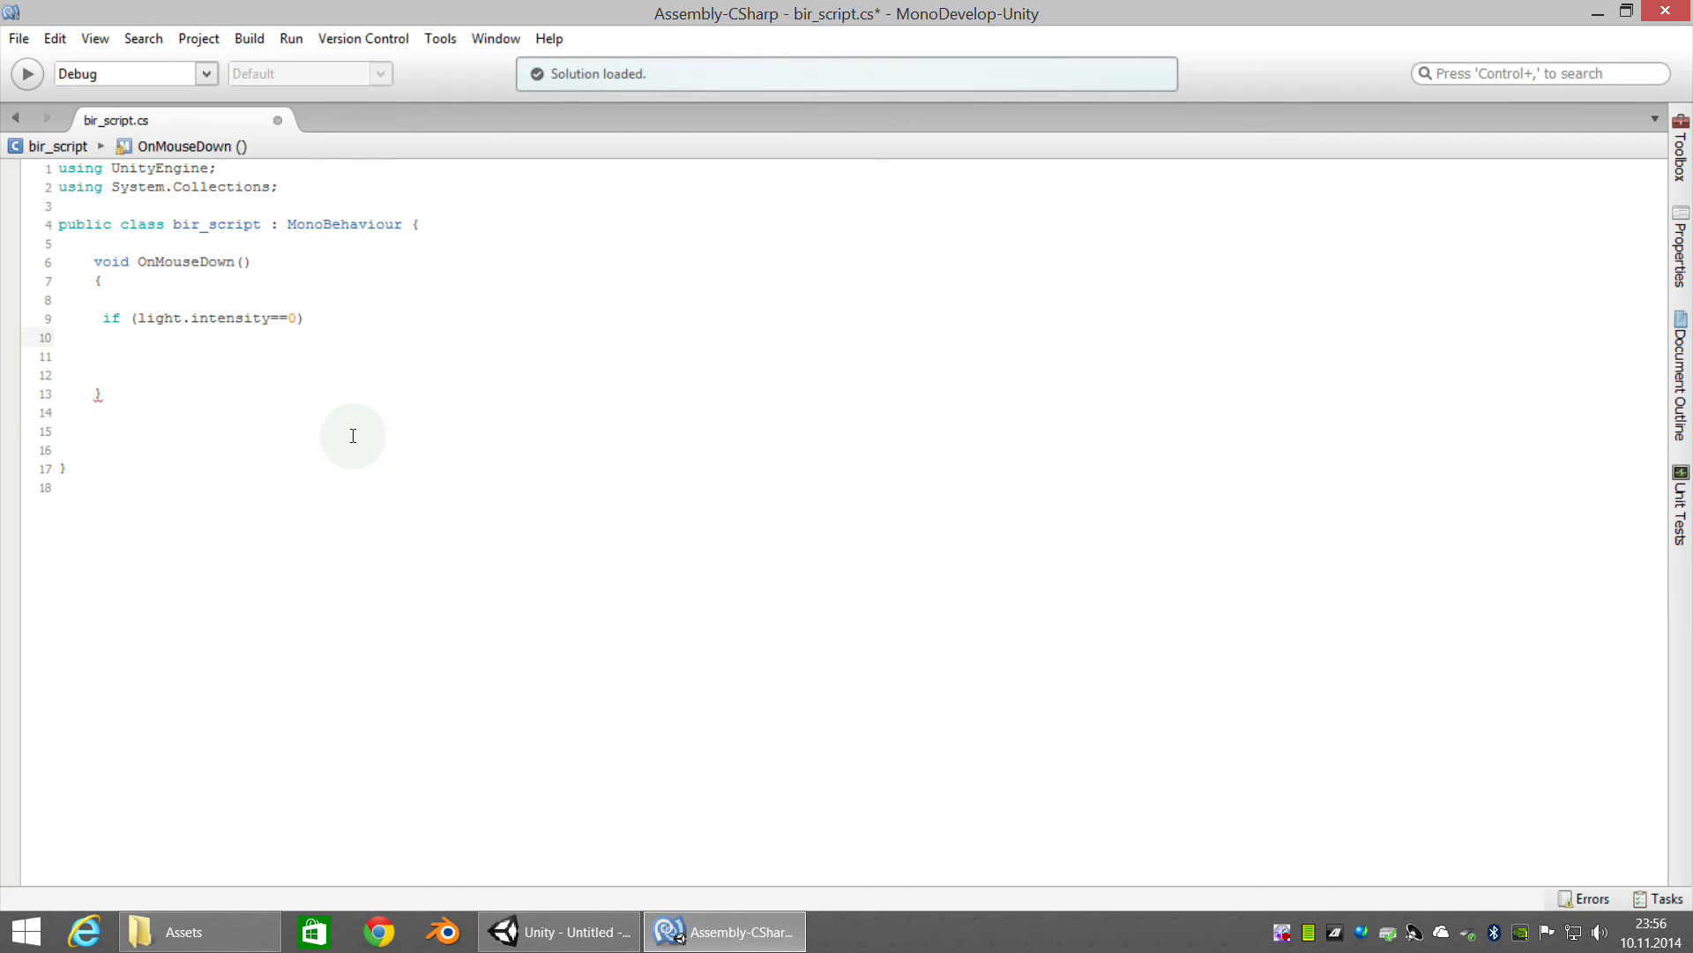
Complete the toggle with light.intensity=3; else light.intensity=0;
{"action": "type", "text": "light"}
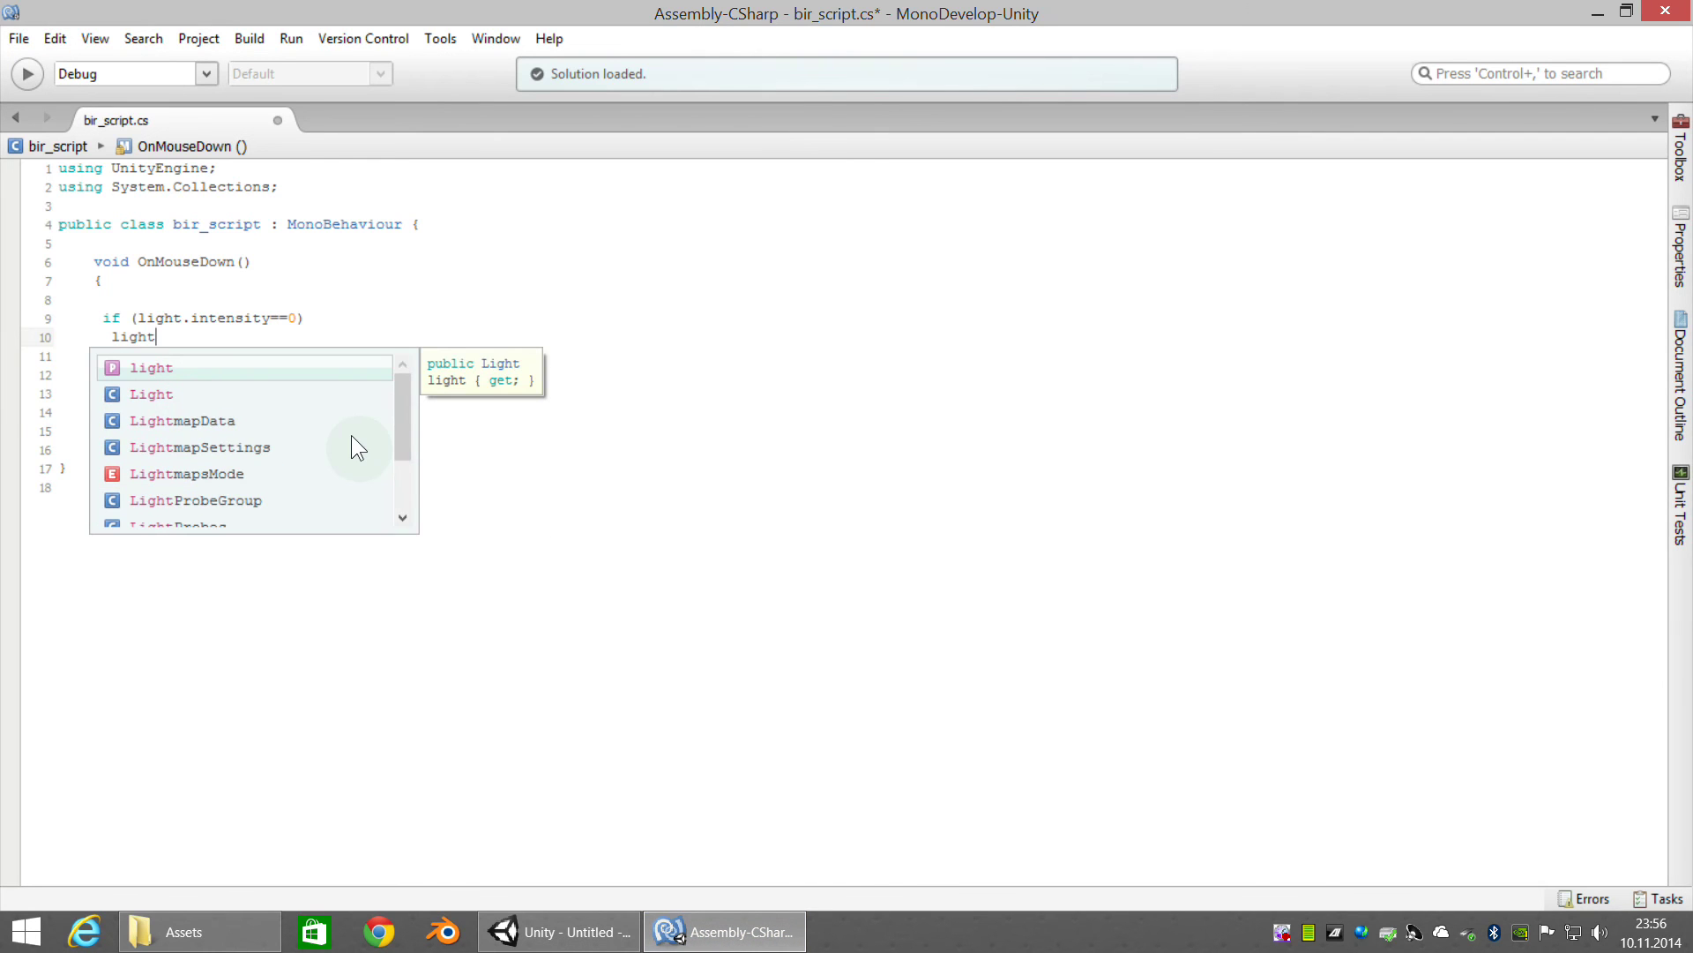
{"action": "type", "text": ".intem"}
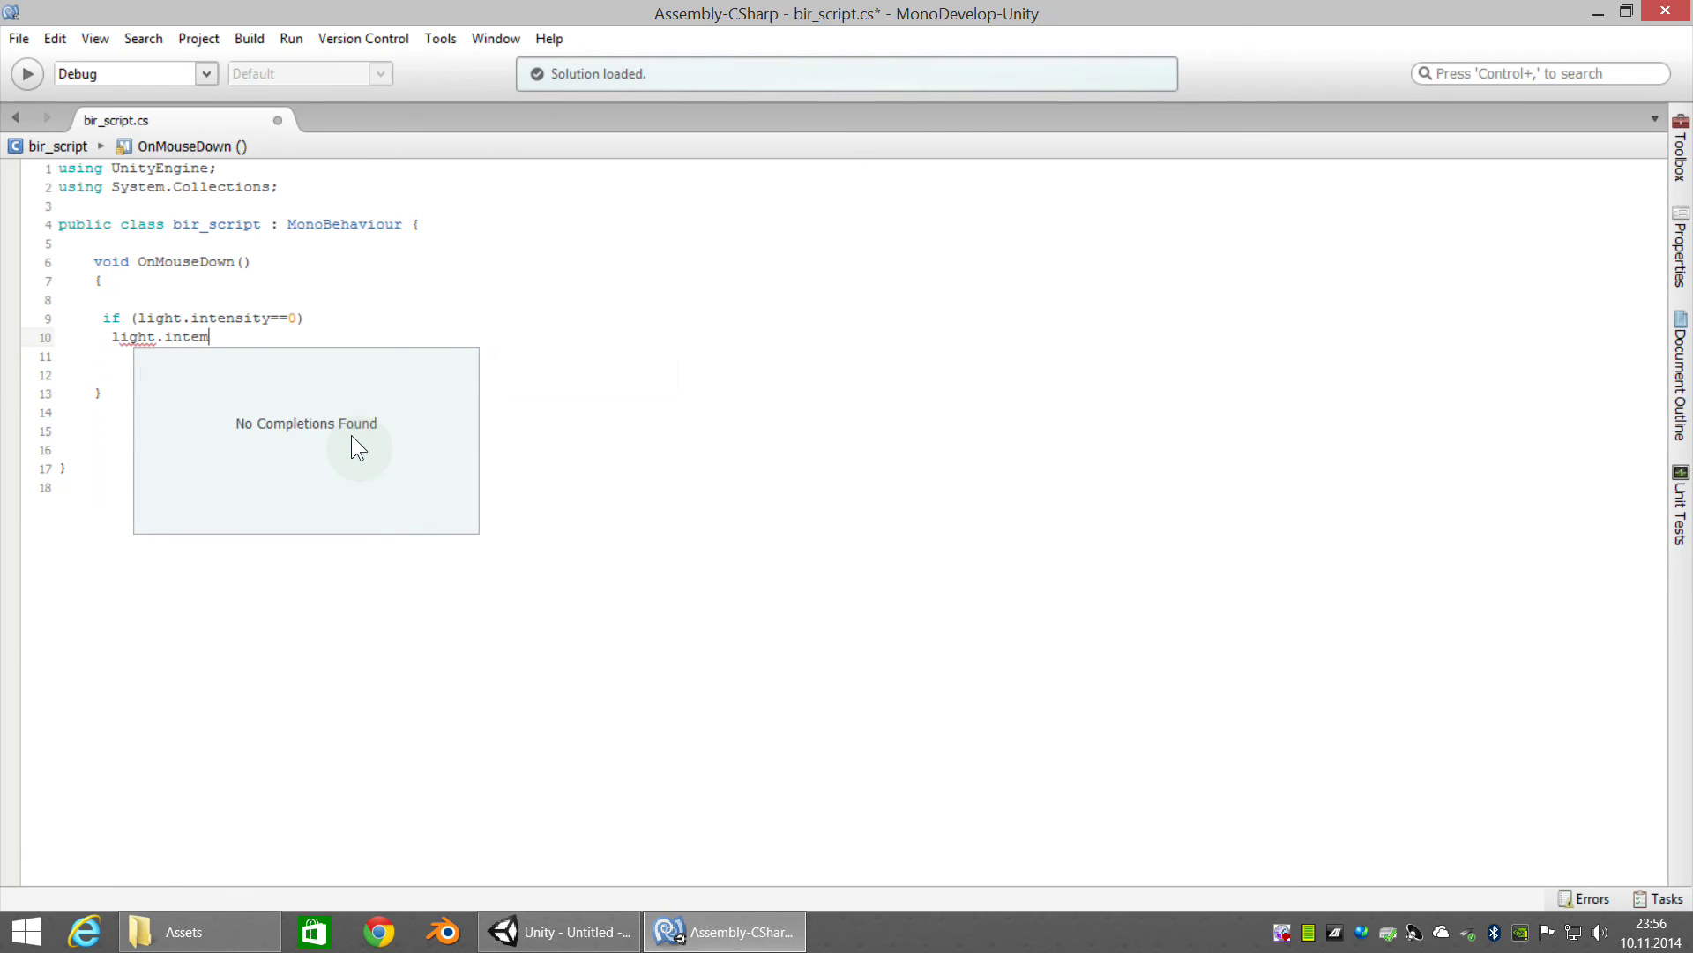
{"action": "key", "text": "BackSpace"}
{"action": "key", "text": "Return"}
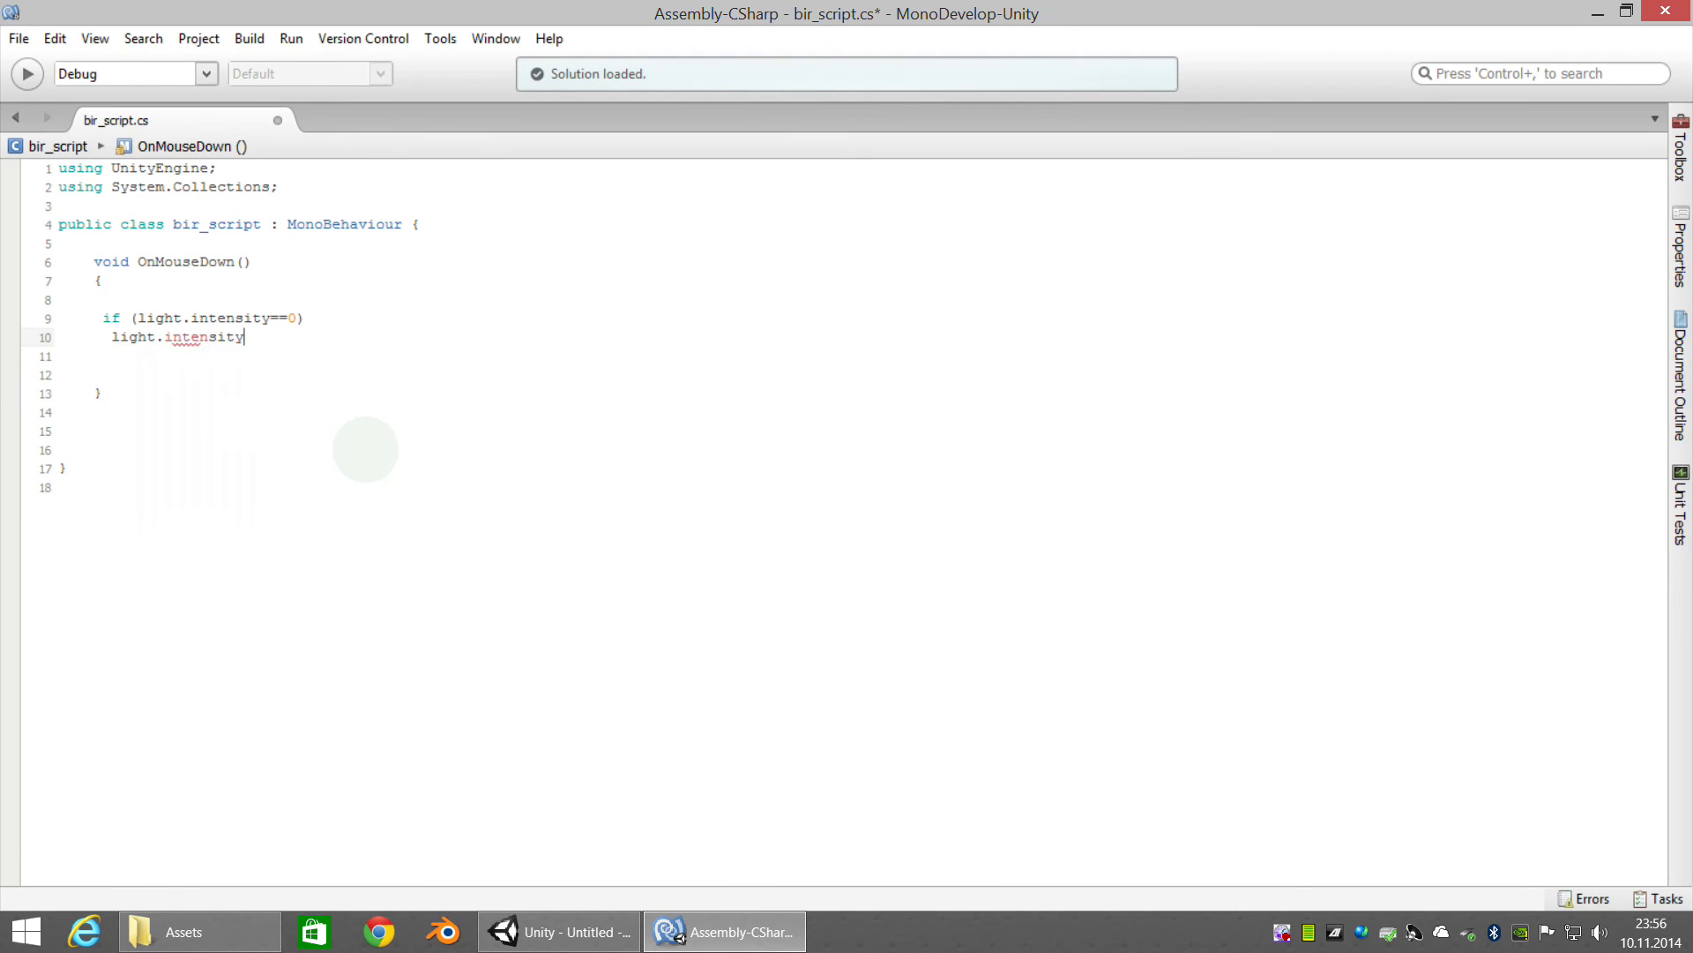
{"action": "type", "text": "=3;"}
{"action": "key", "text": "Return"}
{"action": "type", "text": "else"}
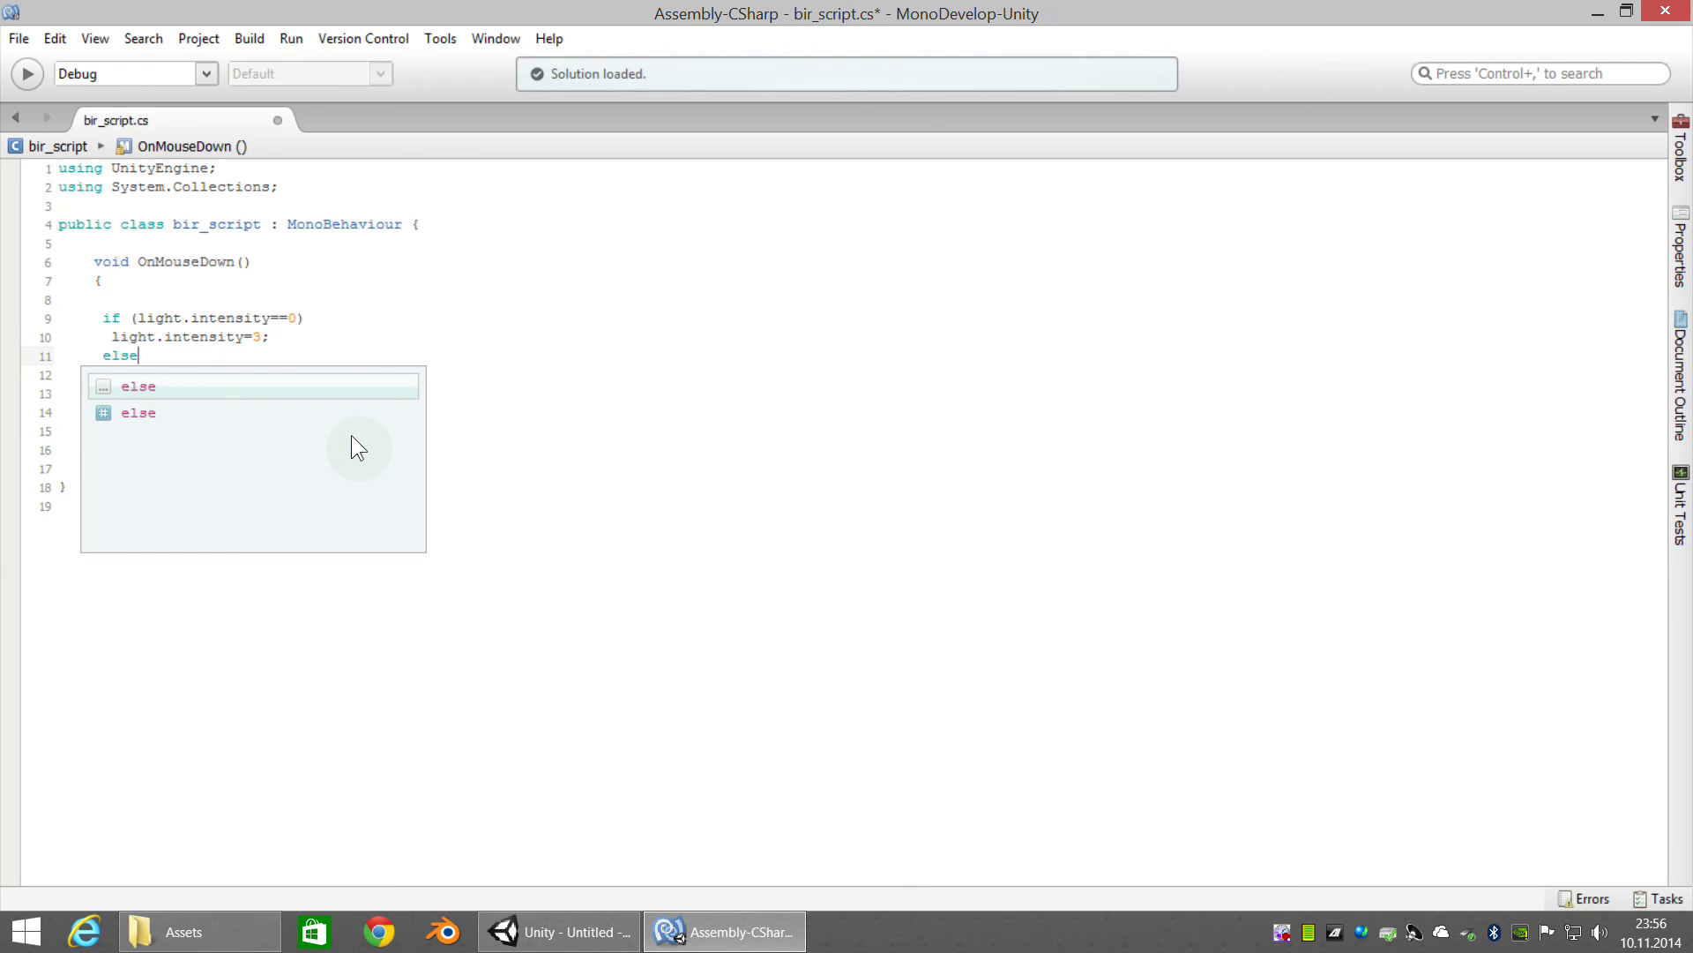
{"action": "key", "text": "Return"}
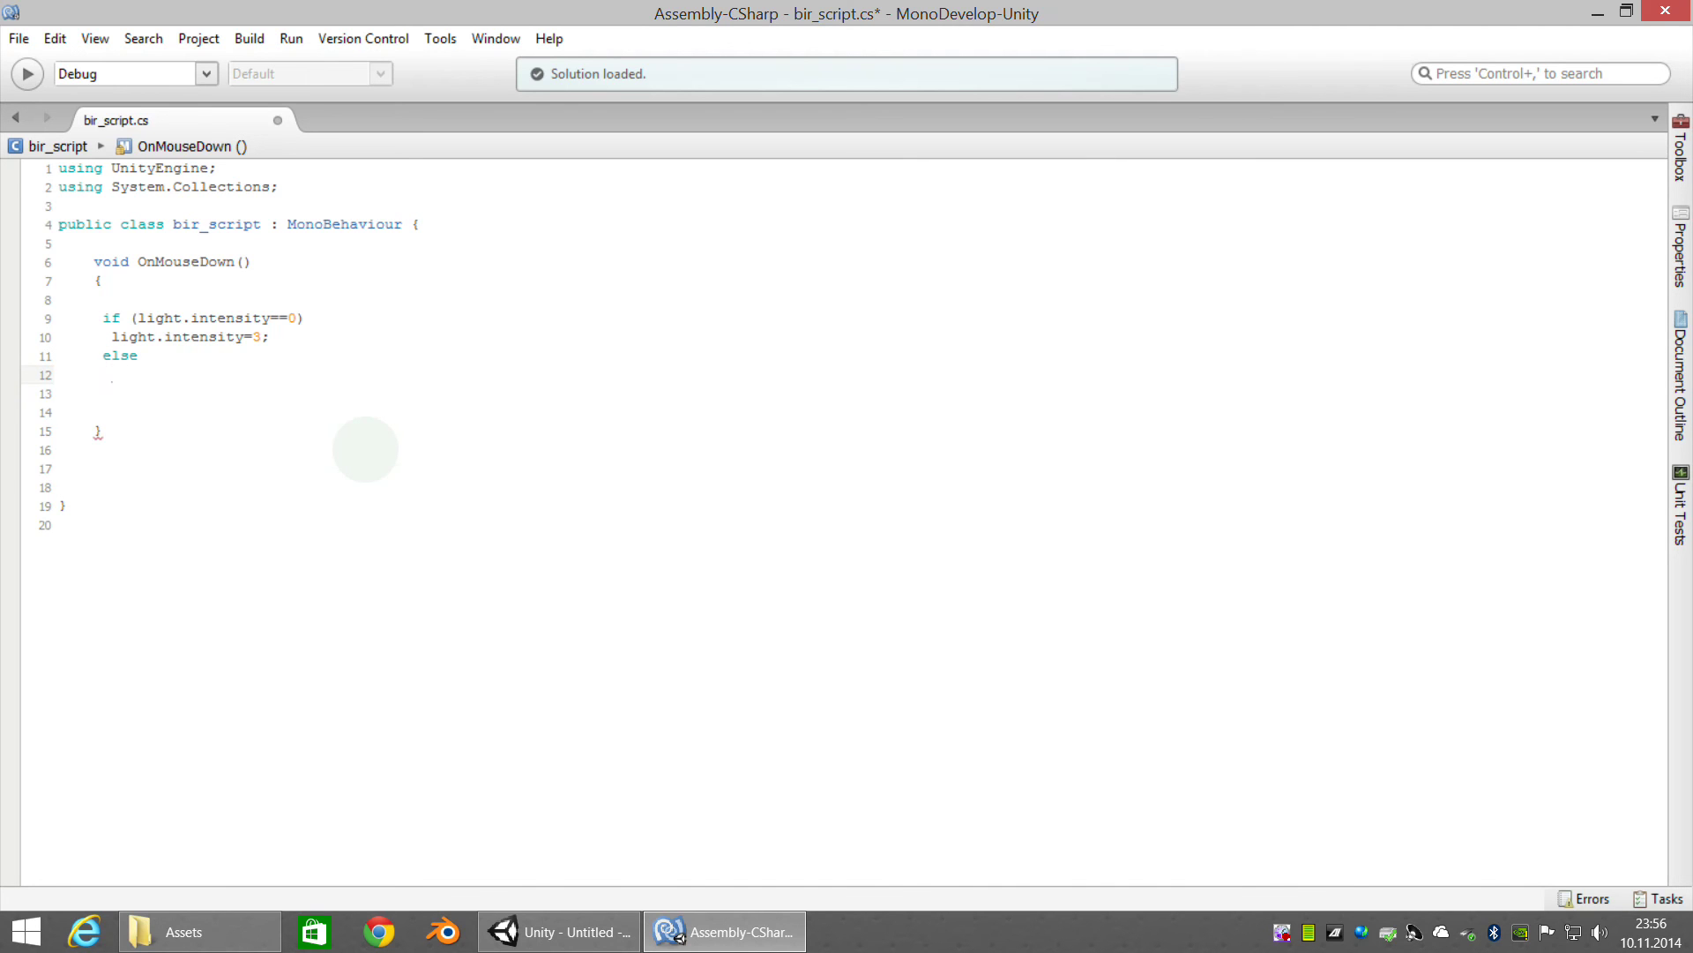
{"action": "type", "text": "light."}
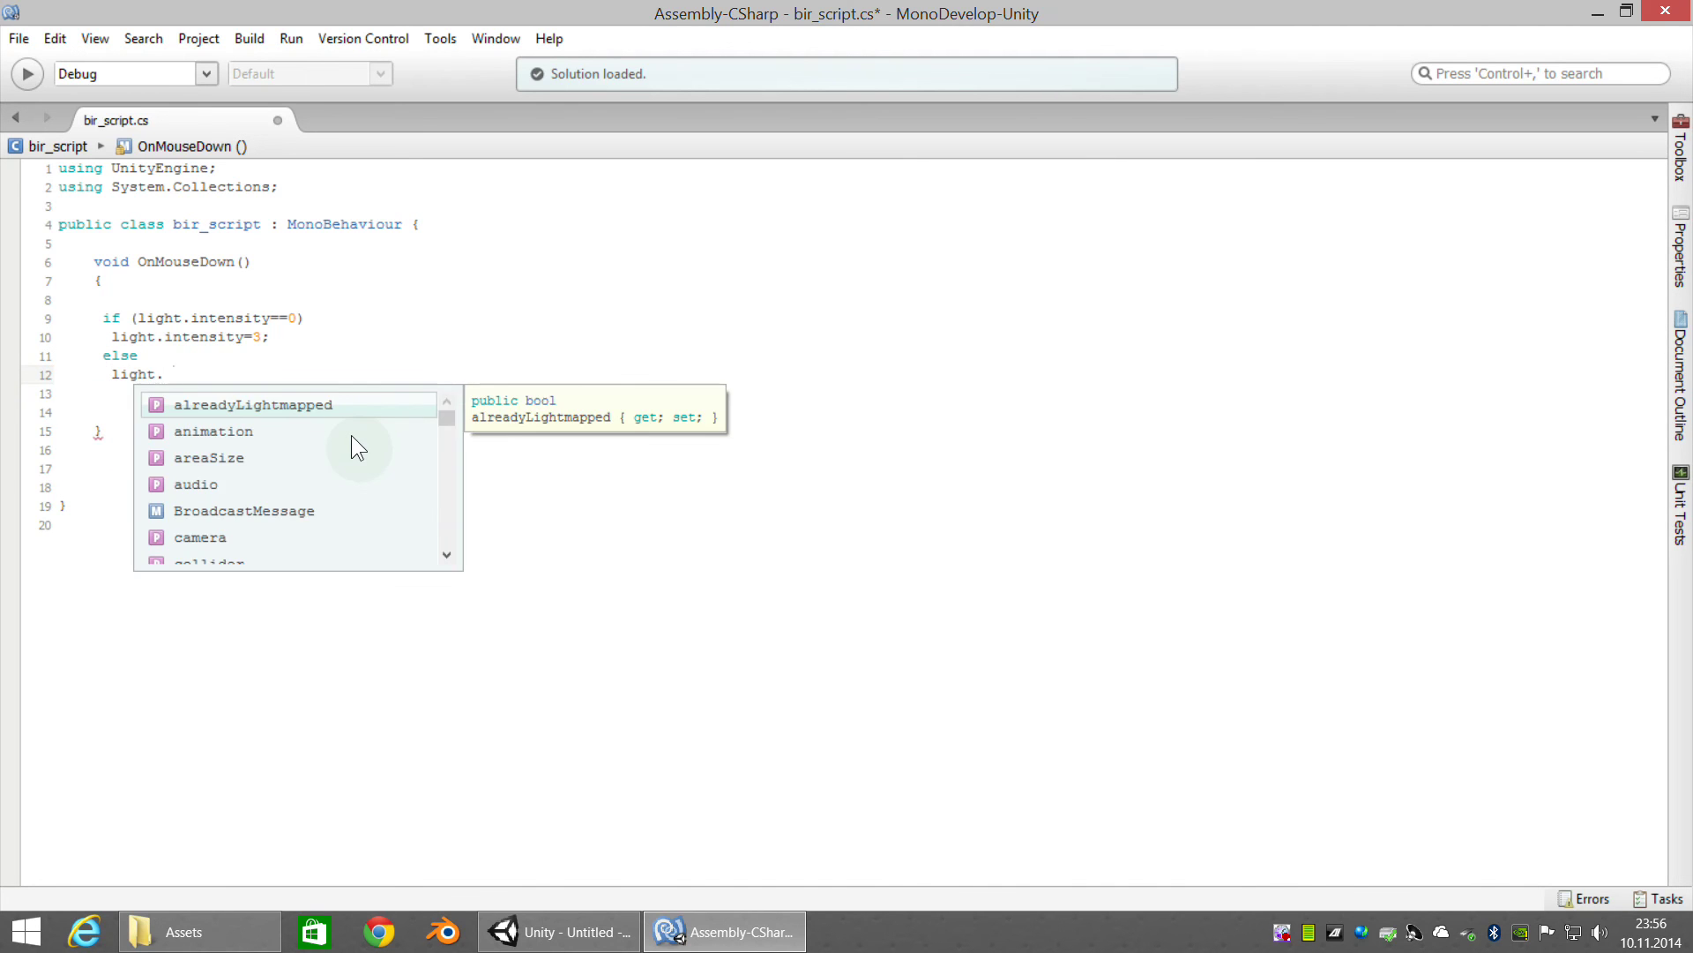
{"action": "type", "text": "inte"}
{"action": "key", "text": "Return"}
{"action": "type", "text": "=0;"}
{"action": "key", "text": "Up"}
{"action": "key", "text": "Up"}
{"action": "key", "text": "Up"}
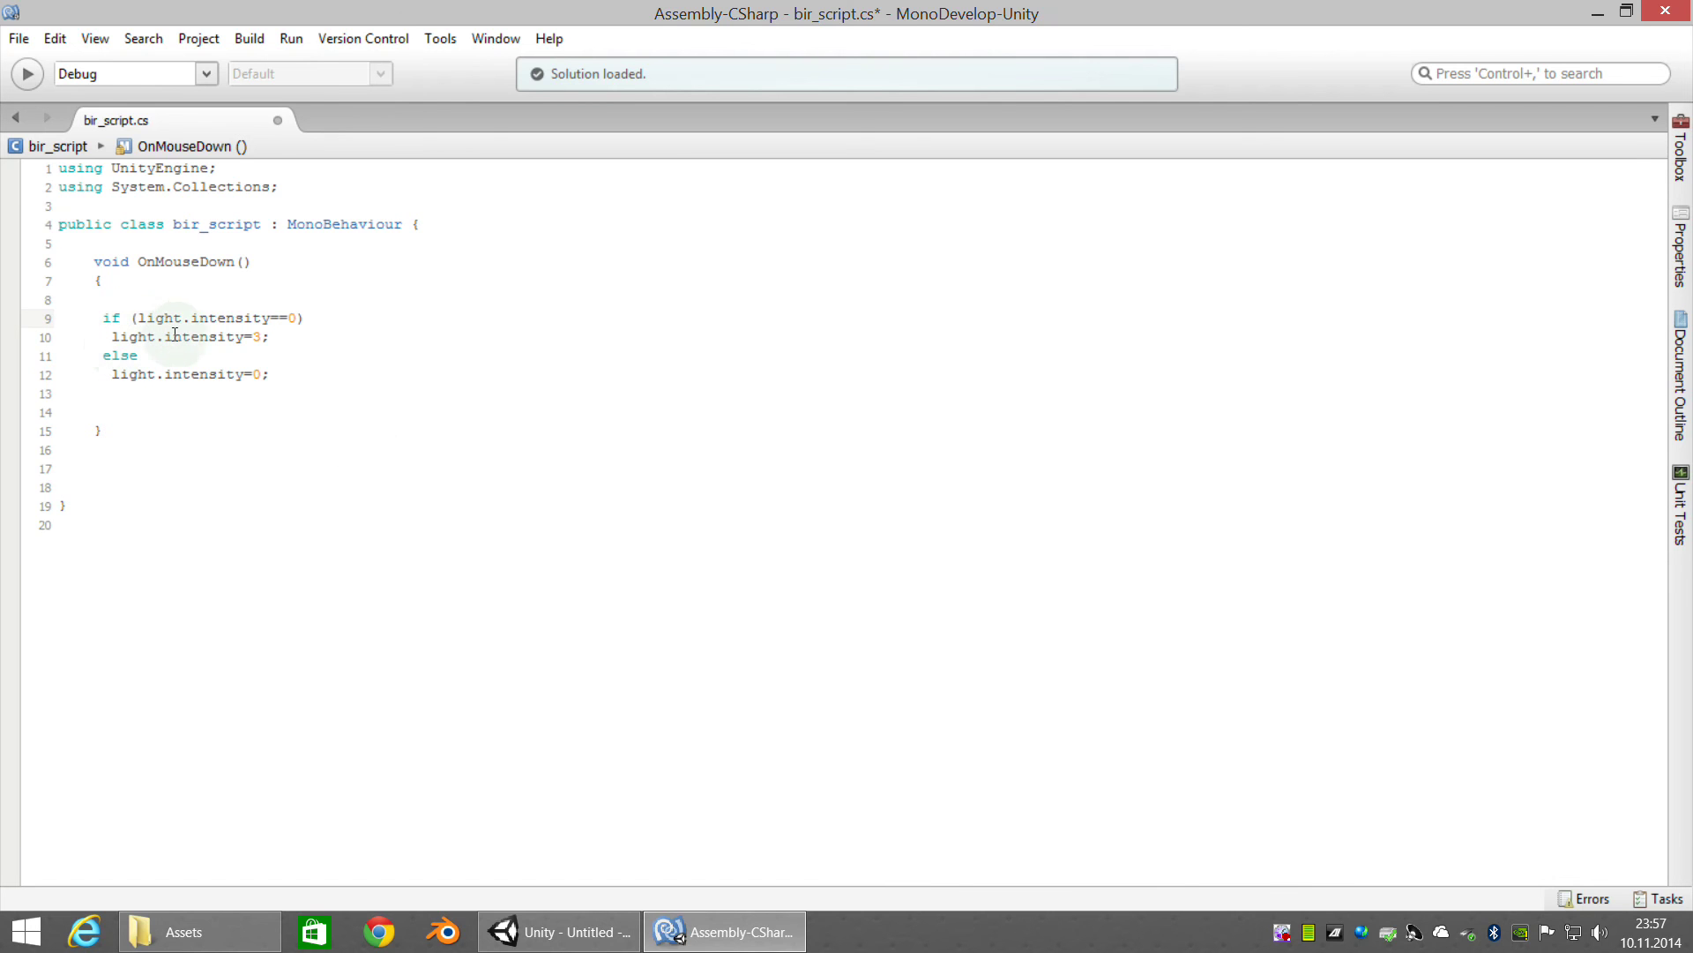
Save bir_script.cs with Ctrl+S and bring the Unity editor back to the front
{"action": "left_click", "coordinate": [574, 936]}
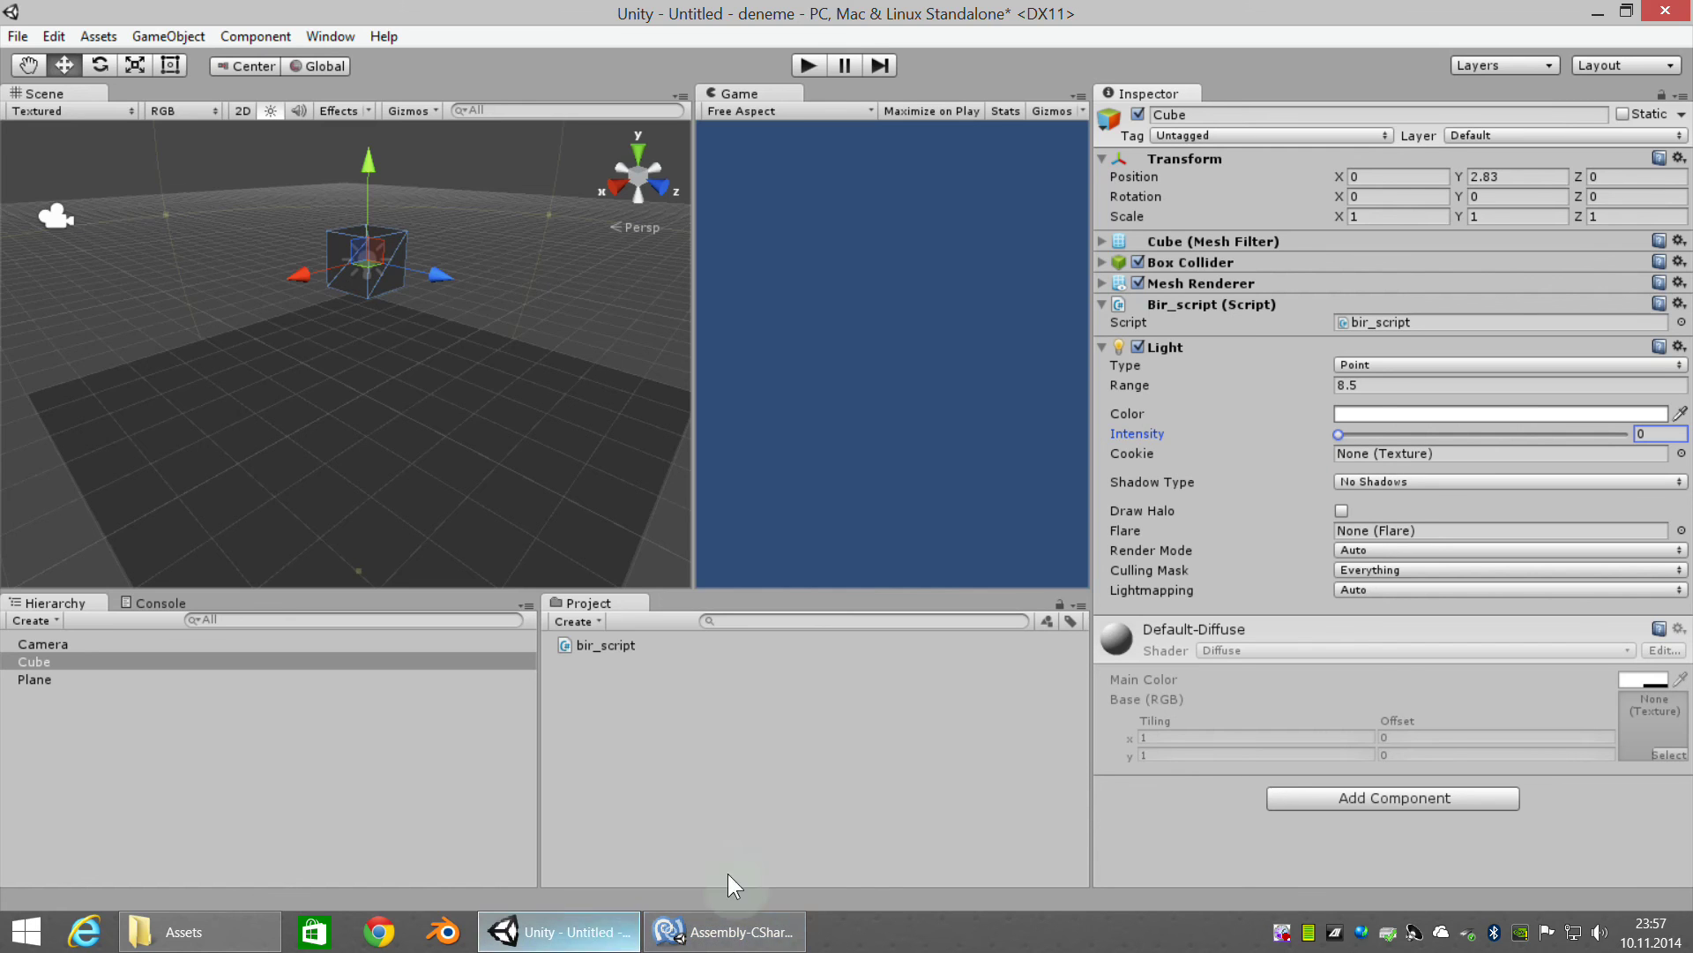
{"action": "left_click", "coordinate": [754, 932]}
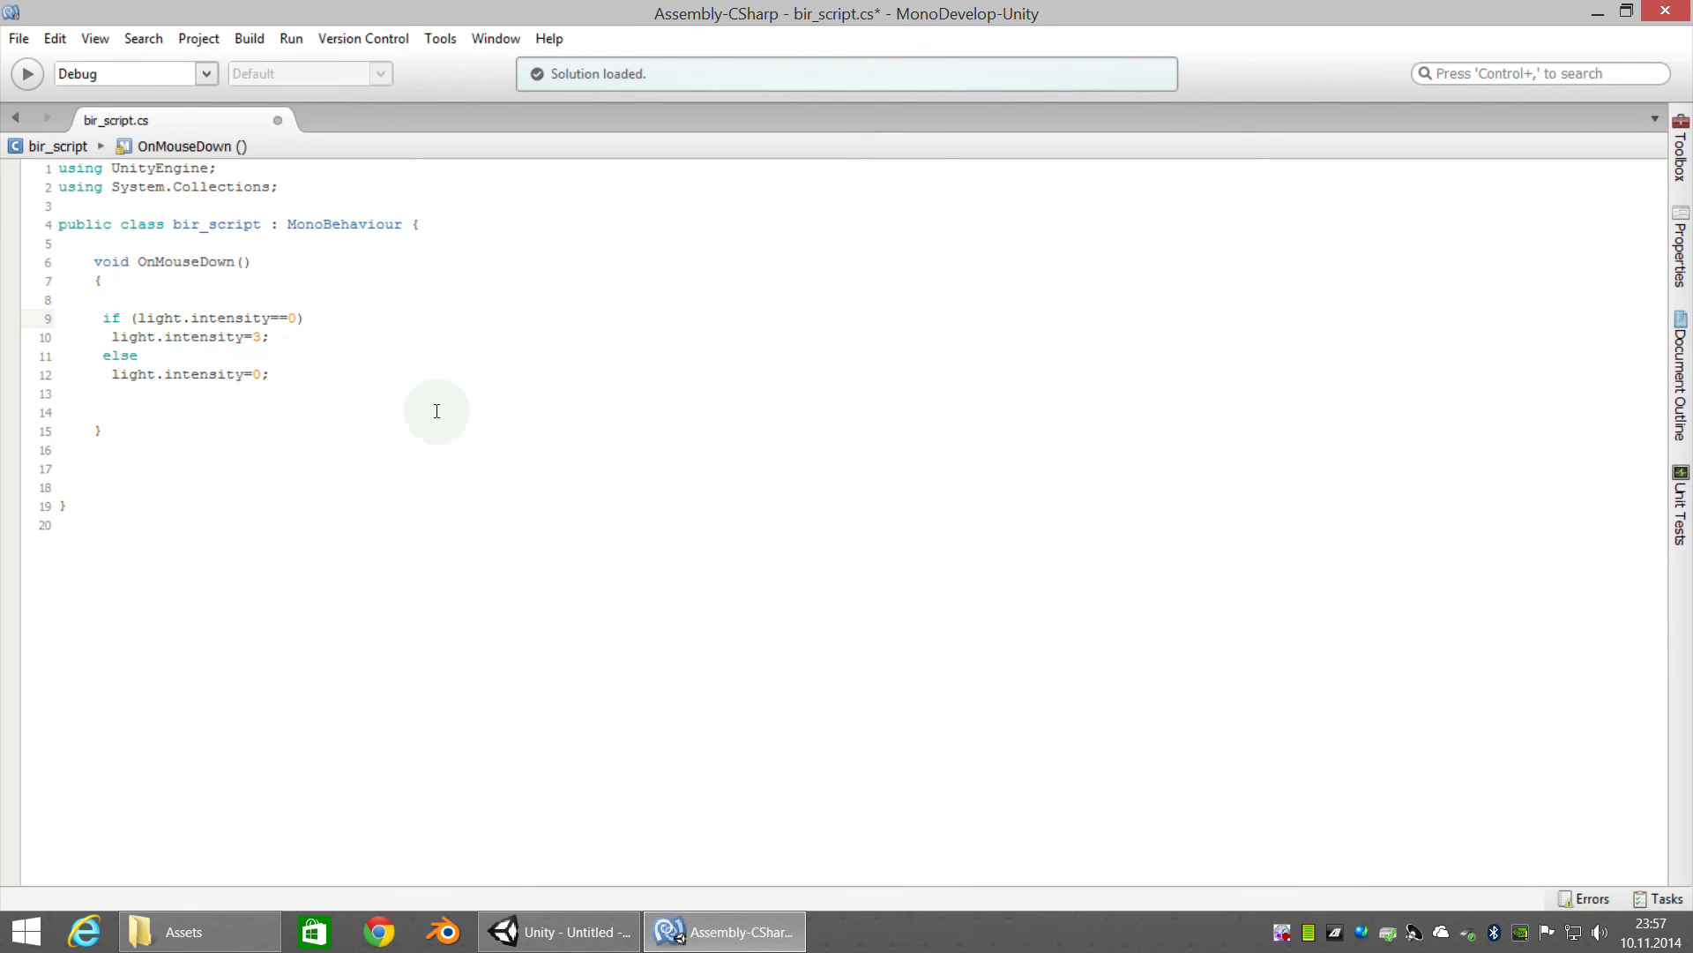
{"action": "key", "text": "ctrl+s"}
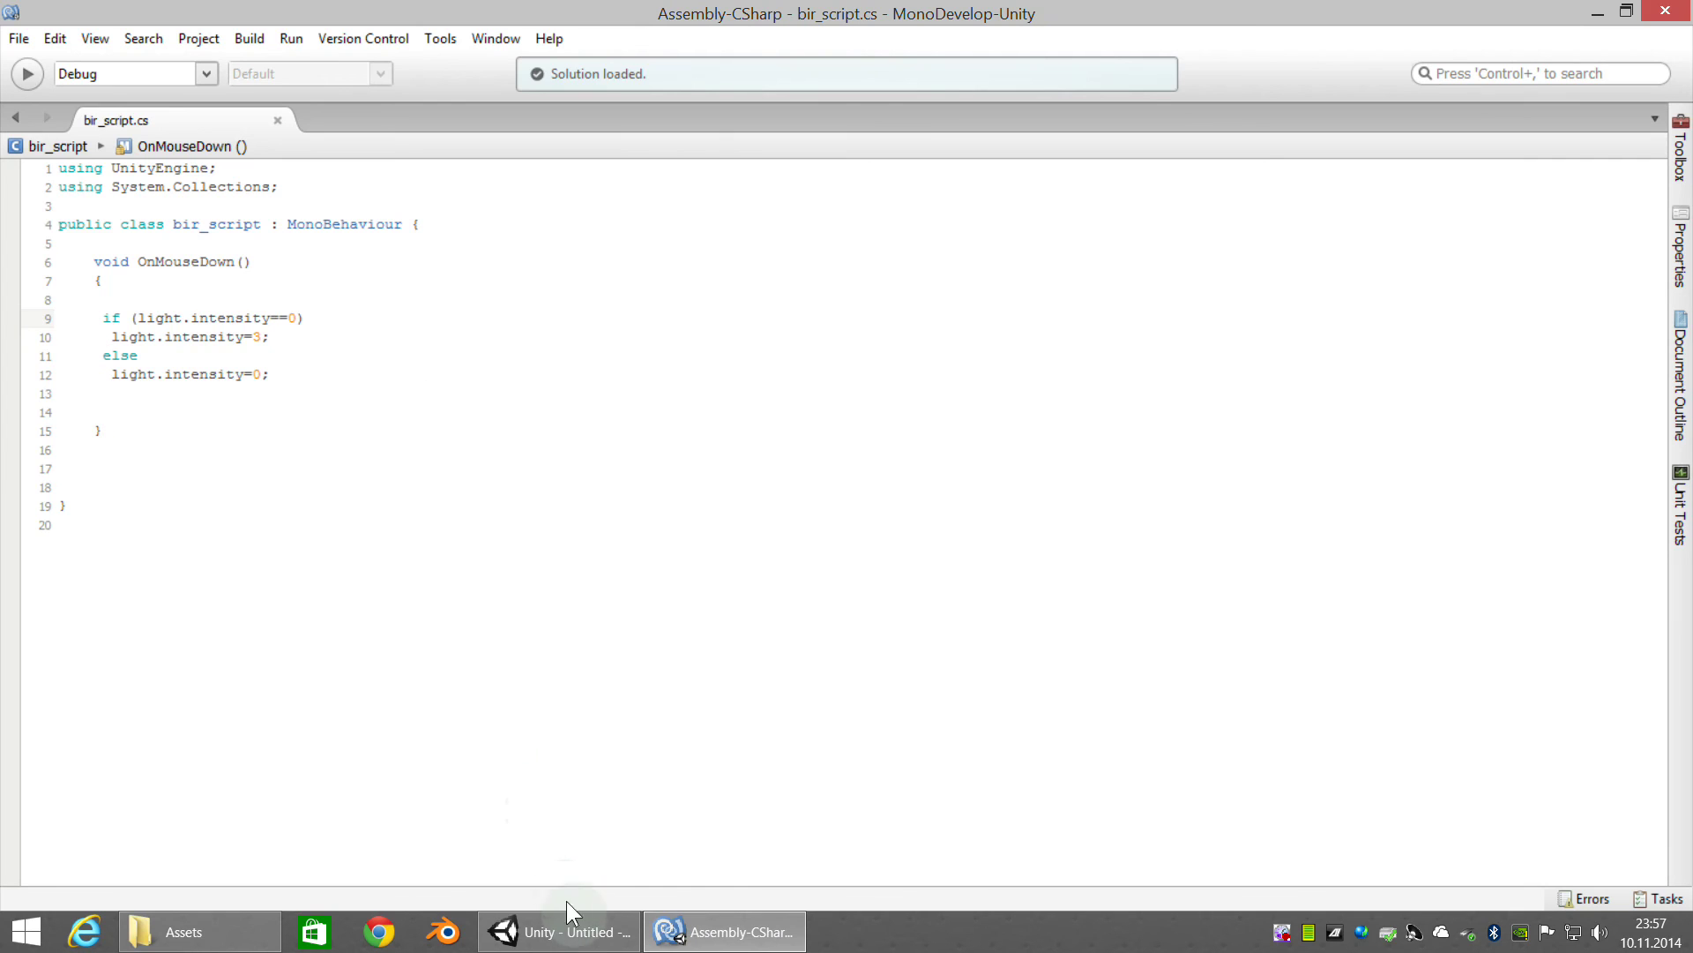
{"action": "left_click", "coordinate": [571, 935]}
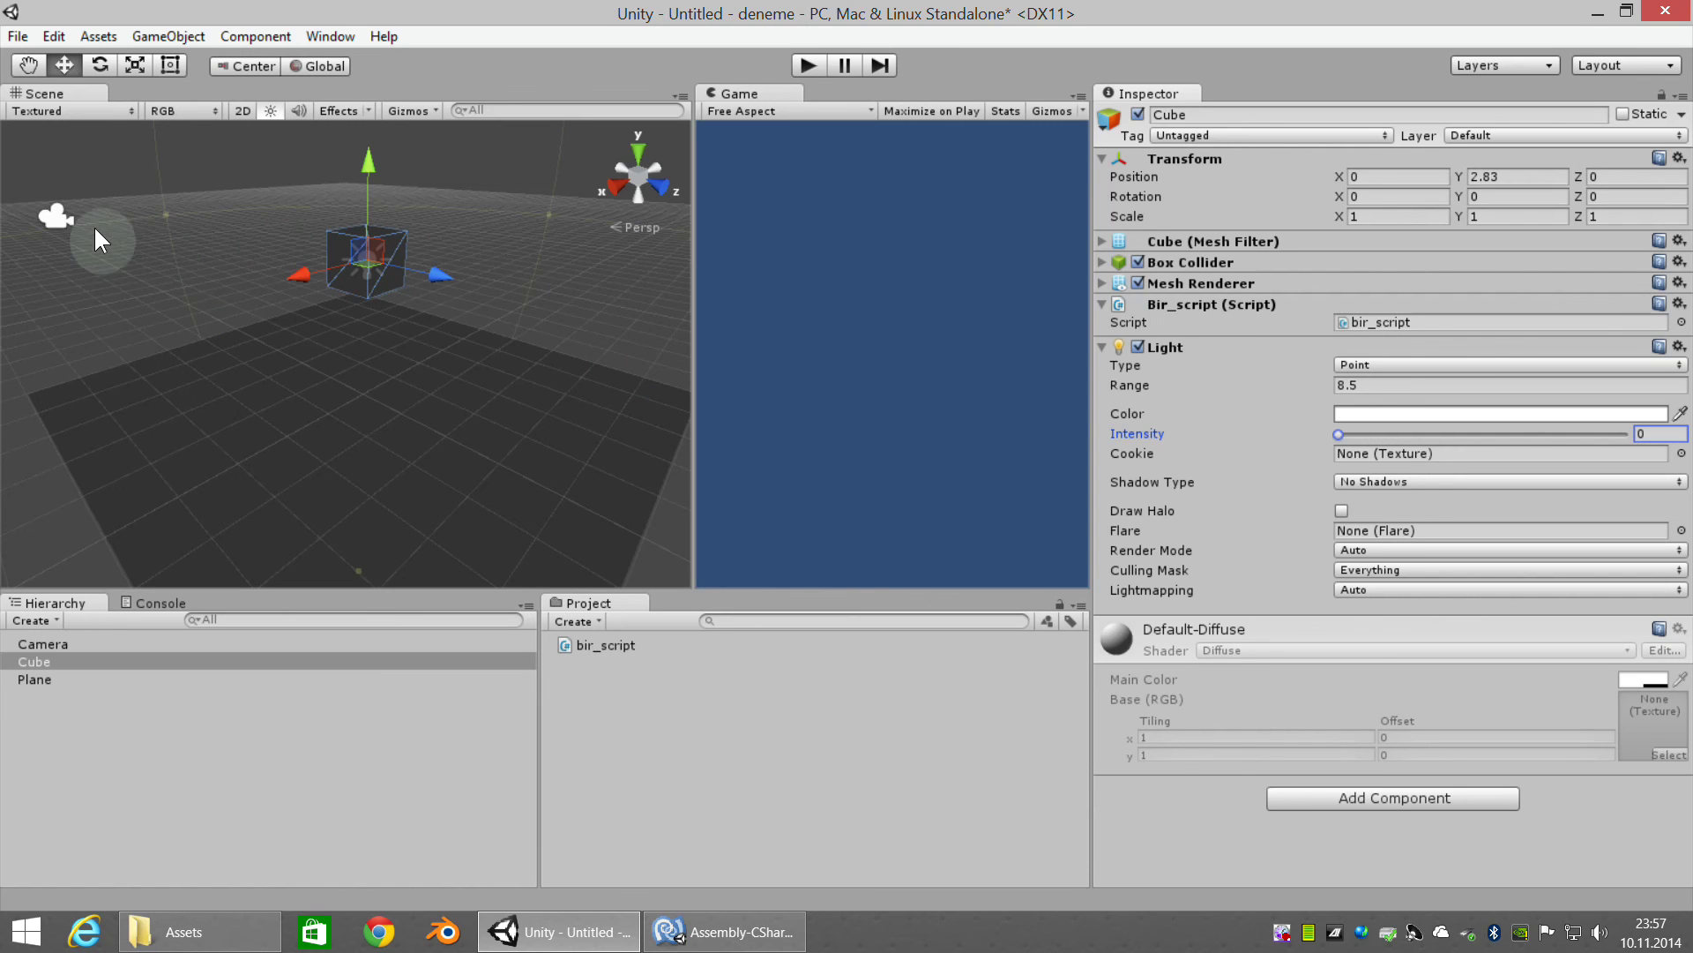
Align the Camera with the current scene viewpoint so it frames the cube
{"action": "left_click", "coordinate": [70, 642]}
{"action": "left_click", "coordinate": [157, 33]}
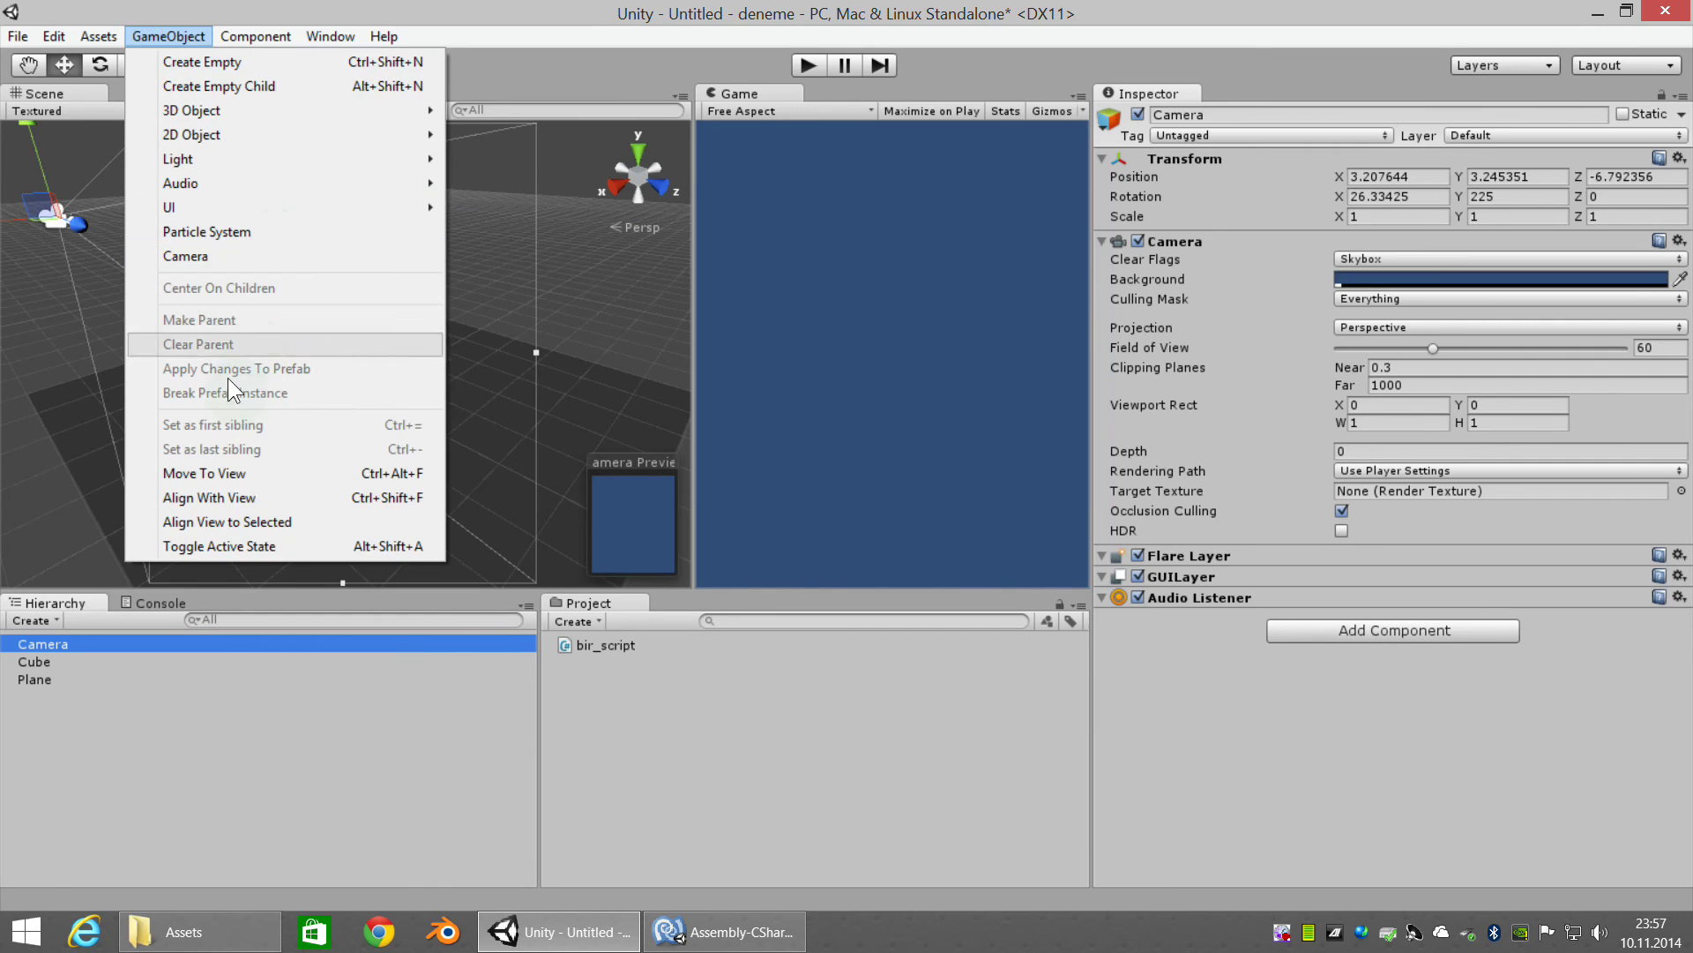
{"action": "left_click", "coordinate": [222, 496]}
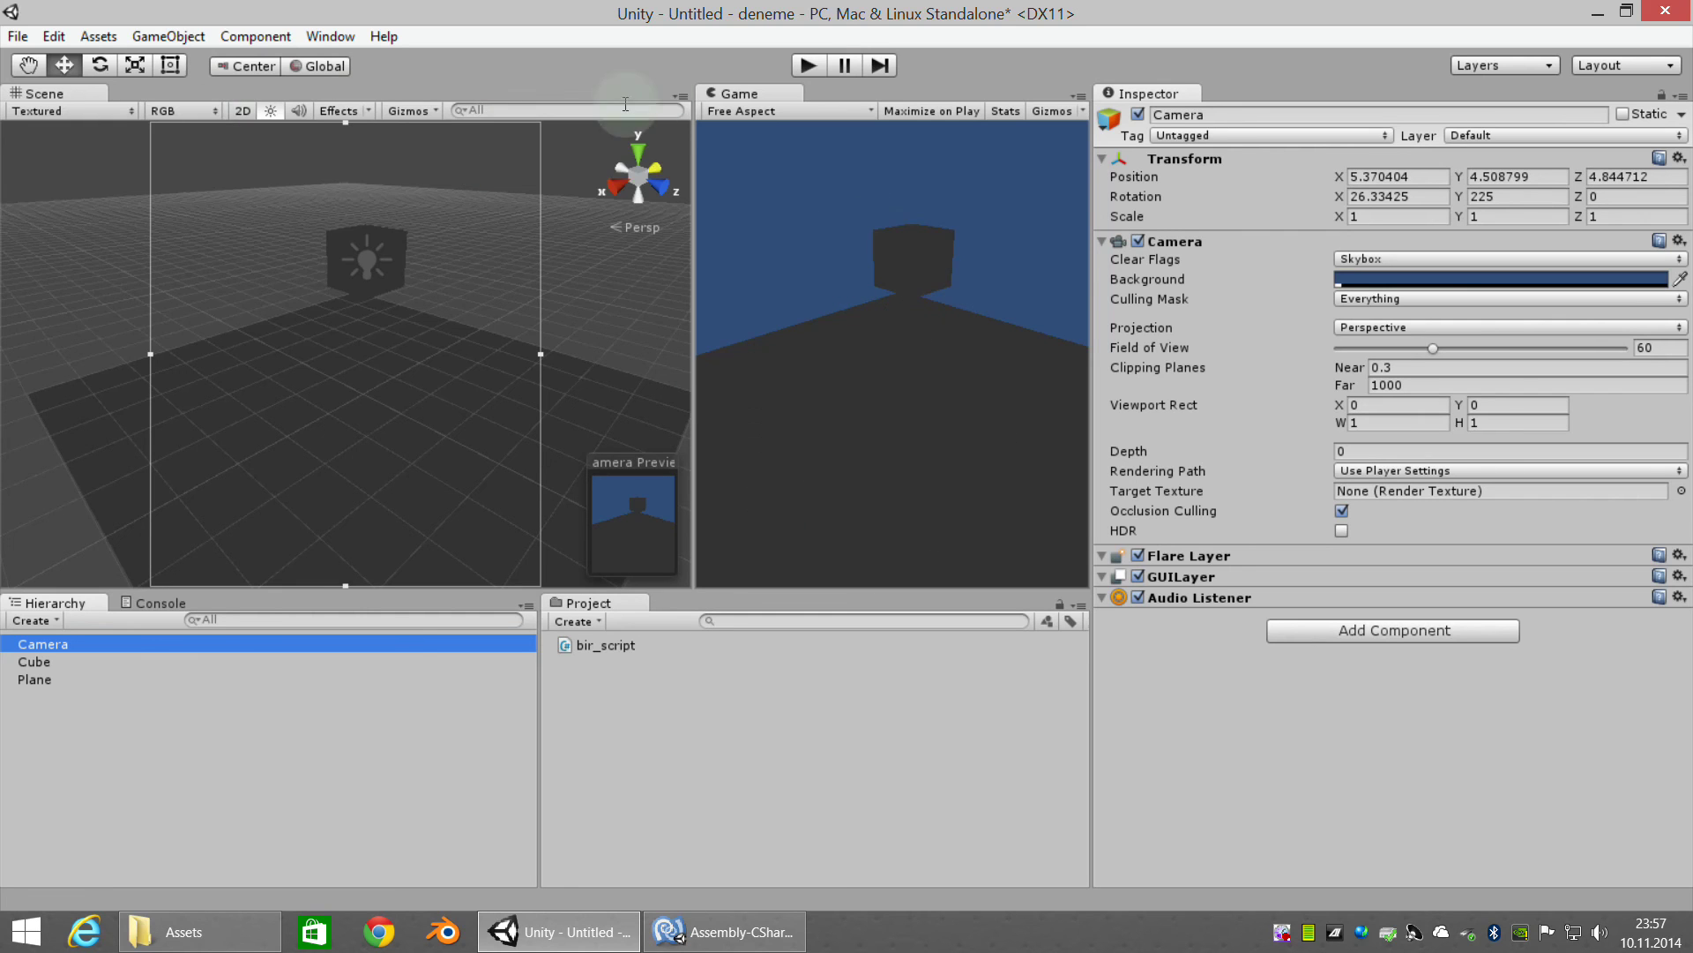
Play-test the scene, clicking the cube repeatedly to toggle its light on and off, then stop
{"action": "left_click", "coordinate": [809, 67]}
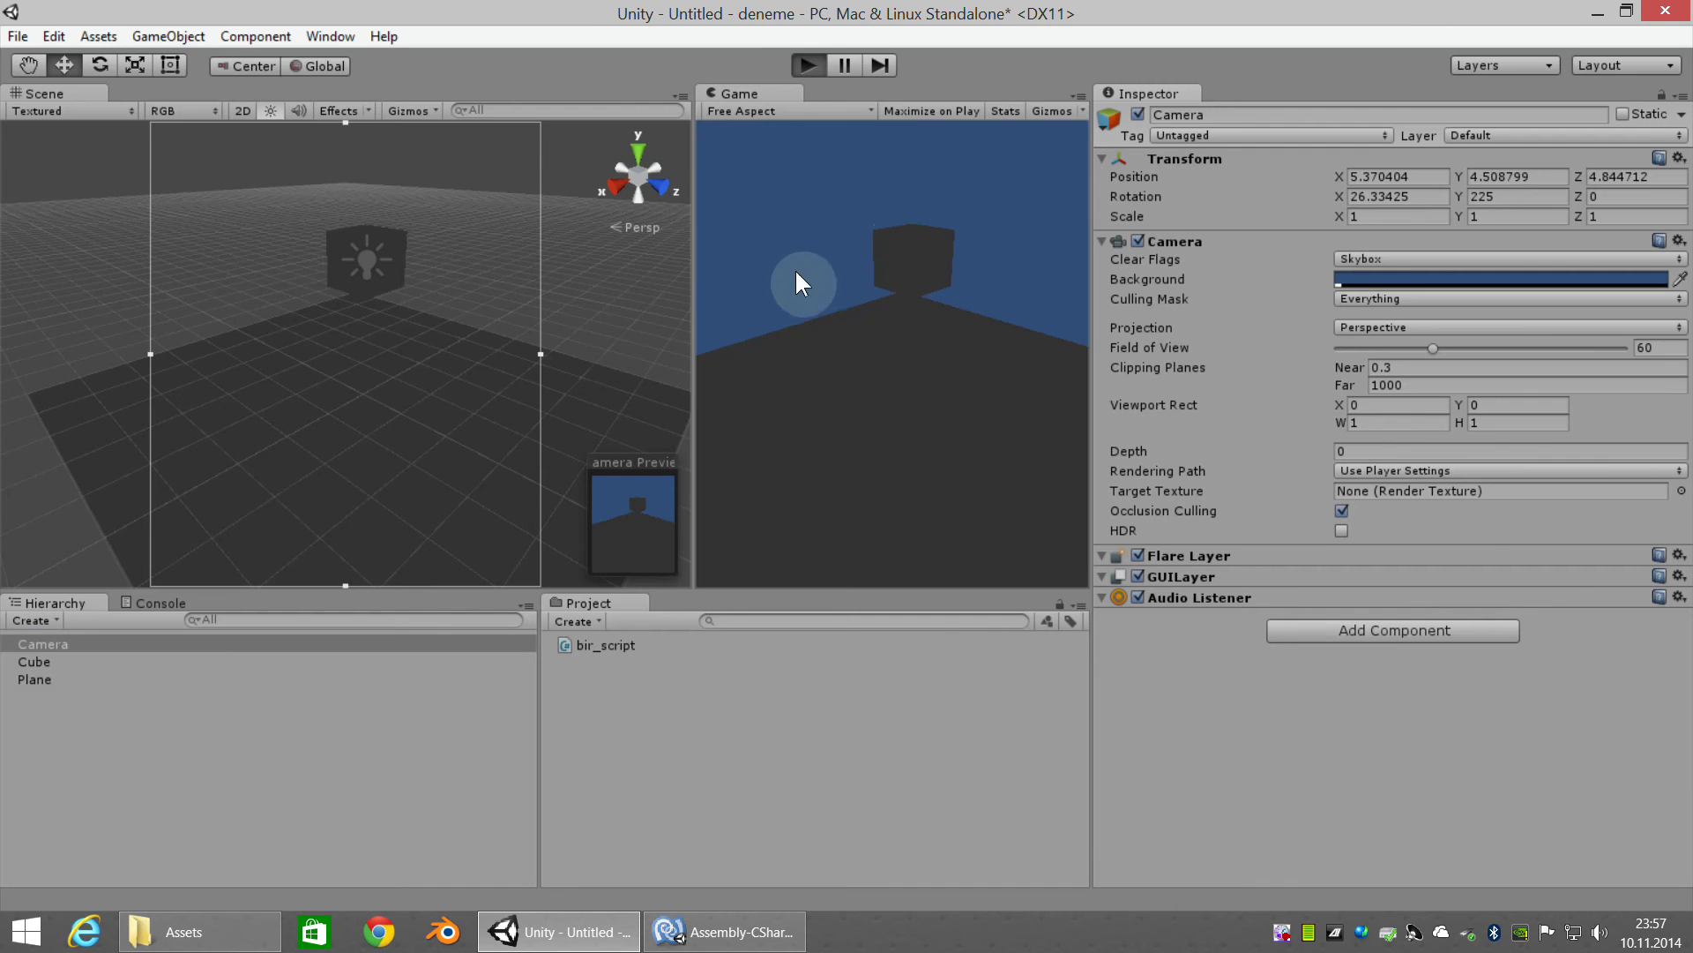
{"action": "left_click", "coordinate": [915, 255]}
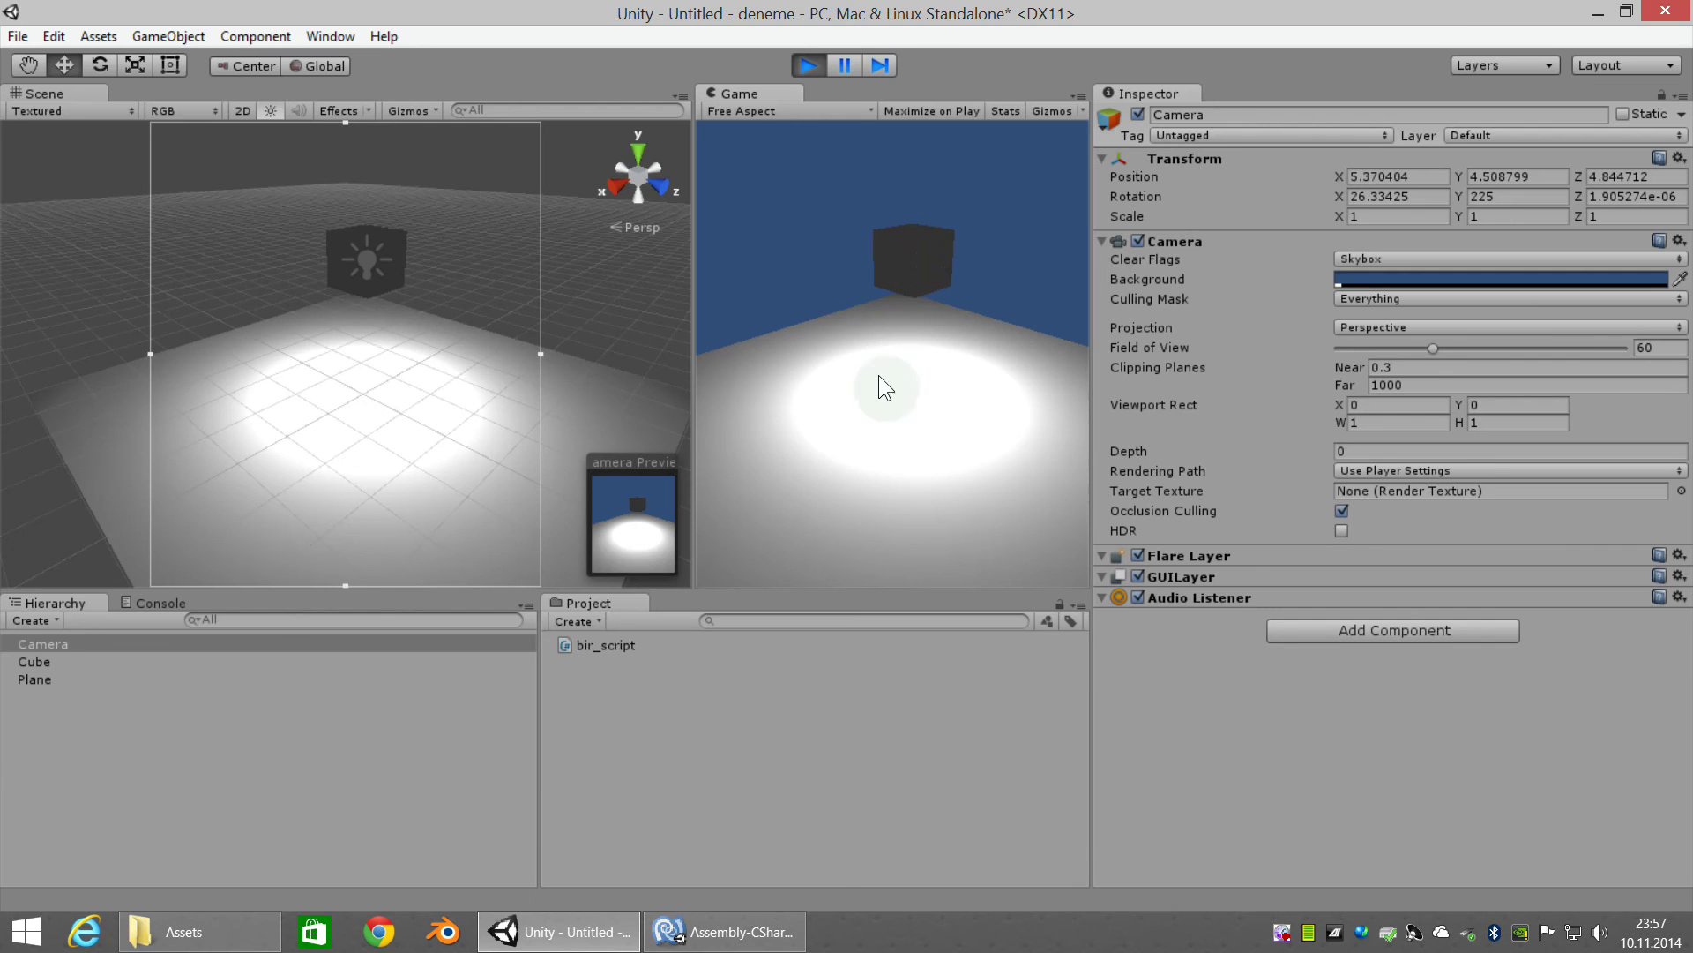
{"action": "left_click", "coordinate": [914, 256]}
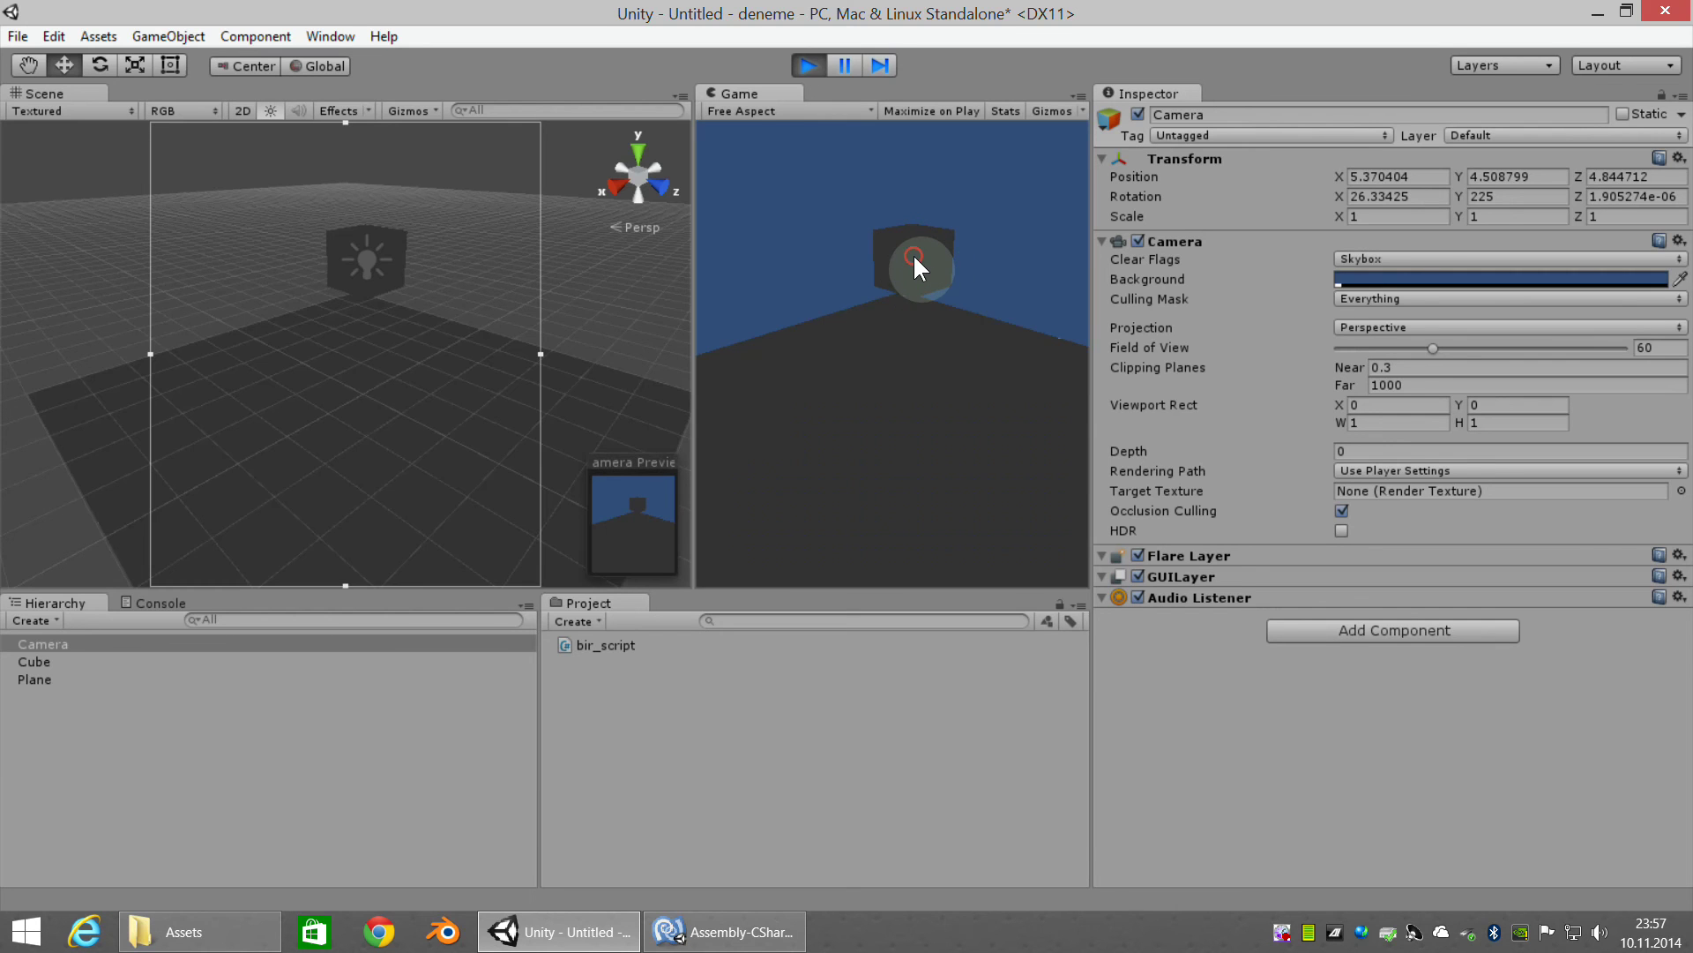
{"action": "left_click", "coordinate": [917, 251]}
{"action": "left_click", "coordinate": [917, 252]}
{"action": "left_click", "coordinate": [918, 252]}
{"action": "left_click", "coordinate": [917, 253]}
{"action": "left_click", "coordinate": [917, 253]}
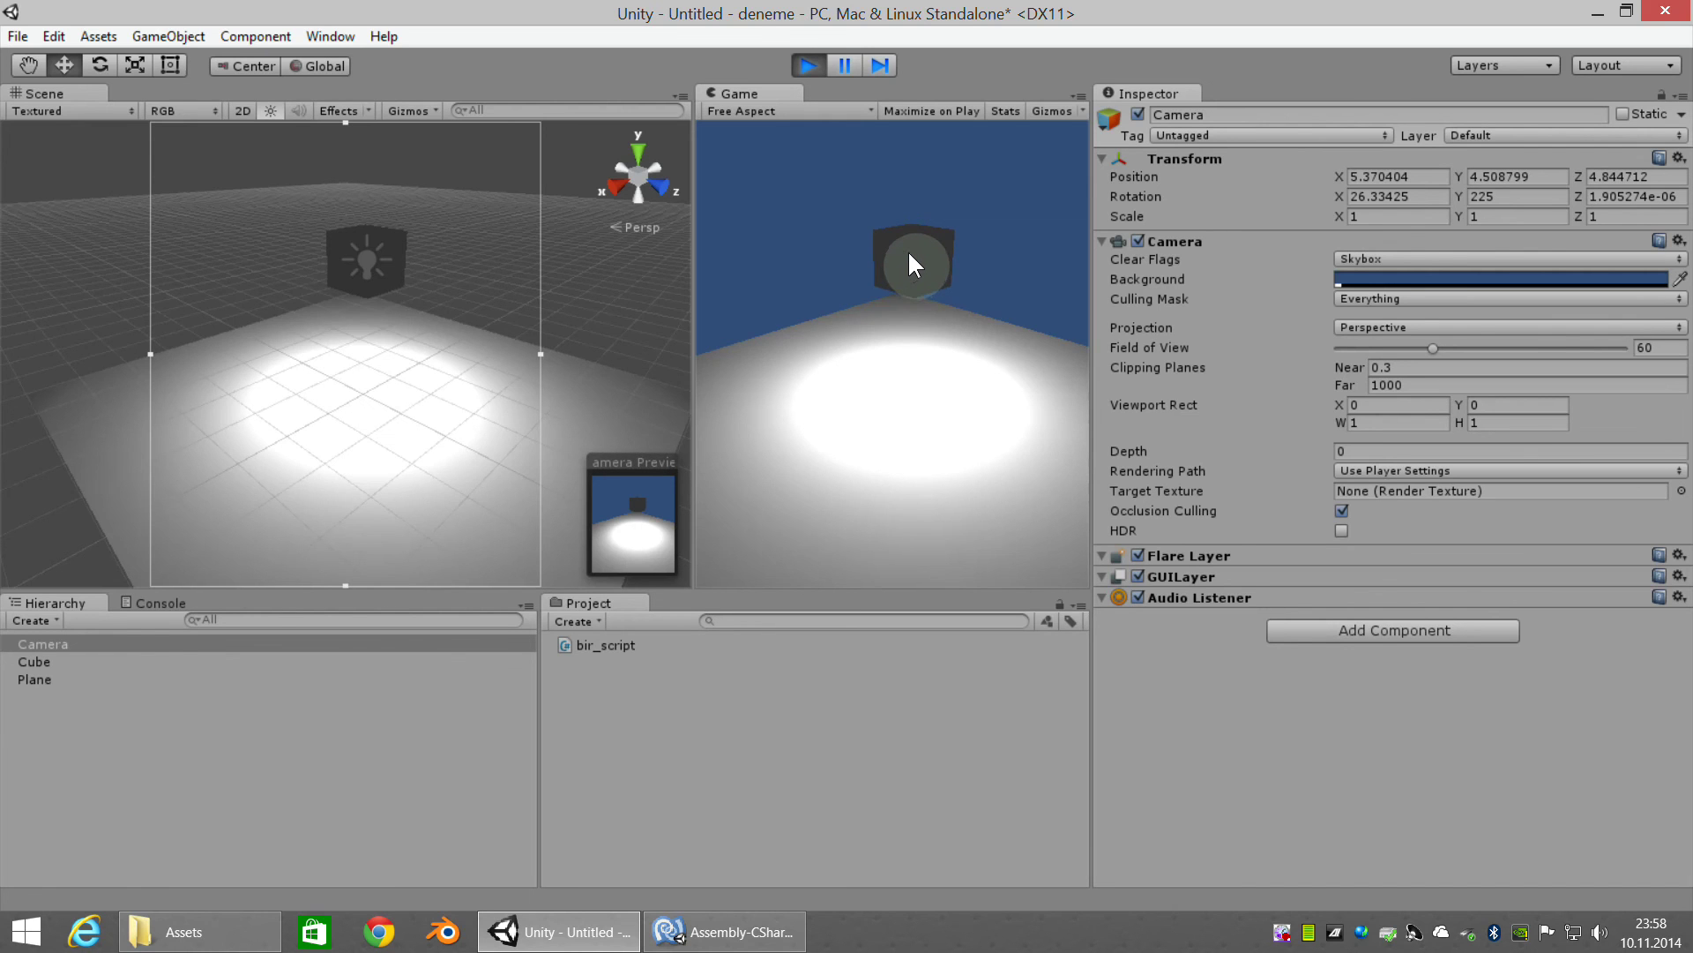
{"action": "left_click", "coordinate": [908, 253]}
{"action": "left_click", "coordinate": [911, 254]}
{"action": "left_click", "coordinate": [911, 254]}
{"action": "left_click", "coordinate": [911, 254]}
{"action": "left_click", "coordinate": [911, 255]}
{"action": "left_click", "coordinate": [911, 254]}
{"action": "left_click", "coordinate": [808, 67]}
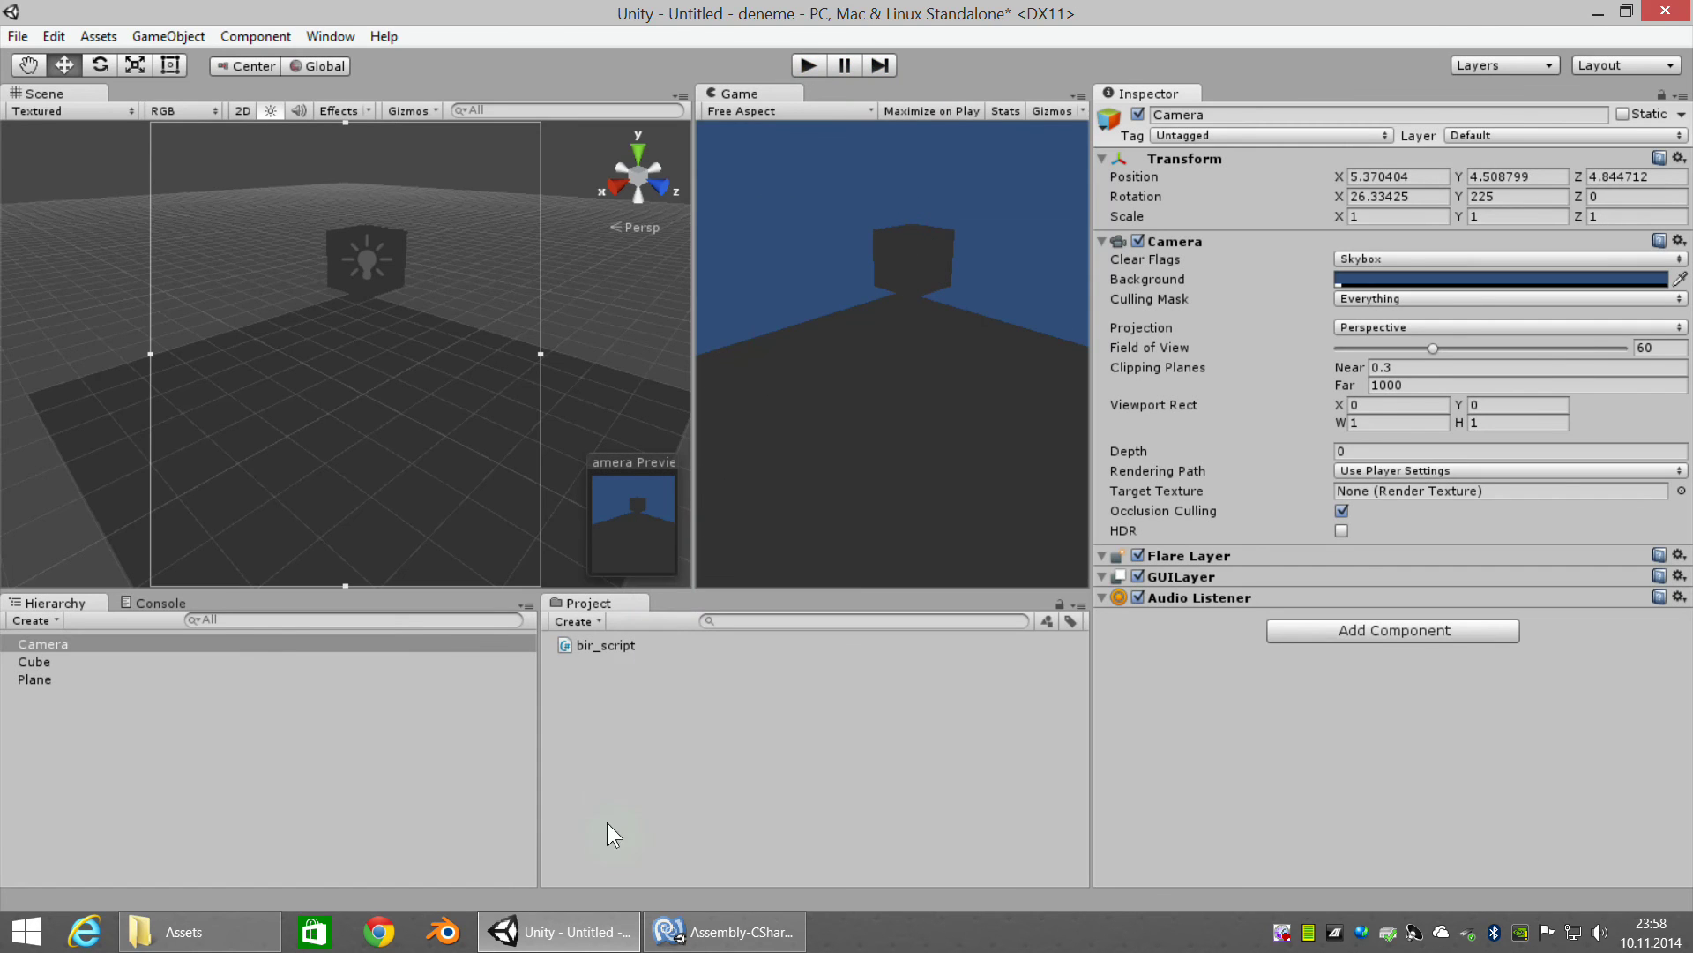
Switch back to MonoDevelop showing bir_script.cs with its OnMouseDown light-toggle code
{"action": "left_click", "coordinate": [728, 931]}
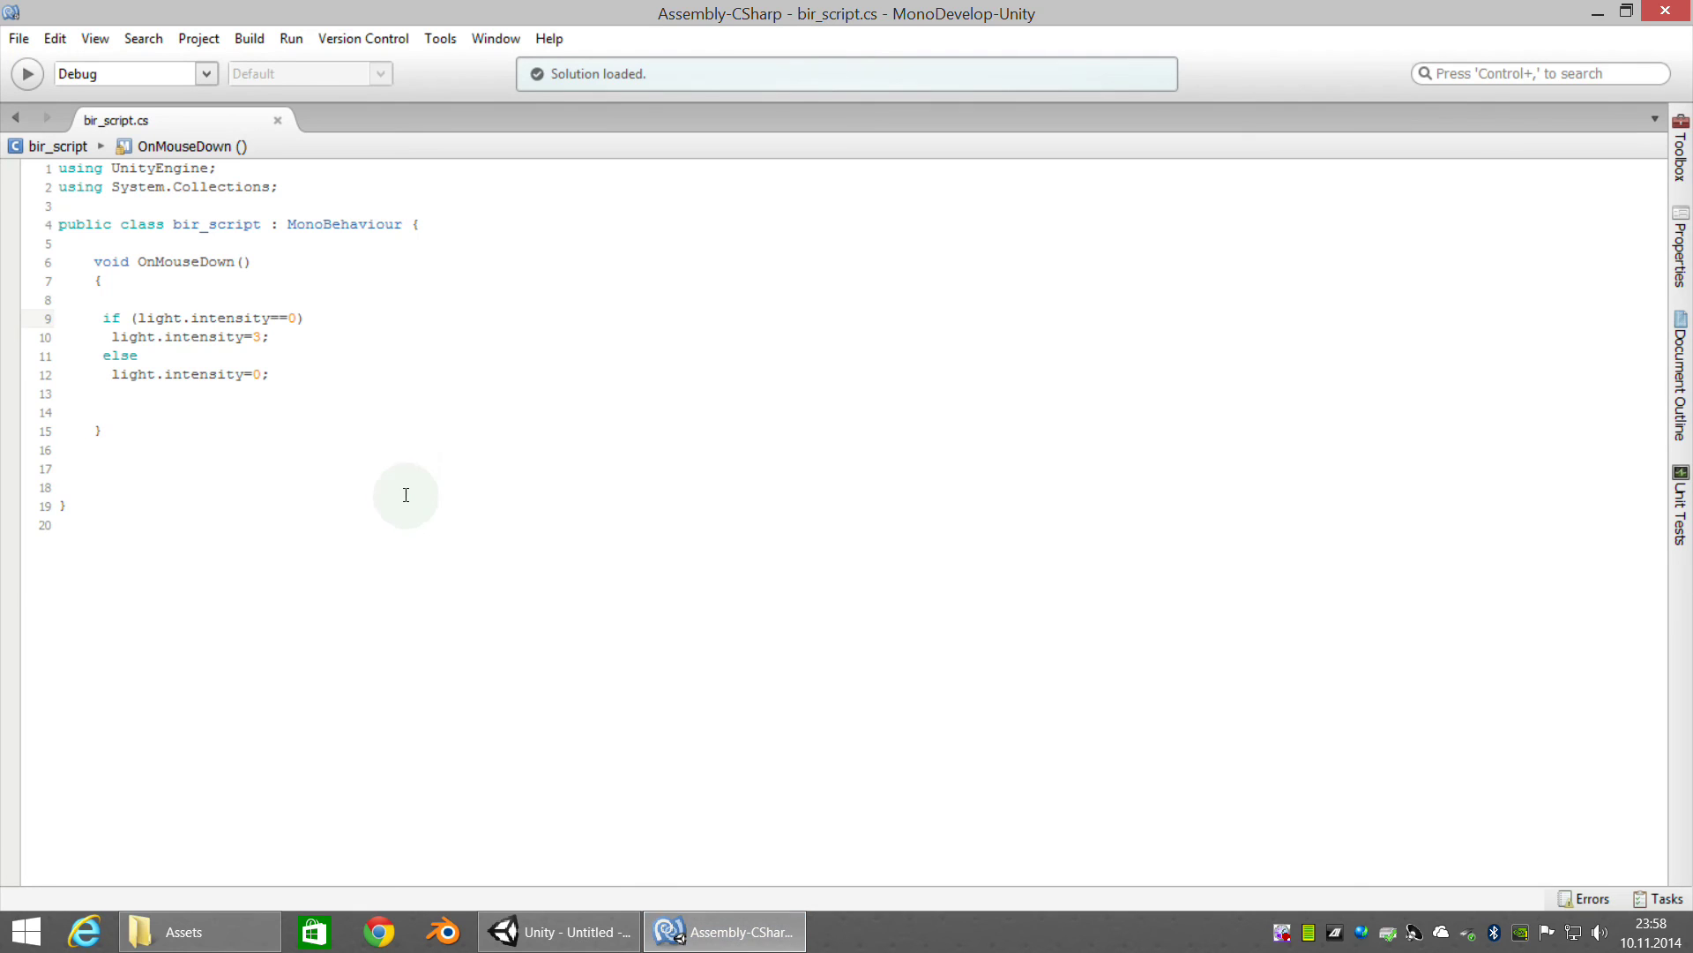